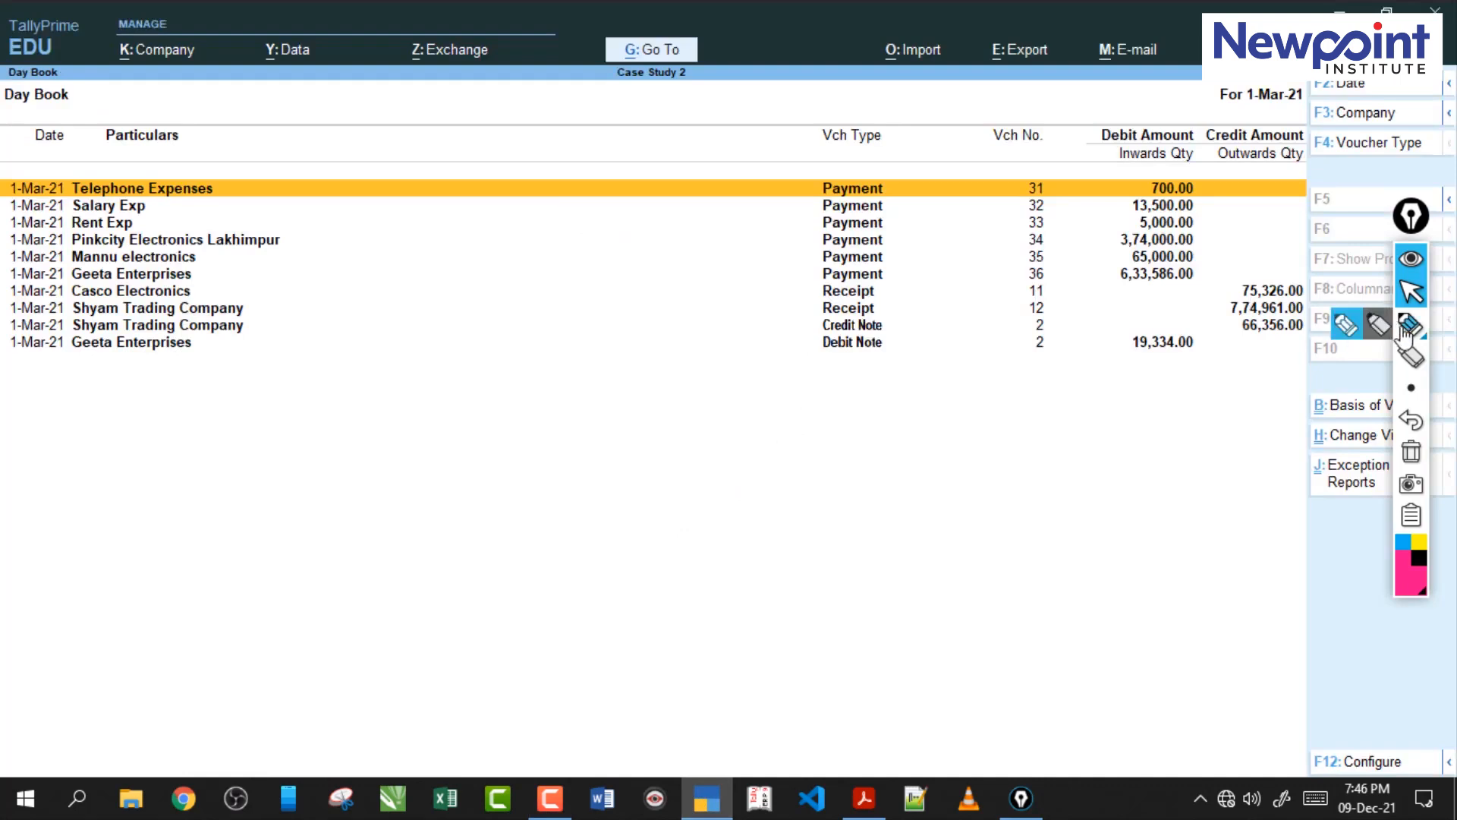
# Circle the voucher types of the Day Book entries with the annotation pen, and clear the drawing.
pyautogui.moveTo(916, 194)
pyautogui.mouseDown()
pyautogui.moveTo(869, 385)
pyautogui.moveTo(744, 217)
pyautogui.mouseUp()
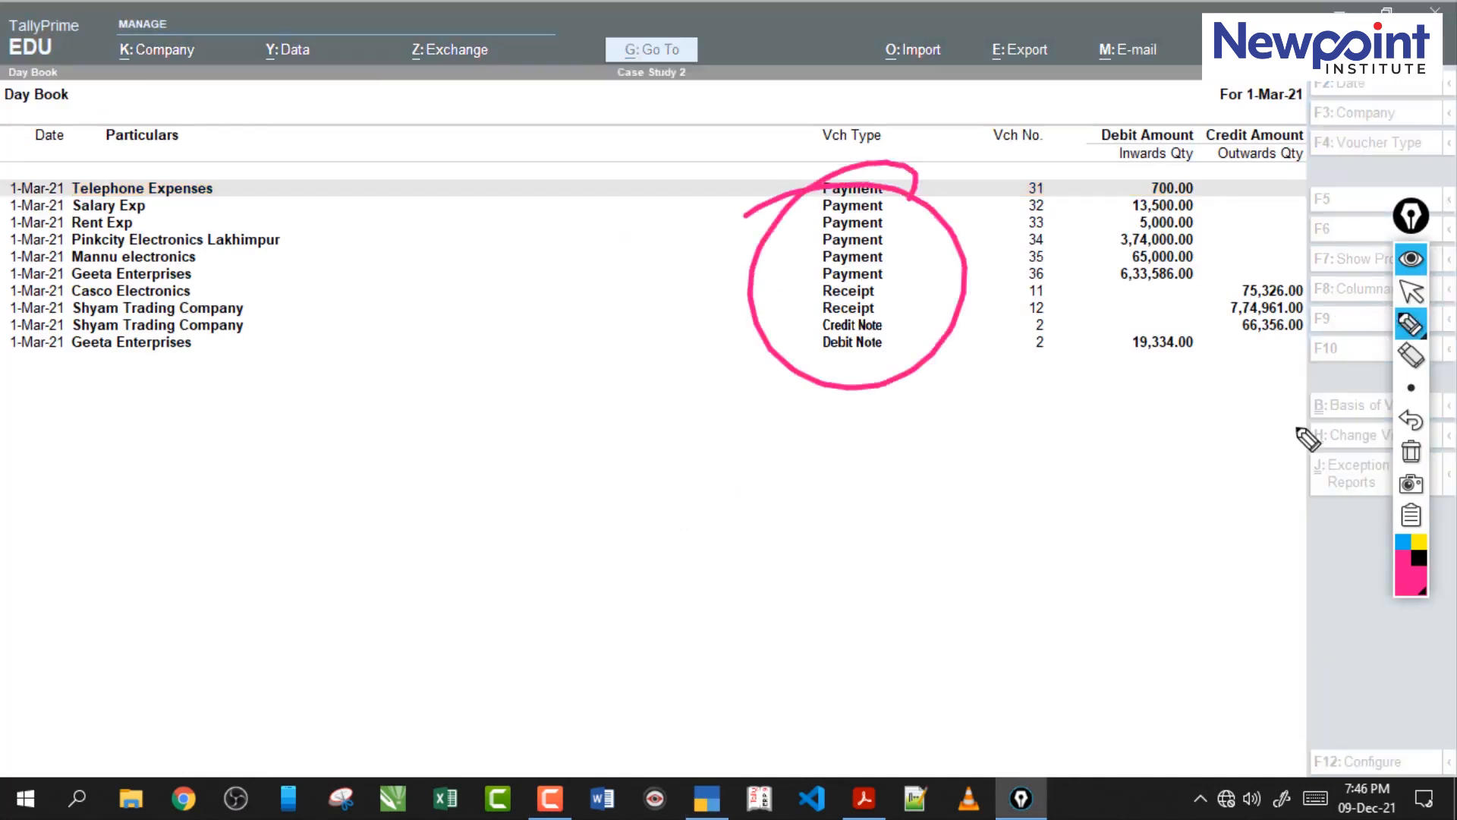
pyautogui.click(1417, 463)
pyautogui.click(1411, 291)
# Leave the Day Book and return to the Gateway of Tally.
pyautogui.press('Escape')
pyautogui.press('Escape')
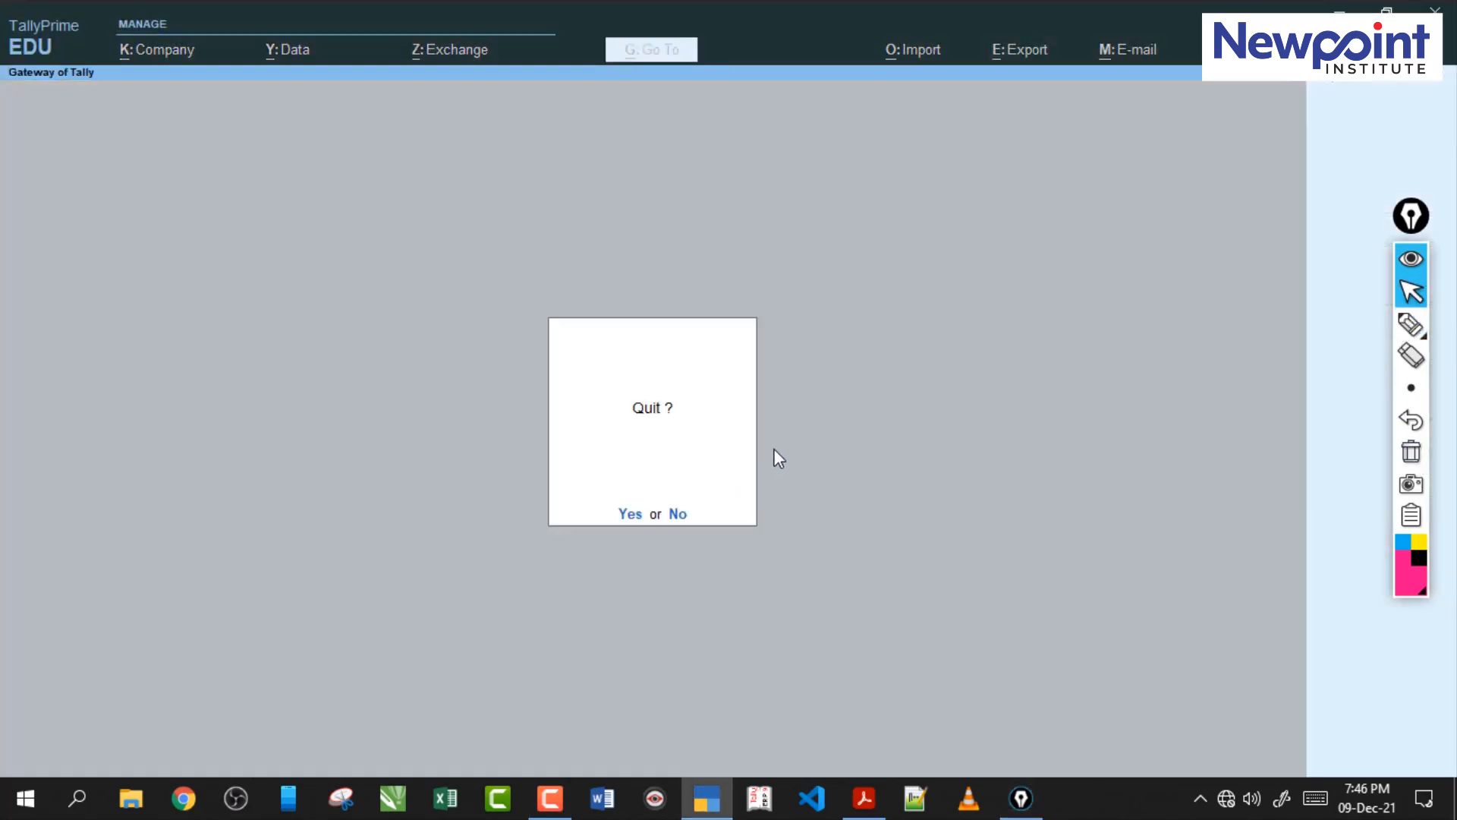
pyautogui.press('Escape')
# Switch to the case study PDF in Acrobat and read the party and credit terms of purchase transaction 80.
pyautogui.click(863, 797)
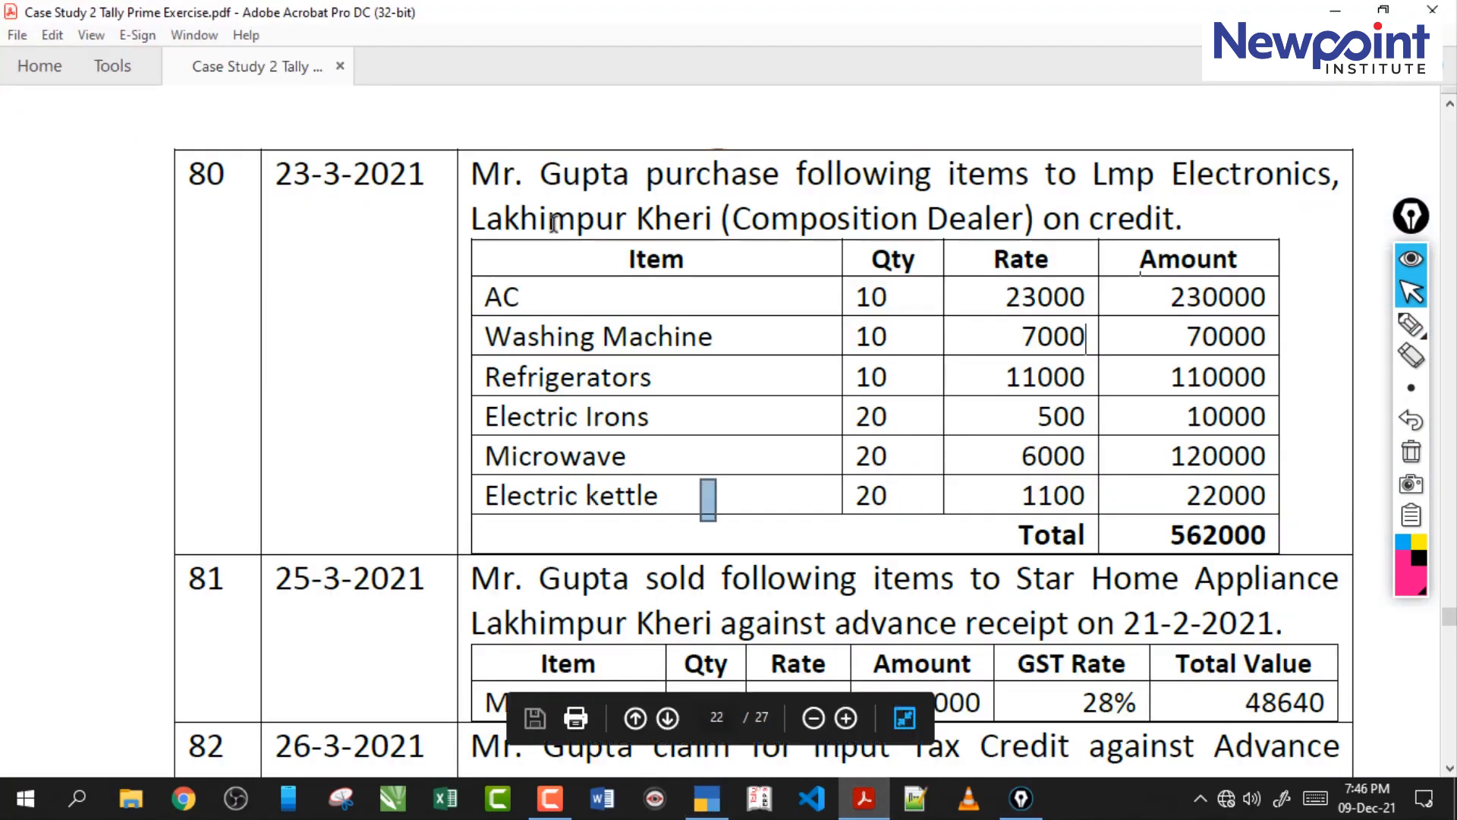
pyautogui.moveTo(474, 174); pyautogui.dragTo(734, 198)
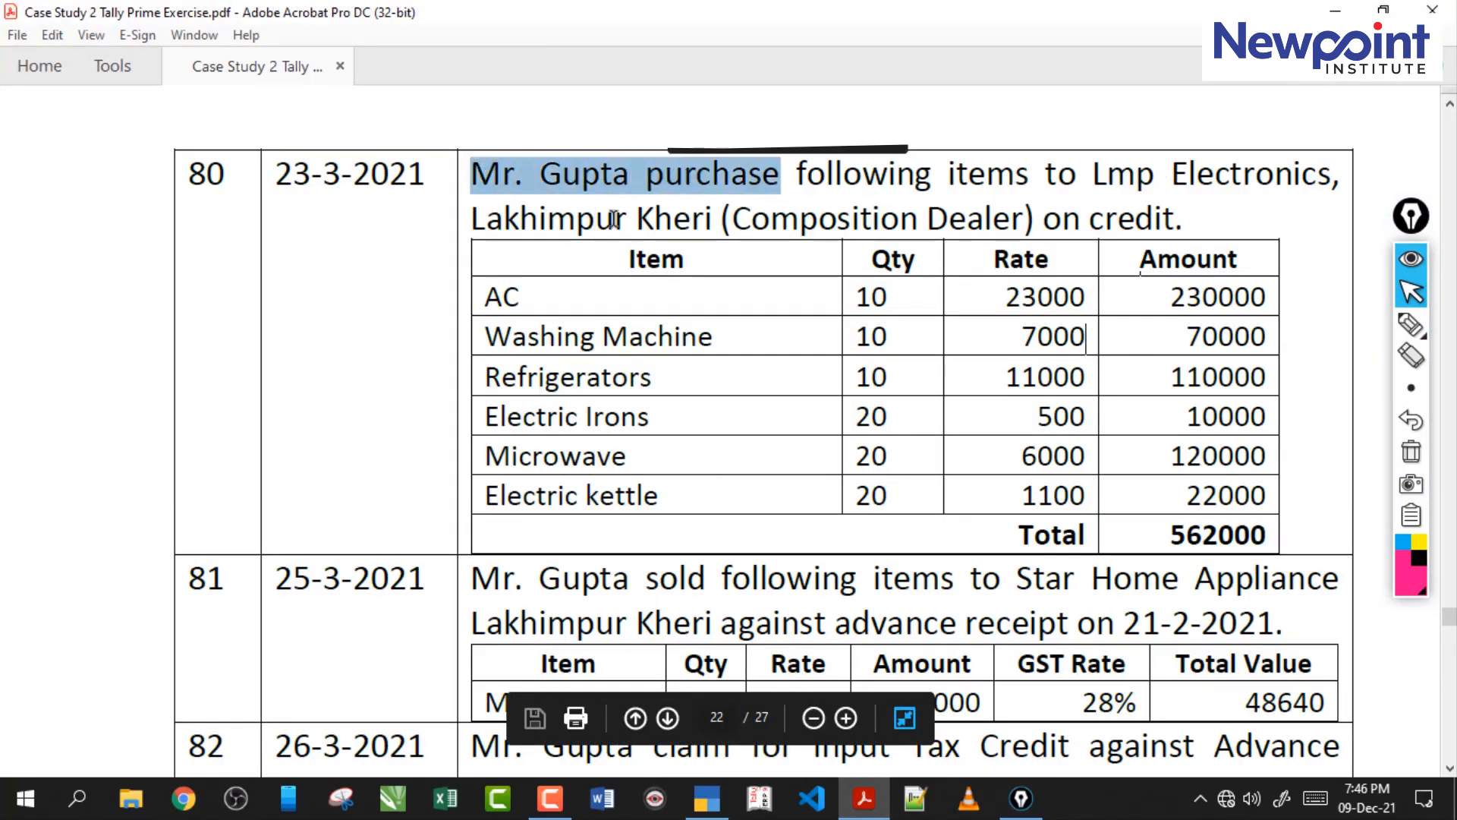
pyautogui.moveTo(751, 221); pyautogui.dragTo(1176, 225)
pyautogui.click(1171, 241)
# Underline Lmp Electronics and Composition Dealer and circle the credit term in transaction 80, and clear the markings.
pyautogui.click(1406, 328)
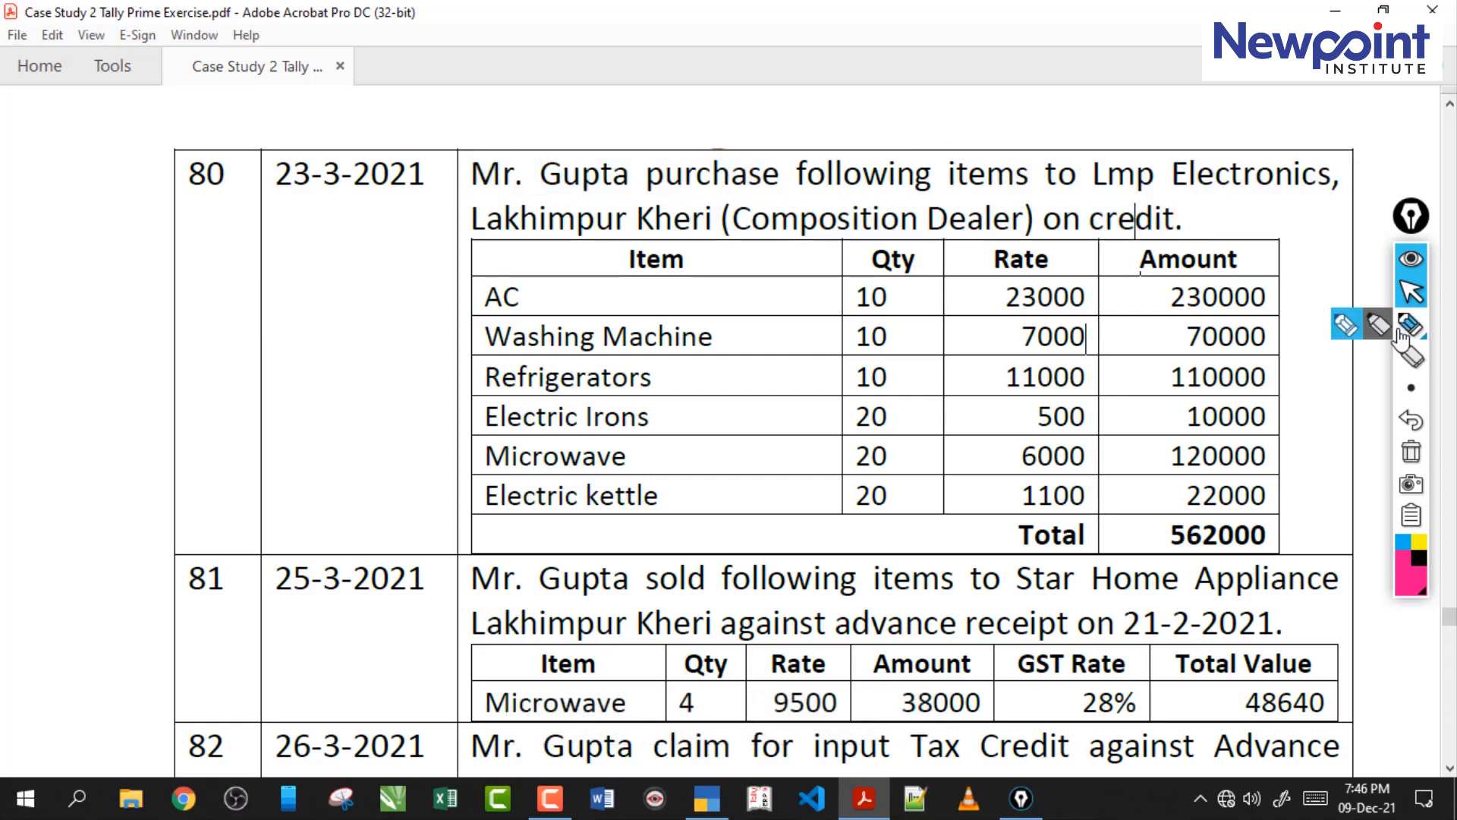
pyautogui.moveTo(1109, 196); pyautogui.dragTo(1244, 201)
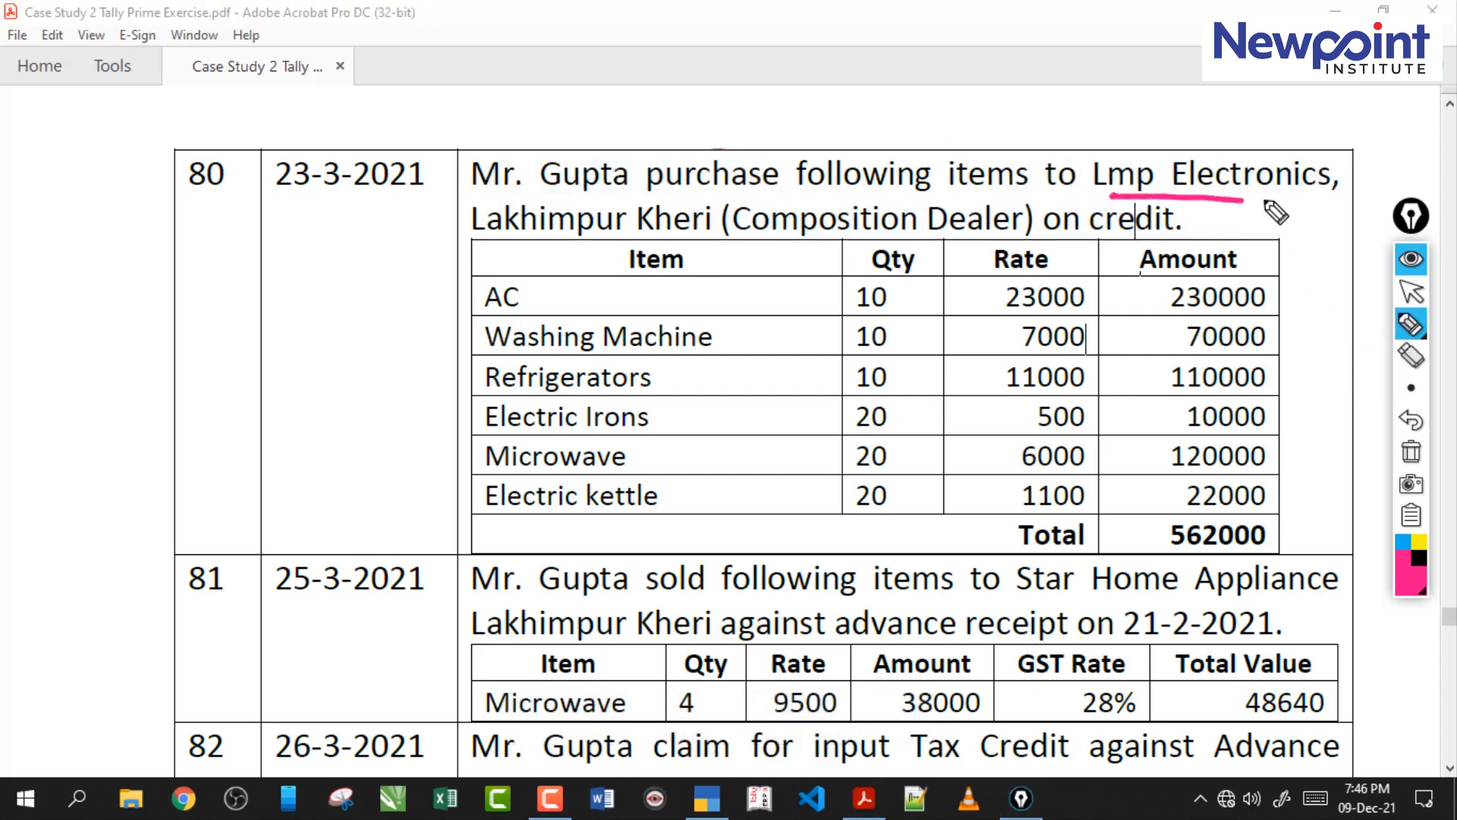
pyautogui.moveTo(824, 245); pyautogui.dragTo(958, 246)
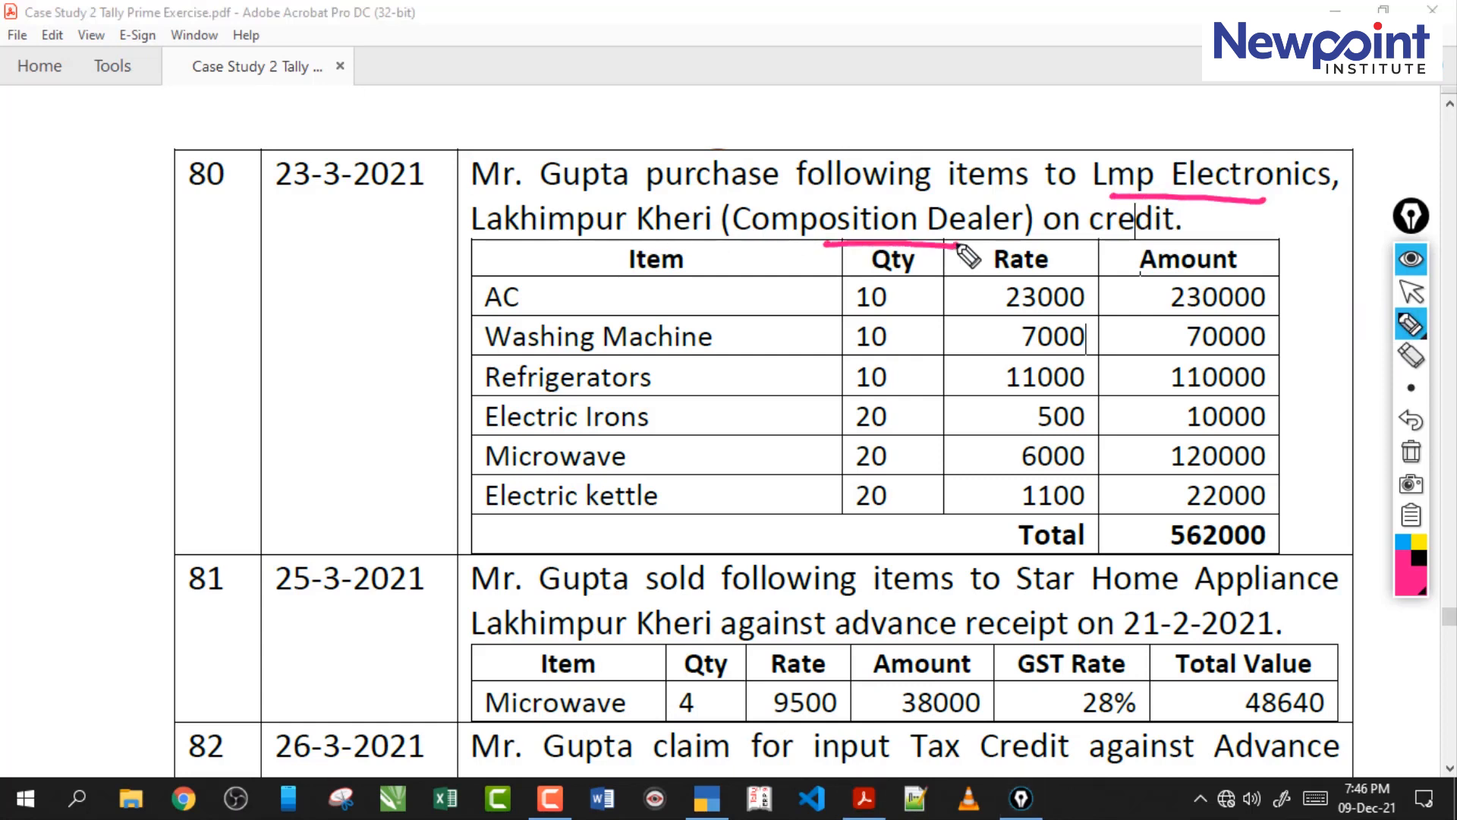
pyautogui.moveTo(1063, 239)
pyautogui.mouseDown()
pyautogui.moveTo(1188, 217)
pyautogui.moveTo(1131, 256)
pyautogui.mouseUp()
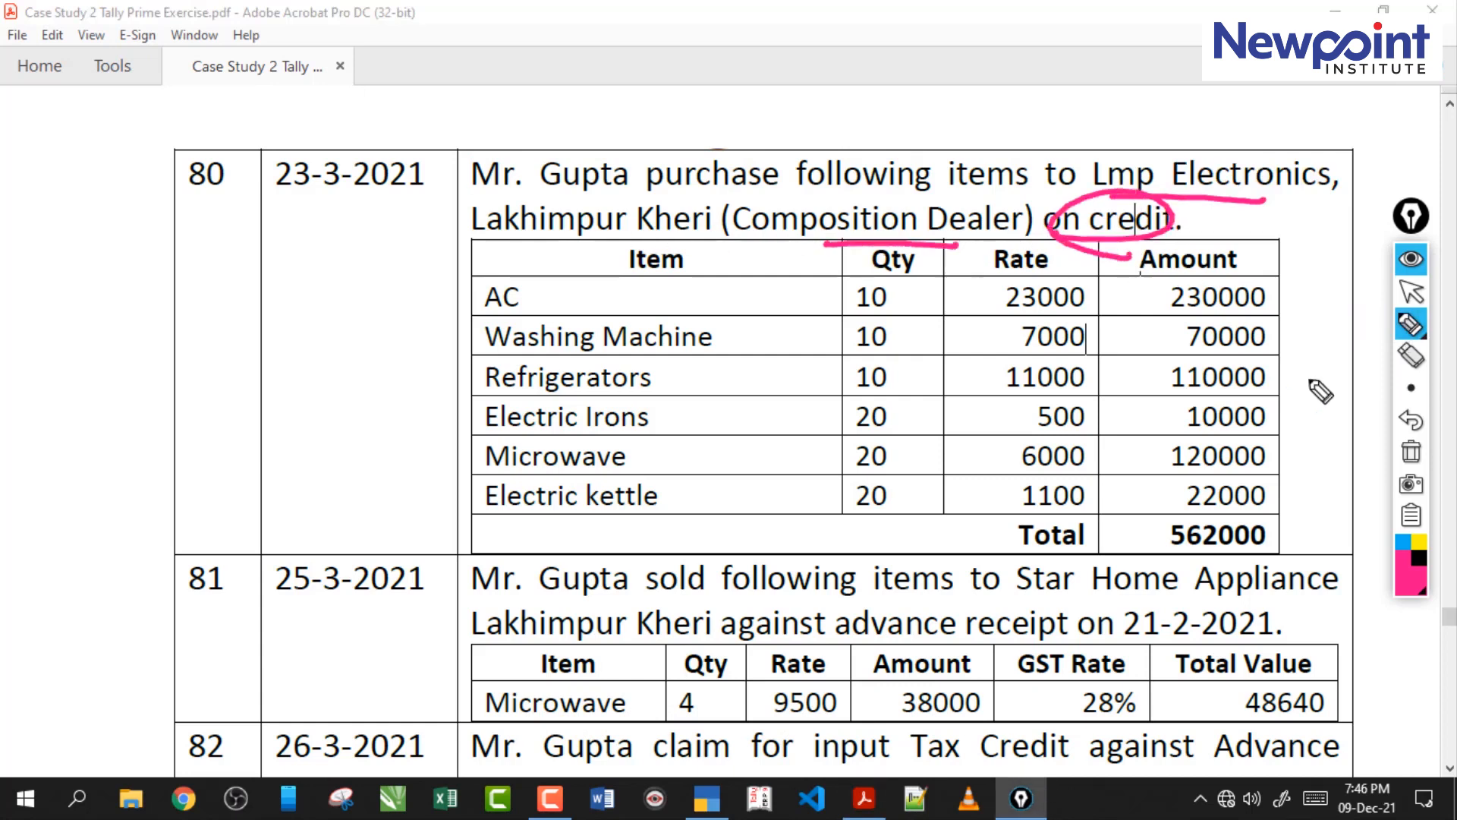
pyautogui.click(1411, 454)
# Underline Composition Dealer in transaction 80 and handwrite explanatory notes beside the item table, and clear the annotations.
pyautogui.click(1411, 325)
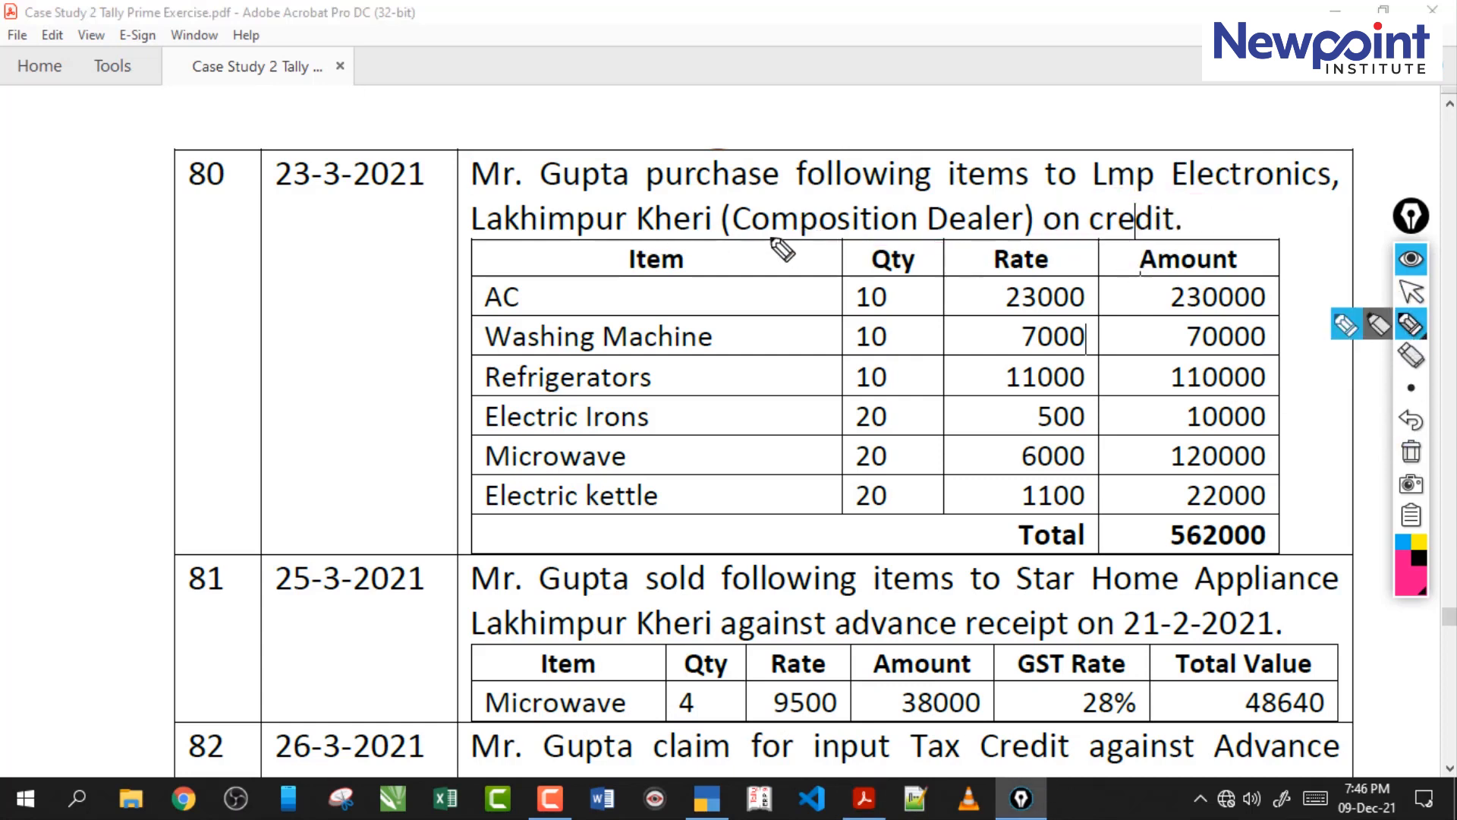
pyautogui.moveTo(773, 242); pyautogui.dragTo(973, 245)
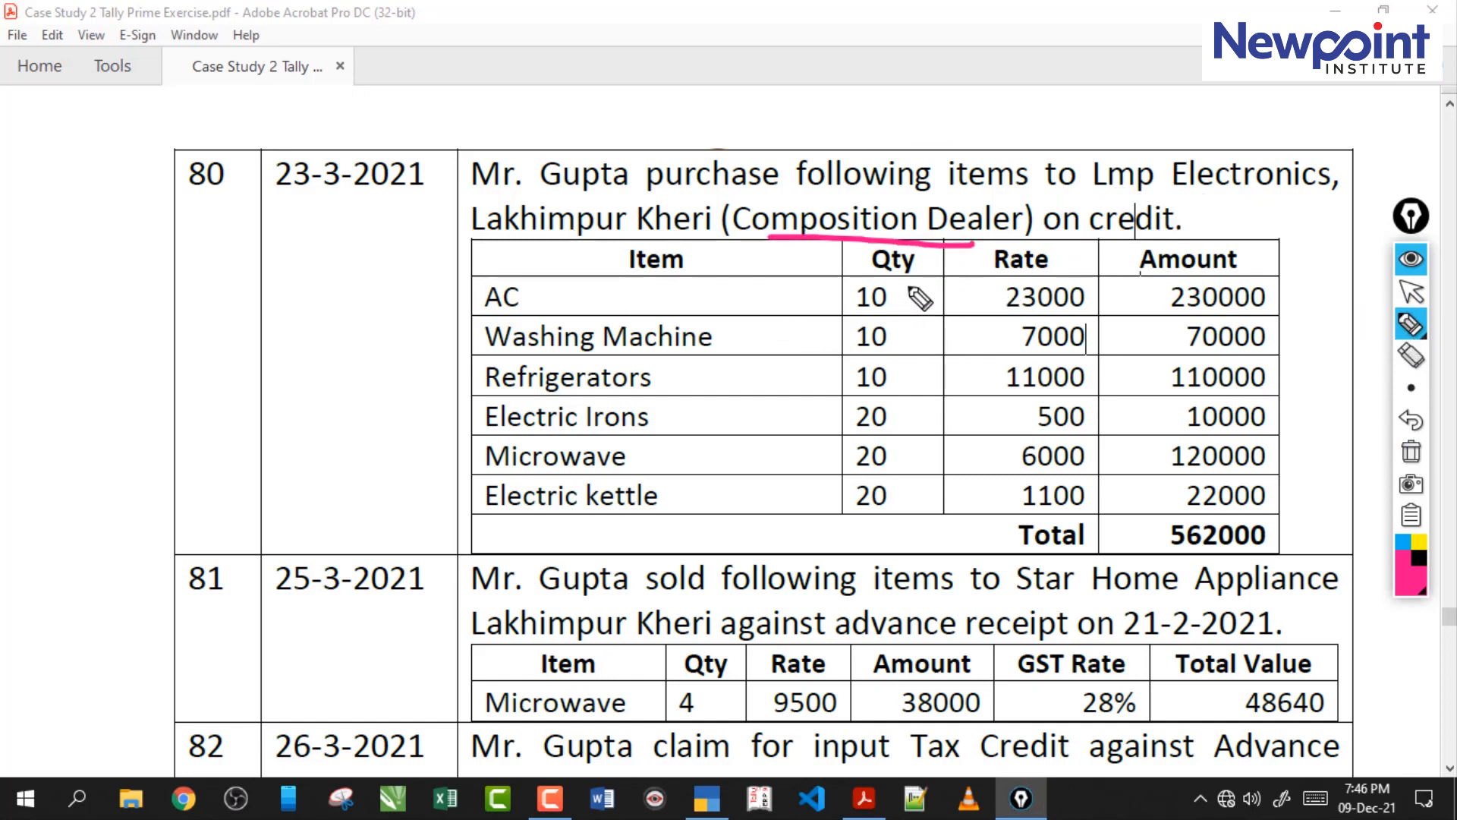
pyautogui.moveTo(358, 242)
pyautogui.mouseDown()
pyautogui.moveTo(345, 332)
pyautogui.moveTo(442, 283)
pyautogui.mouseUp()
pyautogui.moveTo(532, 222); pyautogui.dragTo(556, 291)
pyautogui.moveTo(436, 217)
pyautogui.mouseDown()
pyautogui.moveTo(440, 152)
pyautogui.moveTo(478, 161)
pyautogui.mouseUp()
pyautogui.moveTo(417, 229); pyautogui.dragTo(546, 199)
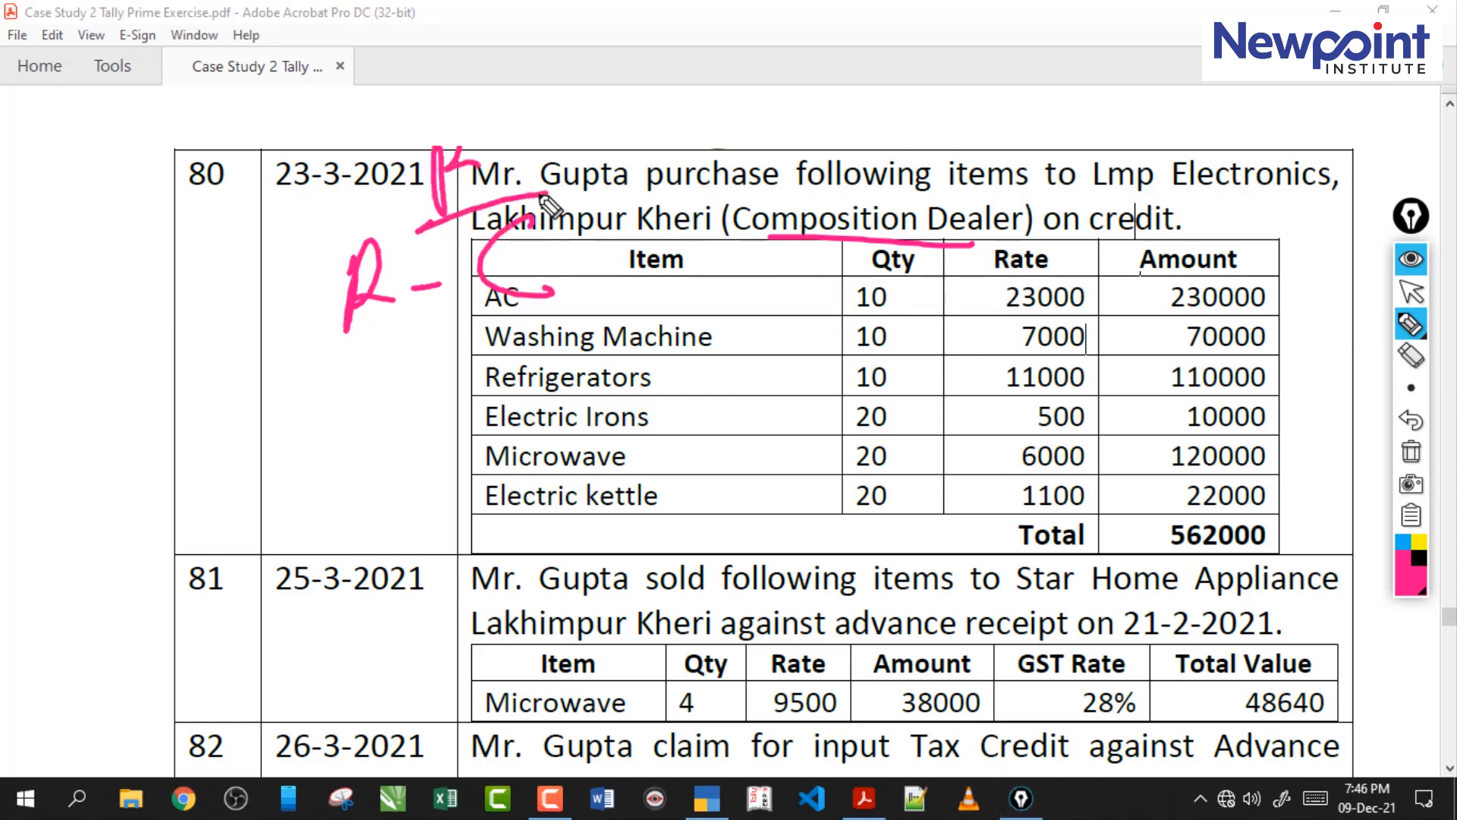
pyautogui.moveTo(471, 410)
pyautogui.mouseDown()
pyautogui.moveTo(531, 347)
pyautogui.moveTo(556, 357)
pyautogui.mouseUp()
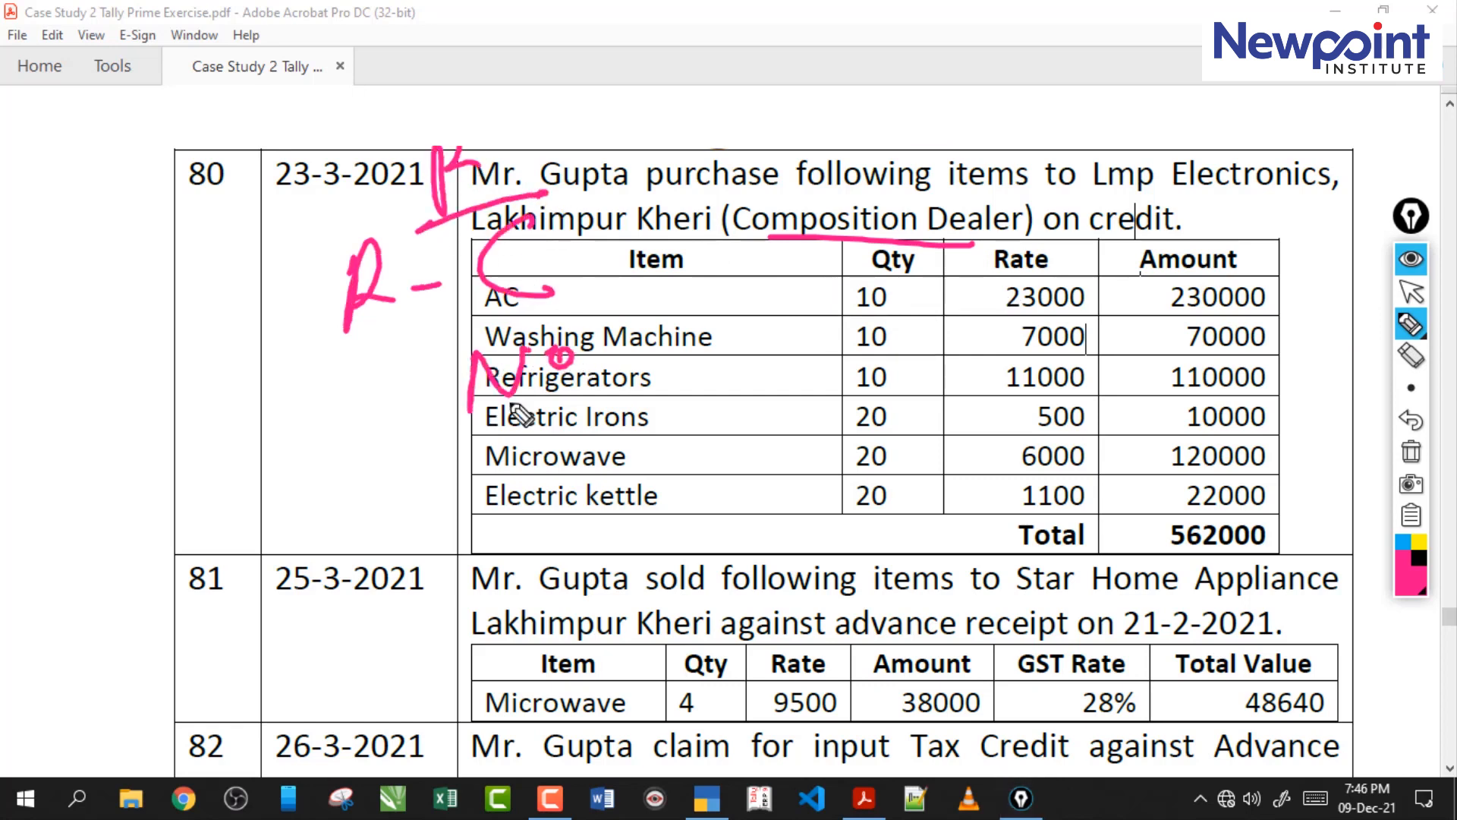
pyautogui.click(1412, 452)
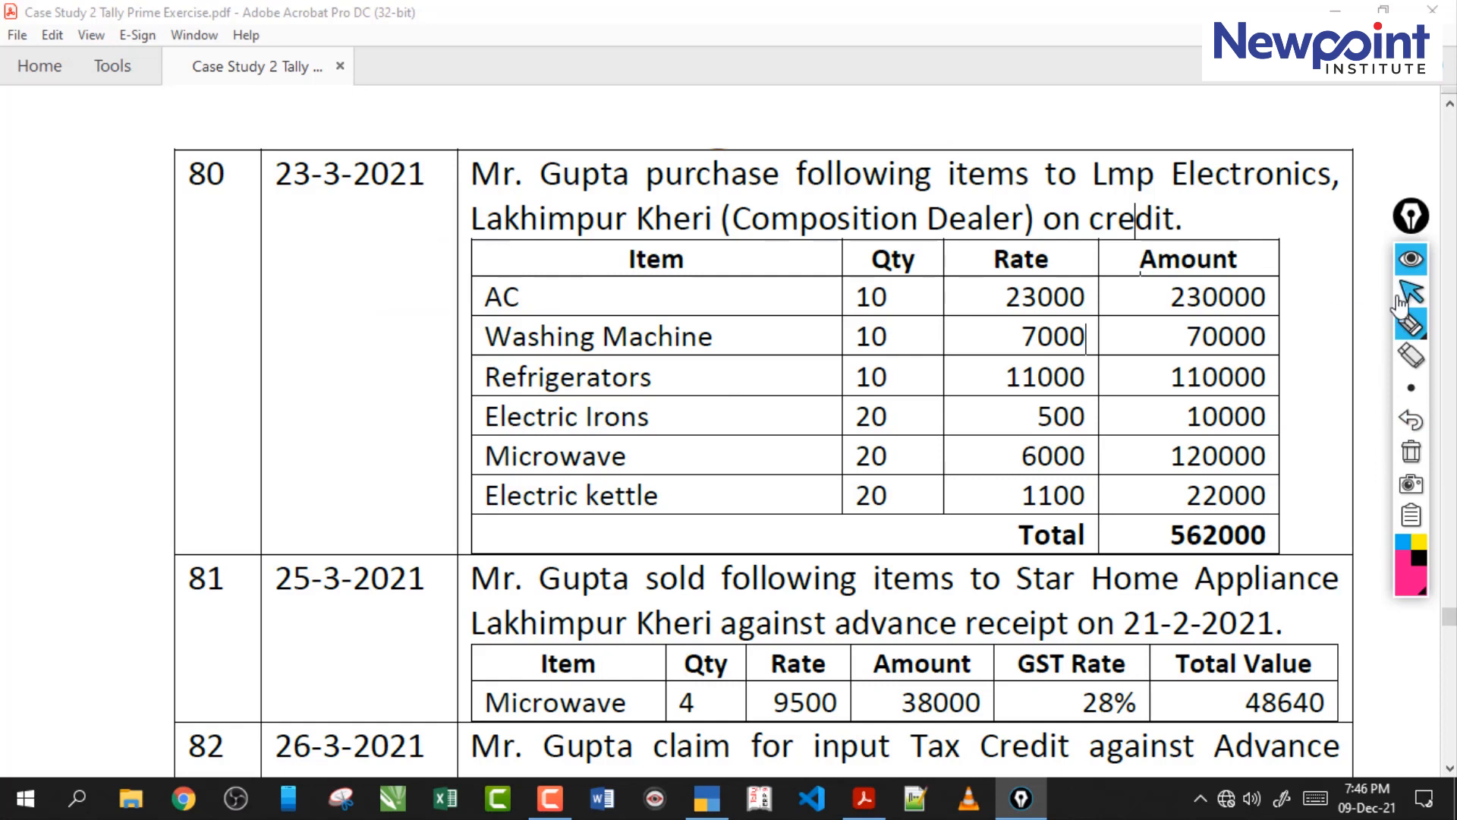
pyautogui.click(1405, 295)
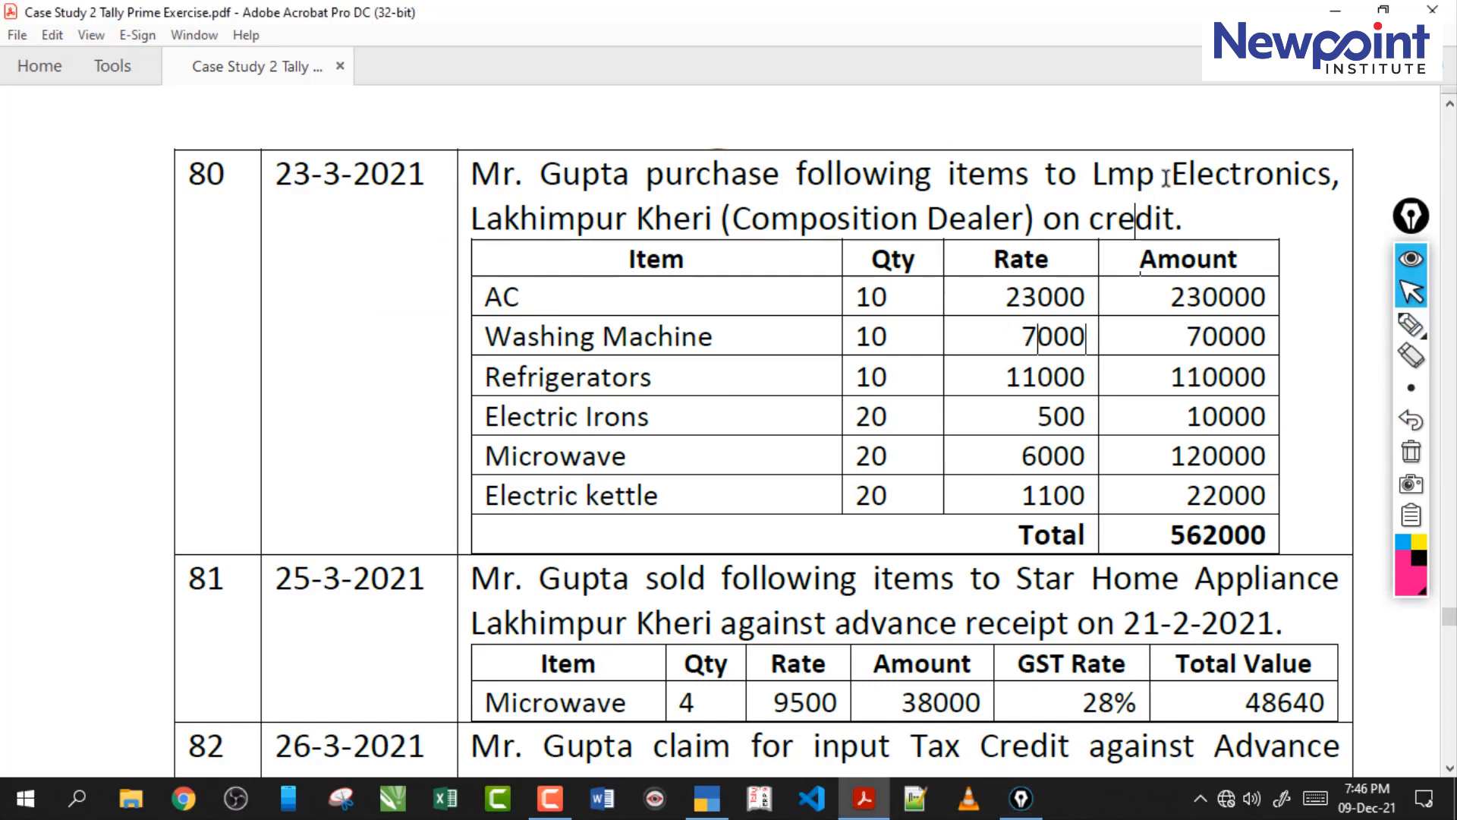
# Highlight the supplier name Lmp Electronics in the PDF, and switch to TallyPrime to start a new purchase voucher.
pyautogui.moveTo(1093, 173); pyautogui.dragTo(1329, 176)
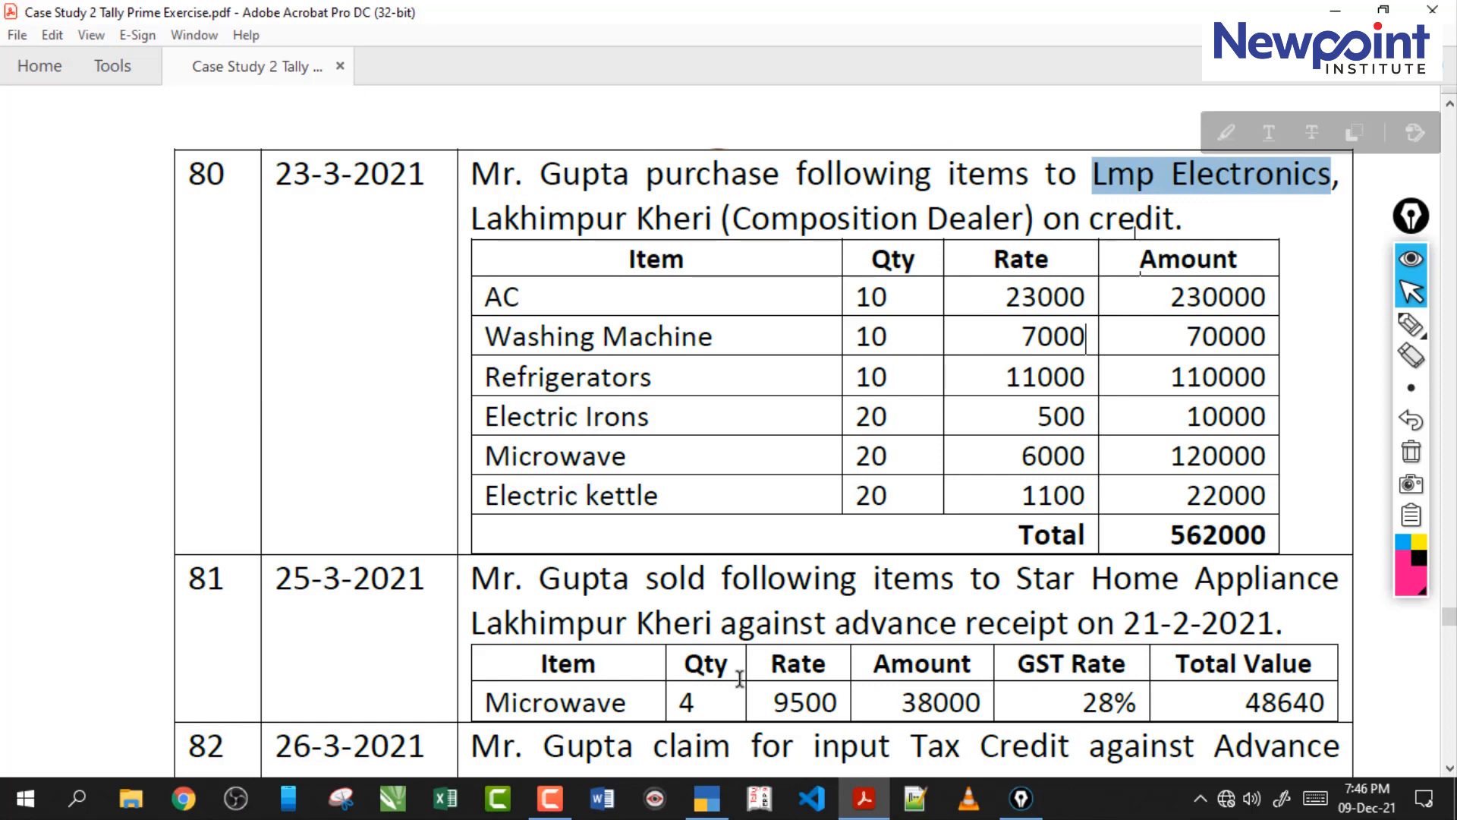
pyautogui.click(707, 798)
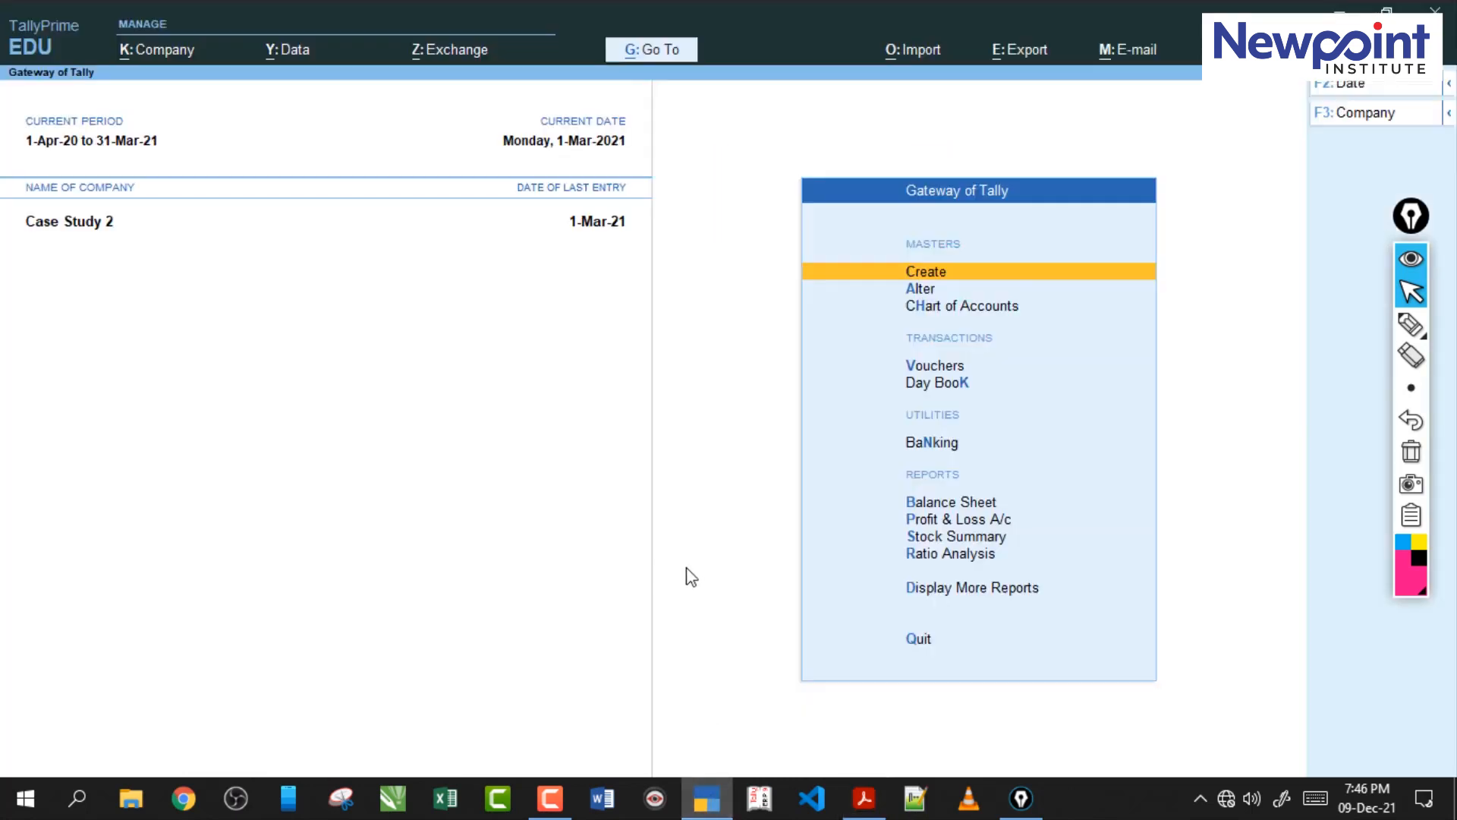
pyautogui.press('v')
pyautogui.press('F9')
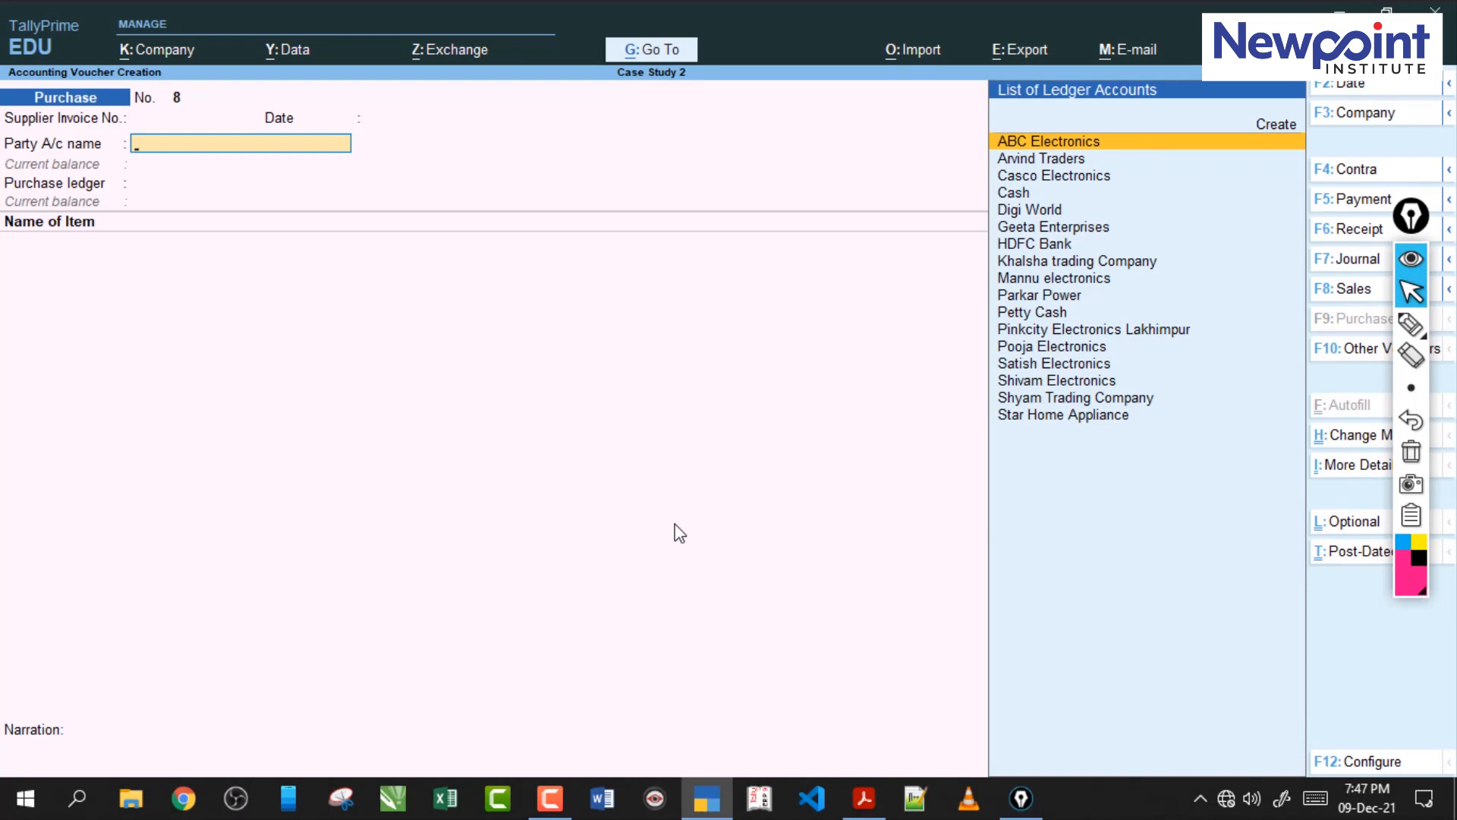
# Create a party ledger named Lmp Electronics under the Sundry Creditors group from the purchase voucher.
pyautogui.hotkey('alt', 'c')
pyautogui.write('Lmp Electronics')
pyautogui.press('Return')
pyautogui.press('Return')
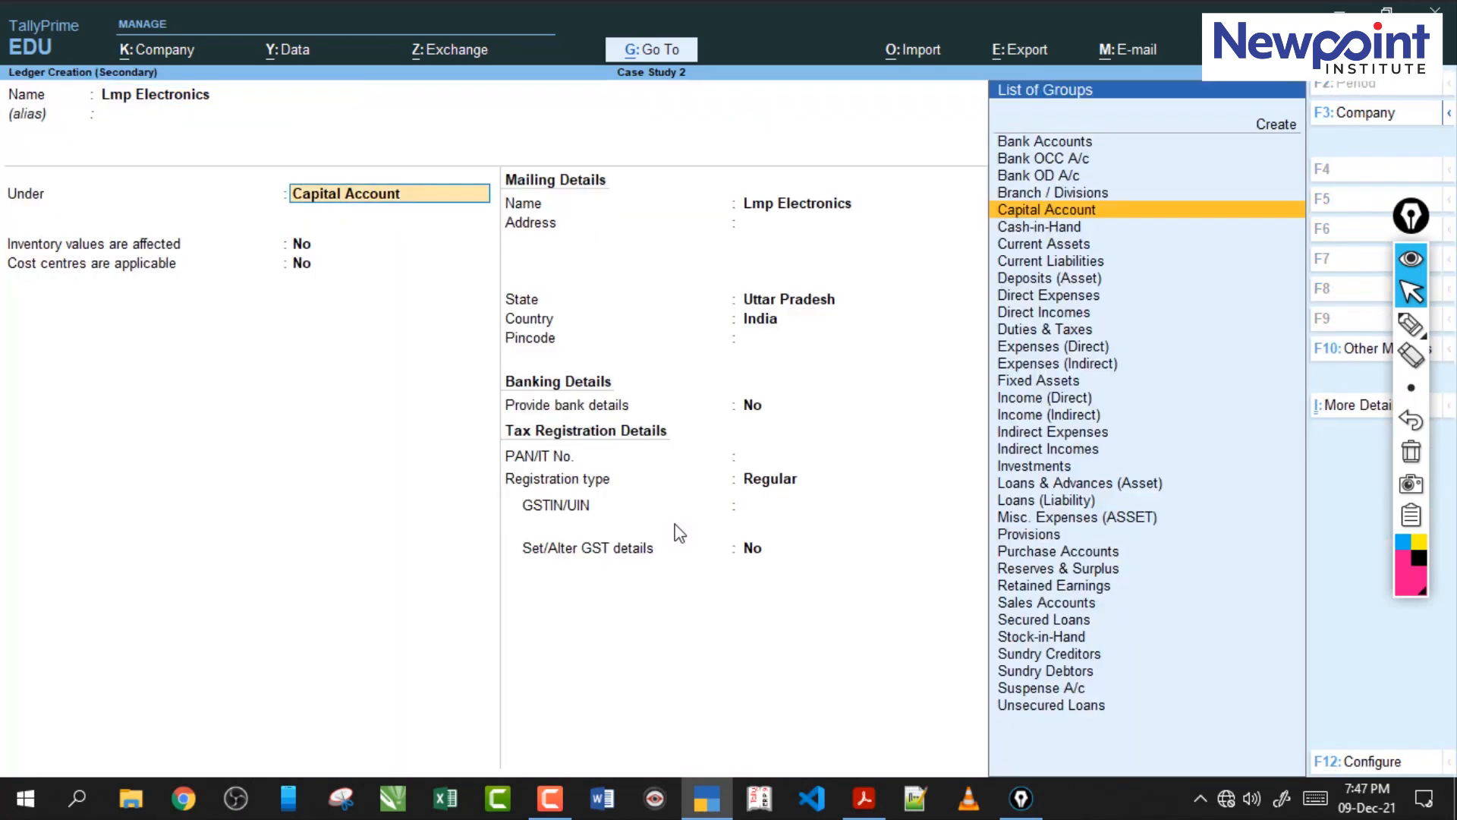
pyautogui.write('Sun')
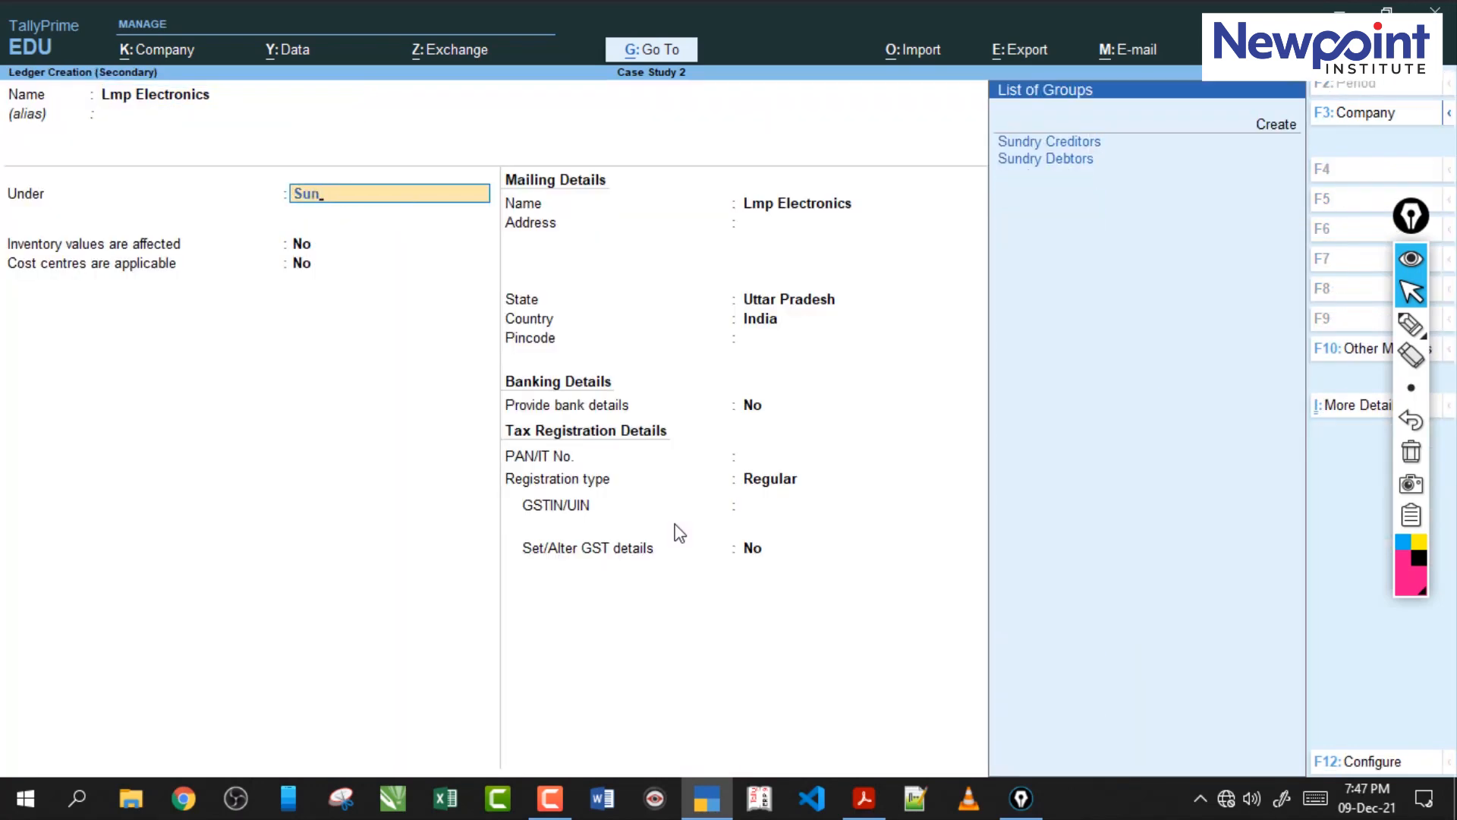
pyautogui.press('Return')
pyautogui.press('Return')
pyautogui.press('Return')
pyautogui.press('Return')
pyautogui.press('Return')
pyautogui.press('Return')
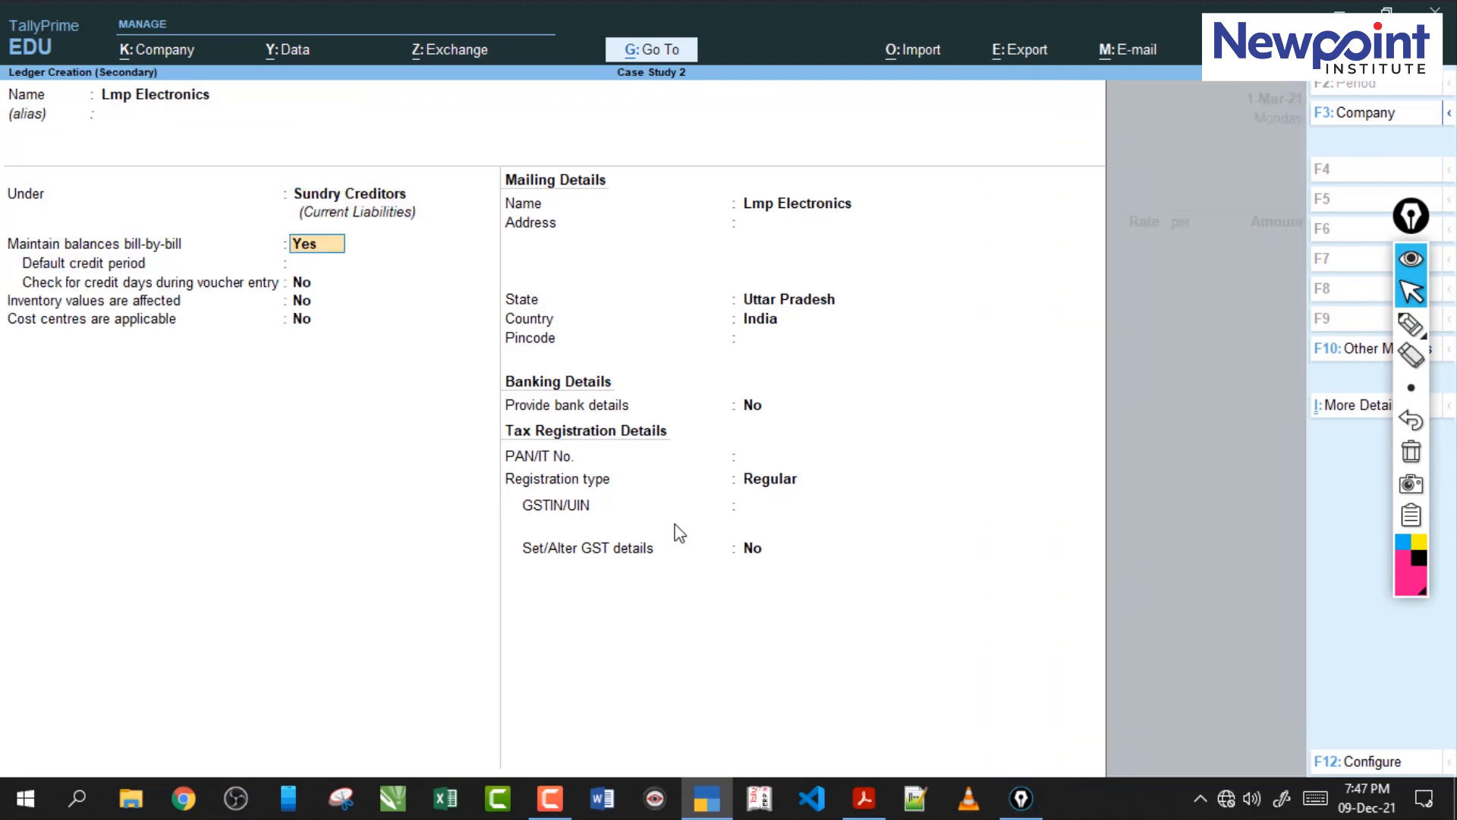
# Set the Lmp Electronics ledger's GST registration type to Composition and save the ledger.
pyautogui.press('Return')
pyautogui.press('Return')
pyautogui.press('Return')
pyautogui.press('Return')
pyautogui.press('Return')
pyautogui.press('Up')
pyautogui.press('Up')
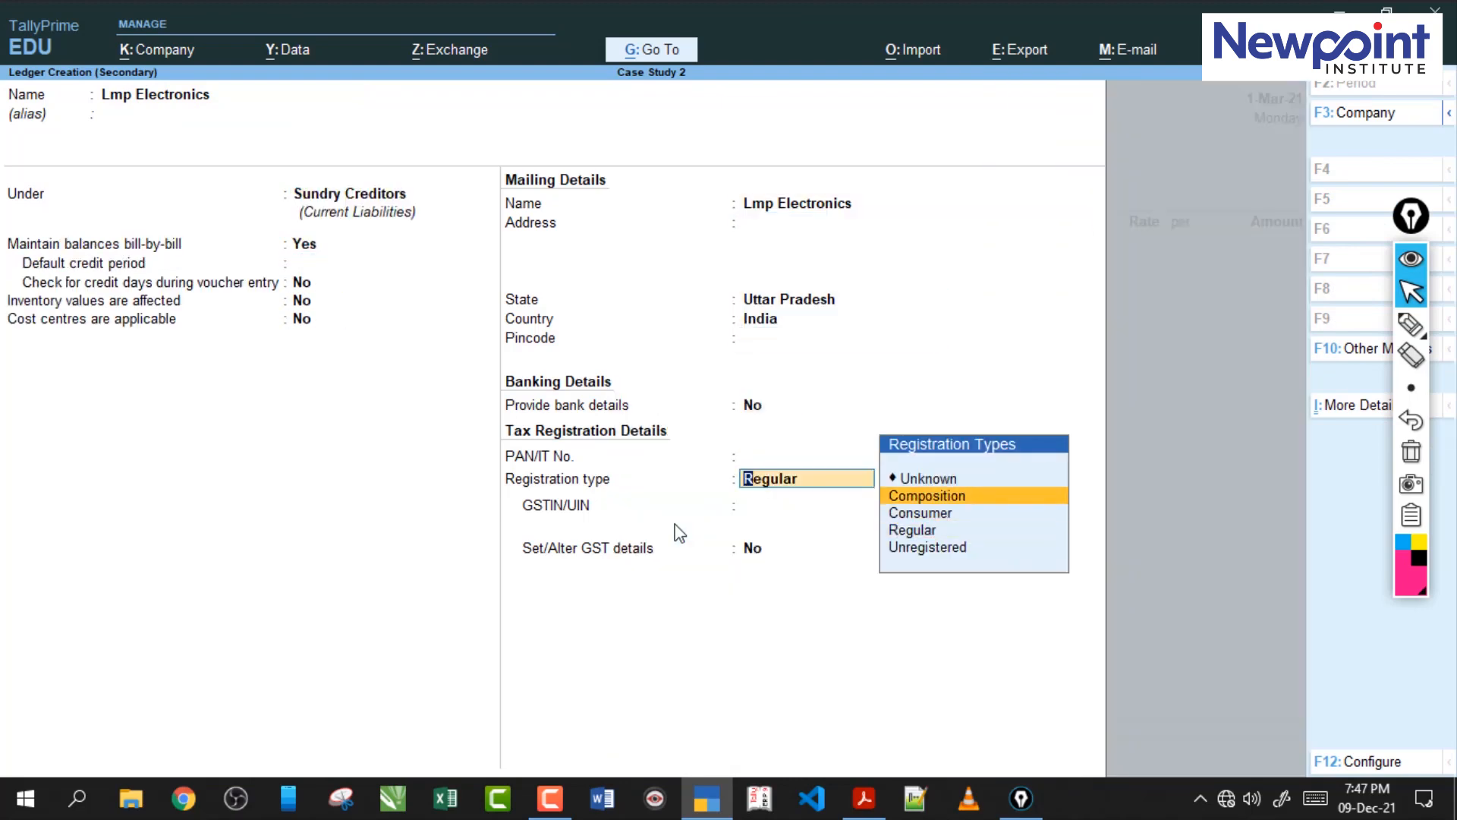
pyautogui.press('Return')
pyautogui.press('Return')
pyautogui.press('Return')
pyautogui.press('Return')
pyautogui.hotkey('ctrl', 'a')
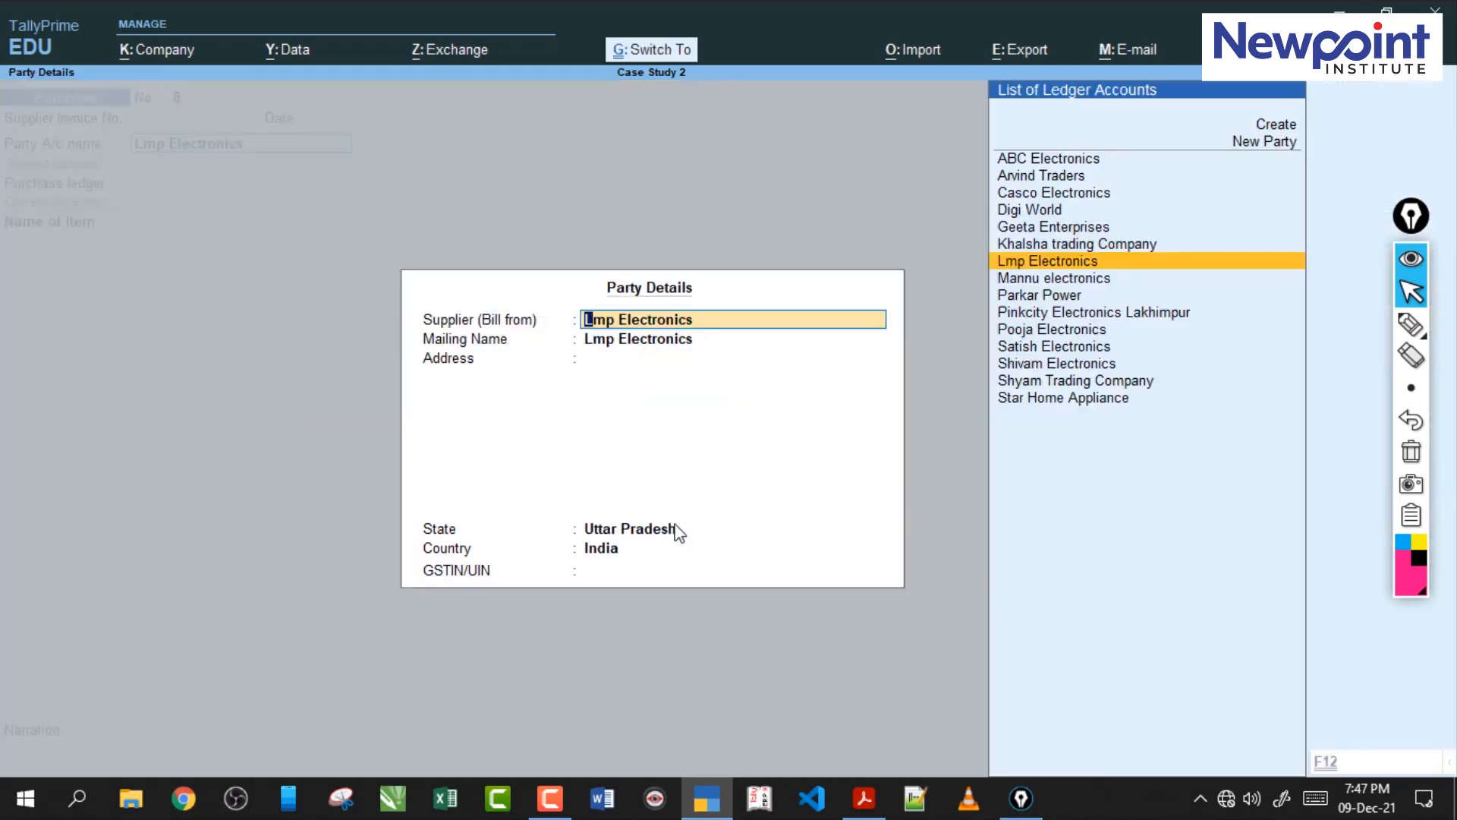
# Accept the party details and choose the Purchases ledger with the Purchase From Composition Dealer classification.
pyautogui.hotkey('ctrl', 'a')
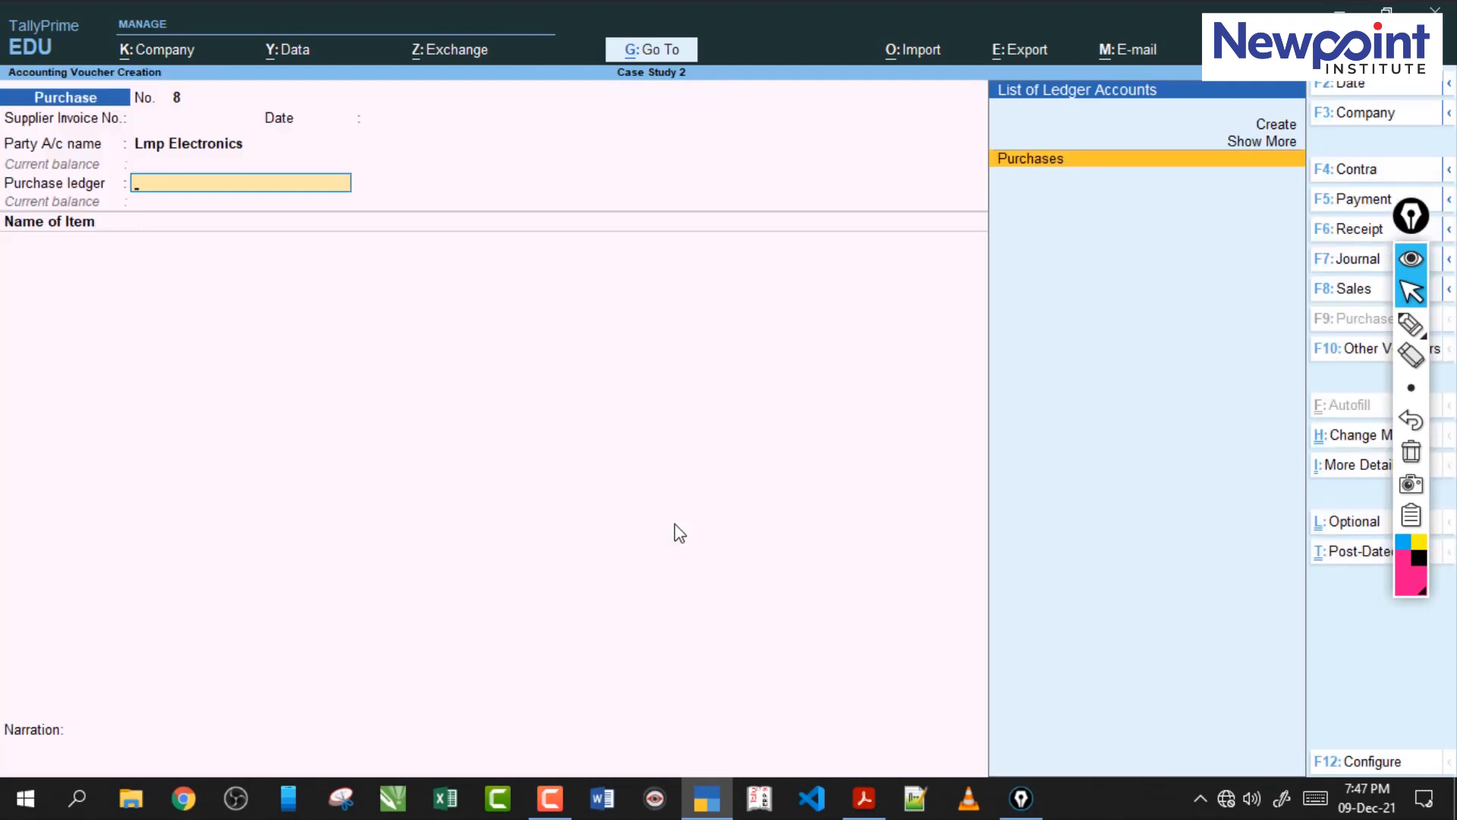
pyautogui.press('Return')
pyautogui.write('P')
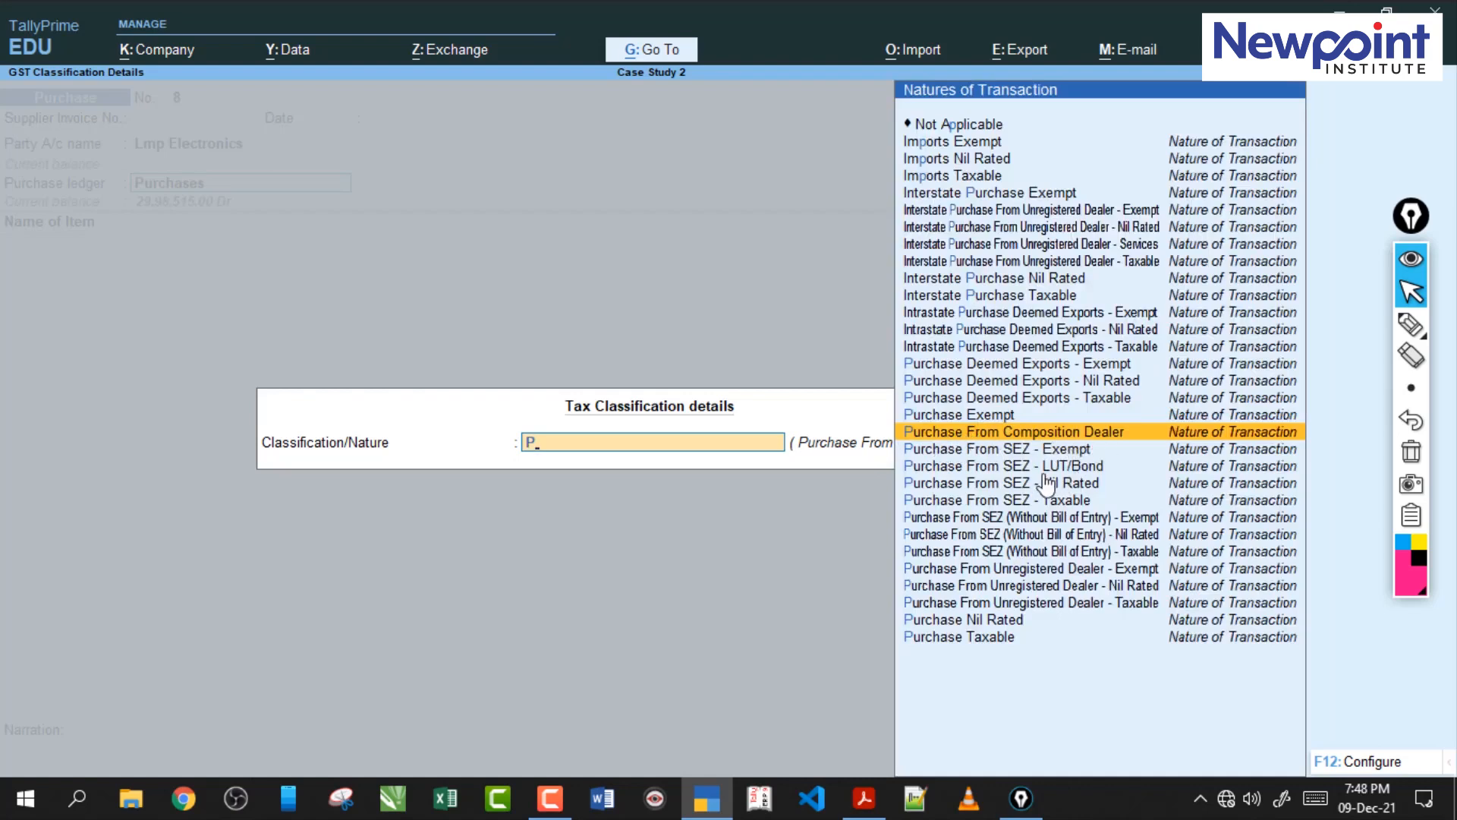
pyautogui.press('Return')
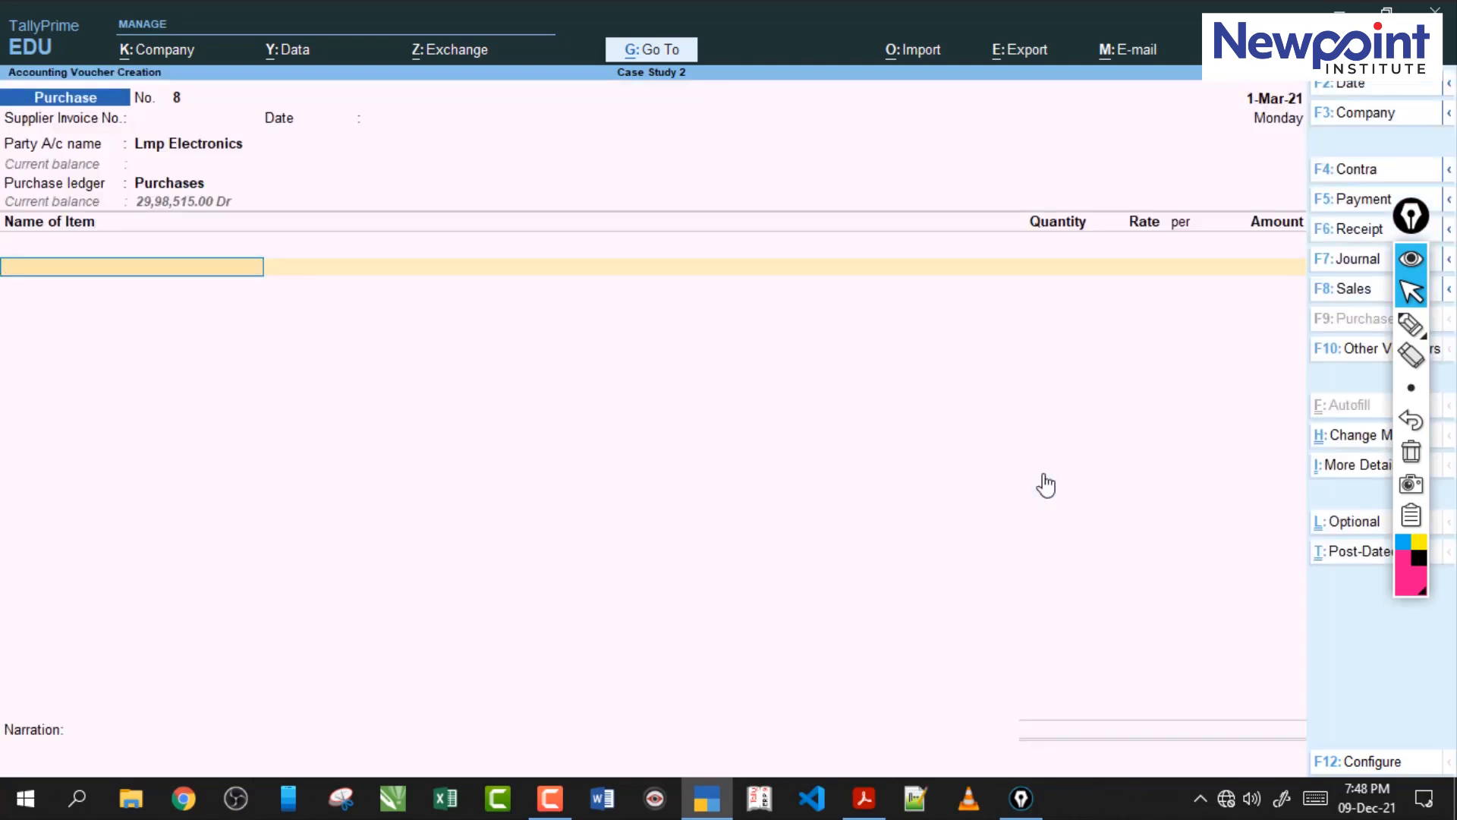
# Check the items in the PDF and add AC to the voucher at Nirmal Nagar, 10 nos at a rate of 23,000.
pyautogui.click(867, 801)
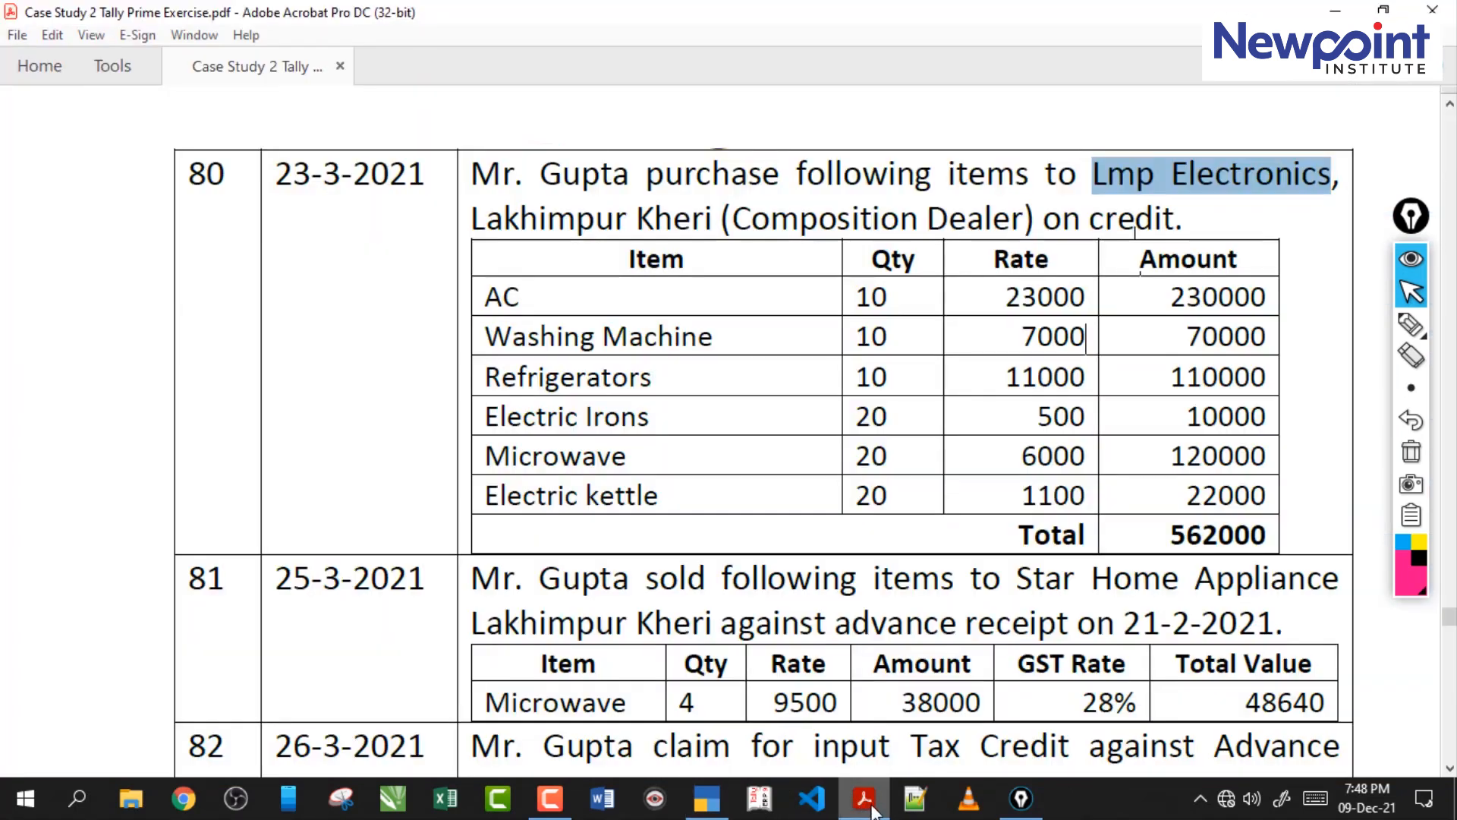
pyautogui.click(867, 801)
pyautogui.write('AC')
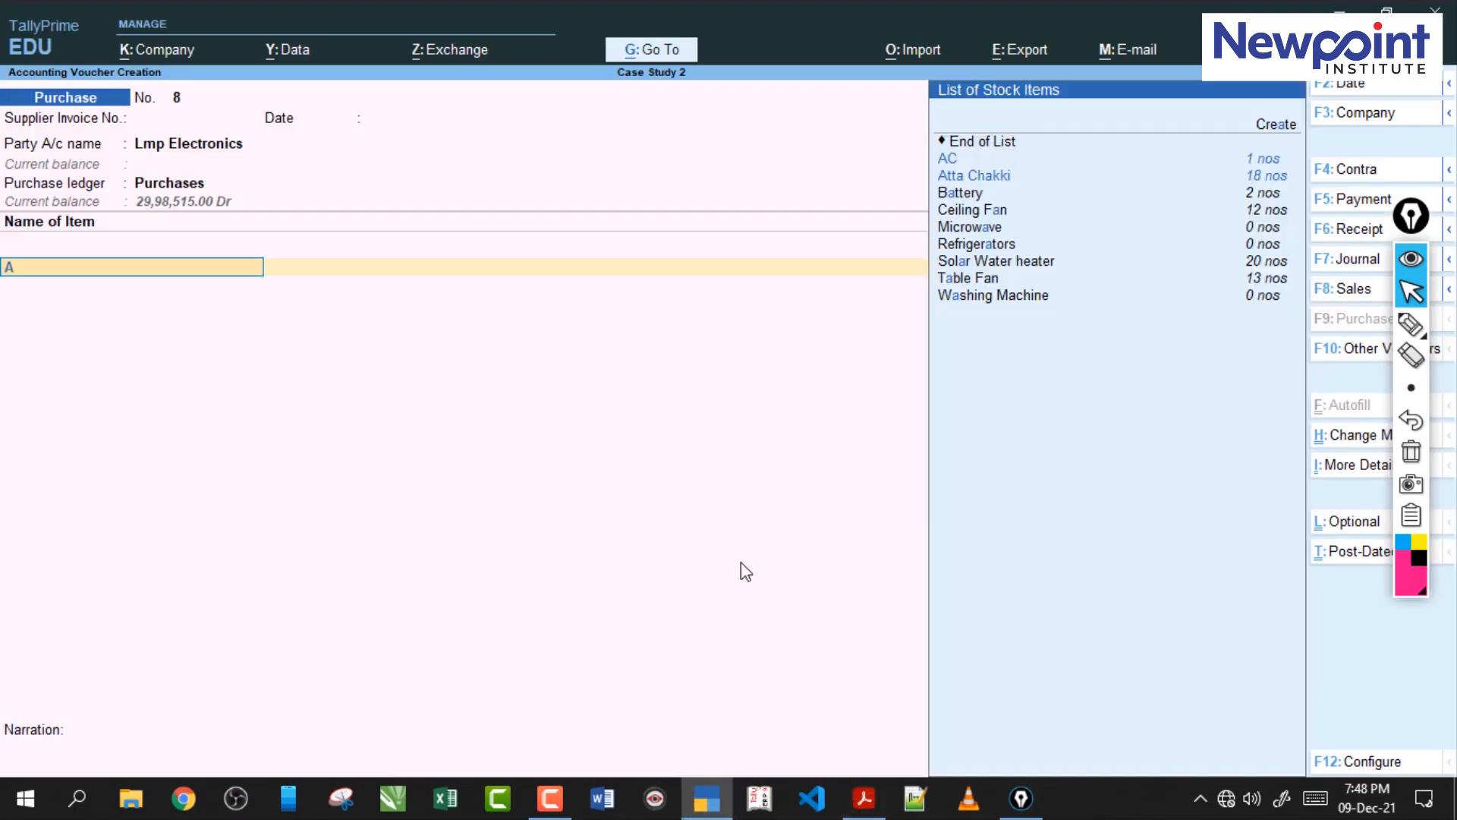
pyautogui.press('Return')
pyautogui.write('N')
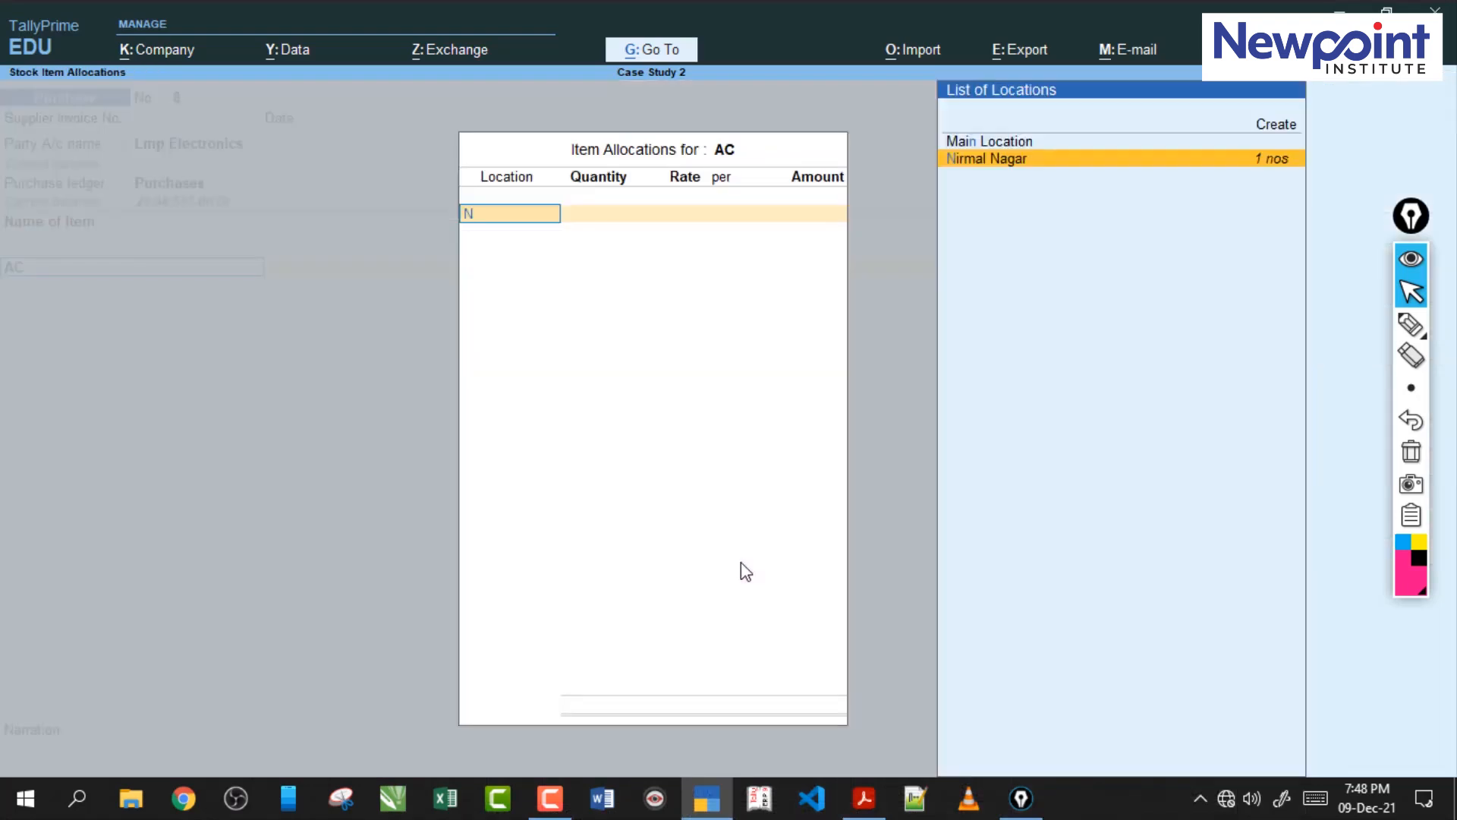
pyautogui.press('Return')
pyautogui.write('10')
pyautogui.press('Return')
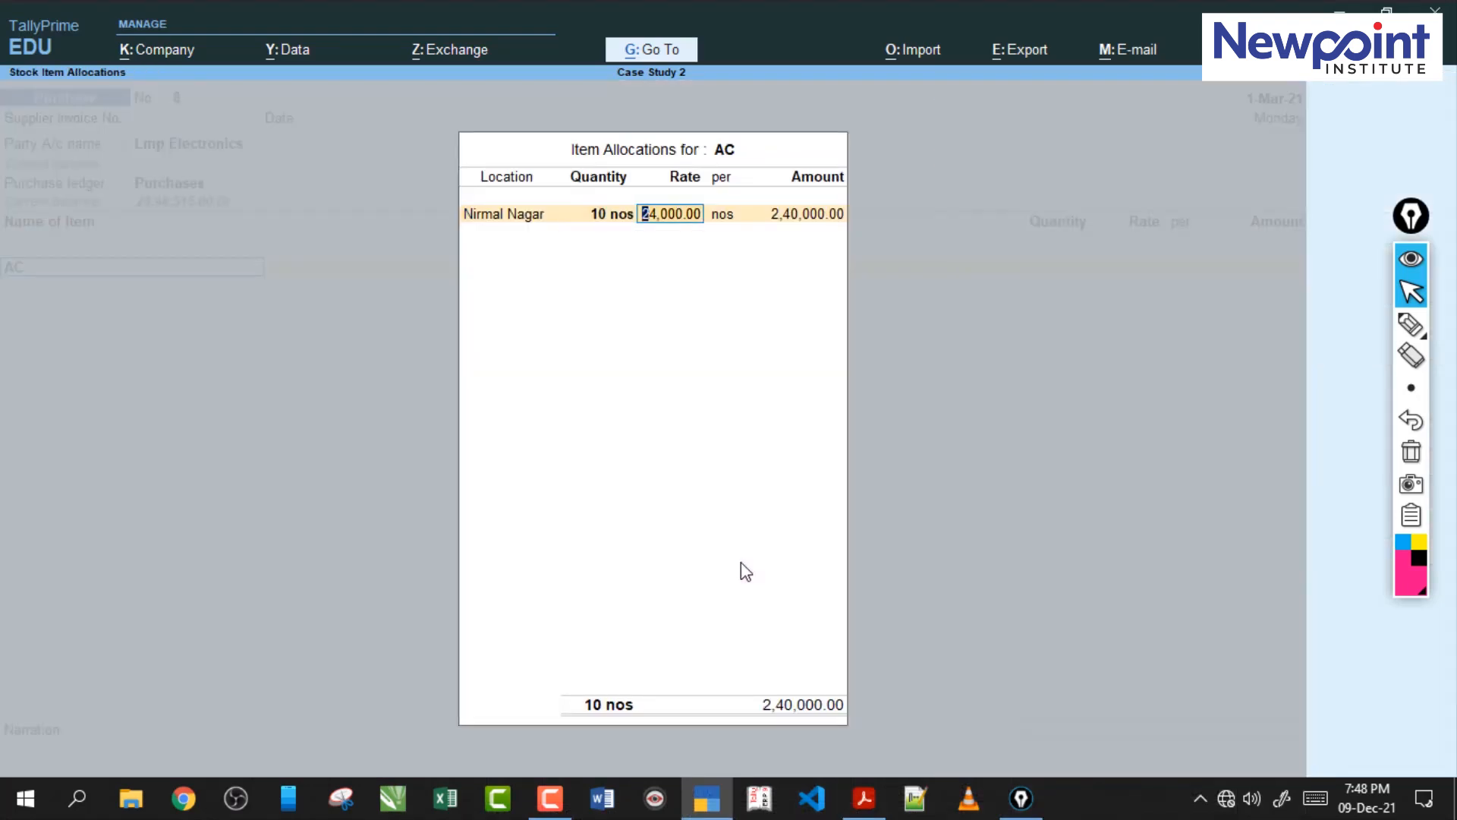
pyautogui.write('2')
pyautogui.press('Return')
pyautogui.press('Return')
pyautogui.press('Return')
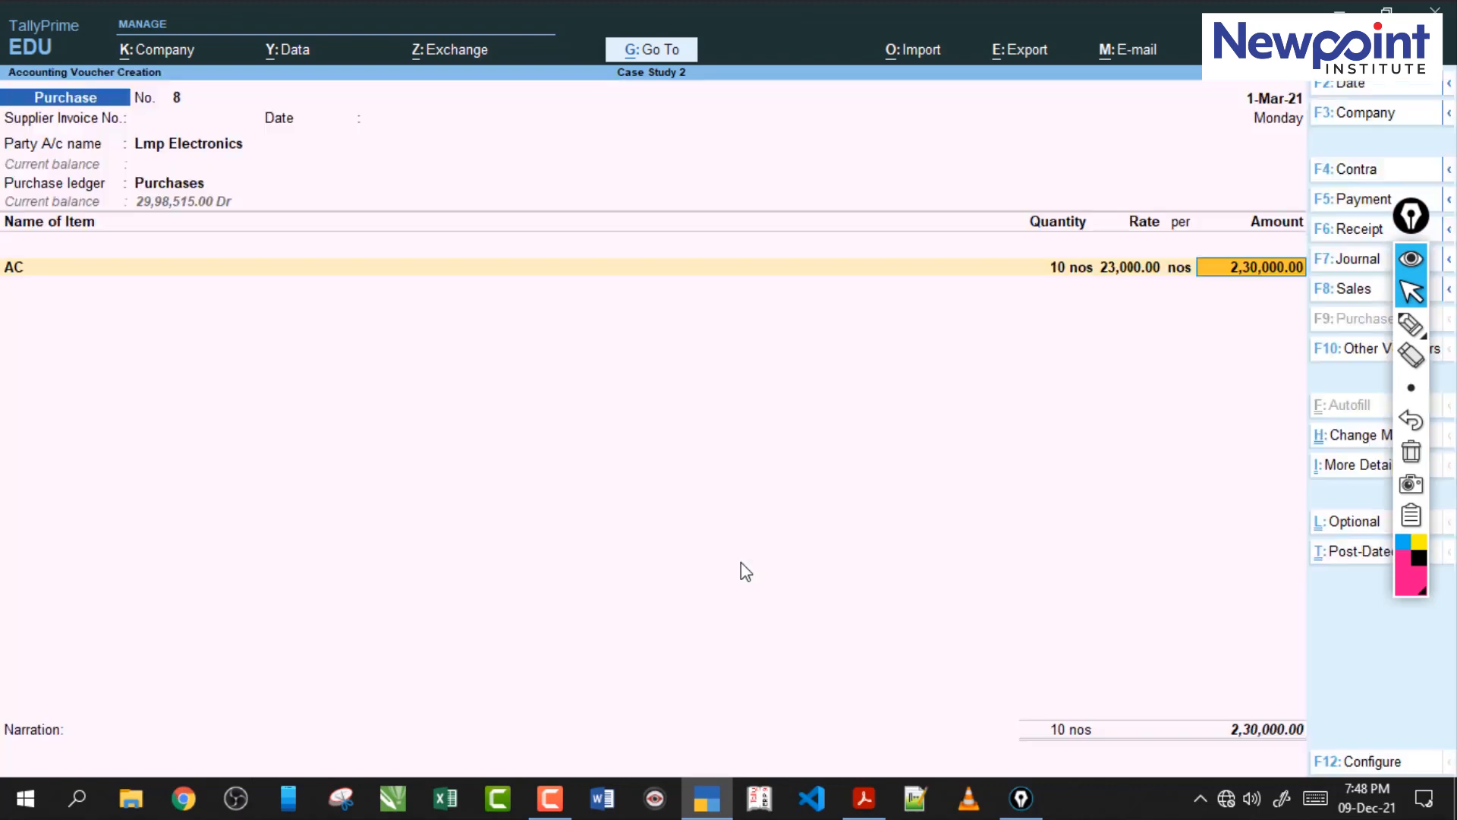
pyautogui.press('Return')
# Check the remaining items of transaction 80 in the PDF, end the voucher's item list, and allocate the bill as New Ref 8.
pyautogui.click(869, 805)
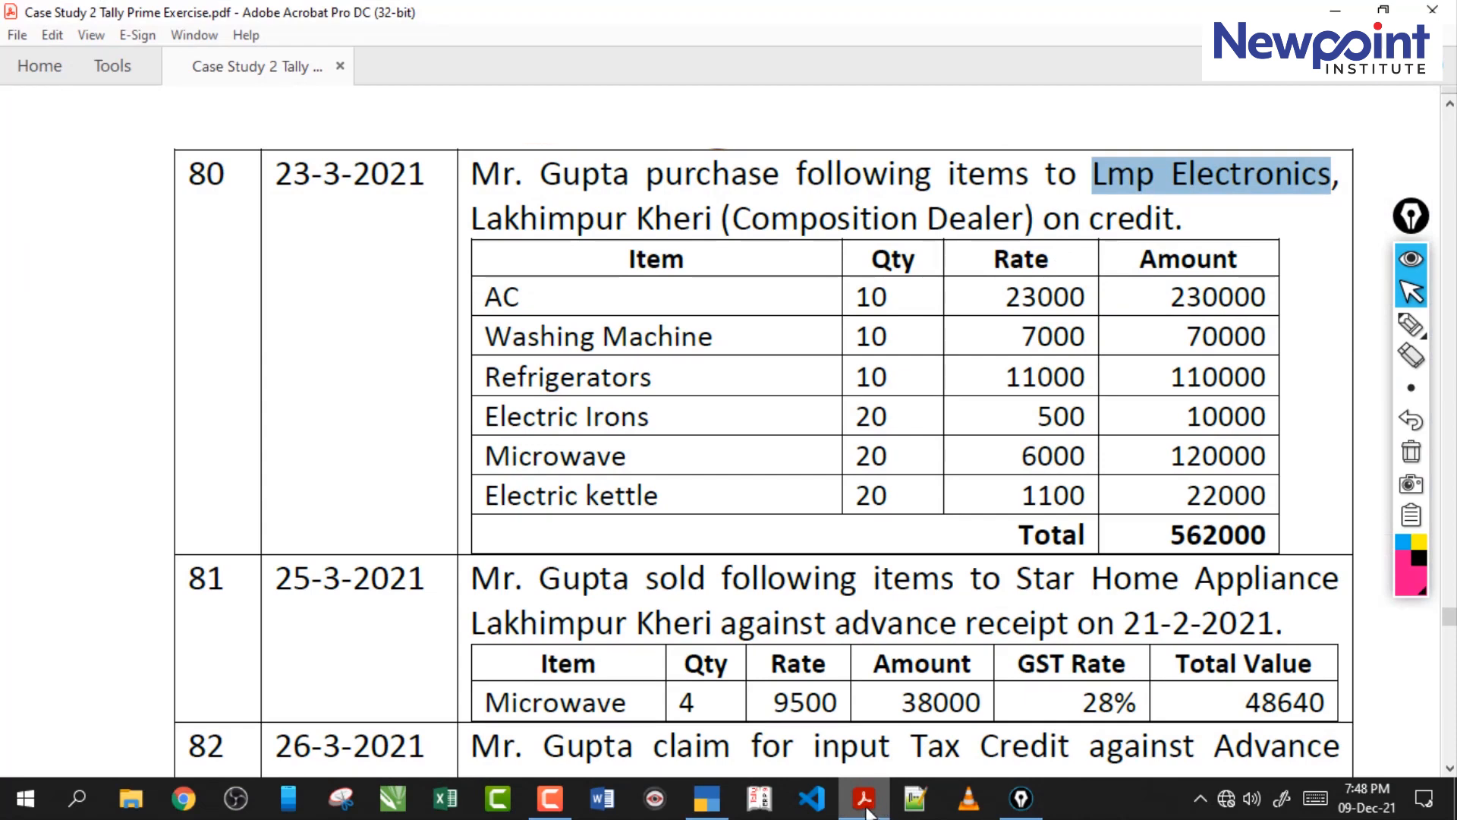
pyautogui.click(869, 805)
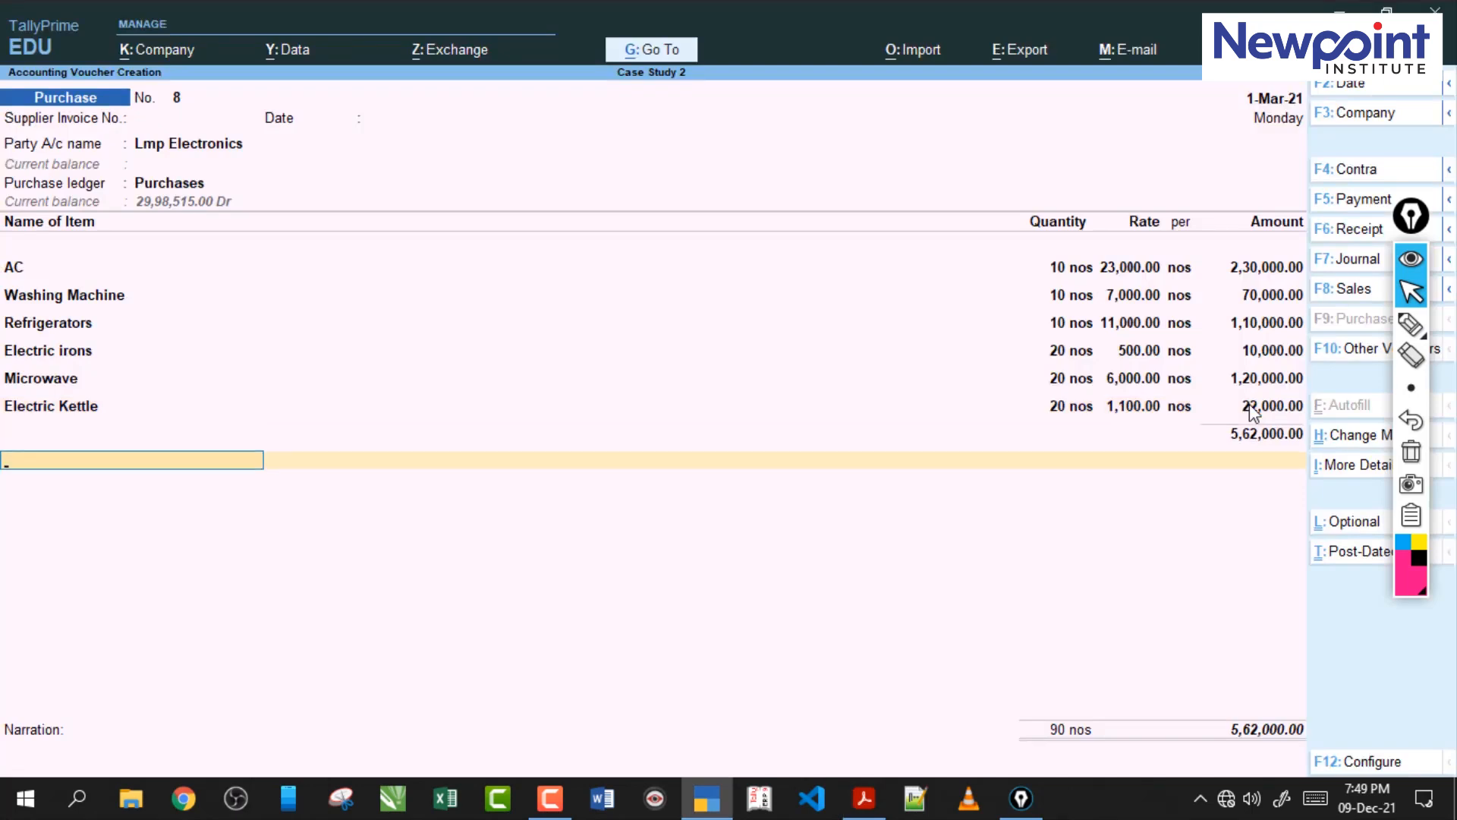
pyautogui.press('Return')
pyautogui.press('Return')
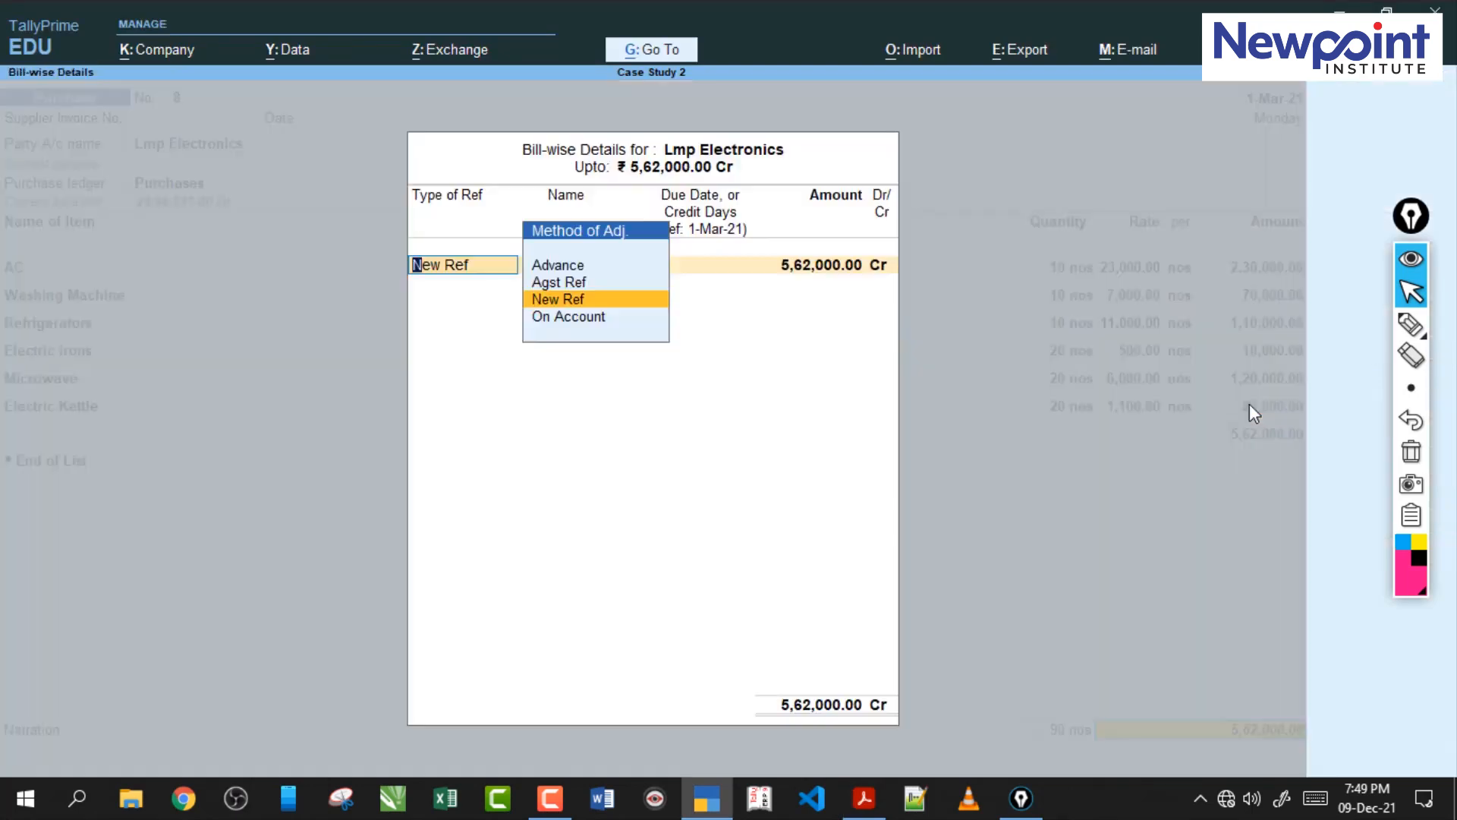
pyautogui.press('Return')
pyautogui.press('Return')
pyautogui.press('Return')
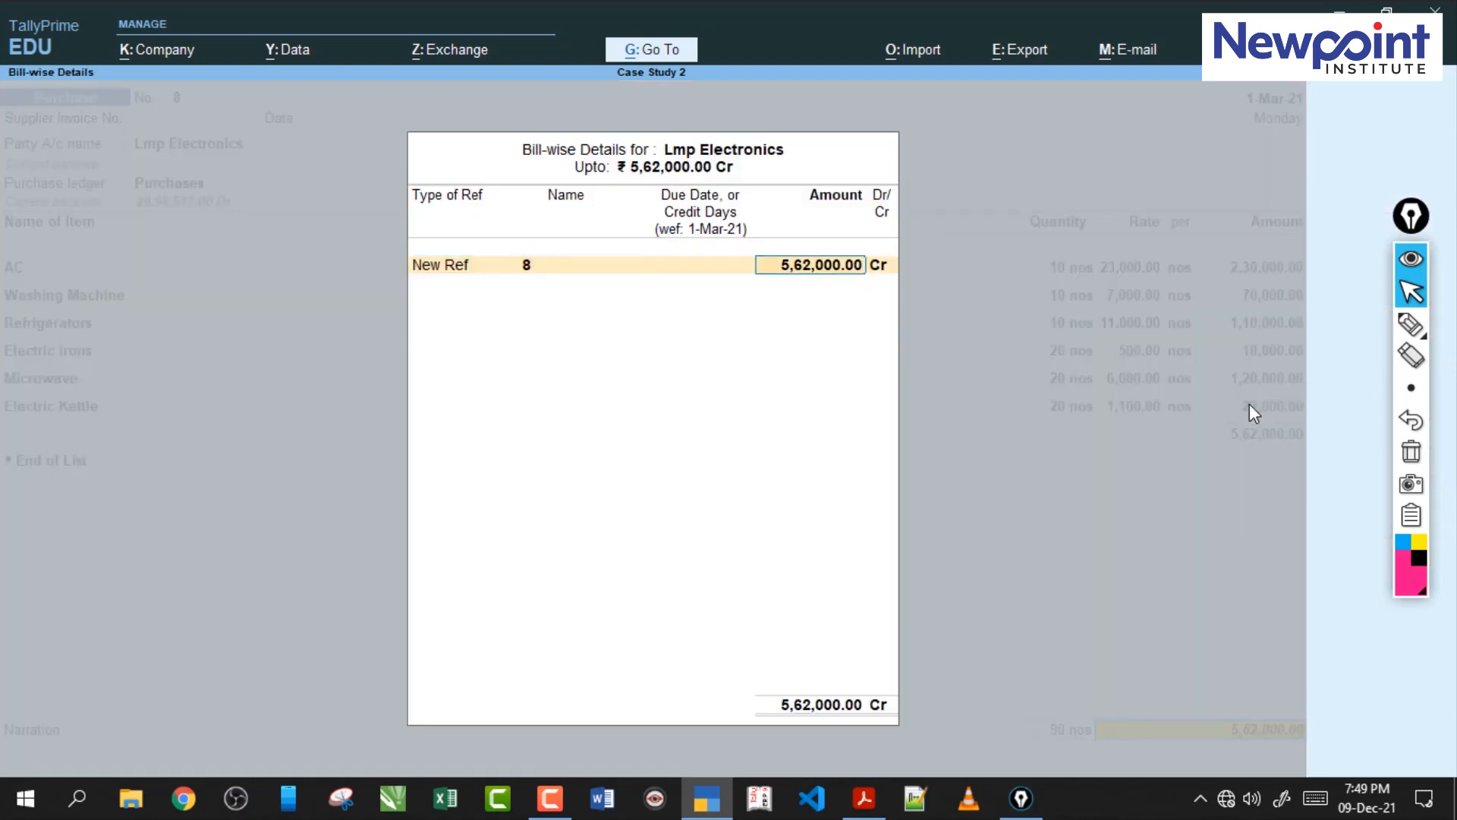
# Accept the Lmp Electronics purchase voucher and bring up transaction 81 in the case study PDF.
pyautogui.press('Return')
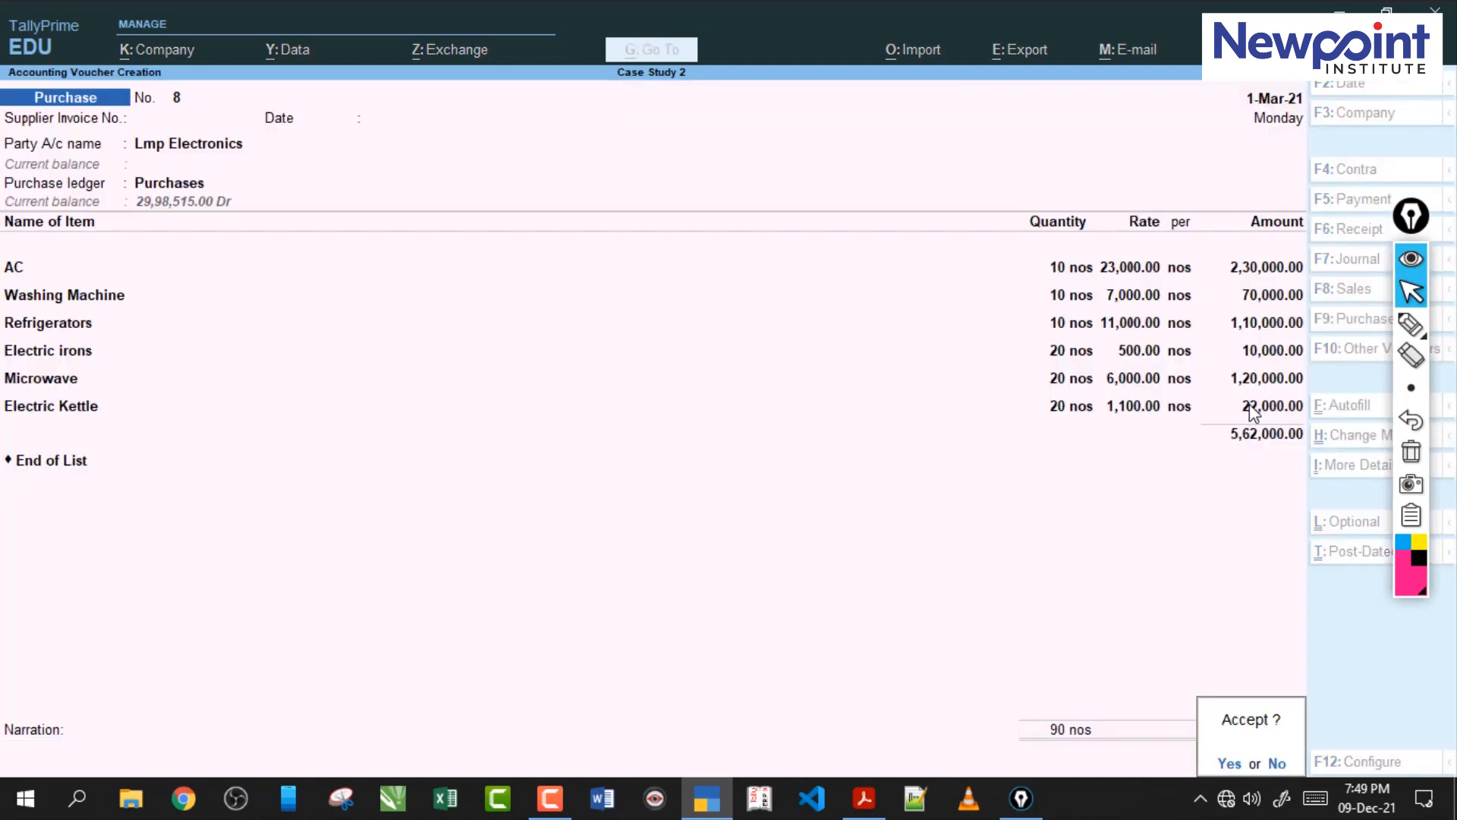
pyautogui.press('Return')
pyautogui.click(863, 798)
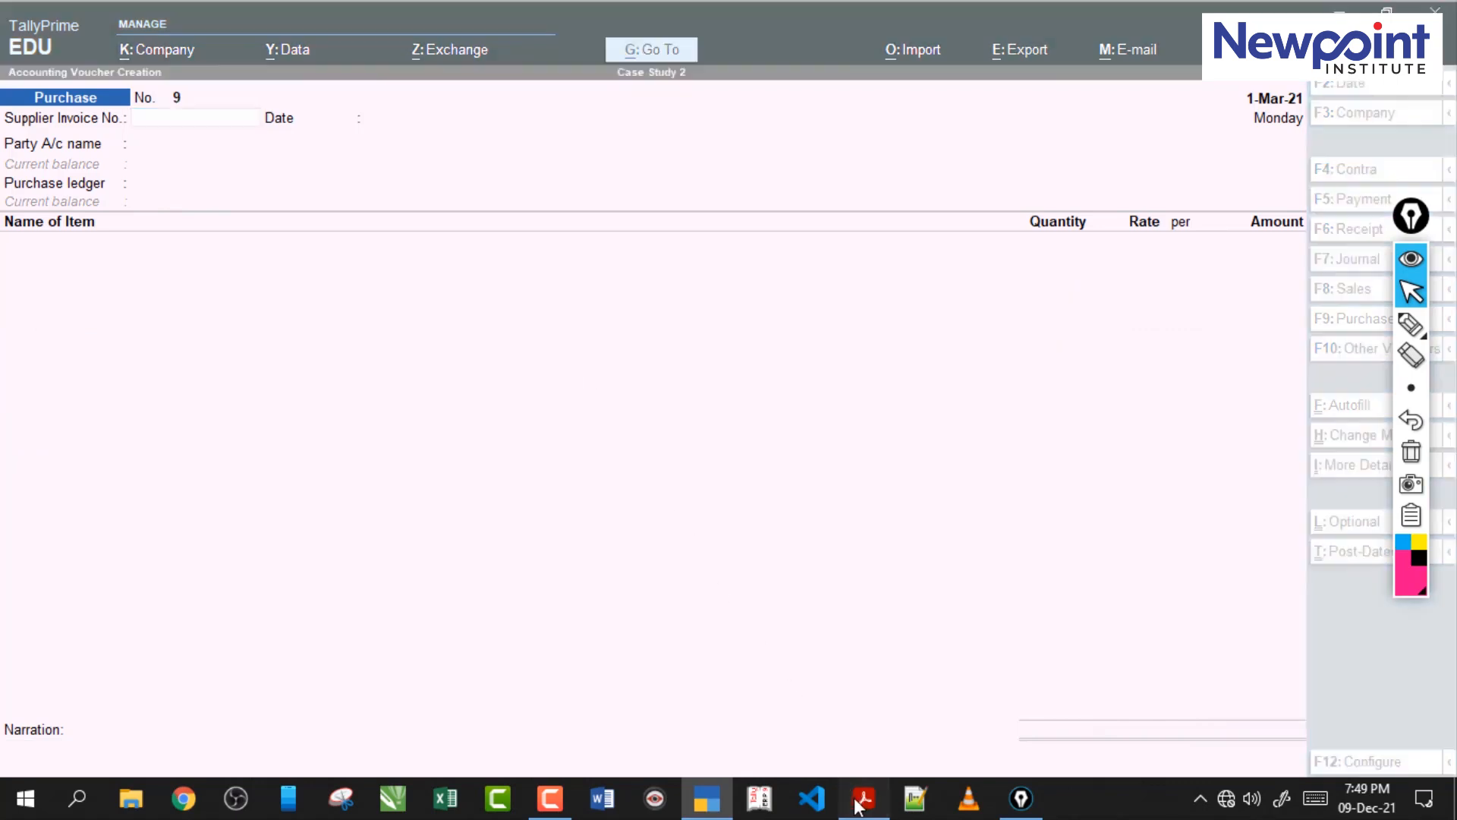
pyautogui.scroll(-3, 713, 407)
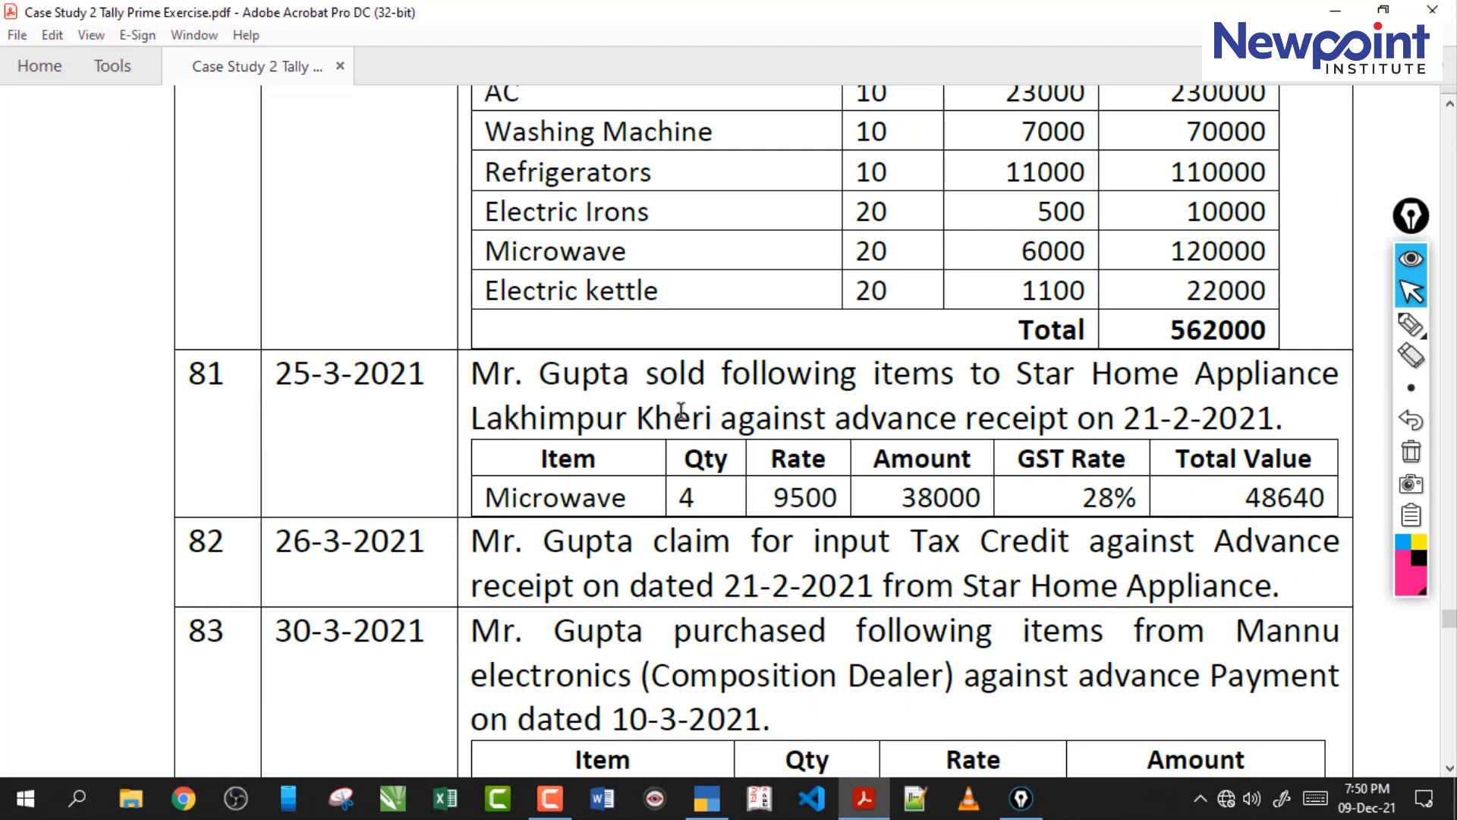
pyautogui.moveTo(541, 374); pyautogui.dragTo(861, 374)
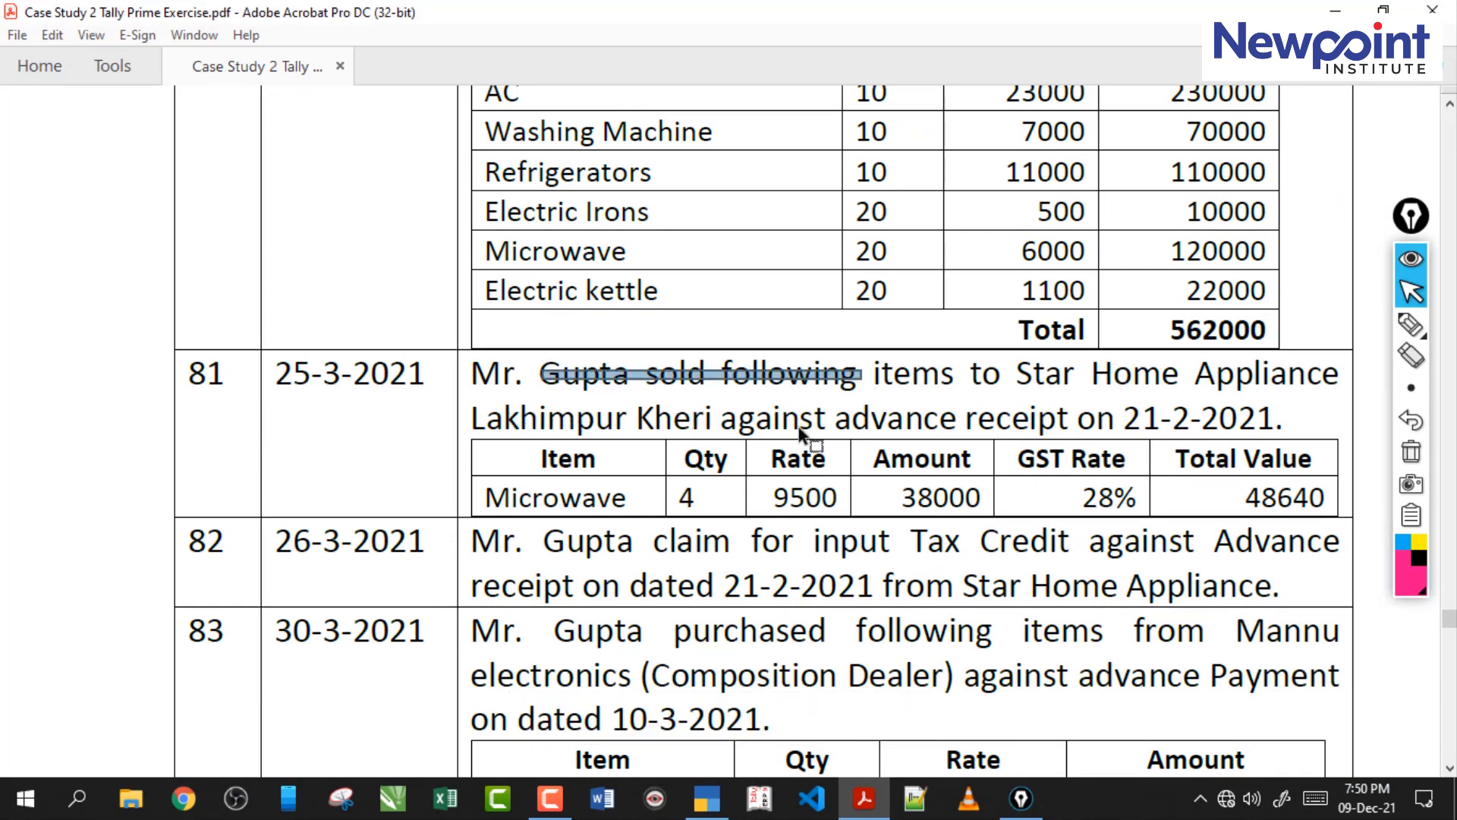
# Underline the party, place, advance receipt, its date and the Microwave item in transaction 81, and clear the marks.
pyautogui.click(1411, 325)
pyautogui.moveTo(1129, 390); pyautogui.dragTo(1175, 392)
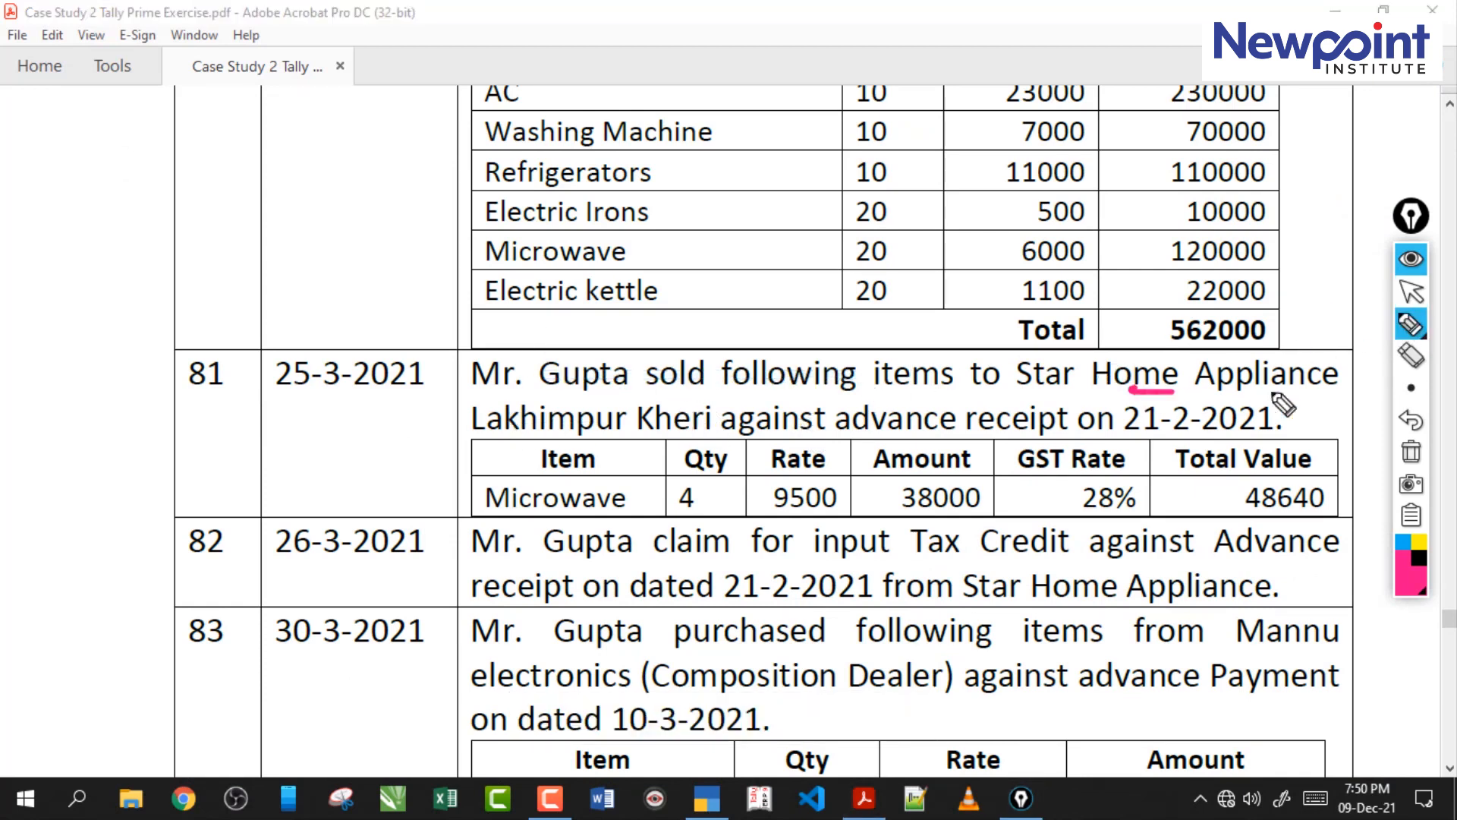
pyautogui.moveTo(524, 427); pyautogui.dragTo(657, 429)
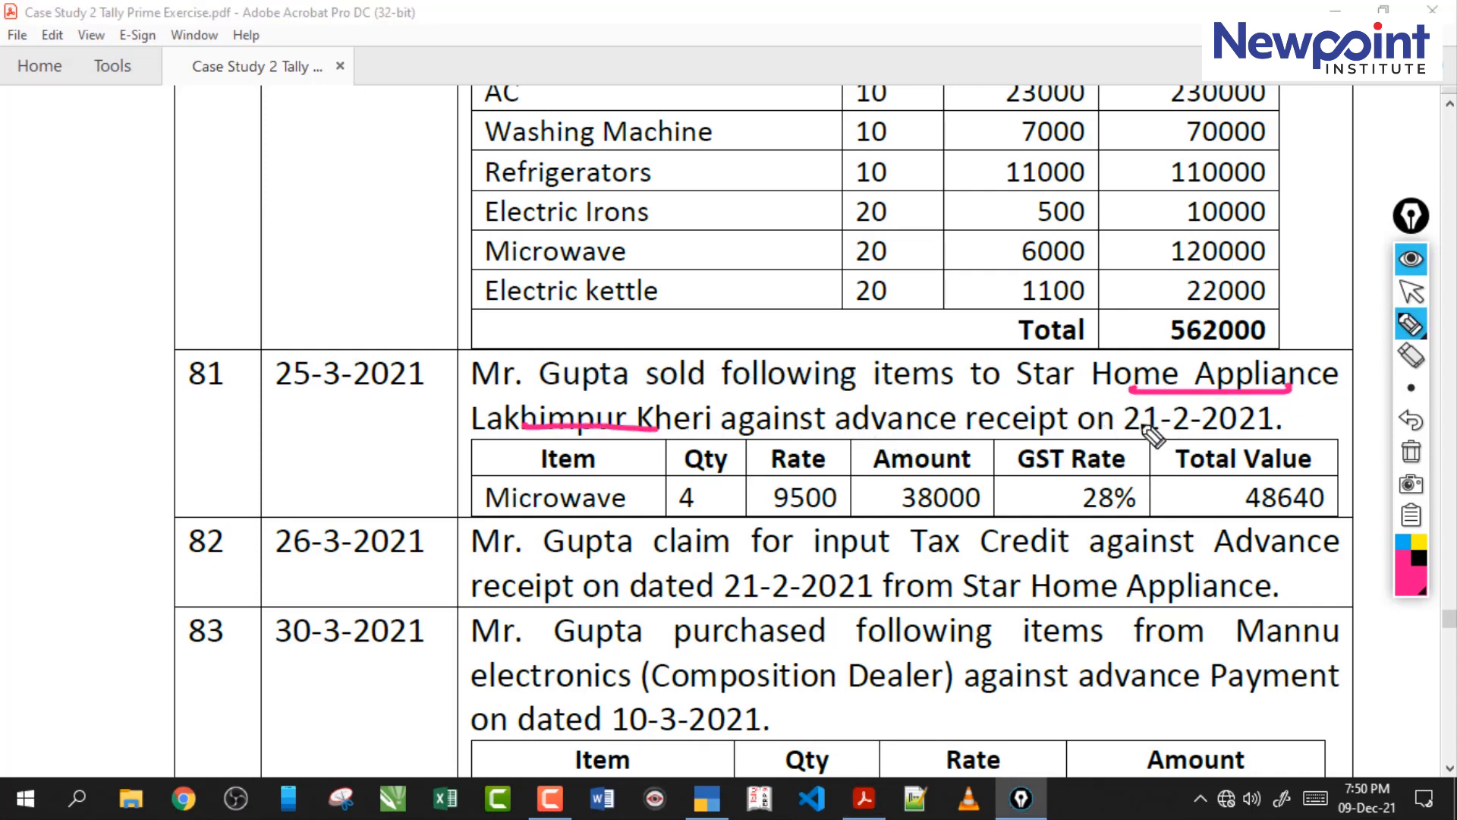
pyautogui.moveTo(1129, 431); pyautogui.dragTo(1220, 431)
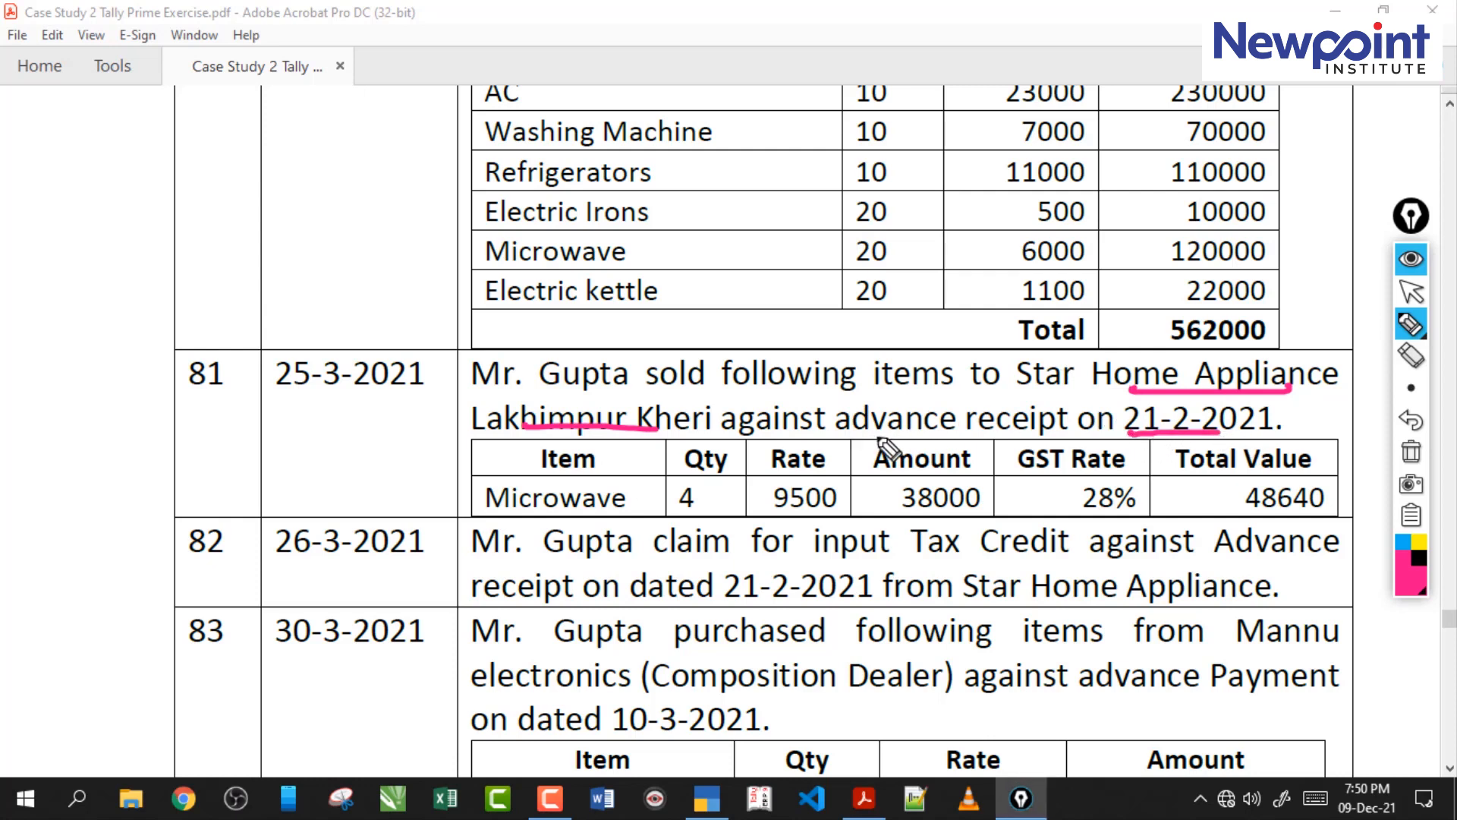
pyautogui.moveTo(854, 438); pyautogui.dragTo(1033, 438)
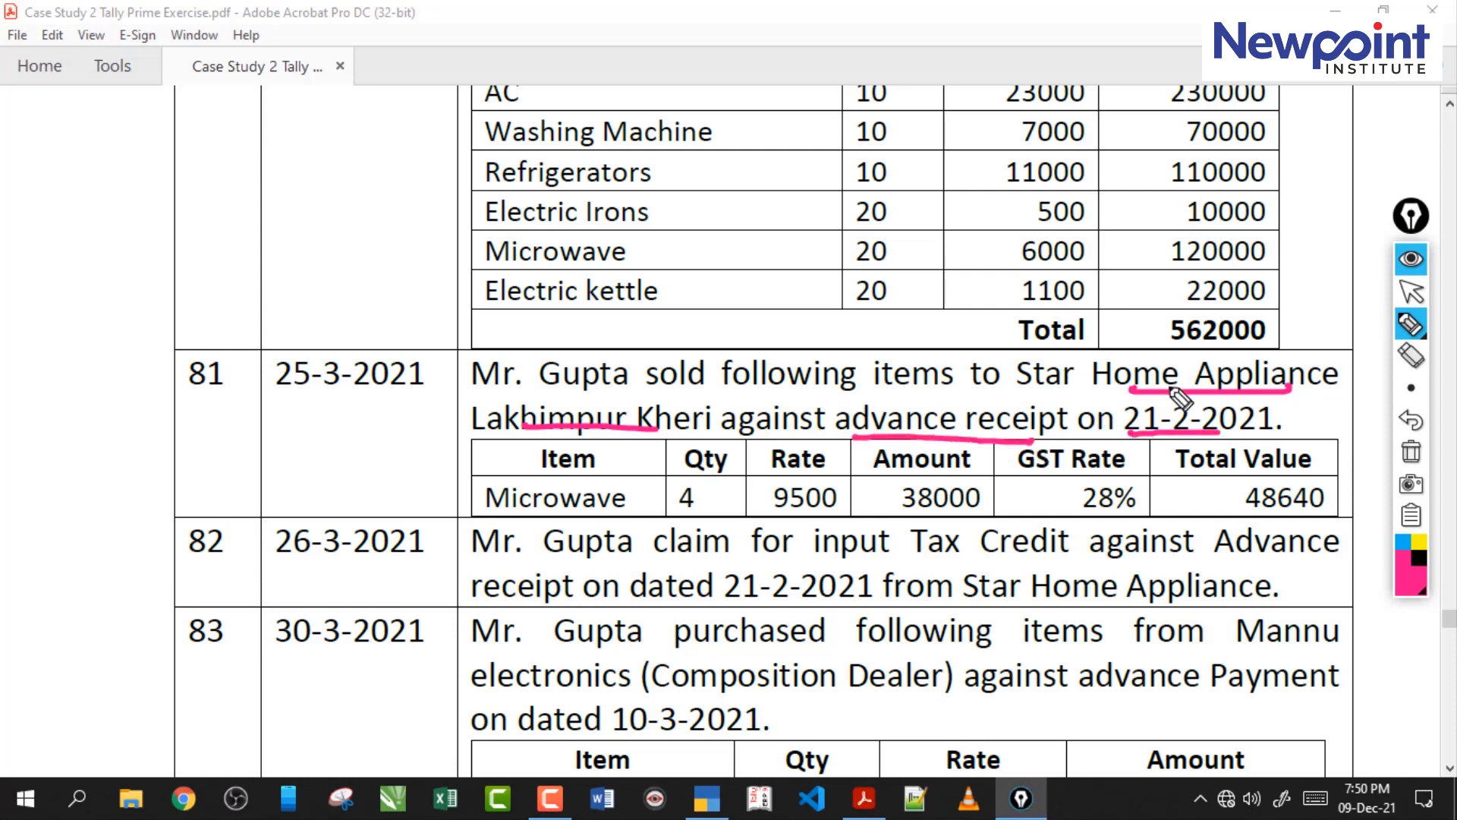
pyautogui.moveTo(536, 515); pyautogui.dragTo(661, 516)
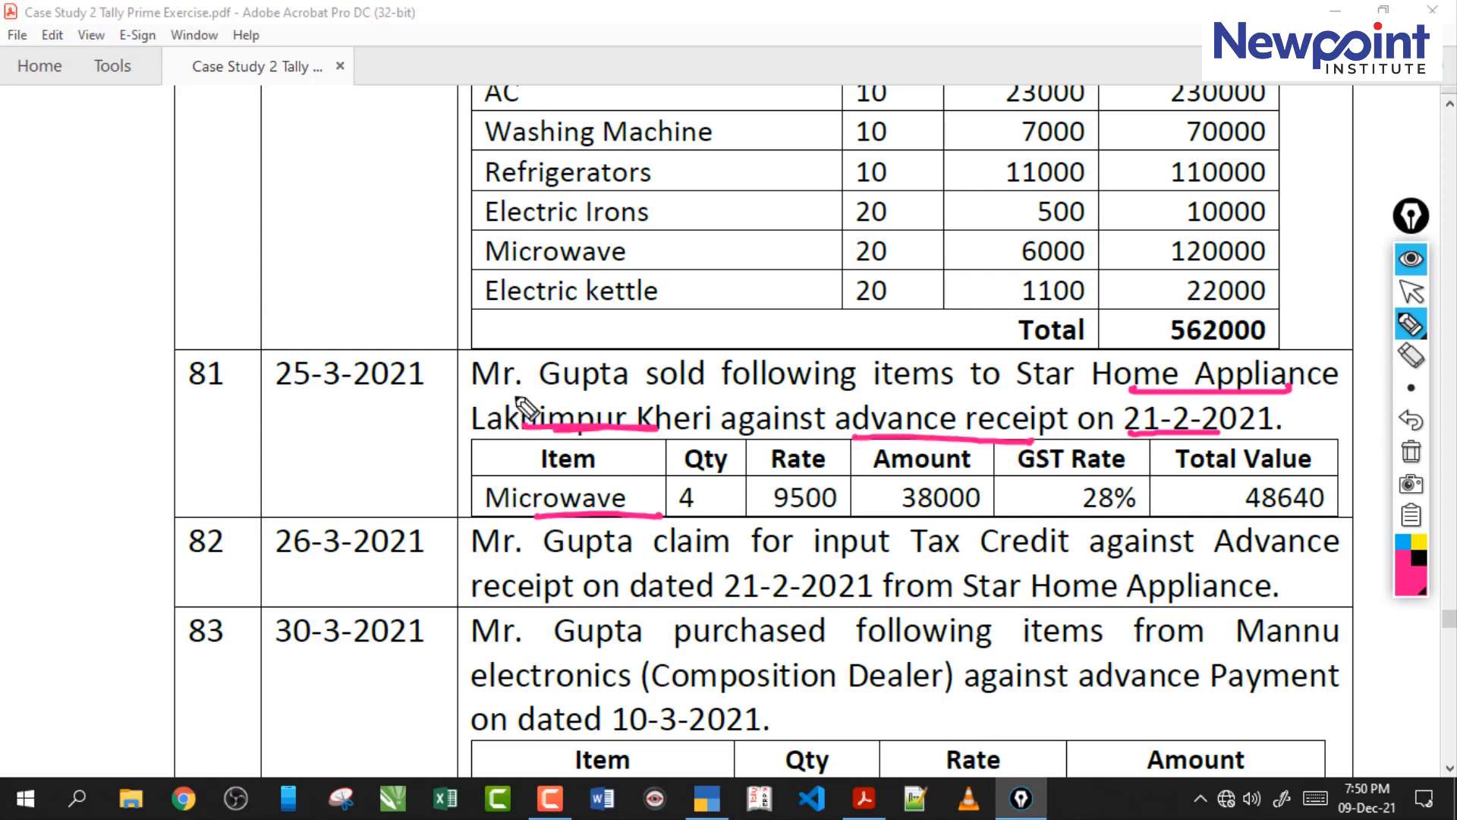
pyautogui.click(1412, 452)
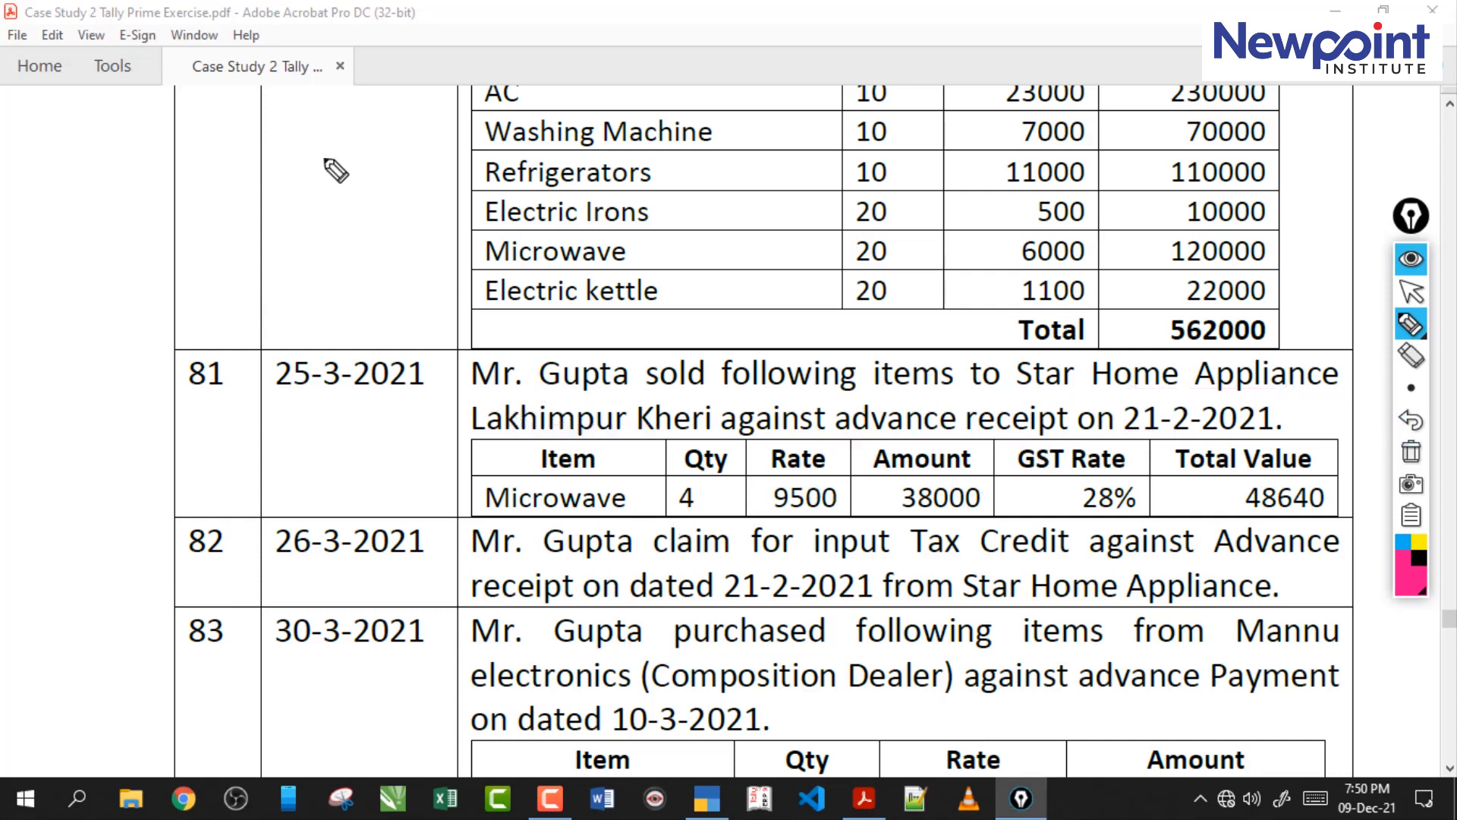
# Handwrite the notes R, A.R and I with an upward arrow over the item table above transaction 81.
pyautogui.moveTo(324, 196)
pyautogui.mouseDown()
pyautogui.moveTo(328, 150)
pyautogui.moveTo(363, 196)
pyautogui.mouseUp()
pyautogui.moveTo(305, 218); pyautogui.dragTo(404, 210)
pyautogui.moveTo(384, 234)
pyautogui.mouseDown()
pyautogui.moveTo(391, 270)
pyautogui.moveTo(432, 247)
pyautogui.mouseUp()
pyautogui.moveTo(375, 294); pyautogui.dragTo(400, 286)
pyautogui.click(458, 228)
pyautogui.moveTo(476, 214)
pyautogui.mouseDown()
pyautogui.moveTo(474, 266)
pyautogui.moveTo(490, 241)
pyautogui.mouseUp()
pyautogui.moveTo(489, 241); pyautogui.dragTo(531, 252)
pyautogui.moveTo(372, 299); pyautogui.dragTo(583, 277)
pyautogui.moveTo(706, 245); pyautogui.dragTo(709, 296)
pyautogui.moveTo(672, 300)
pyautogui.mouseDown()
pyautogui.moveTo(743, 285)
pyautogui.moveTo(882, 166)
pyautogui.mouseUp()
pyautogui.moveTo(879, 164); pyautogui.dragTo(873, 230)
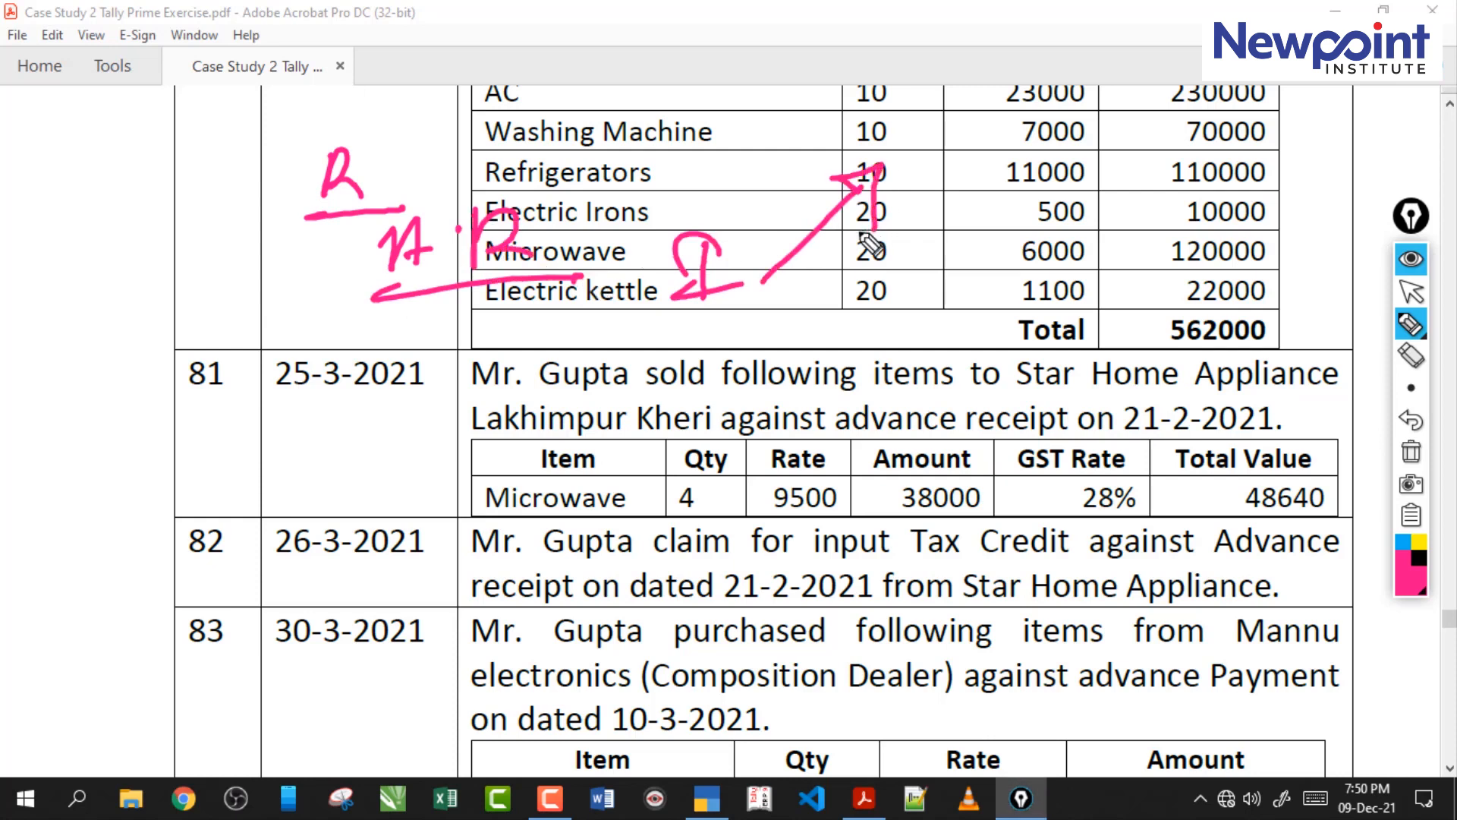
# Underline the sale in transaction 81, mark transaction 82 and its input tax credit claim, and clear all marks.
pyautogui.moveTo(642, 396); pyautogui.dragTo(896, 393)
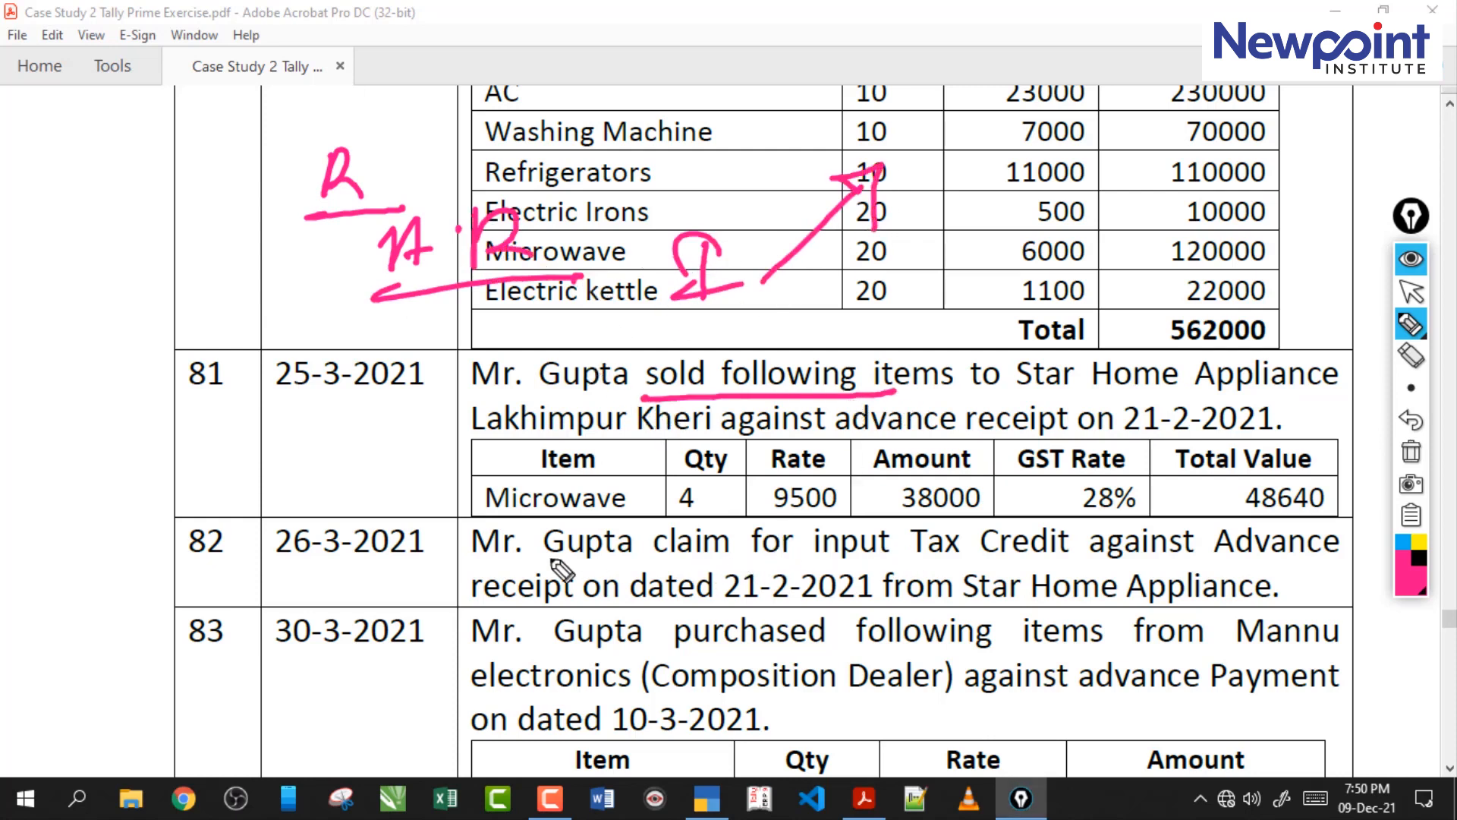
pyautogui.moveTo(506, 537); pyautogui.dragTo(457, 591)
pyautogui.moveTo(452, 538)
pyautogui.mouseDown()
pyautogui.moveTo(456, 598)
pyautogui.moveTo(504, 587)
pyautogui.mouseUp()
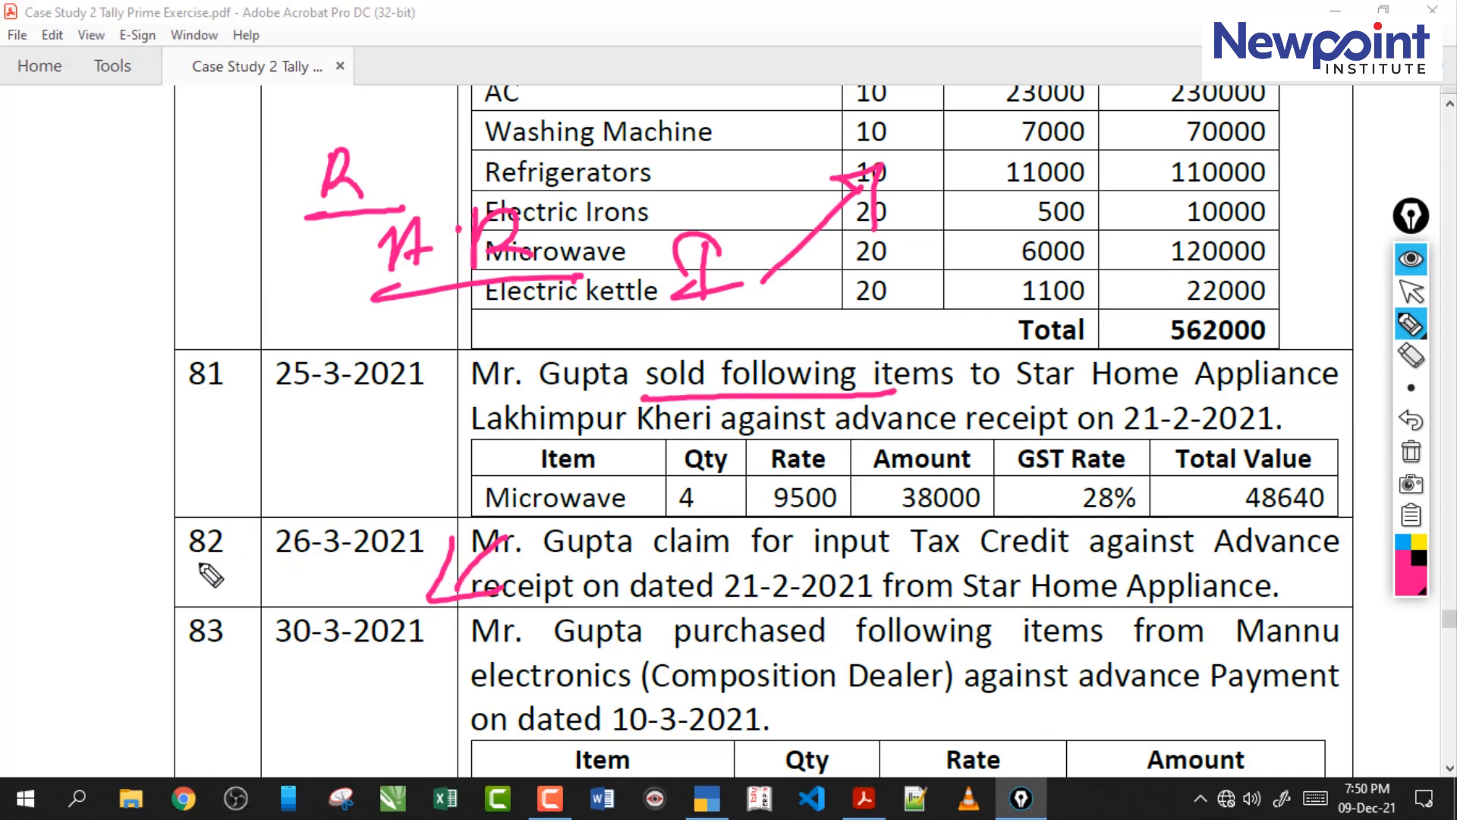
pyautogui.moveTo(256, 537); pyautogui.dragTo(194, 566)
pyautogui.moveTo(657, 565); pyautogui.dragTo(998, 575)
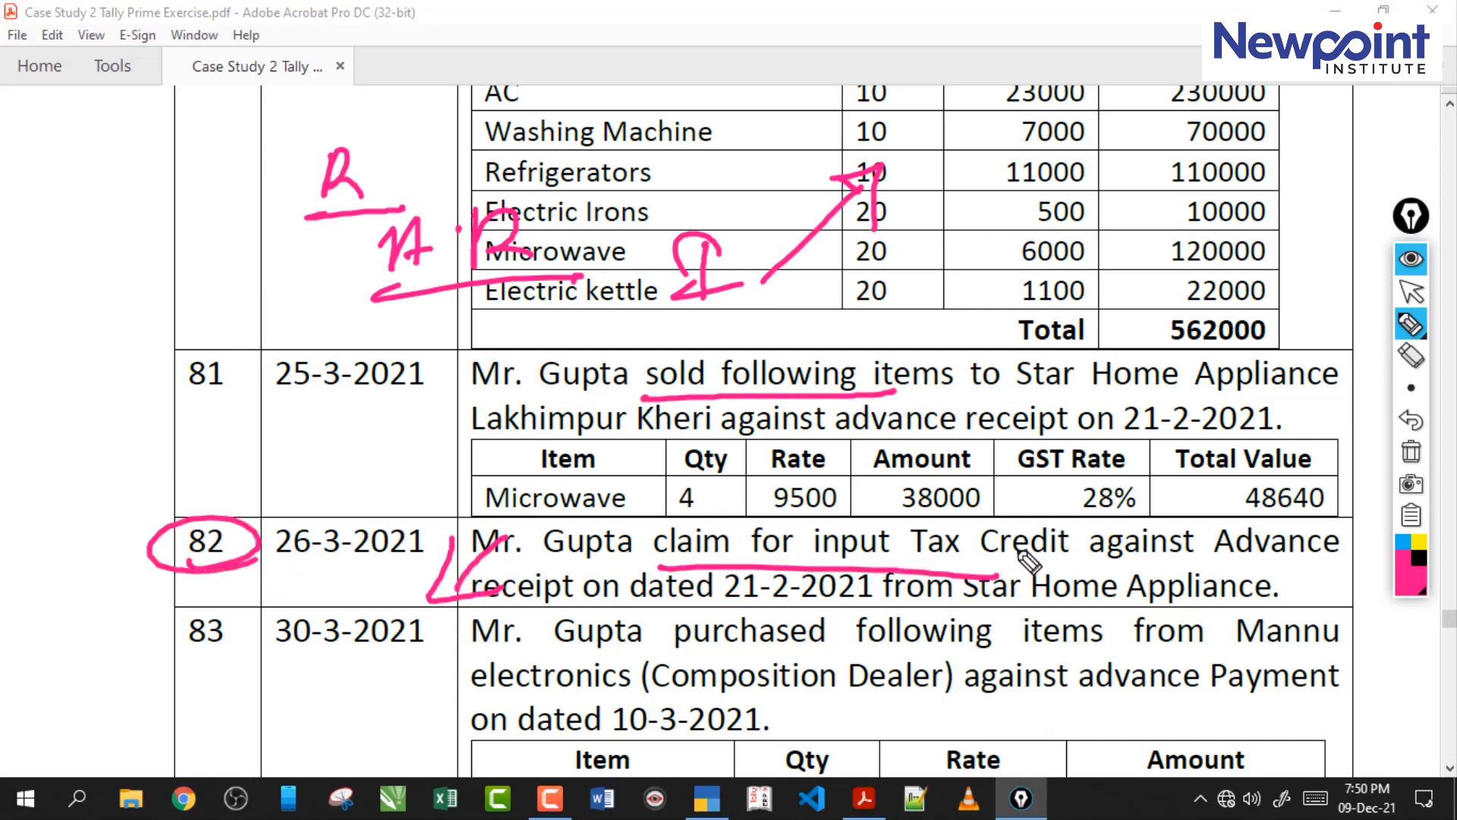
pyautogui.click(1411, 453)
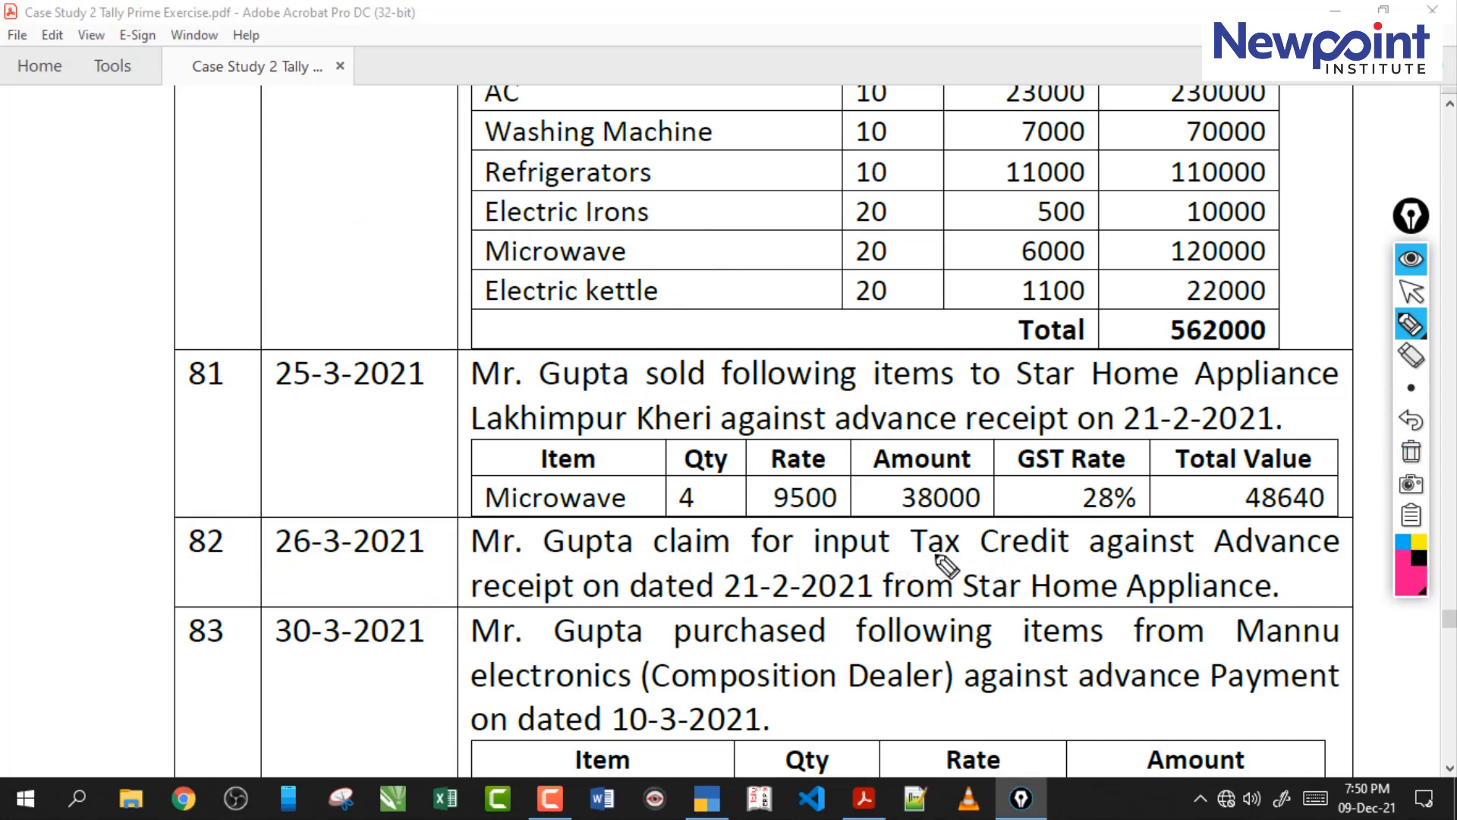
# Underline Tax Credit in transaction 82, mark GST Rate and Star Home, clear the marks and leave the pen.
pyautogui.moveTo(880, 565); pyautogui.dragTo(1123, 561)
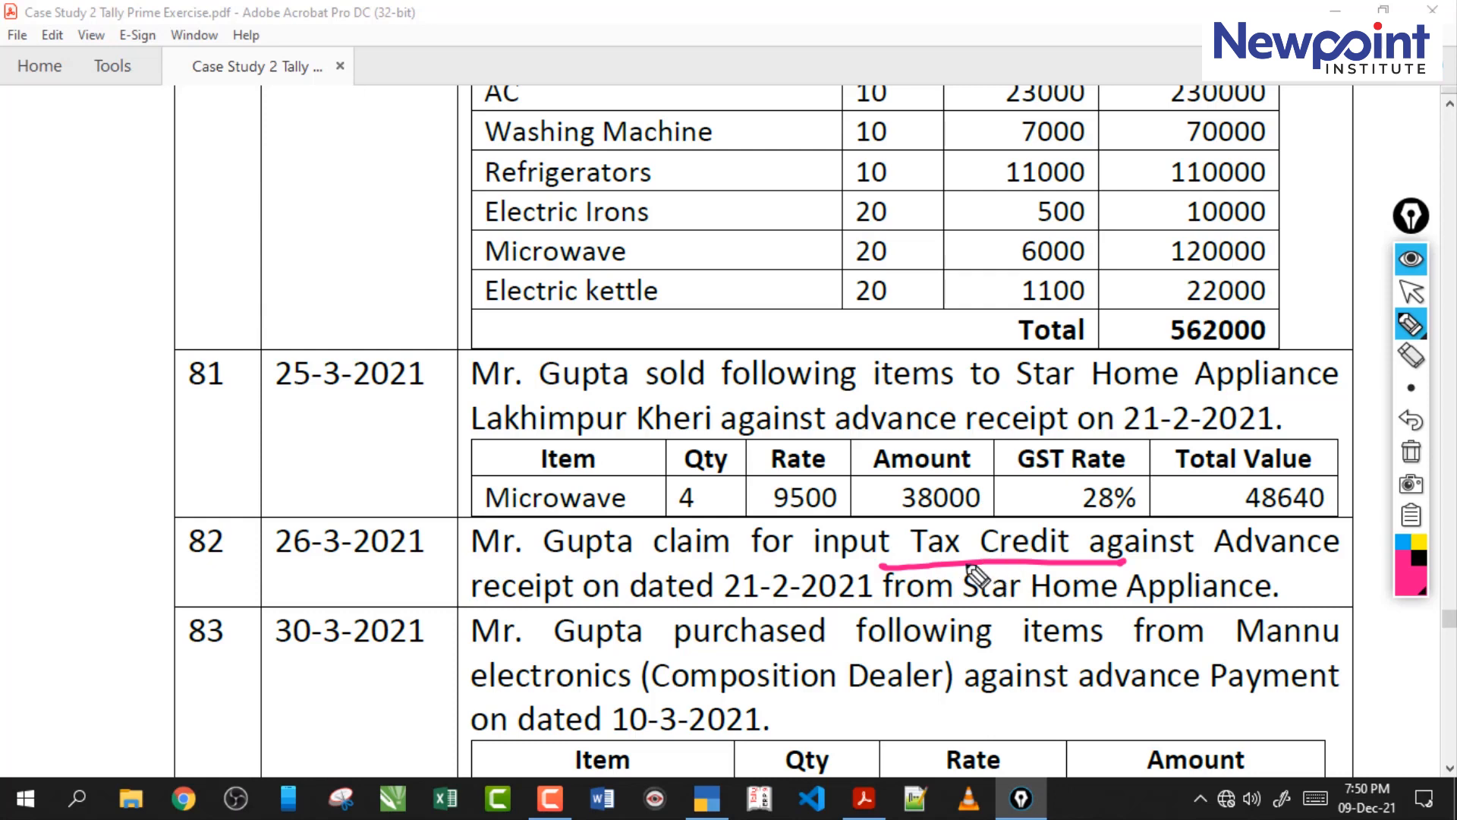
pyautogui.moveTo(1020, 472); pyautogui.dragTo(1146, 455)
pyautogui.moveTo(990, 594); pyautogui.dragTo(1124, 563)
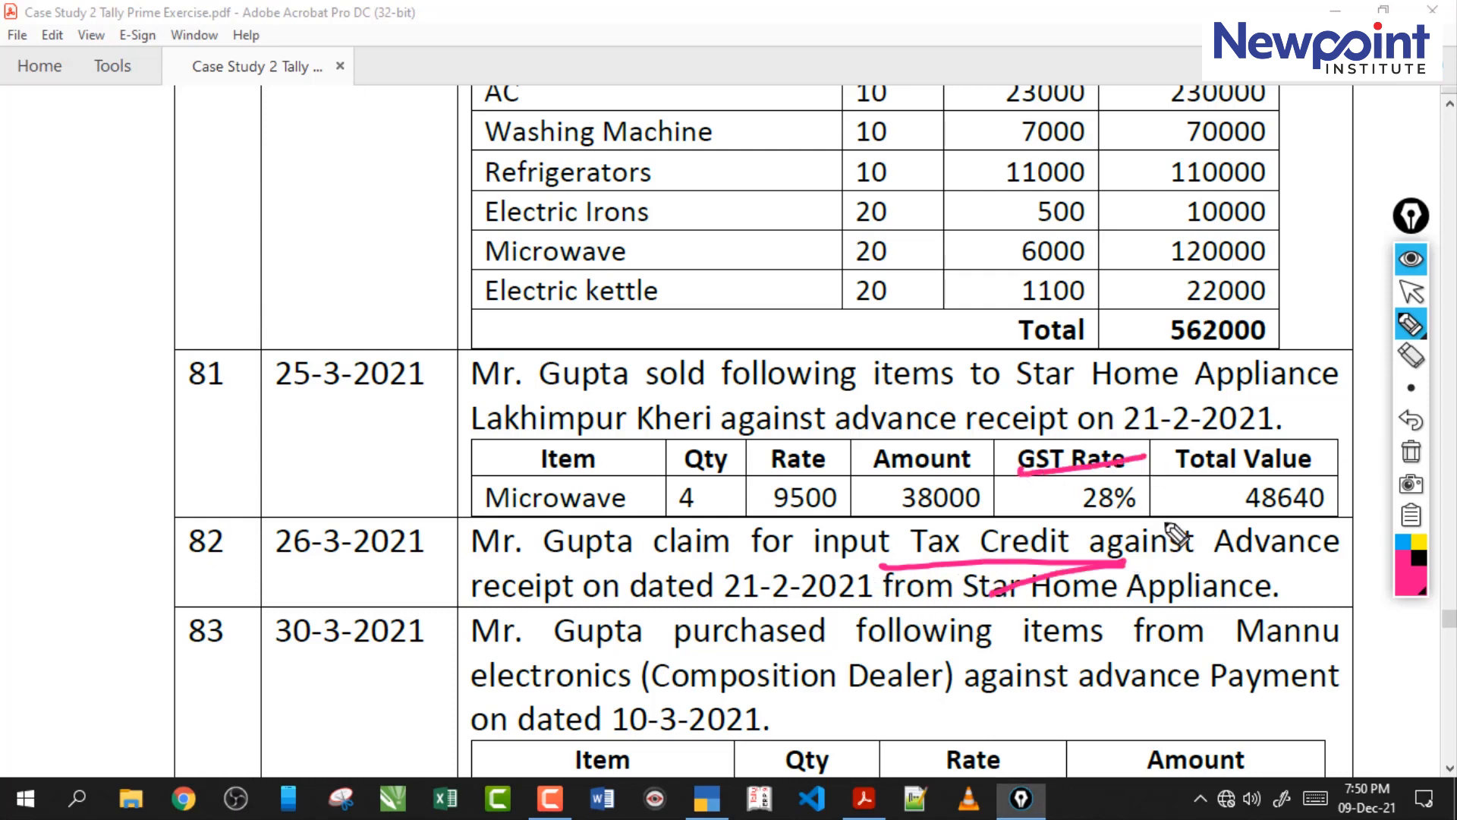
pyautogui.click(1411, 453)
pyautogui.click(1412, 291)
pyautogui.moveTo(633, 378); pyautogui.dragTo(864, 377)
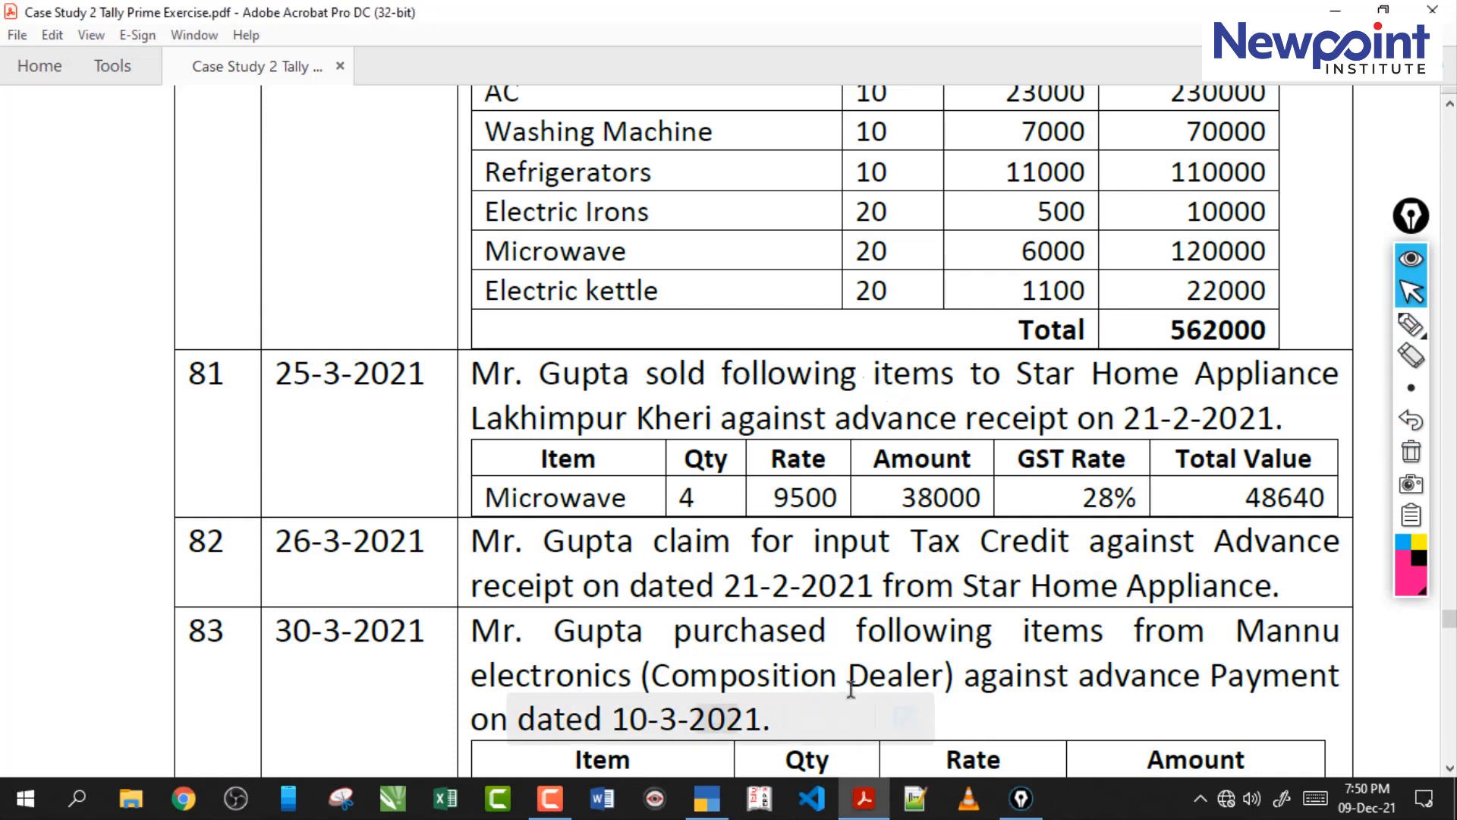
# Switch to TallyPrime, start a sales voucher with Star Home Appliance as the party and accept the party details.
pyautogui.click(707, 798)
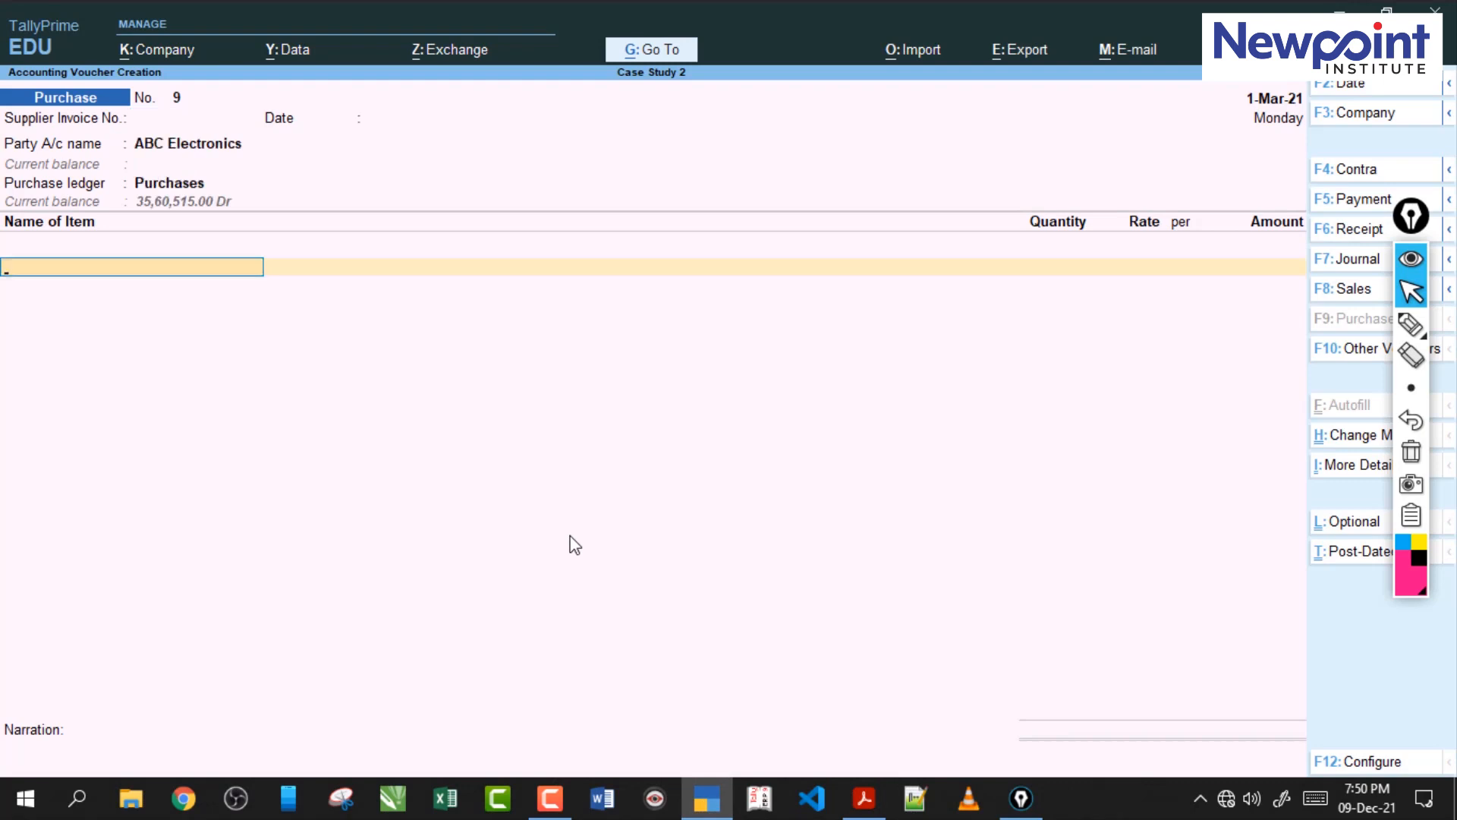
pyautogui.press('F8')
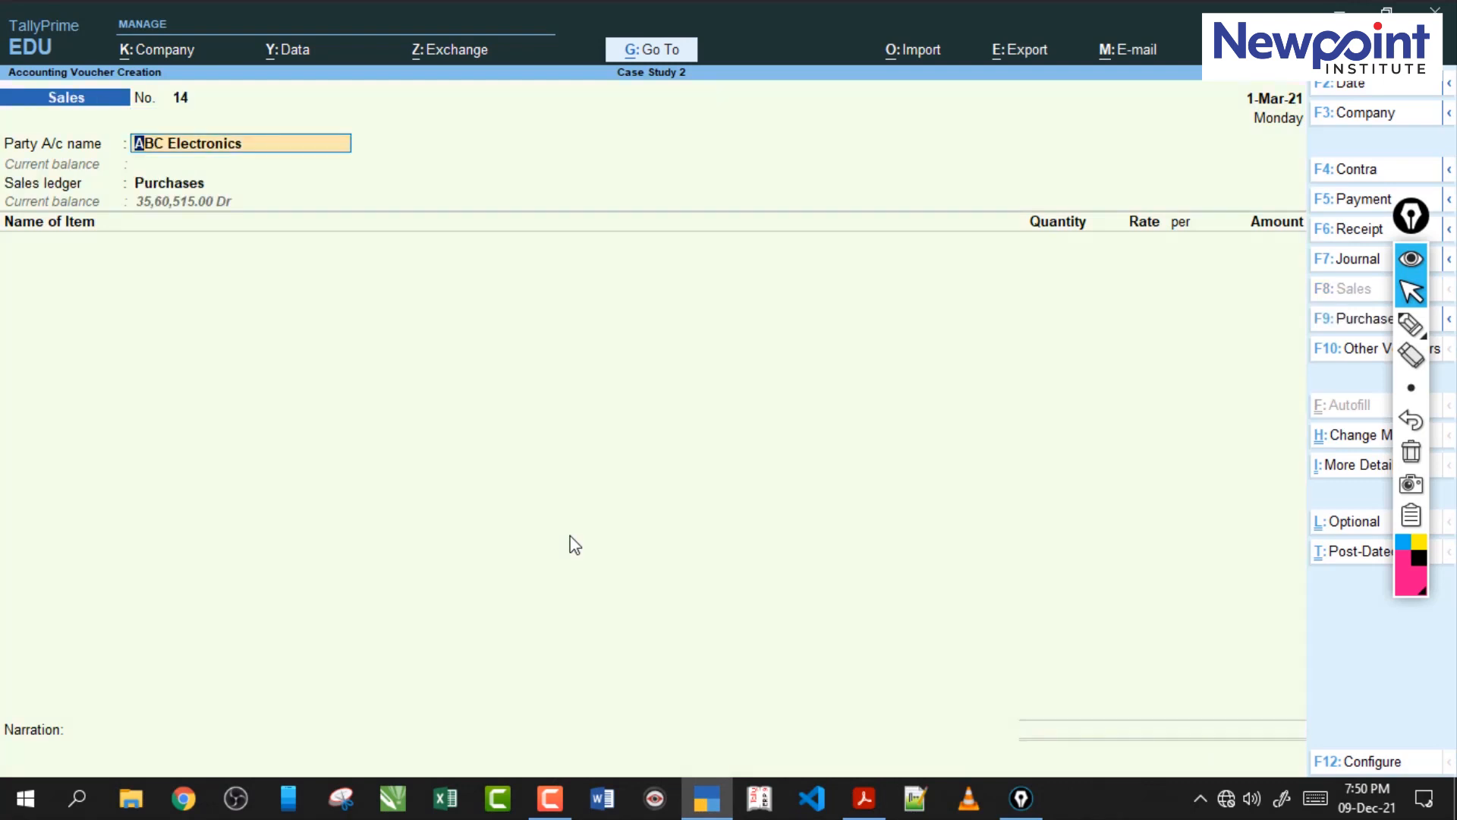
pyautogui.write('H')
pyautogui.press('Down')
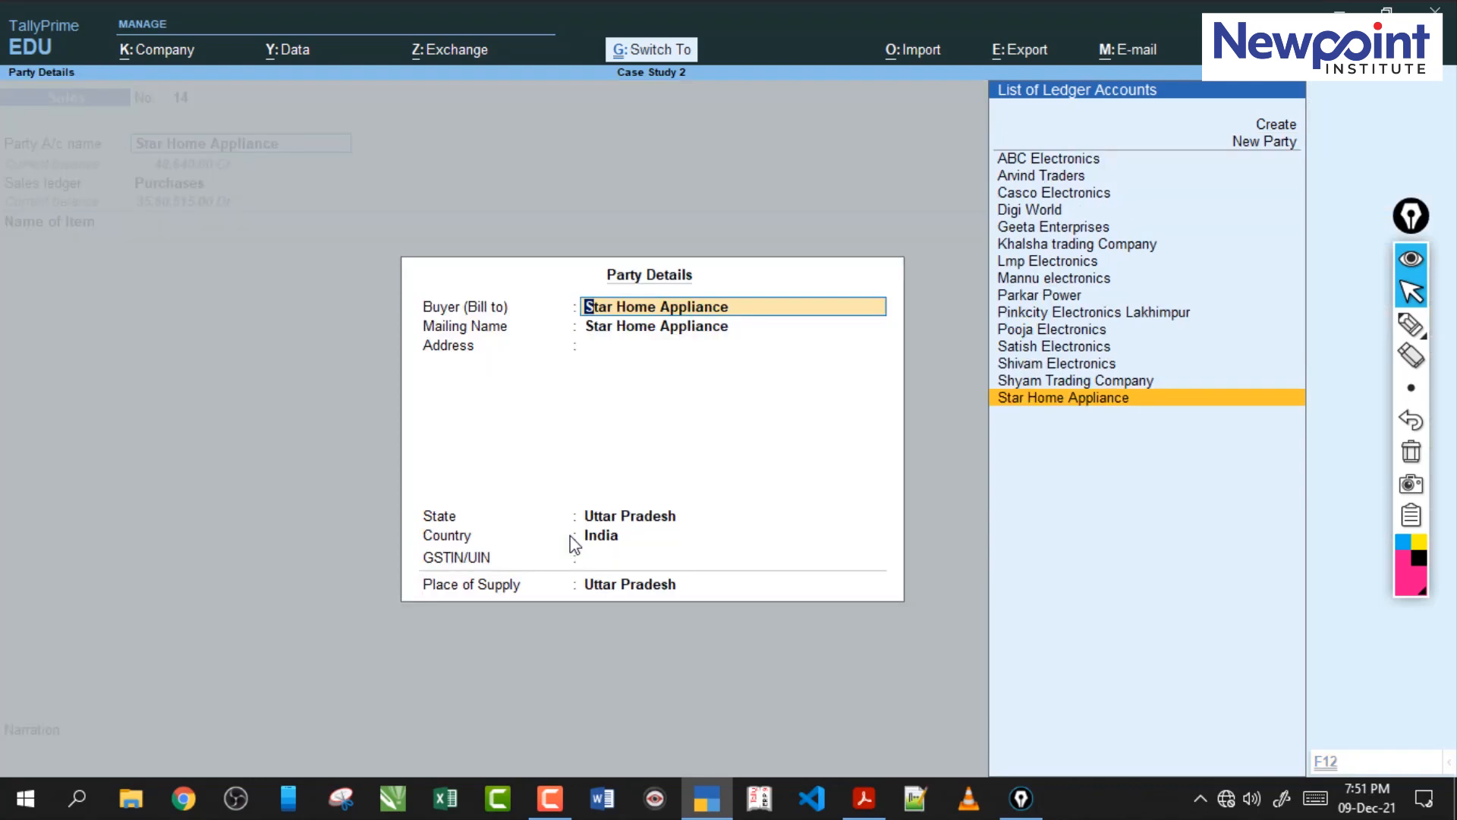
pyautogui.hotkey('ctrl', 'a')
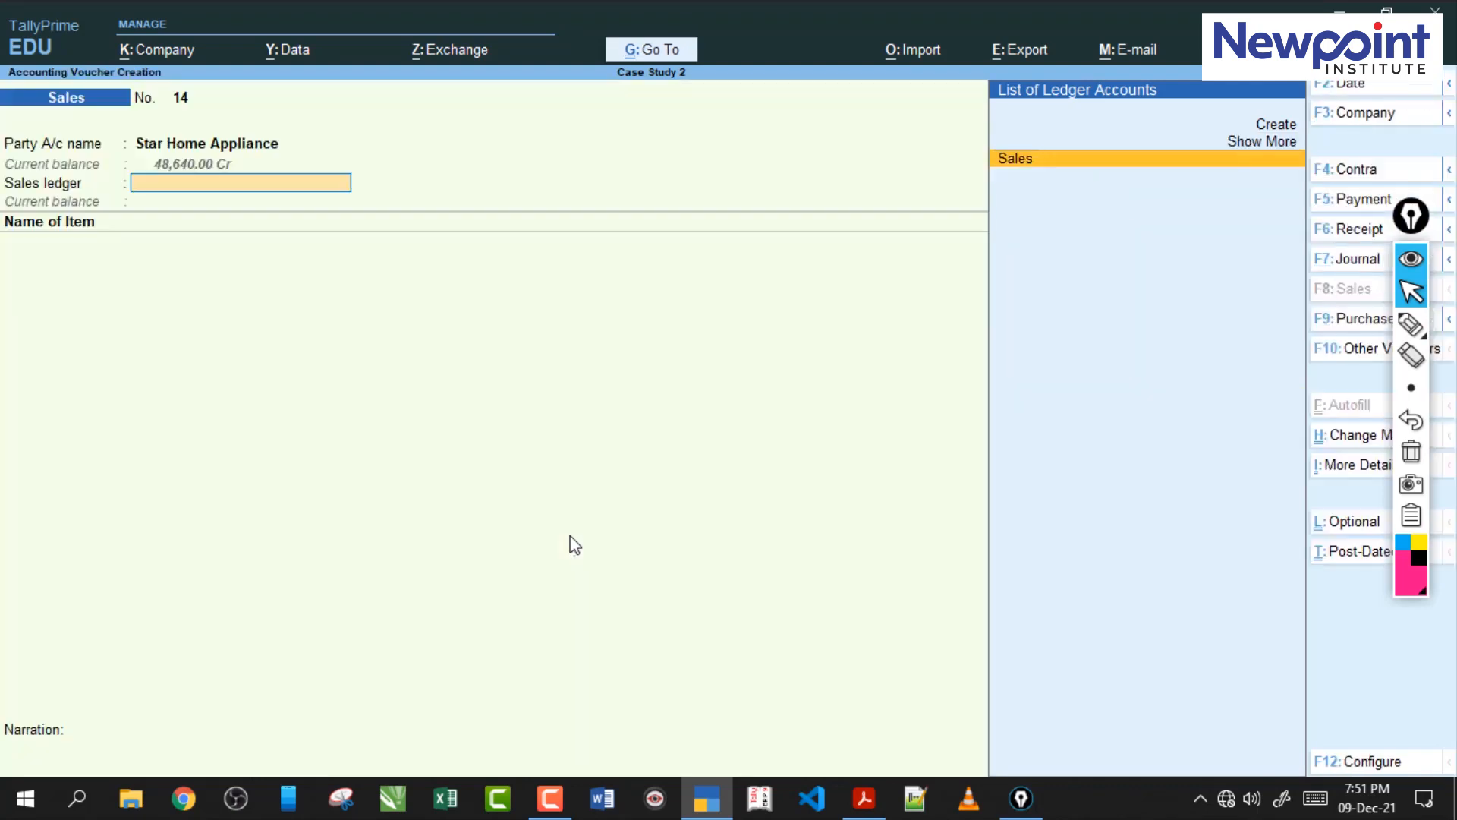
# Choose the Sales ledger with the Sales Taxable classification for the voucher.
pyautogui.press('Return')
pyautogui.write('Sa')
pyautogui.press('Down')
pyautogui.press('Down')
pyautogui.press('Down')
pyautogui.press('Up')
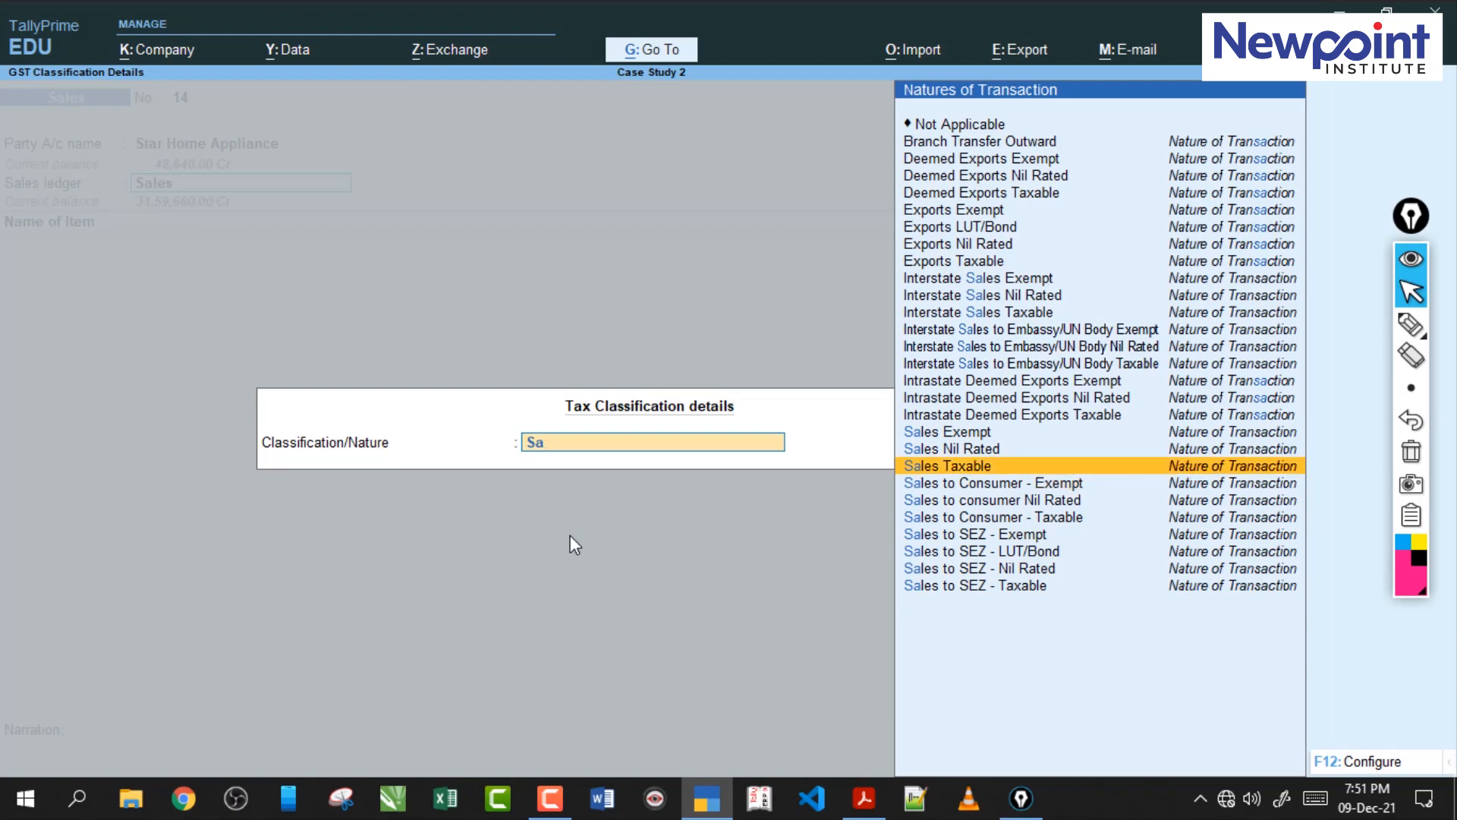
pyautogui.press('Return')
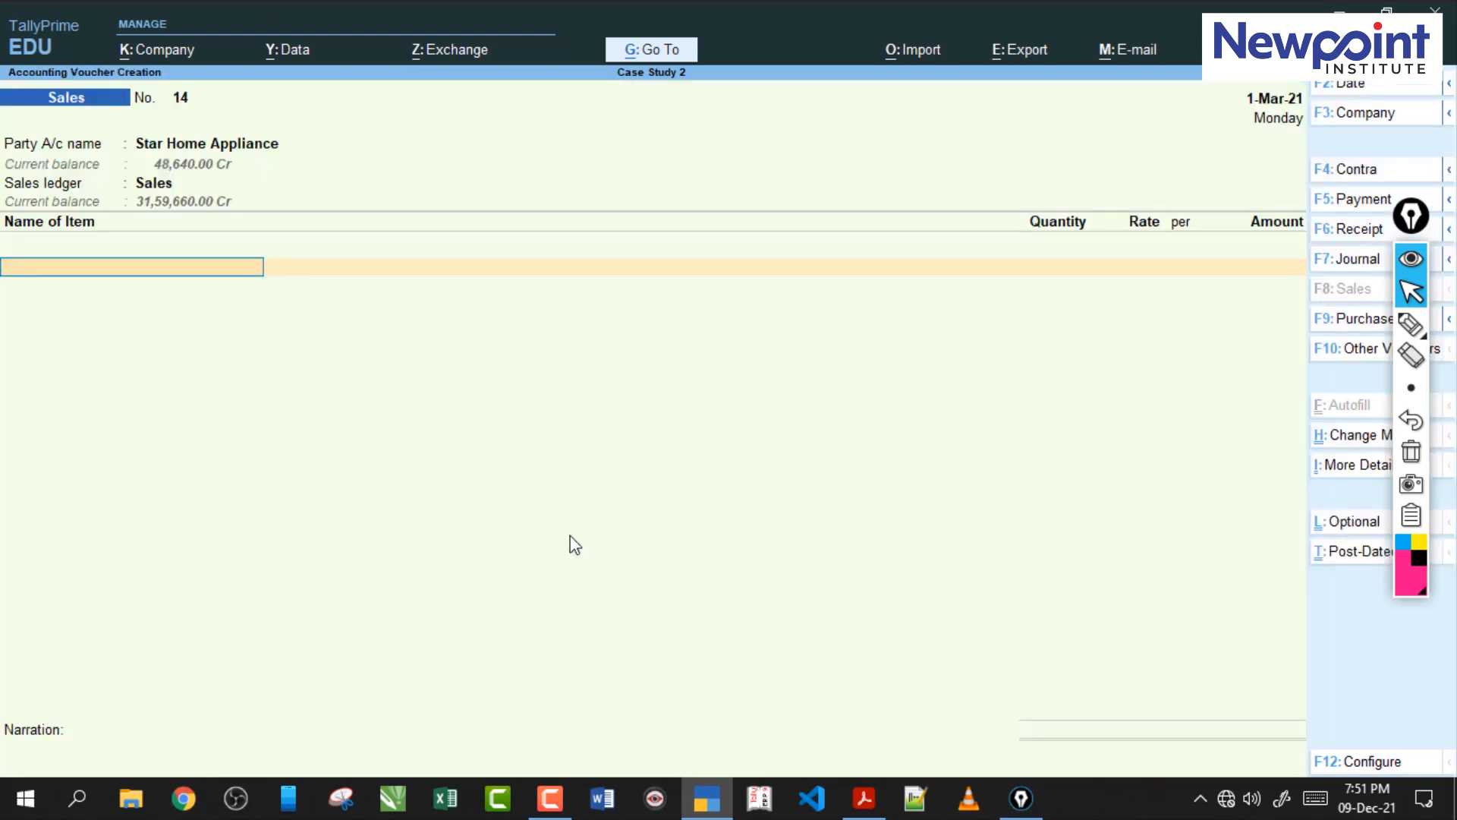
# Check the item in the PDF and add Microwave to the sales voucher from Nirmal Nagar with a quantity of 4 nos.
pyautogui.write('M')
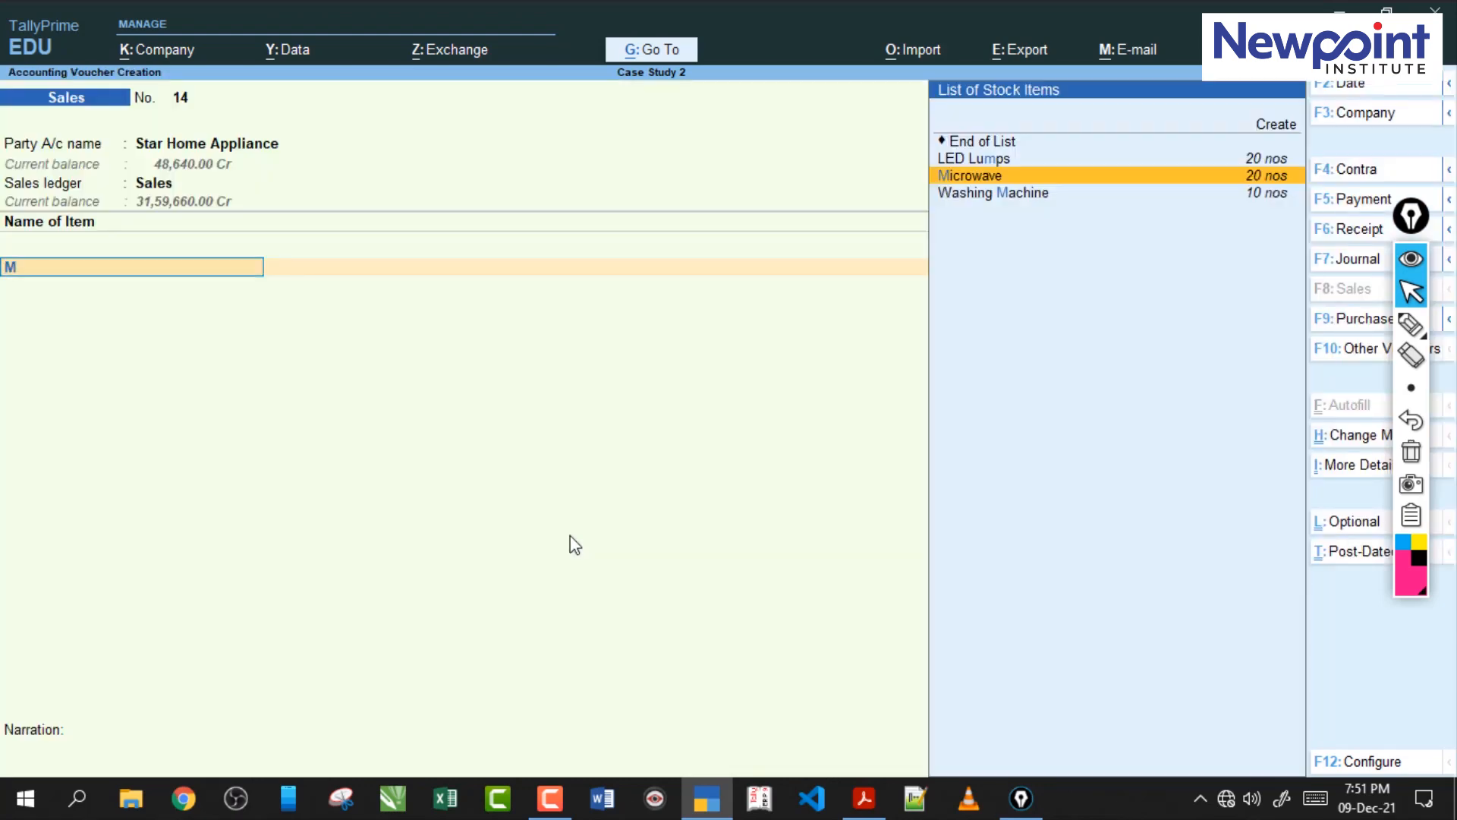
pyautogui.click(864, 798)
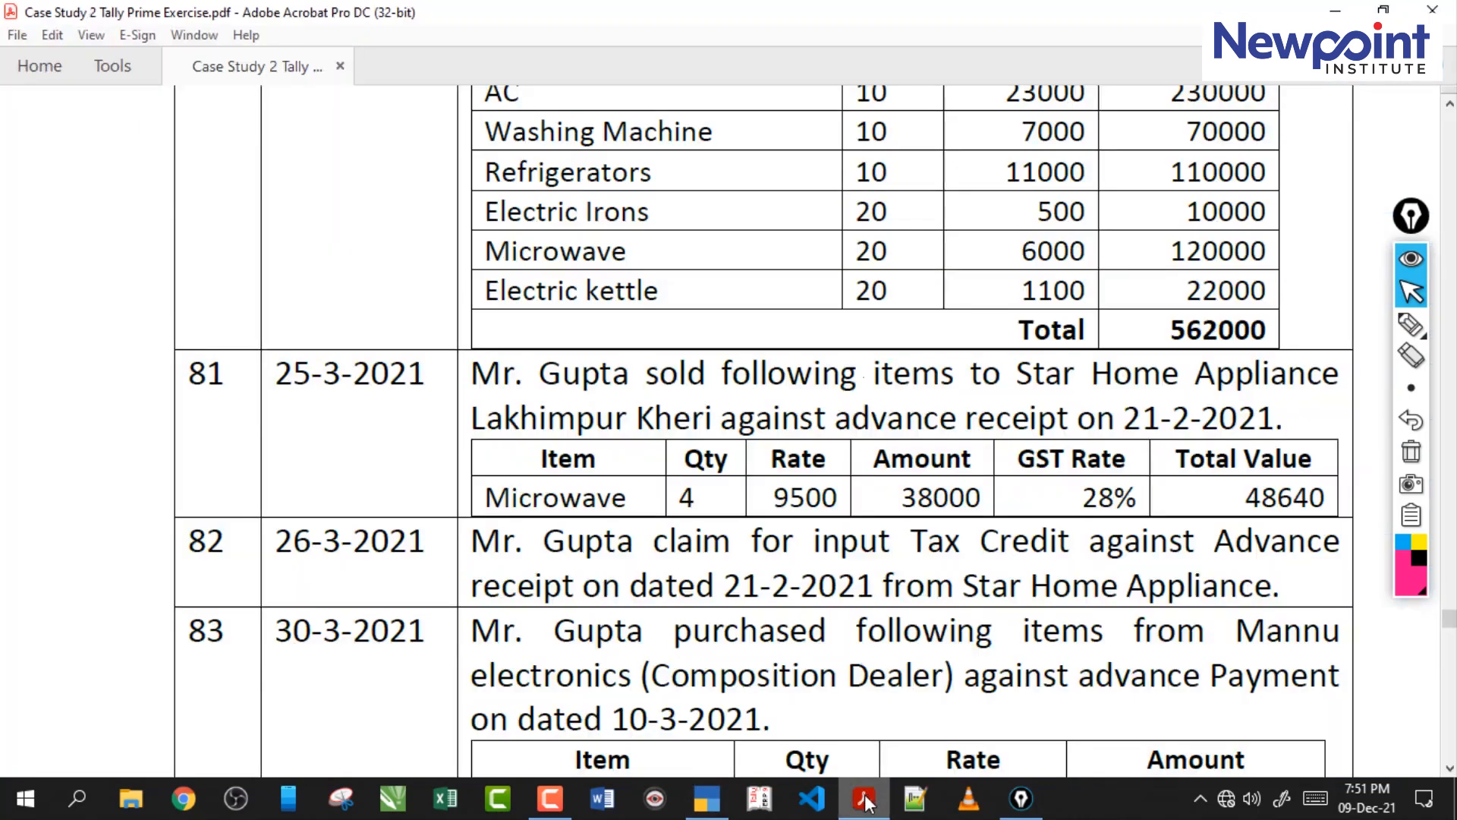
pyautogui.click(865, 798)
pyautogui.press('Return')
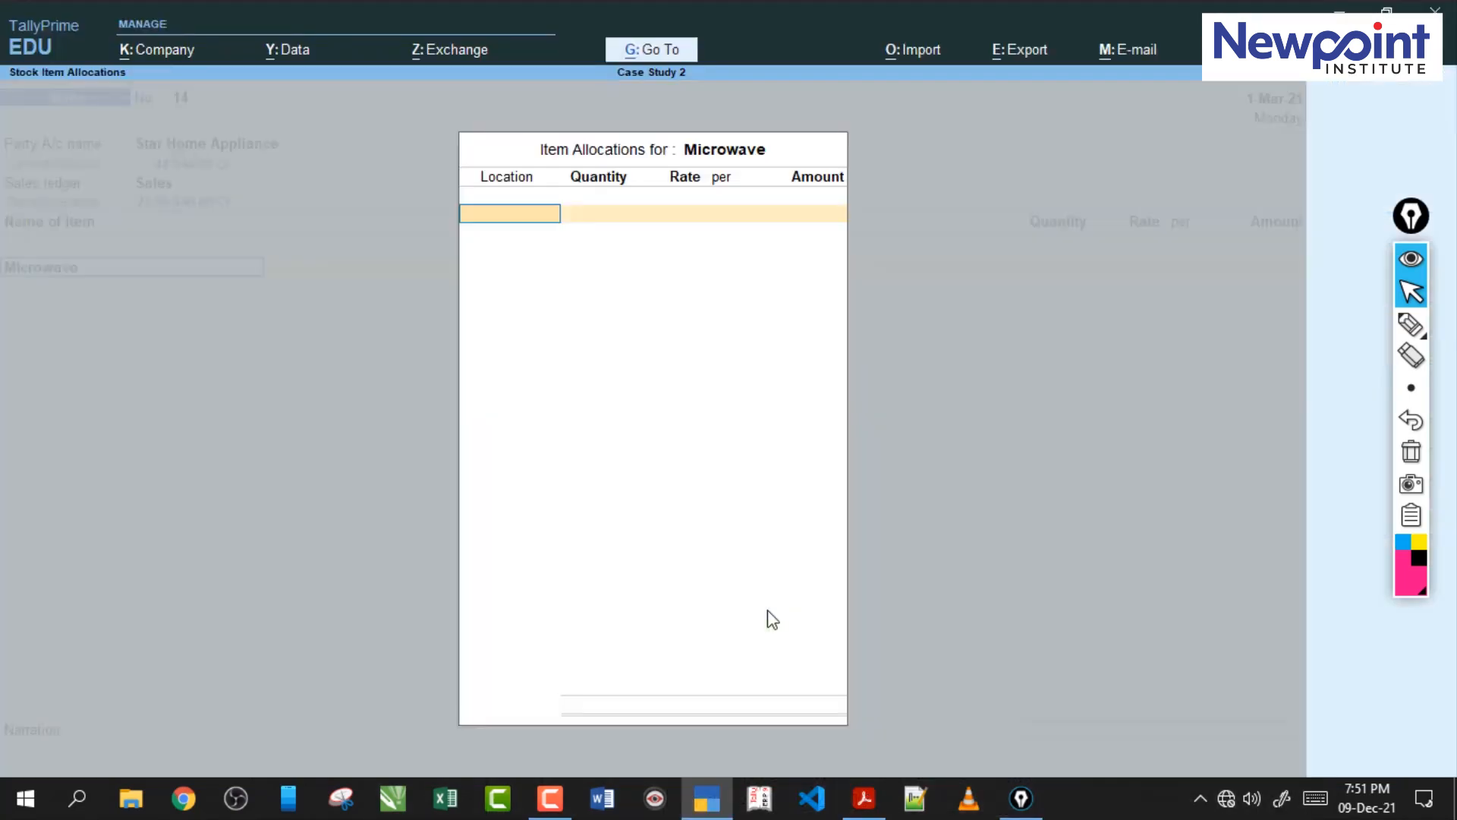
pyautogui.write('N')
pyautogui.press('Return')
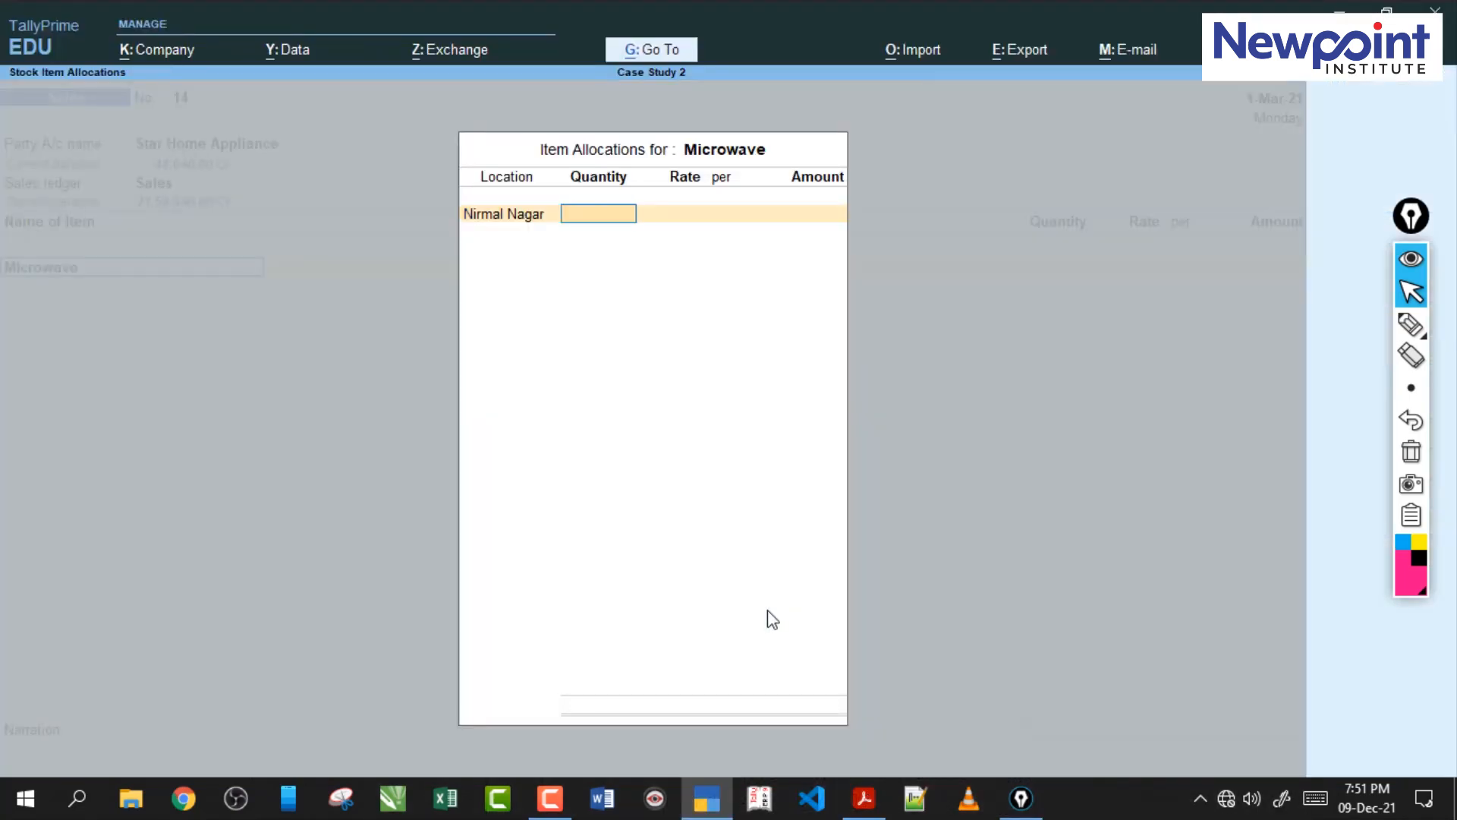
pyautogui.press('Return')
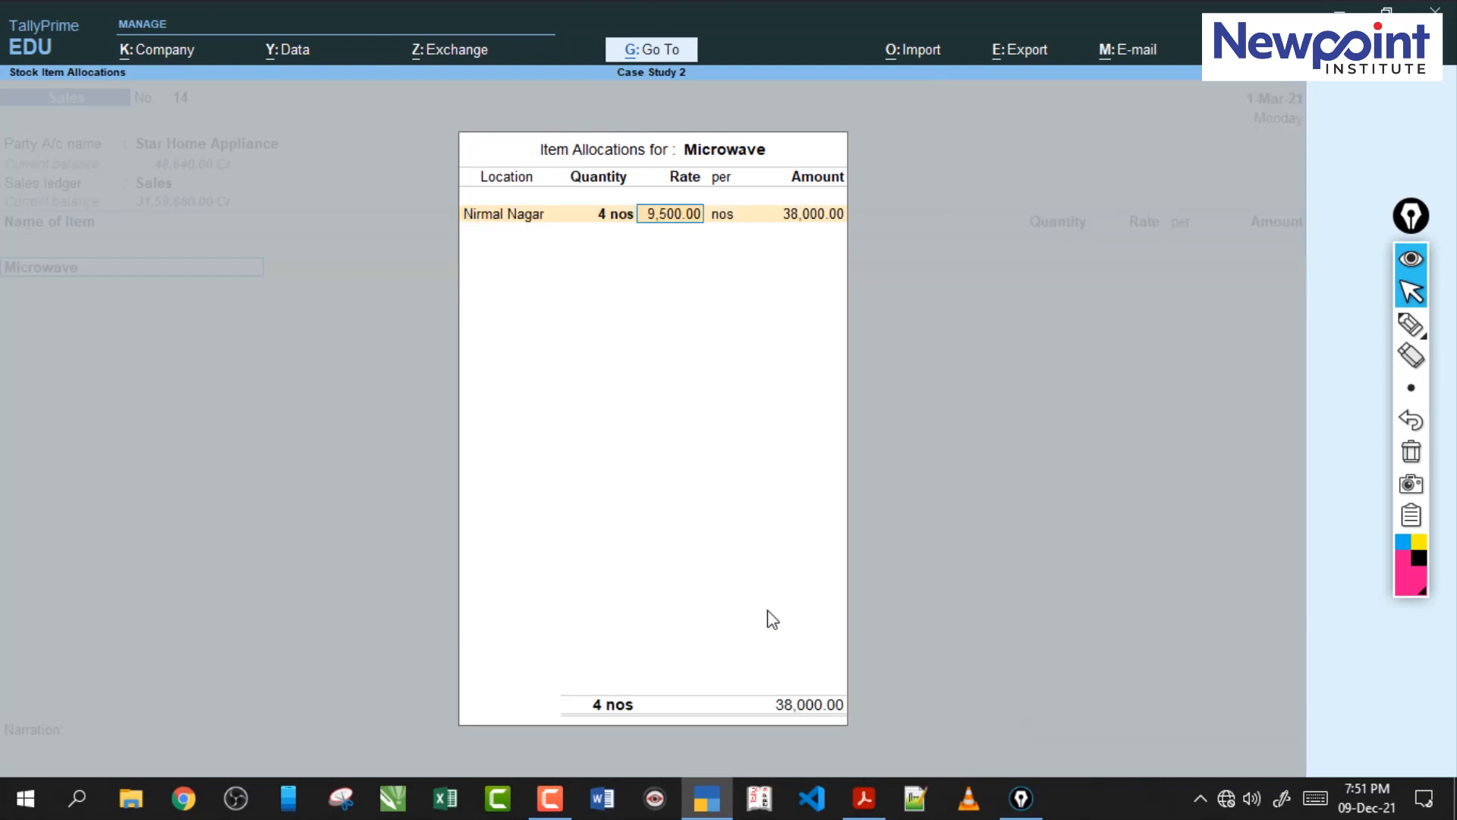
# Check the Microwave rate in the PDF and accept the item at a rate of 9,500 with an amount of 38,000.
pyautogui.click(861, 812)
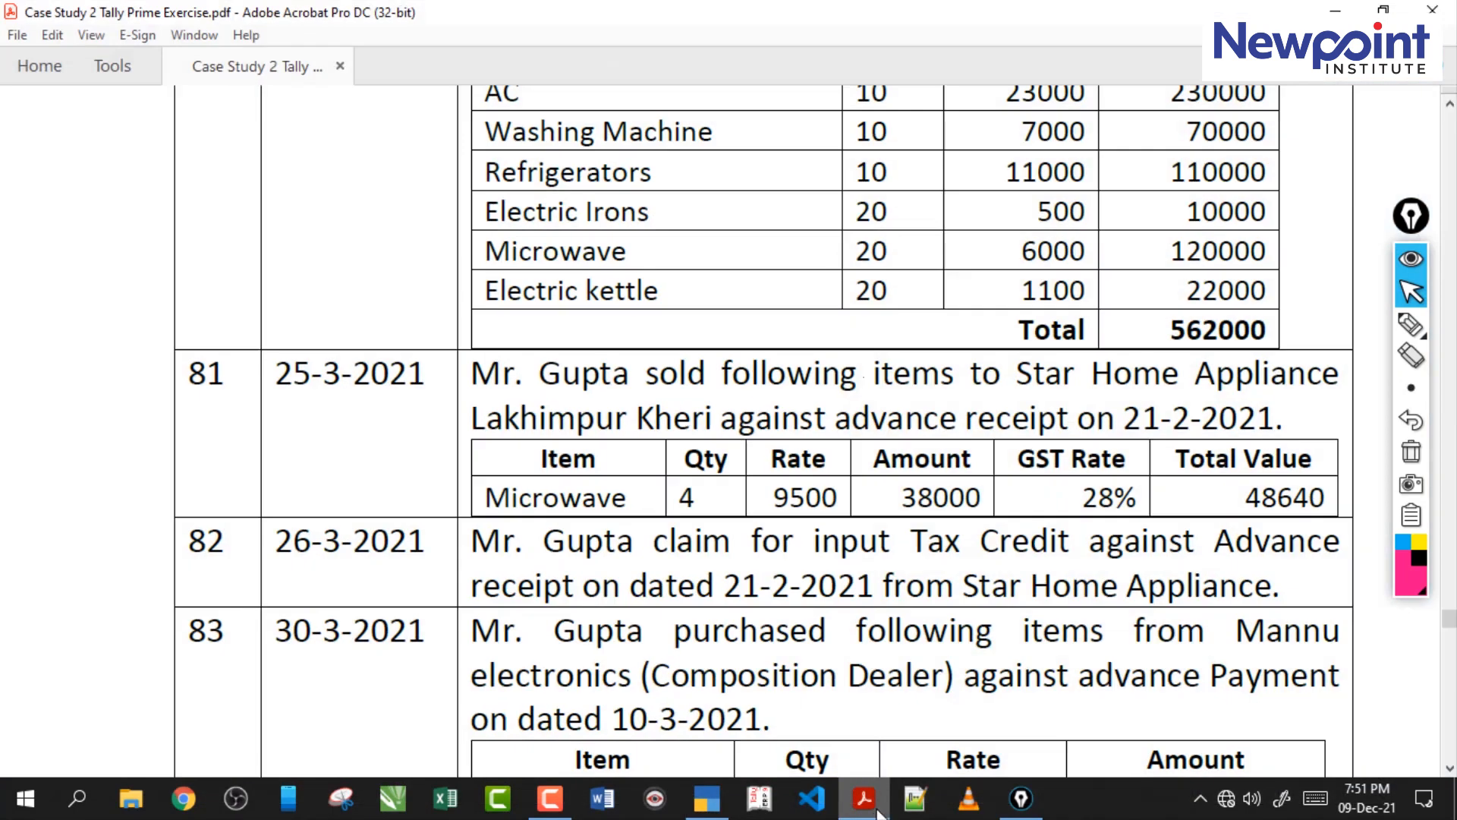
pyautogui.click(865, 798)
pyautogui.press('Return')
pyautogui.press('Return')
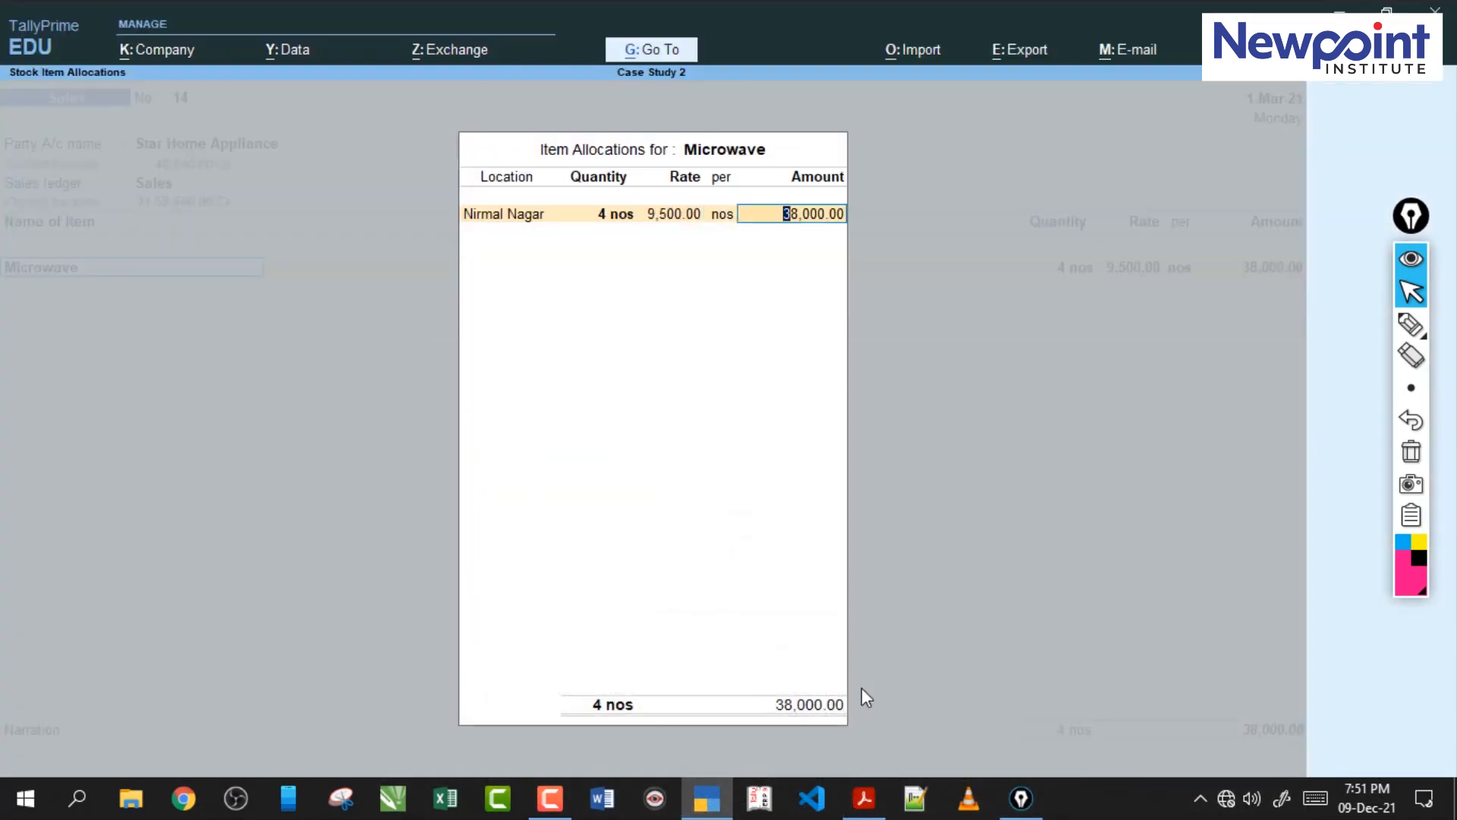
pyautogui.press('Return')
pyautogui.press('Return')
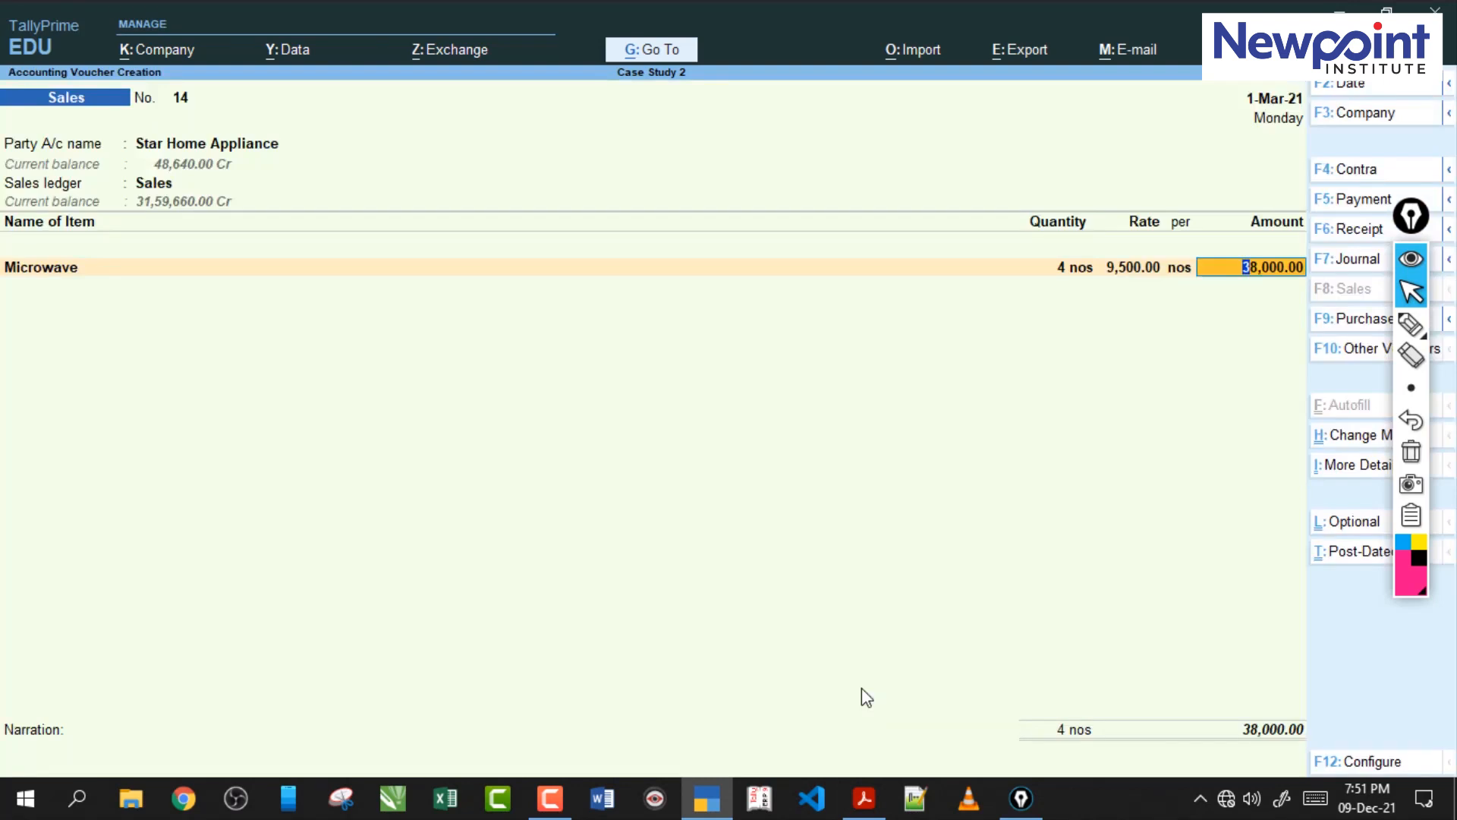
pyautogui.press('Return')
# End the item list and add the CGST and SGST ledgers to the sales voucher.
pyautogui.press('Return')
pyautogui.press('Down')
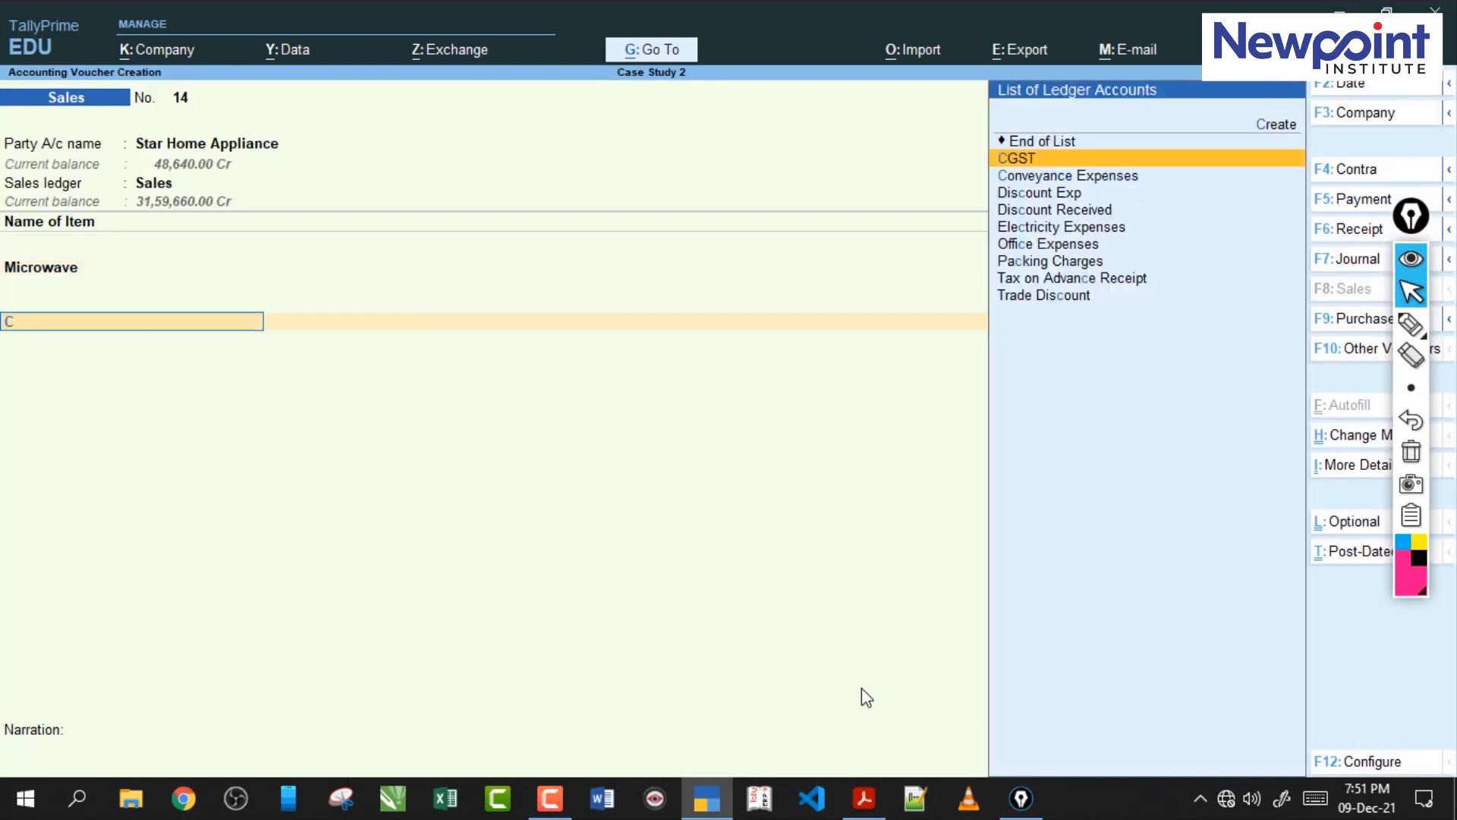
pyautogui.press('Return')
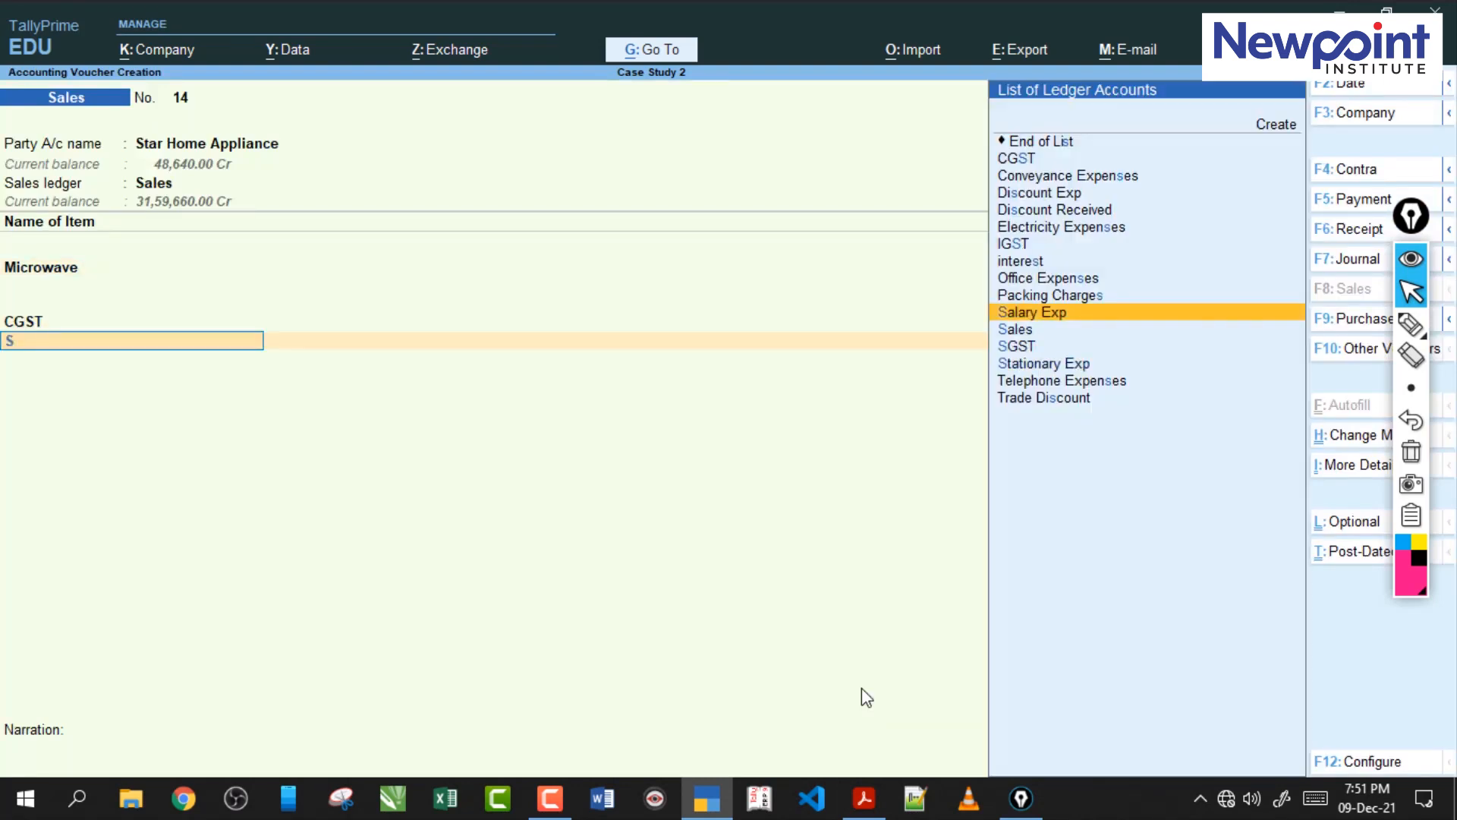
pyautogui.press('Down')
pyautogui.press('Down')
pyautogui.press('Return')
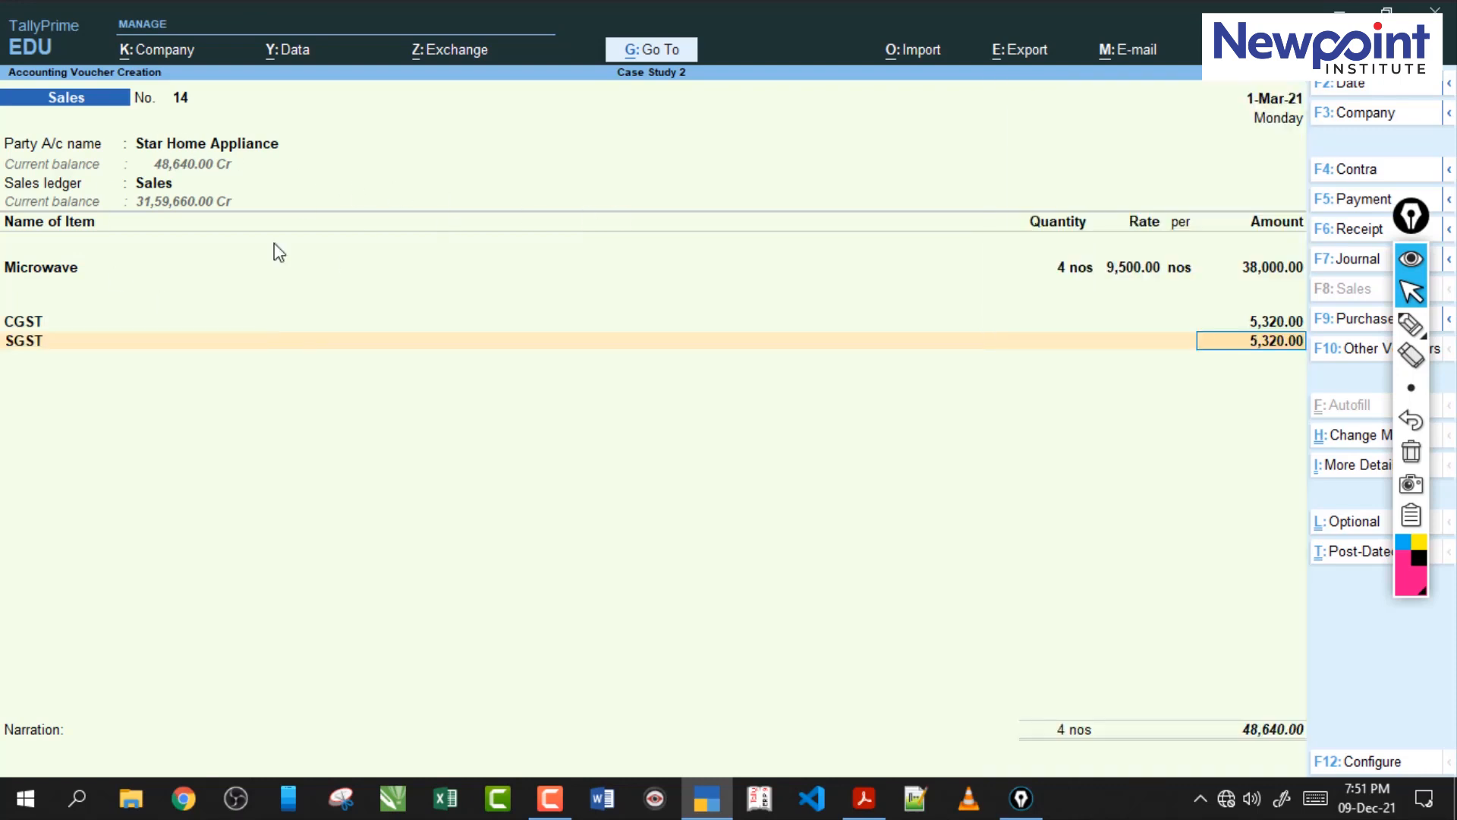
pyautogui.click(1411, 325)
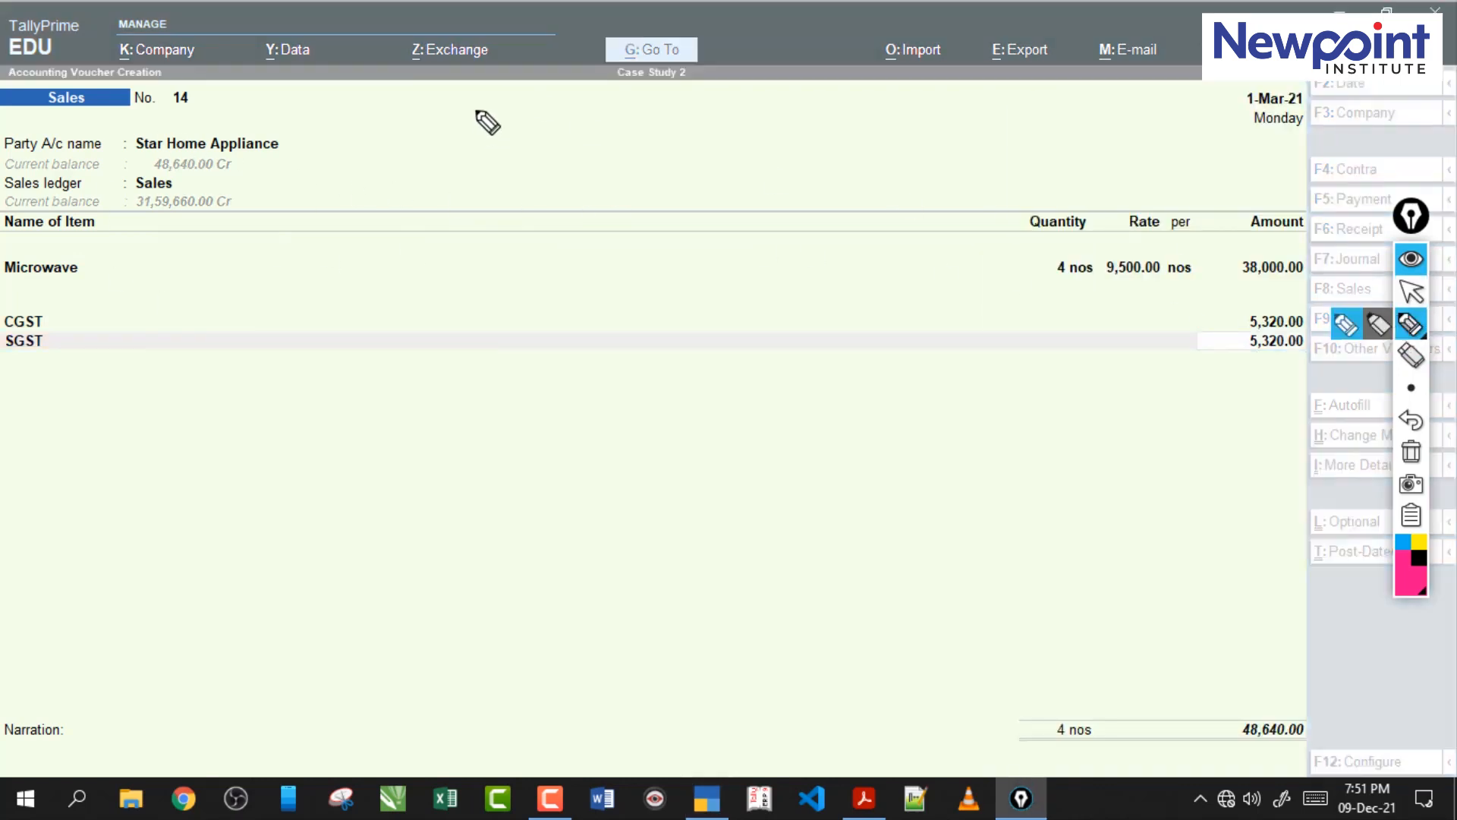
pyautogui.moveTo(542, 43); pyautogui.dragTo(554, 78)
pyautogui.moveTo(540, 46)
pyautogui.mouseDown()
pyautogui.moveTo(545, 91)
pyautogui.moveTo(597, 131)
pyautogui.mouseUp()
pyautogui.moveTo(774, 97)
pyautogui.mouseDown()
pyautogui.moveTo(797, 46)
pyautogui.moveTo(782, 97)
pyautogui.mouseUp()
pyautogui.moveTo(709, 126); pyautogui.dragTo(887, 123)
pyautogui.moveTo(596, 38); pyautogui.dragTo(519, 38)
pyautogui.moveTo(499, 119); pyautogui.dragTo(547, 30)
pyautogui.moveTo(845, 48)
pyautogui.mouseDown()
pyautogui.moveTo(790, 88)
pyautogui.moveTo(835, 76)
pyautogui.mouseUp()
pyautogui.moveTo(505, 29)
pyautogui.mouseDown()
pyautogui.moveTo(835, 26)
pyautogui.moveTo(536, 98)
pyautogui.moveTo(602, 137)
pyautogui.moveTo(770, 136)
pyautogui.mouseUp()
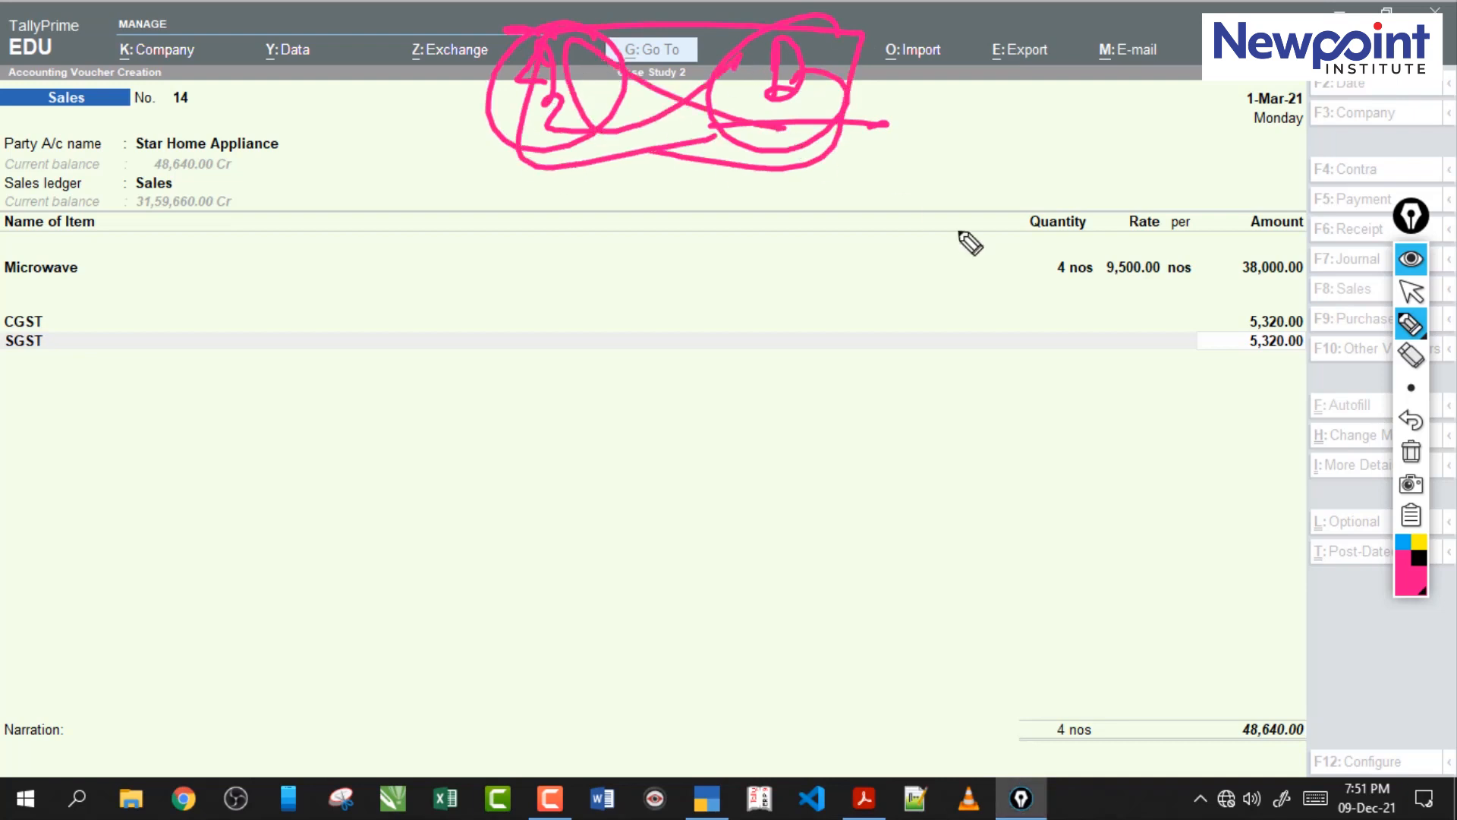
pyautogui.click(1411, 452)
pyautogui.click(1412, 291)
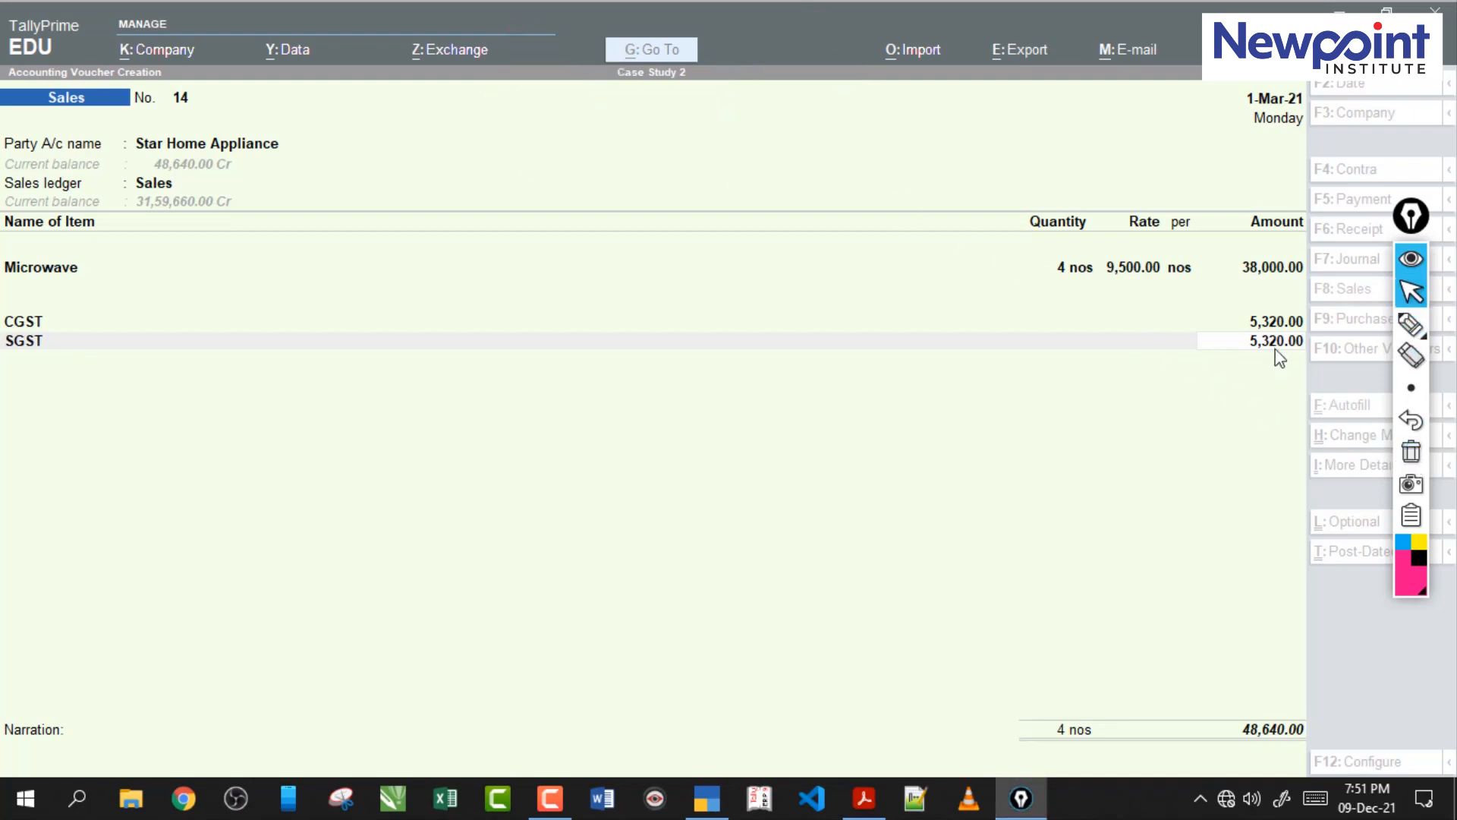
# Accept the SGST amount and set the reference type to Agst Ref in the bill-wise details for Star Home Appliance.
pyautogui.click(1286, 351)
pyautogui.press('Return')
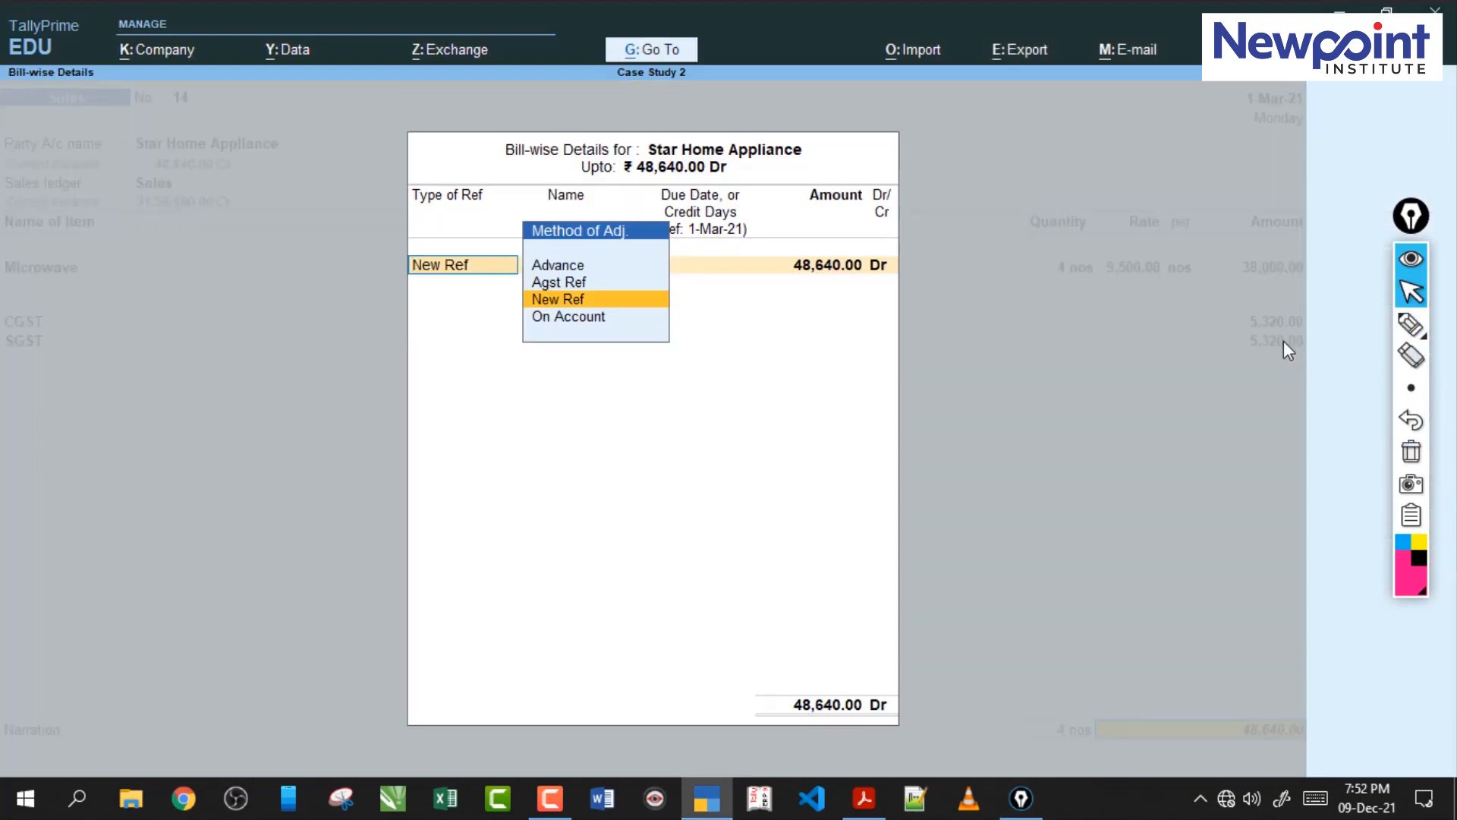
pyautogui.press('Up')
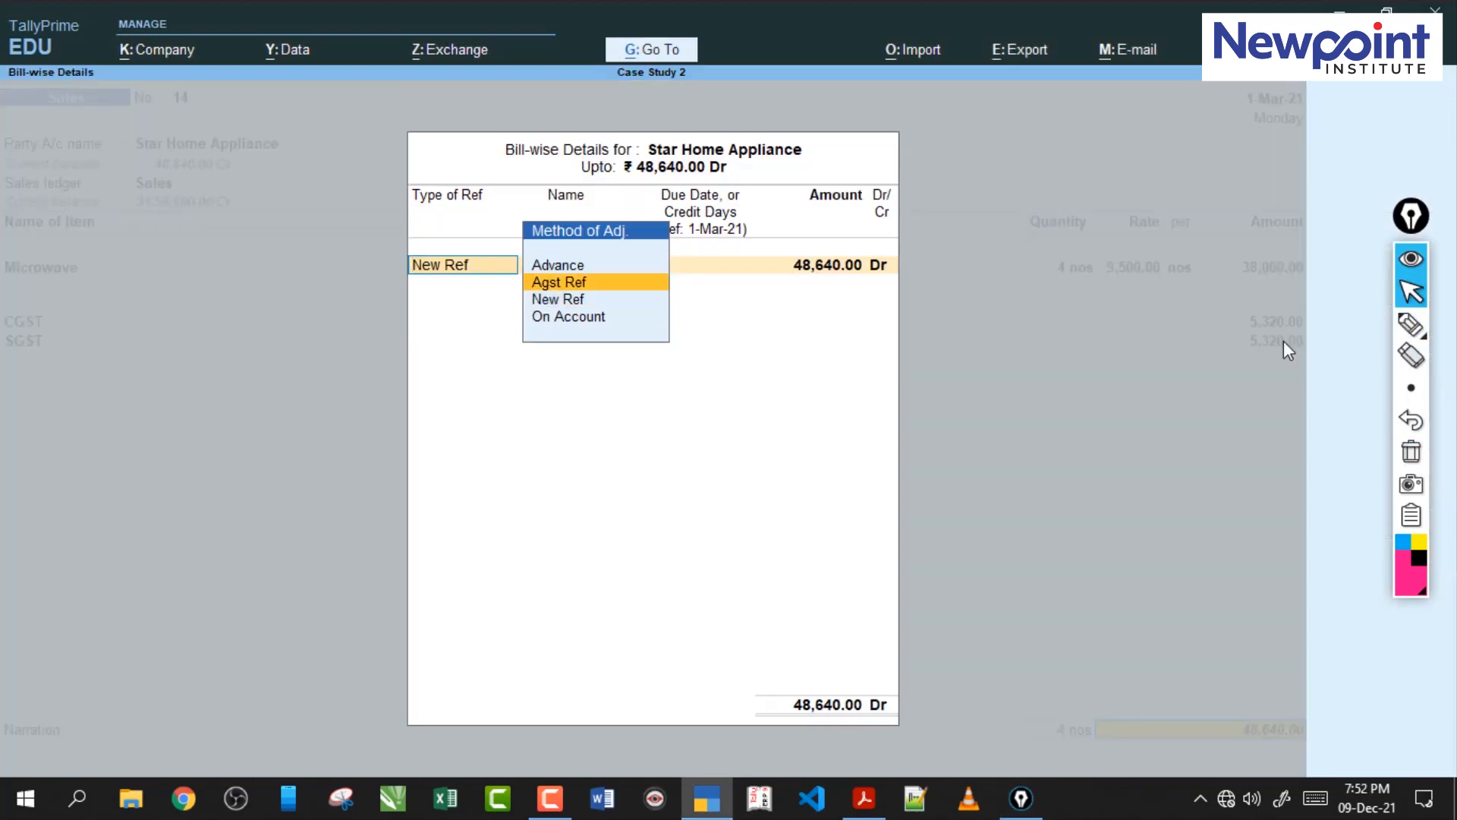
pyautogui.press('Down')
pyautogui.press('Up')
pyautogui.press('Return')
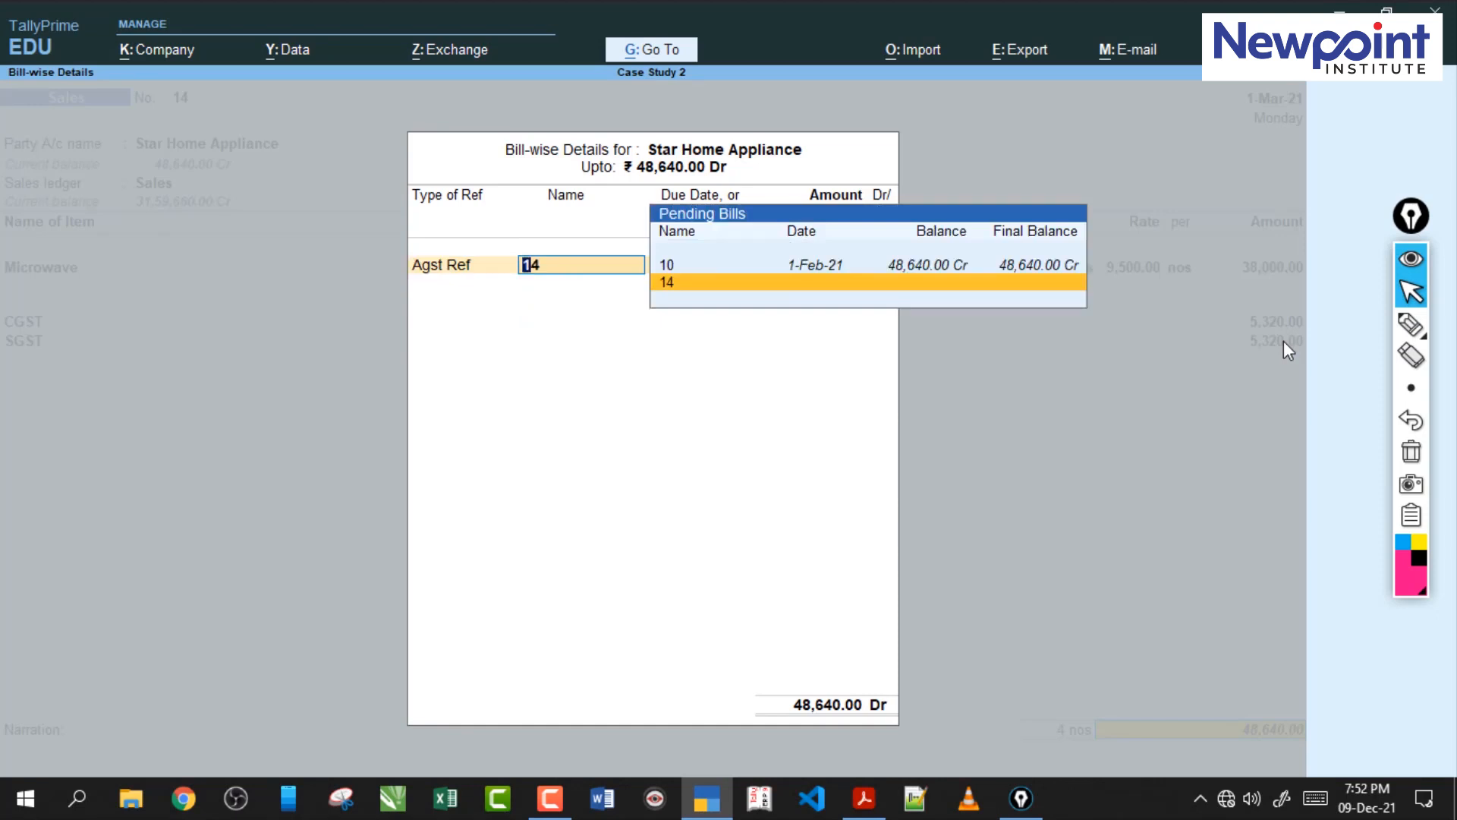
# Adjust the sale against pending bill 10 dated 1-Feb-21 for 48,640 and save the sales voucher.
pyautogui.press('Up')
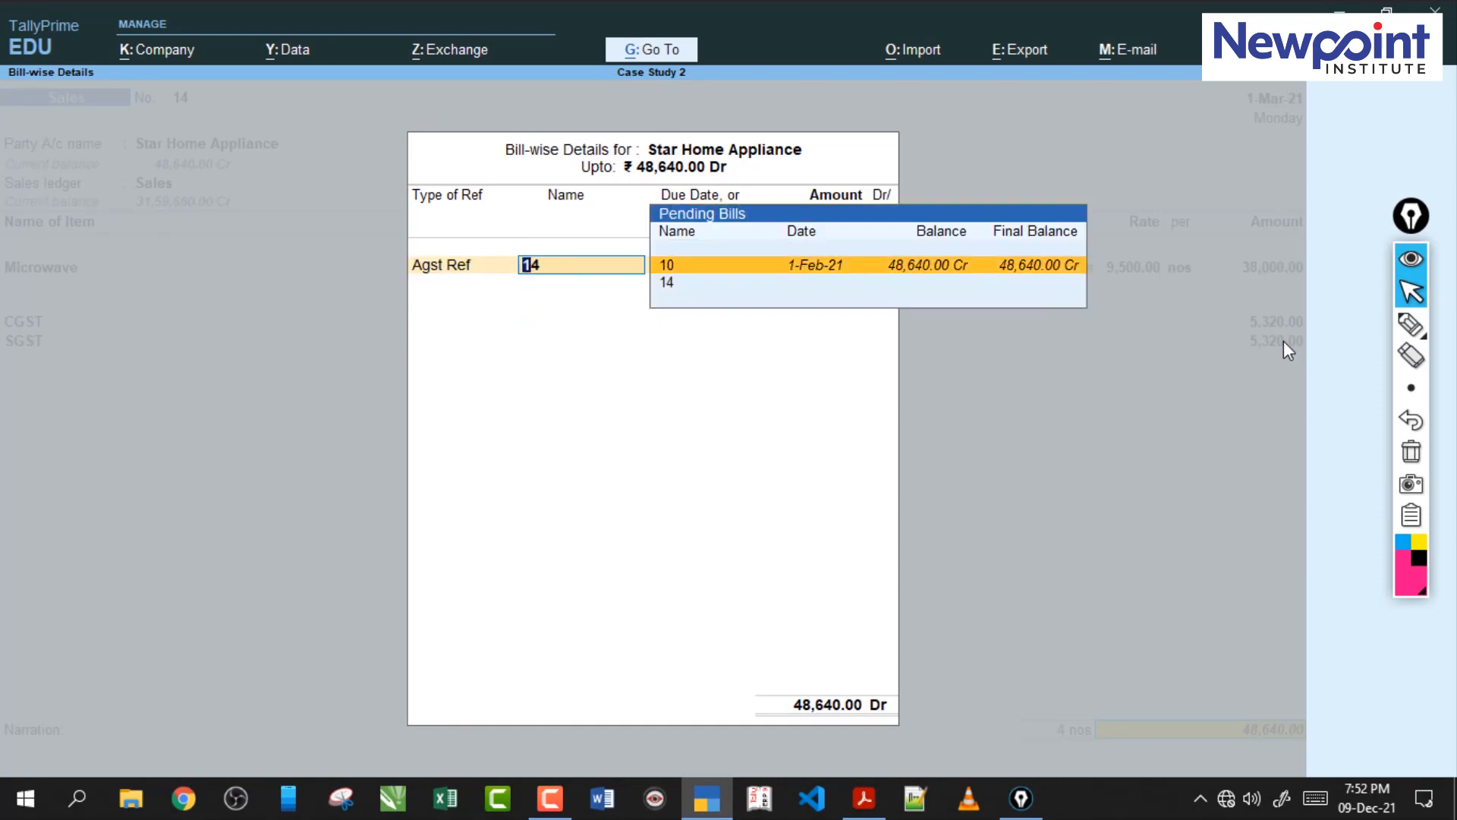
pyautogui.press('Return')
pyautogui.press('Return')
pyautogui.press('Return')
pyautogui.press('Return')
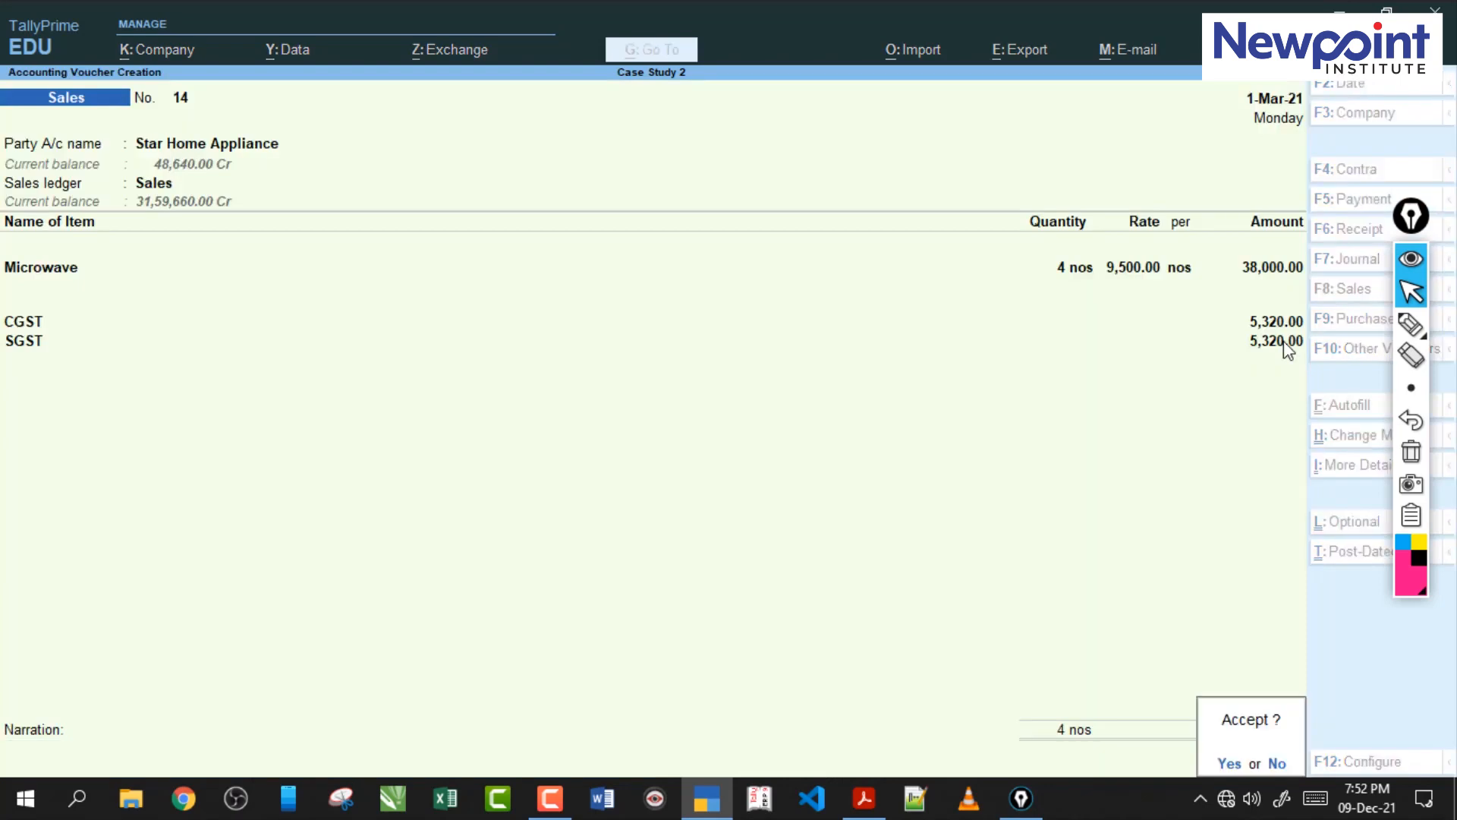
pyautogui.press('Return')
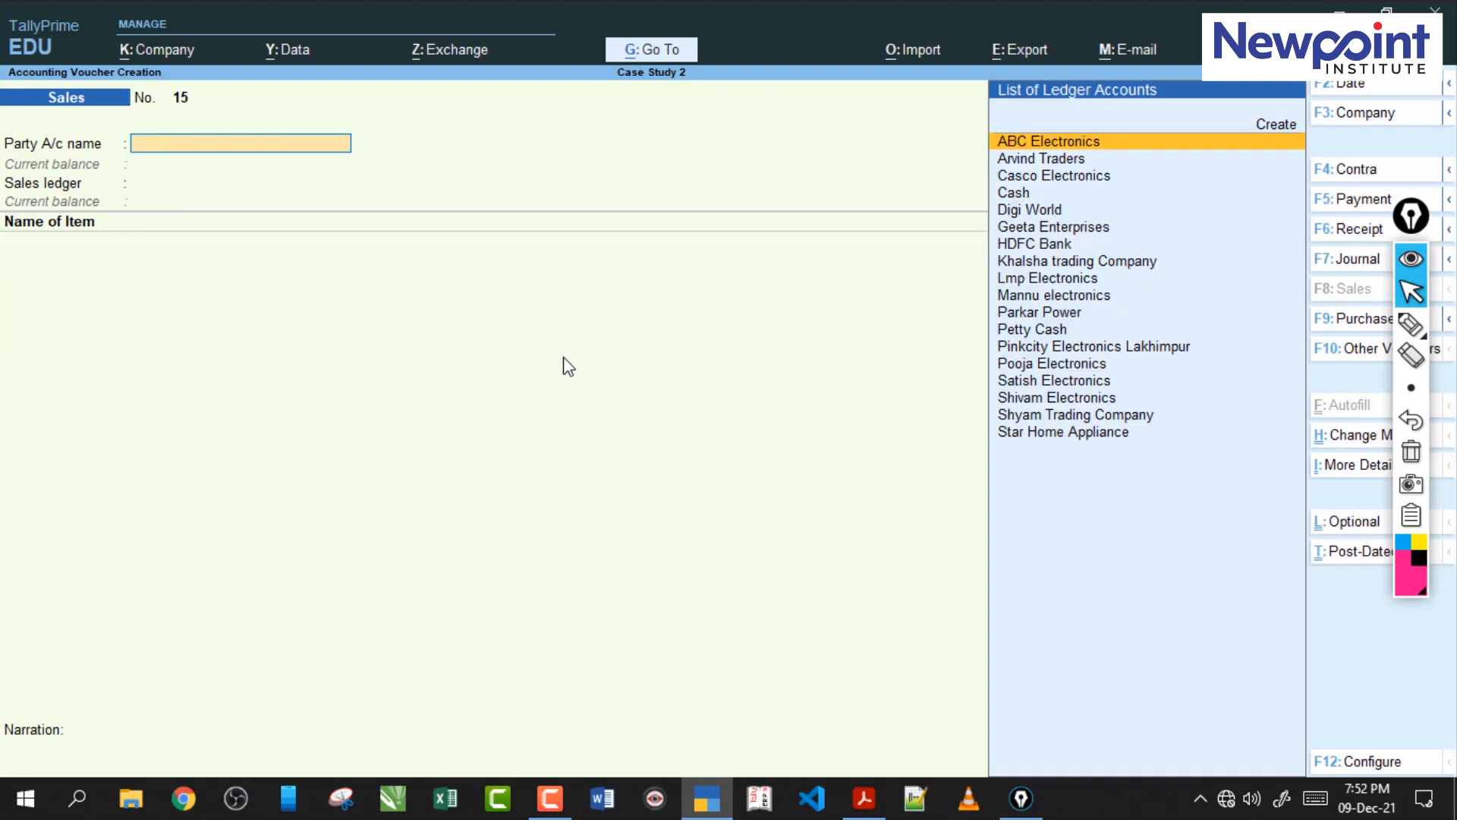
# Start a journal voucher and open its stat adjustment with GST as the type of duty/tax.
pyautogui.press('F7')
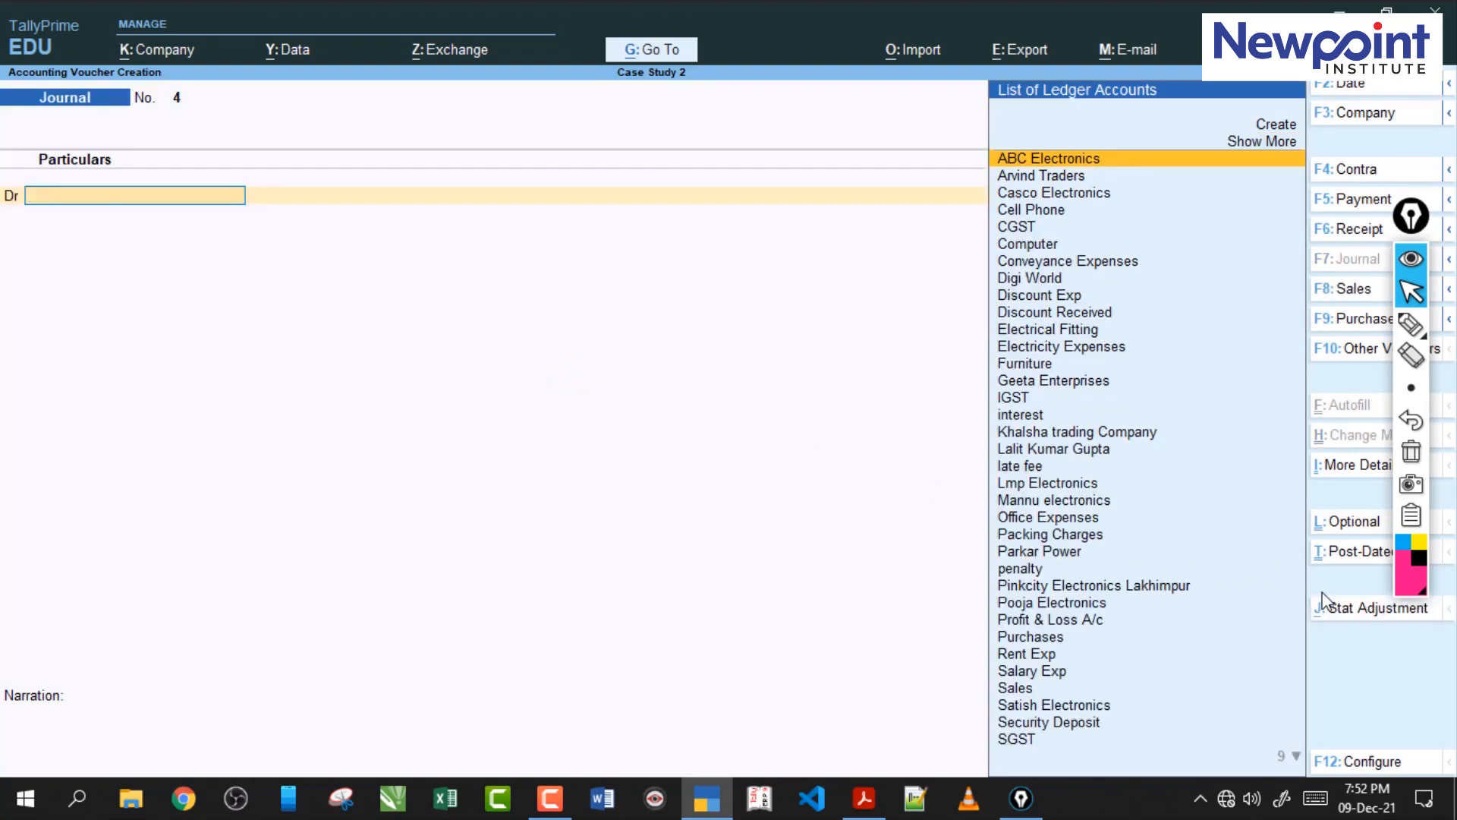
pyautogui.click(1355, 616)
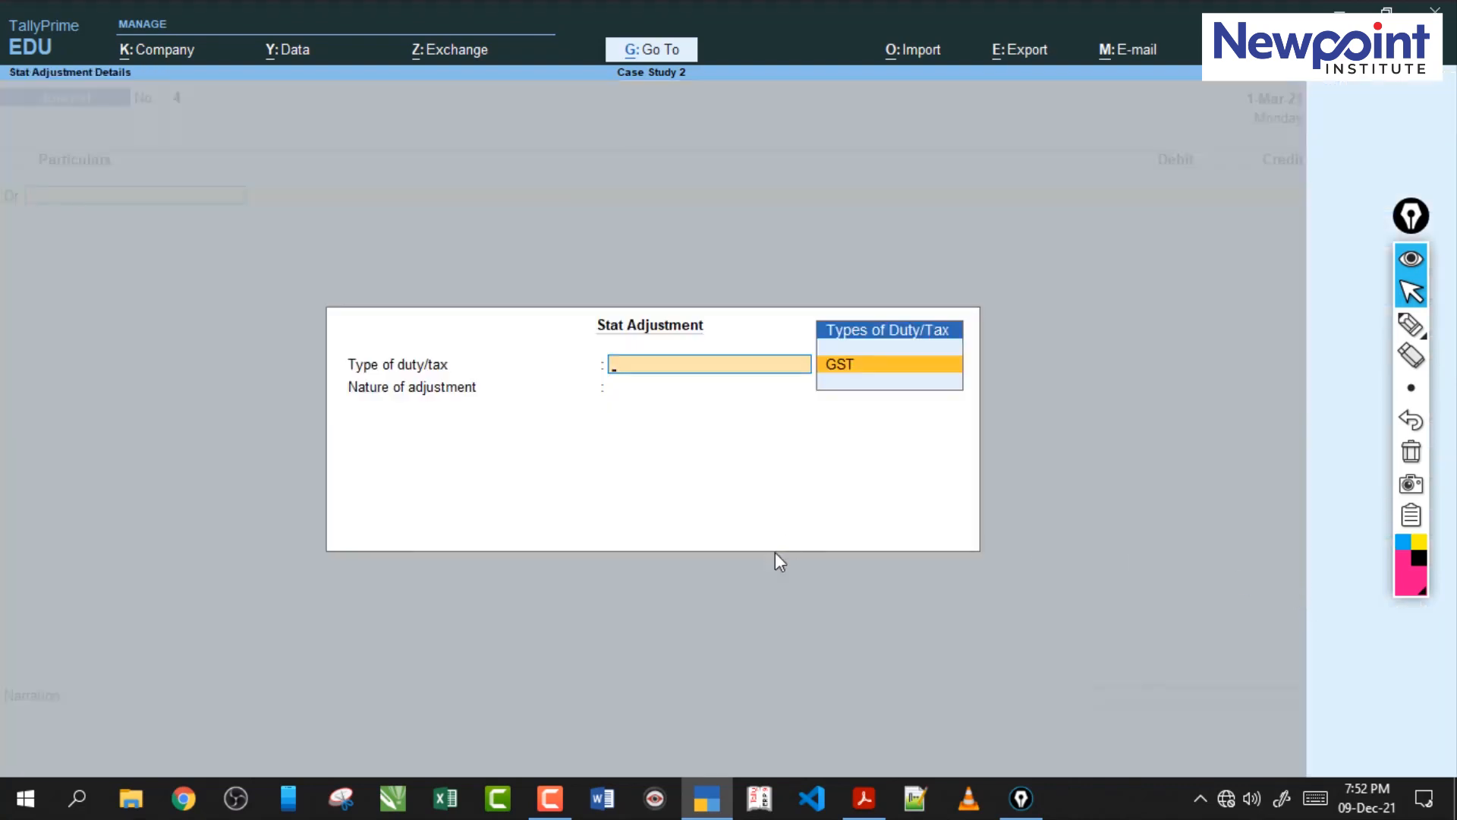
pyautogui.press('Return')
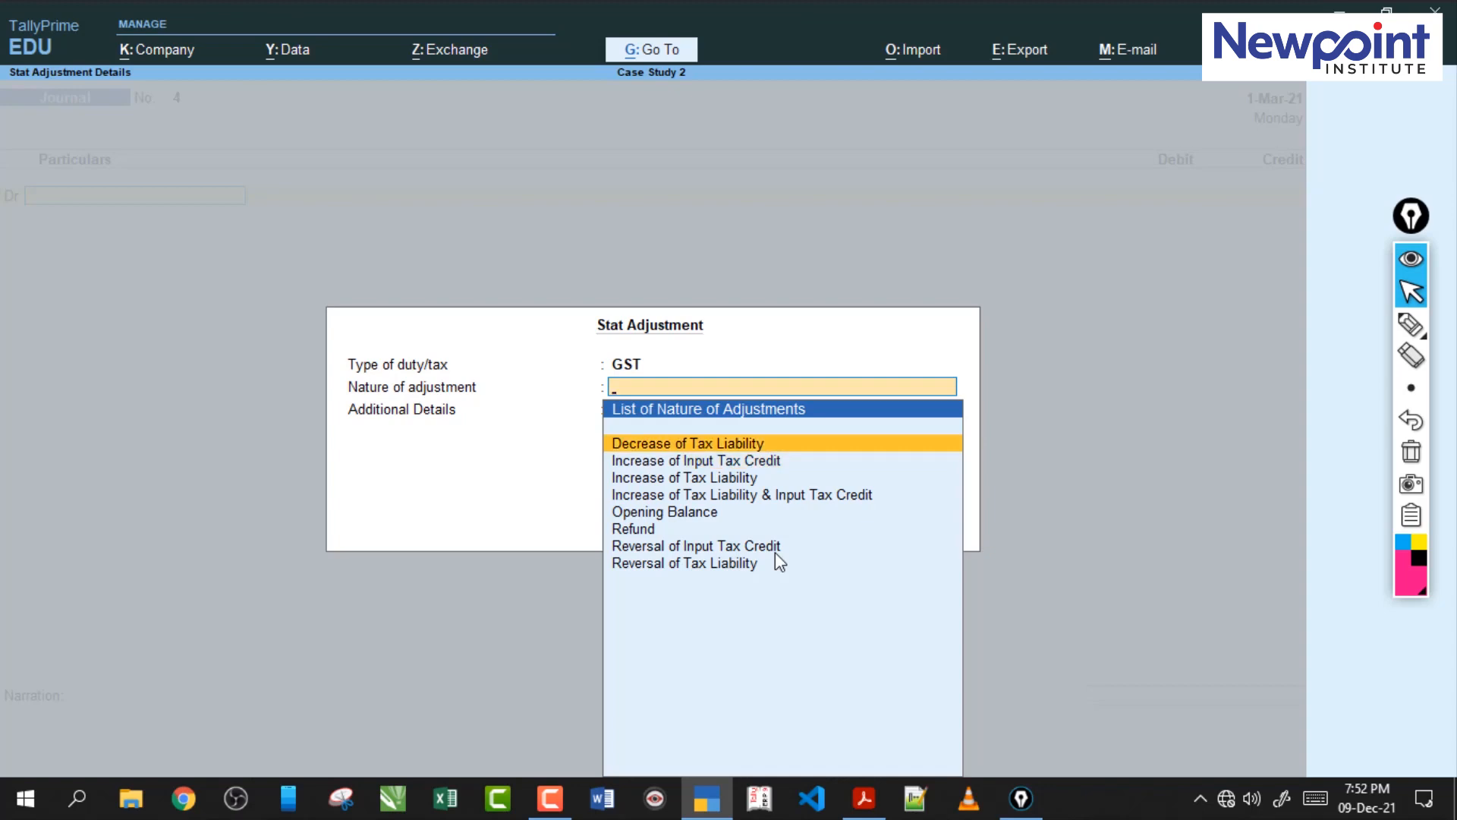
pyautogui.press('Down')
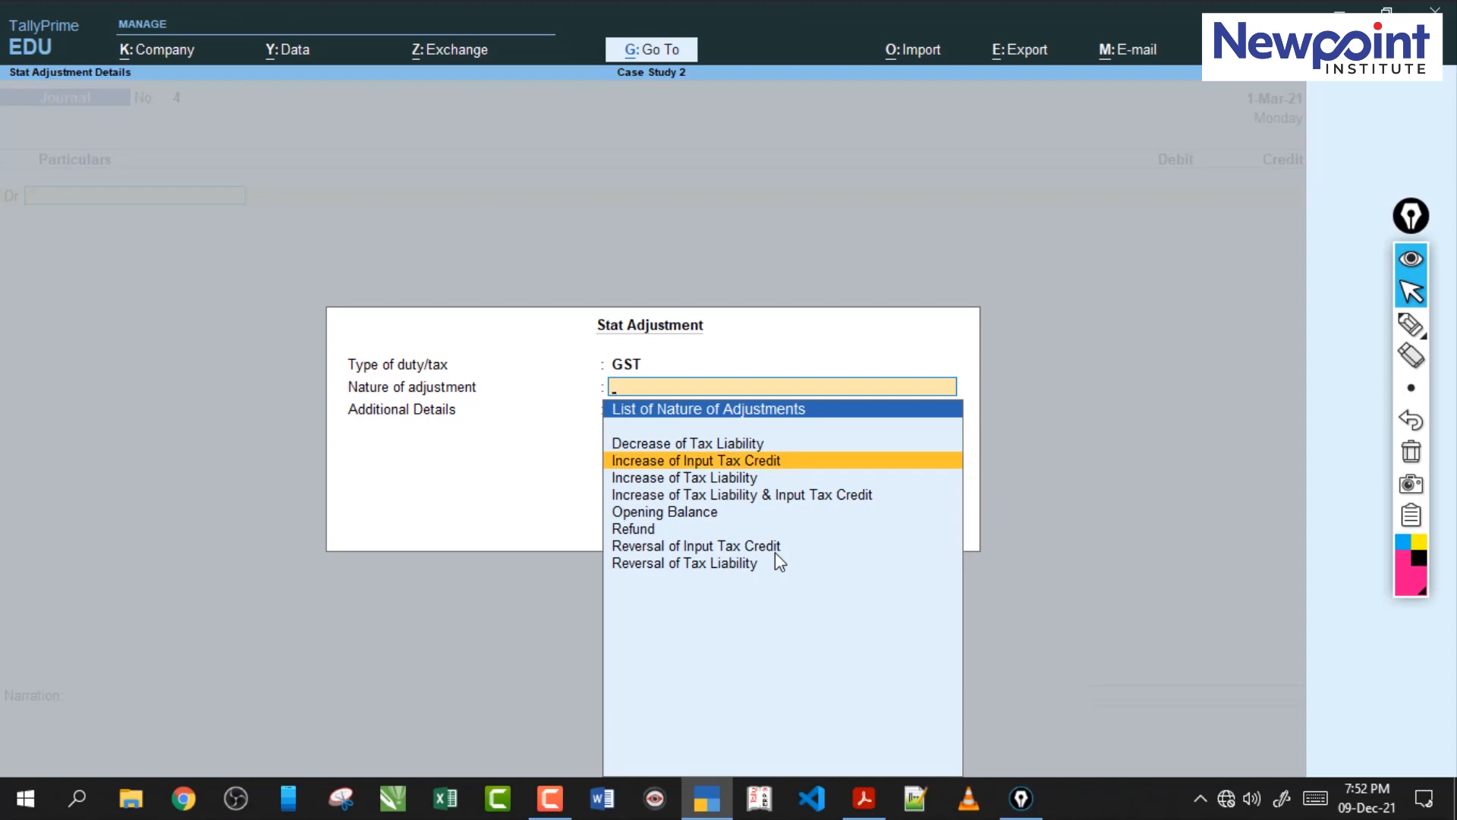
pyautogui.press('Up')
pyautogui.press('Down')
pyautogui.press('Return')
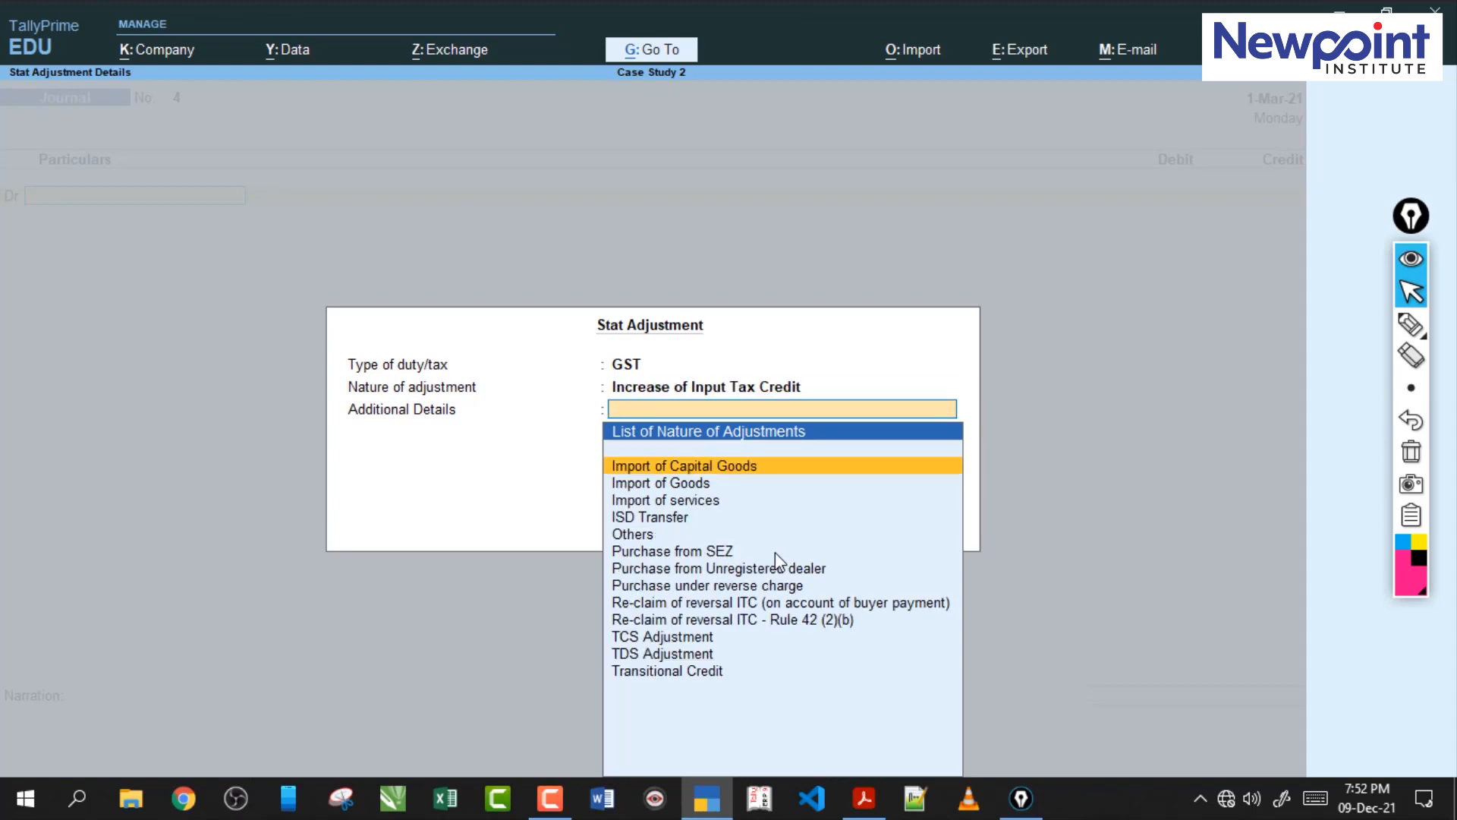
pyautogui.press('BackSpace')
# Set the nature of adjustment to Decrease of Tax Liability with Sales against Advance Receipts as the additional details.
pyautogui.press('Up')
pyautogui.press('Return')
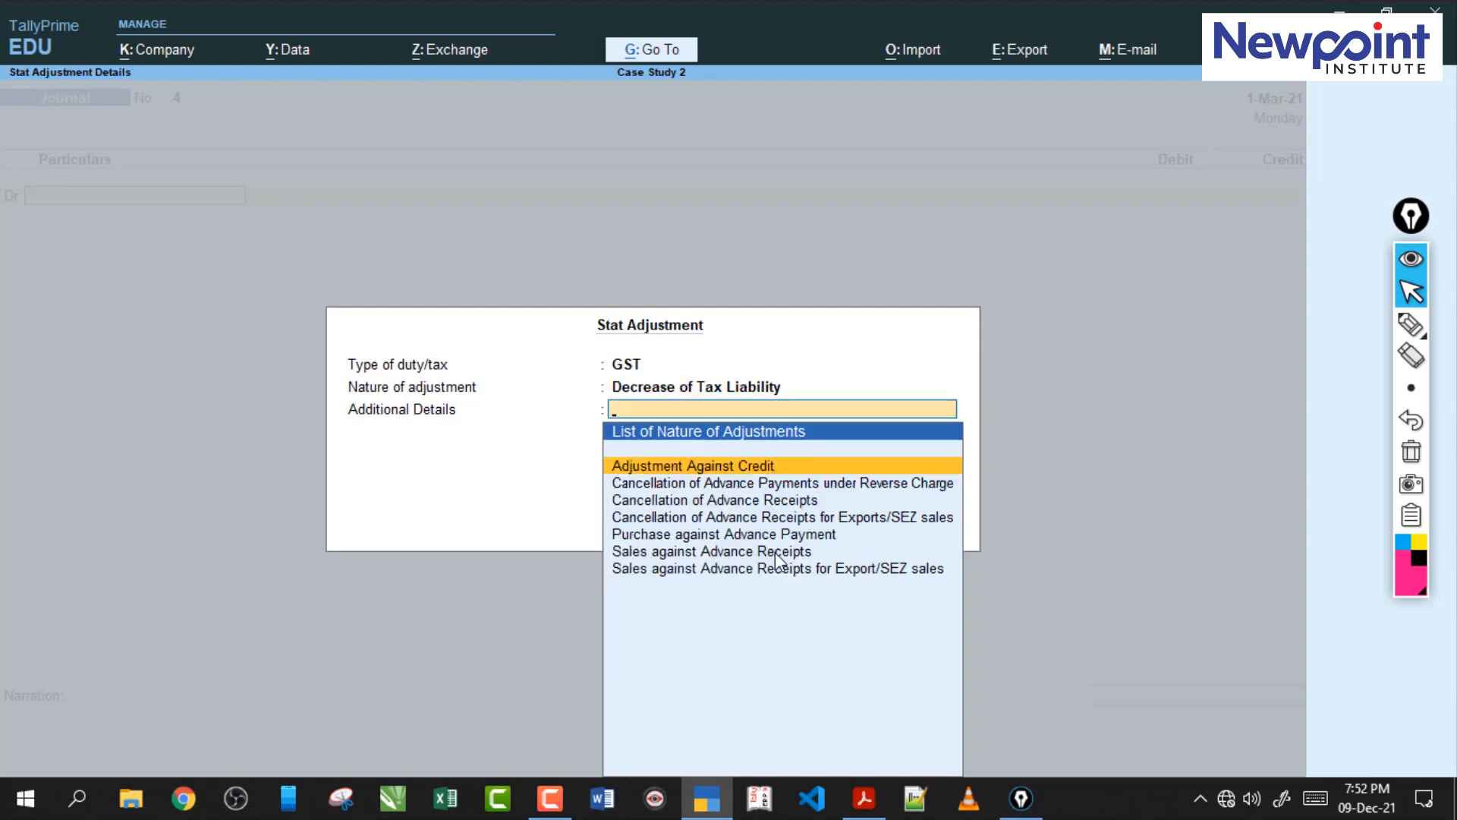
pyautogui.press('Down')
pyautogui.press('Down')
pyautogui.press('Down')
pyautogui.press('Down')
pyautogui.press('Down')
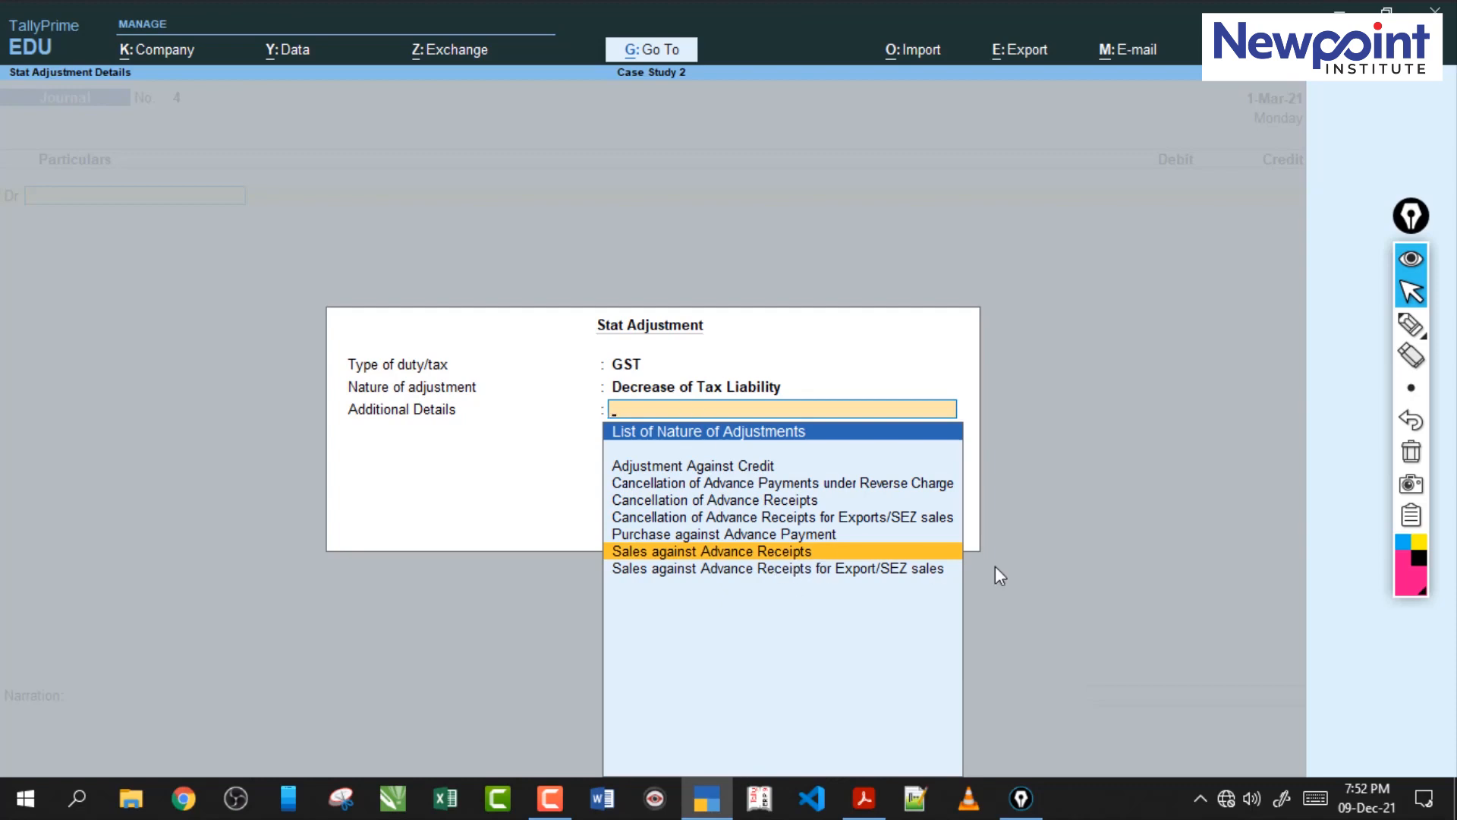
pyautogui.press('Return')
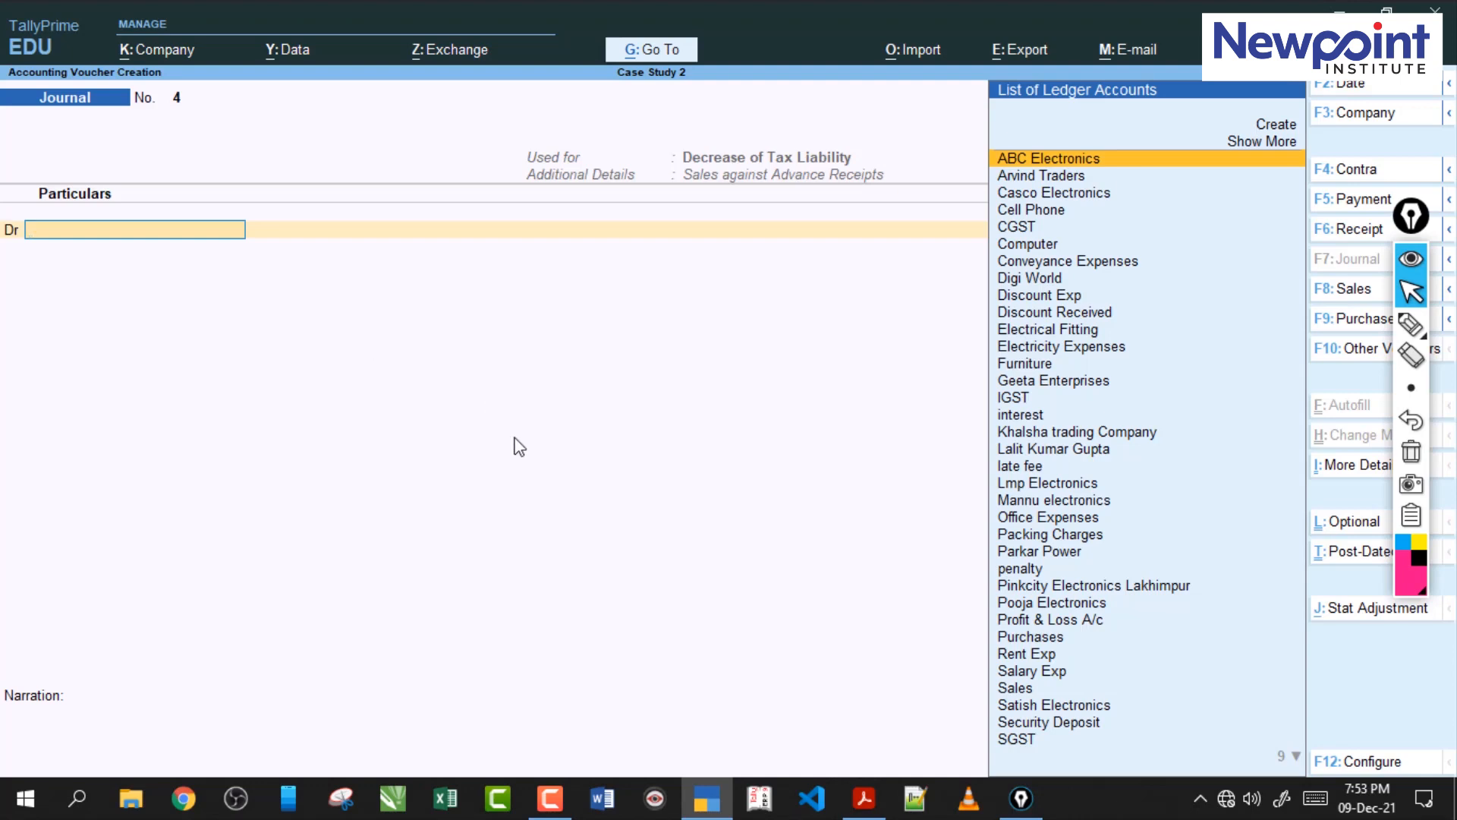
pyautogui.click(1411, 325)
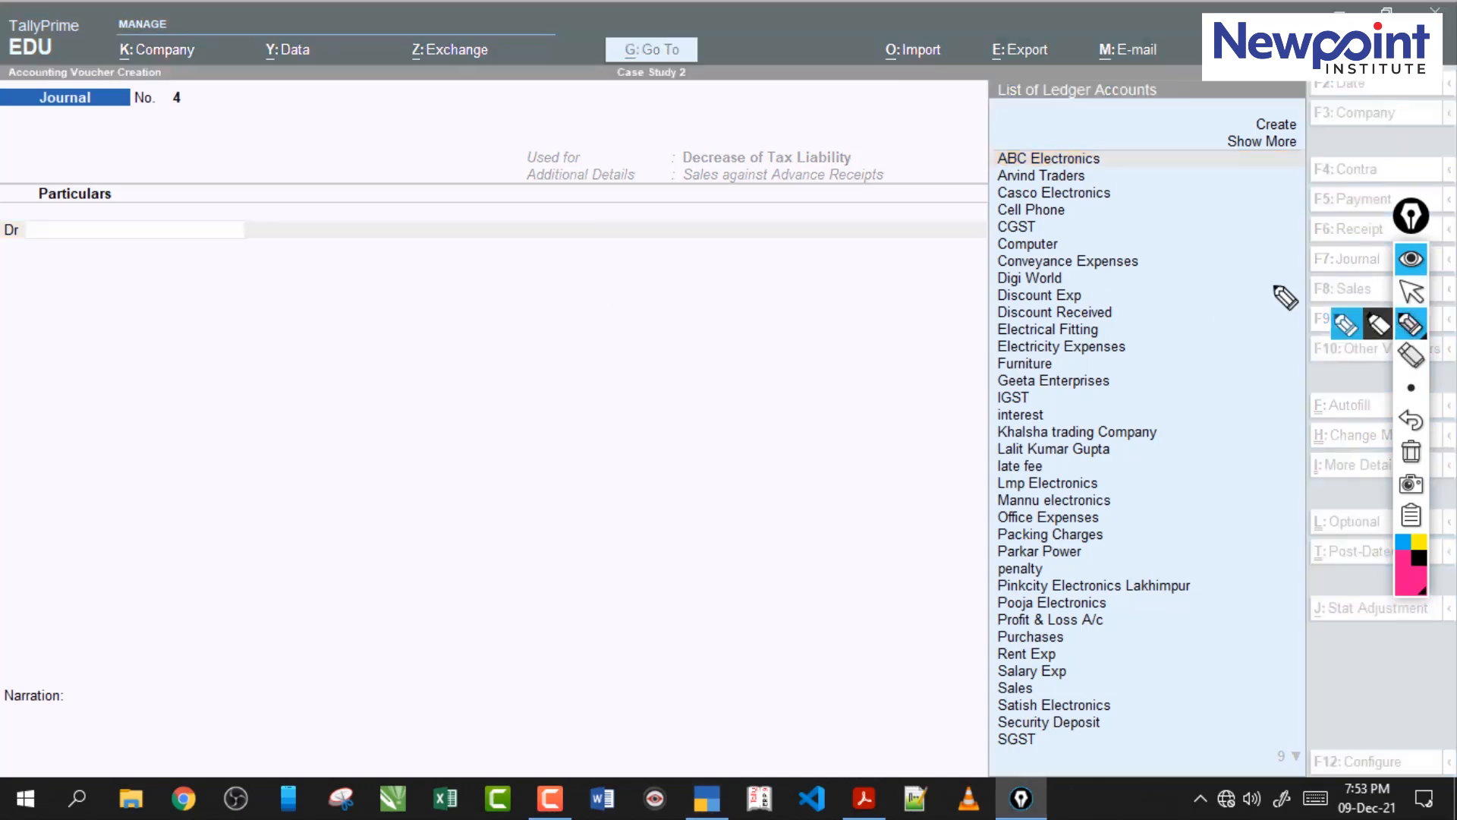
pyautogui.moveTo(391, 67)
pyautogui.mouseDown()
pyautogui.moveTo(408, 104)
pyautogui.moveTo(372, 164)
pyautogui.mouseUp()
pyautogui.moveTo(425, 86); pyautogui.dragTo(453, 84)
pyautogui.moveTo(419, 138); pyautogui.dragTo(493, 119)
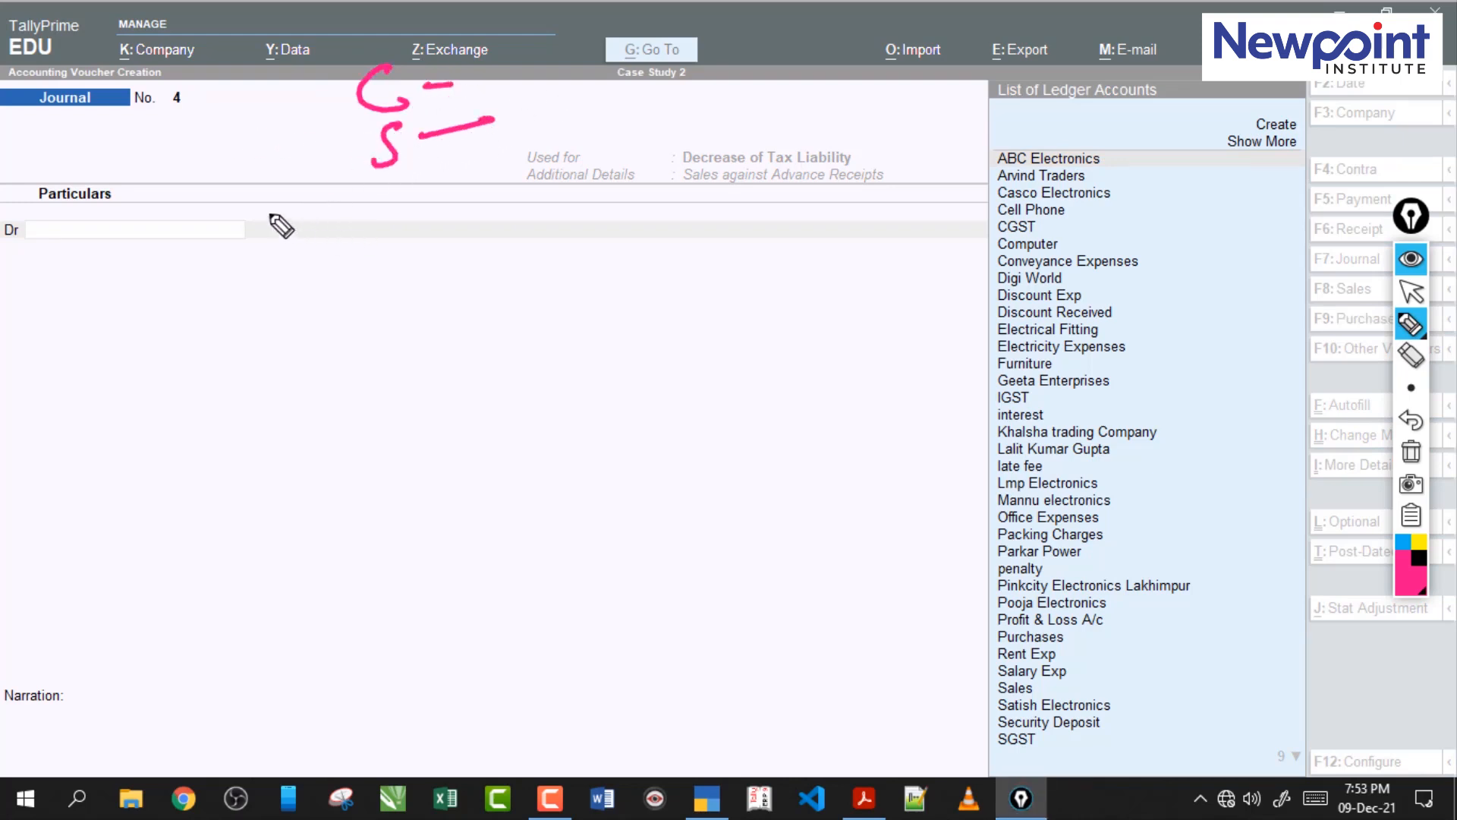
pyautogui.moveTo(357, 101); pyautogui.dragTo(137, 203)
pyautogui.moveTo(379, 161)
pyautogui.mouseDown()
pyautogui.moveTo(199, 249)
pyautogui.moveTo(222, 269)
pyautogui.mouseUp()
pyautogui.moveTo(147, 154); pyautogui.dragTo(163, 220)
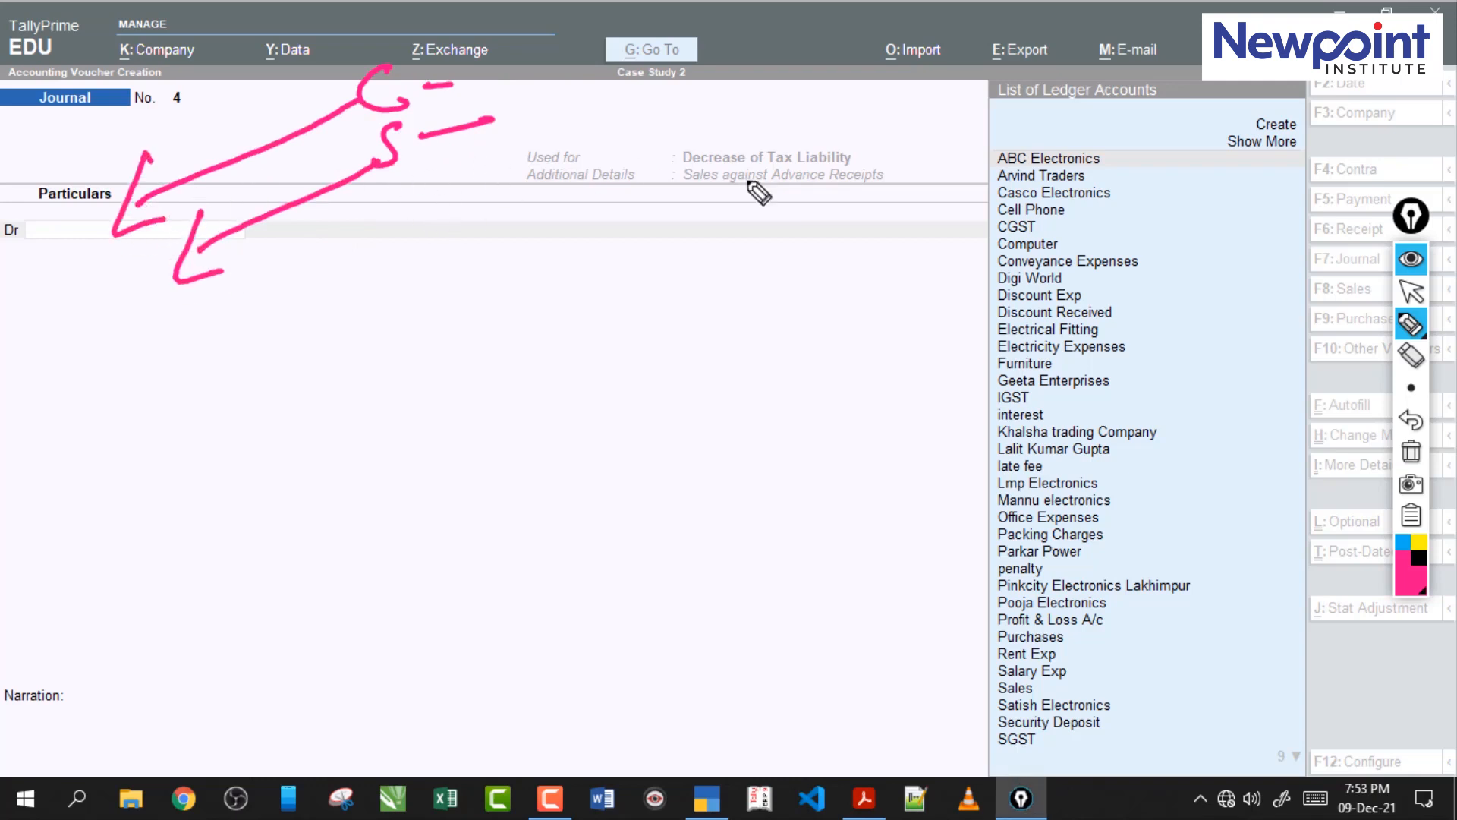
pyautogui.moveTo(673, 173)
pyautogui.mouseDown()
pyautogui.moveTo(631, 164)
pyautogui.moveTo(755, 200)
pyautogui.mouseUp()
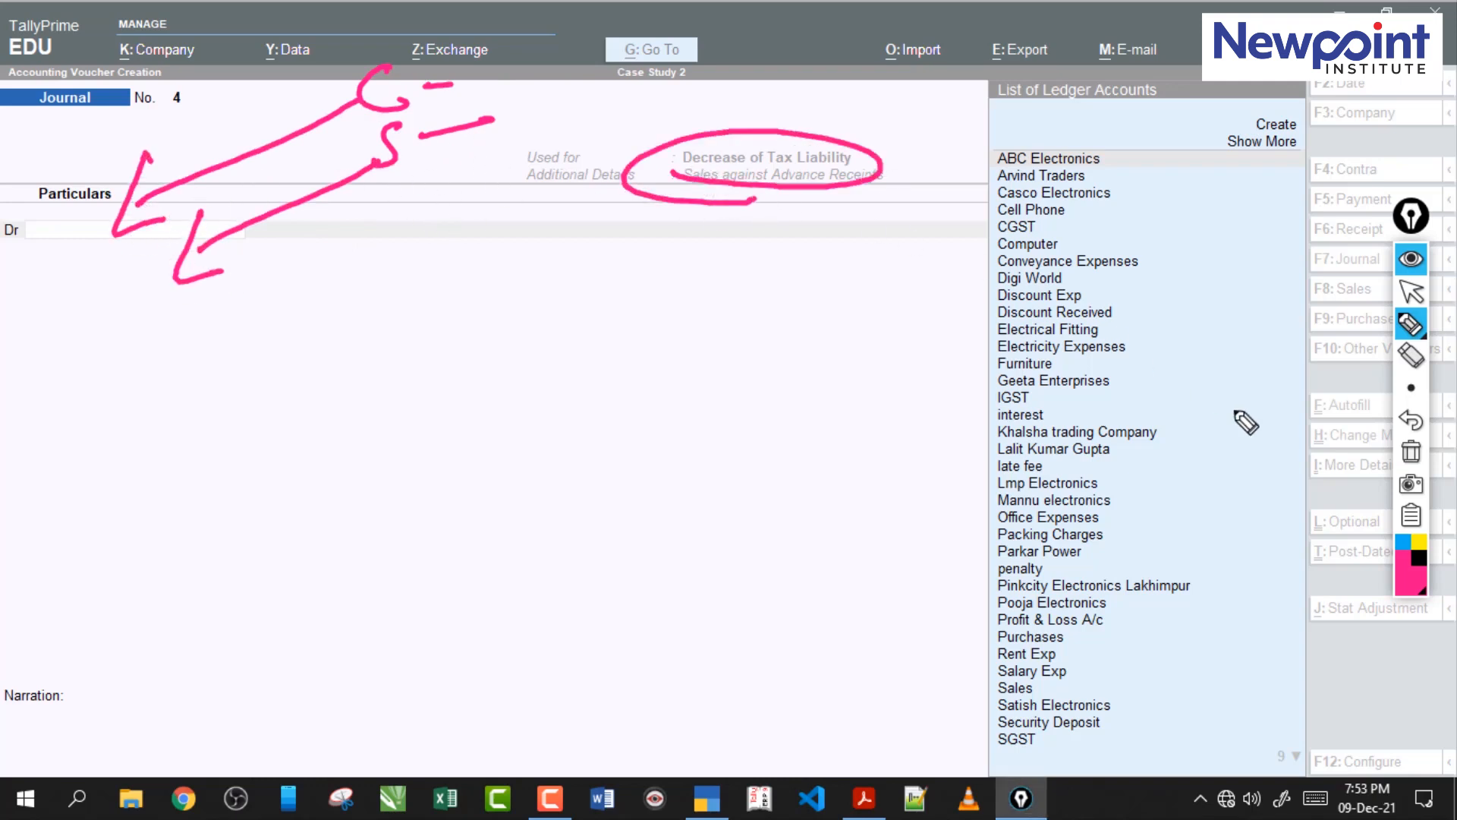
pyautogui.click(1411, 453)
pyautogui.click(1412, 291)
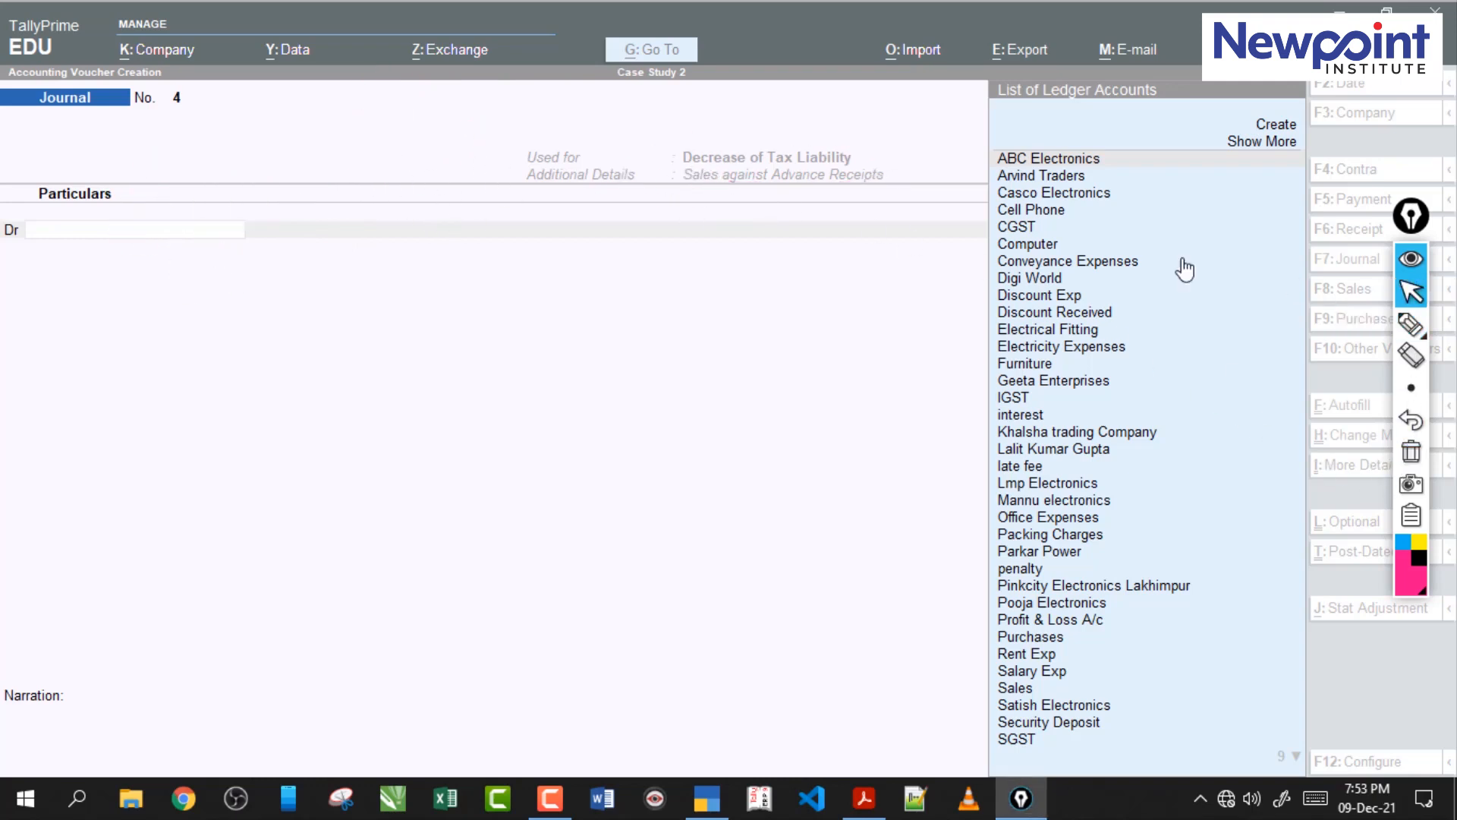
# Debit the CGST ledger in the journal with a 14% rate, a taxable value of 38,000 and an amount of 5,320.
pyautogui.click(188, 229)
pyautogui.write('C')
pyautogui.press('Down')
pyautogui.press('Down')
pyautogui.press('Down')
pyautogui.press('Return')
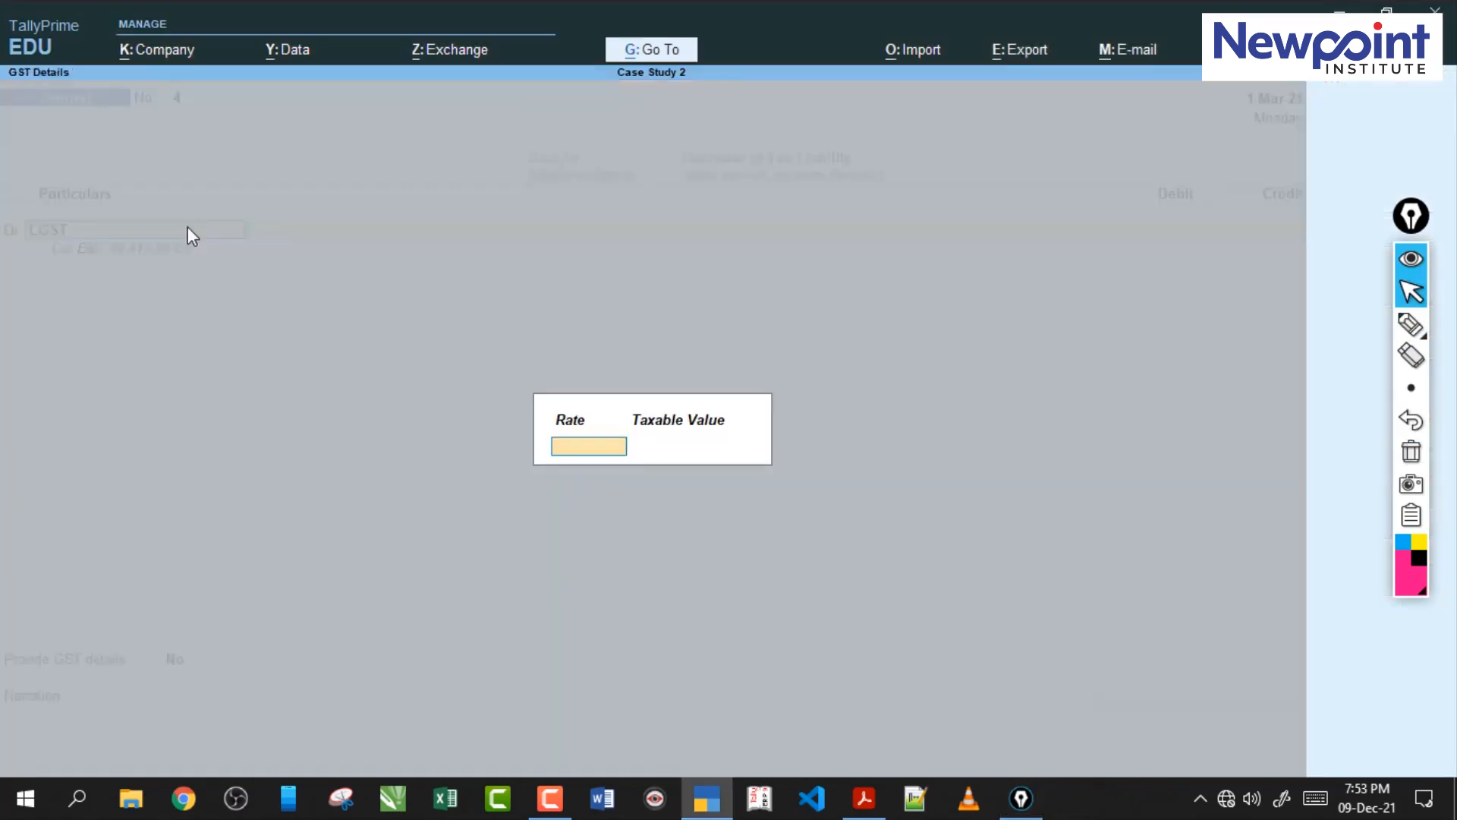
pyautogui.write('14')
pyautogui.press('Return')
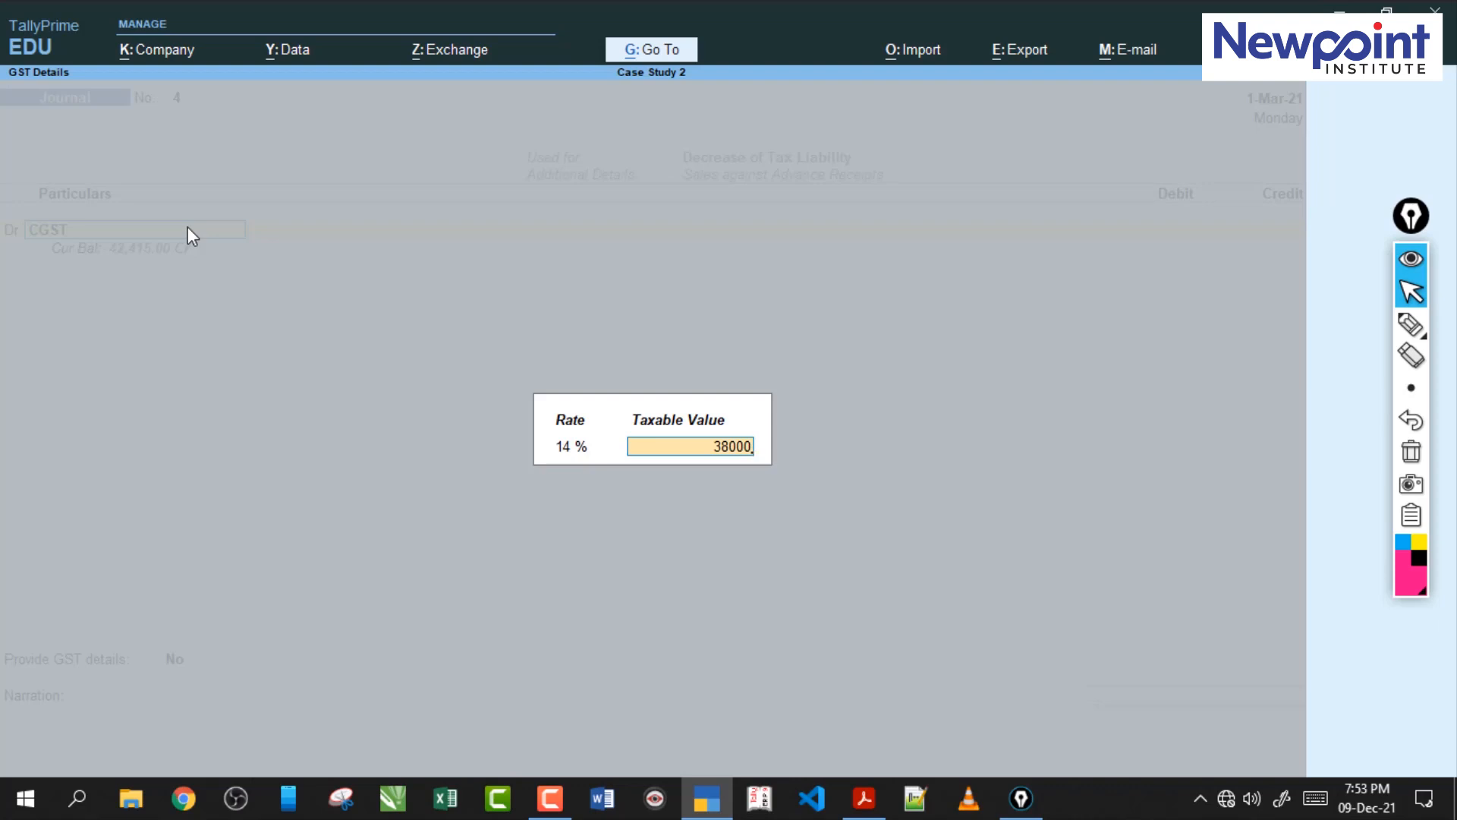
pyautogui.press('Return')
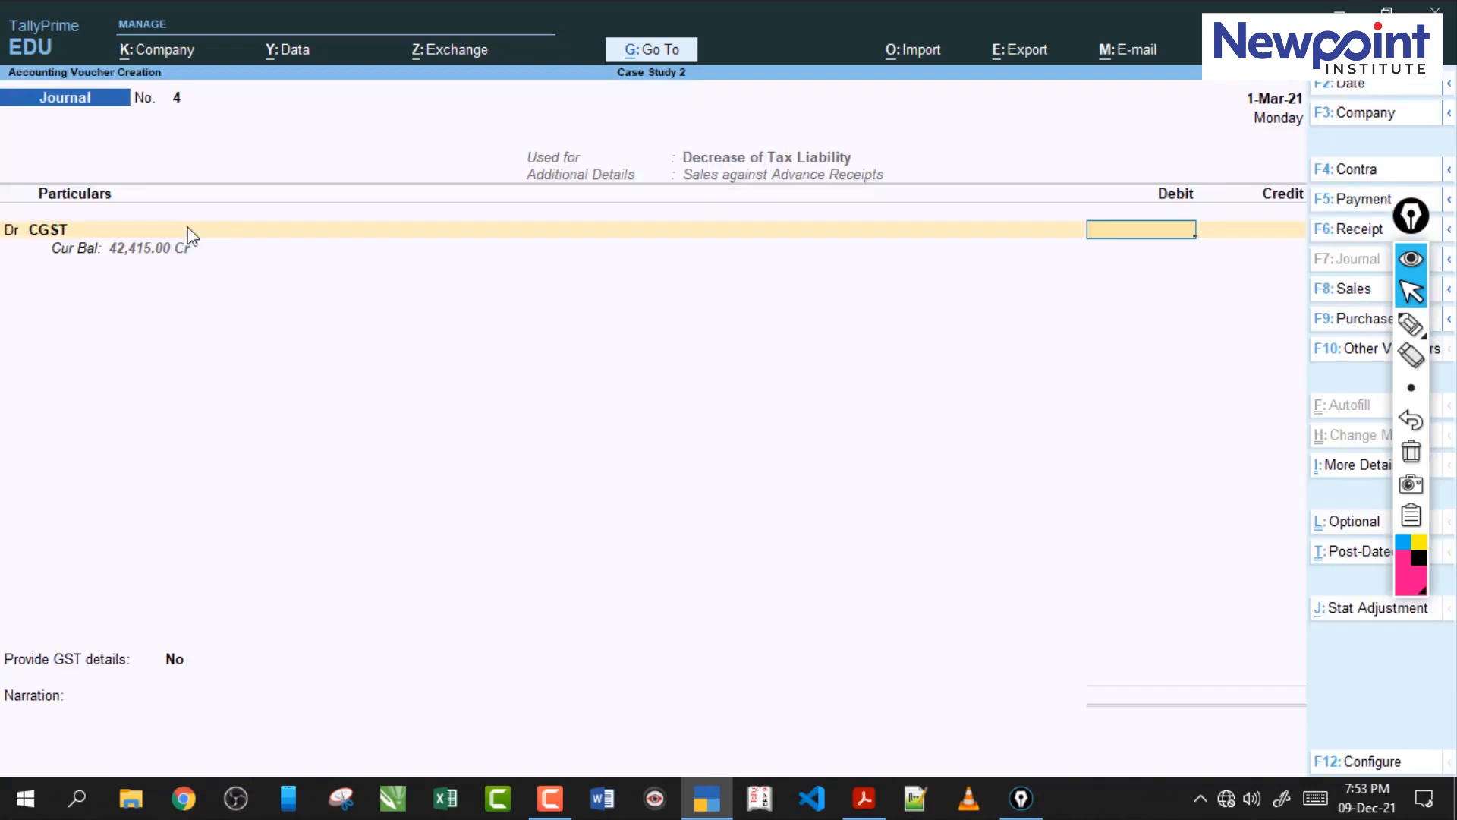
pyautogui.write('5320')
pyautogui.press('Return')
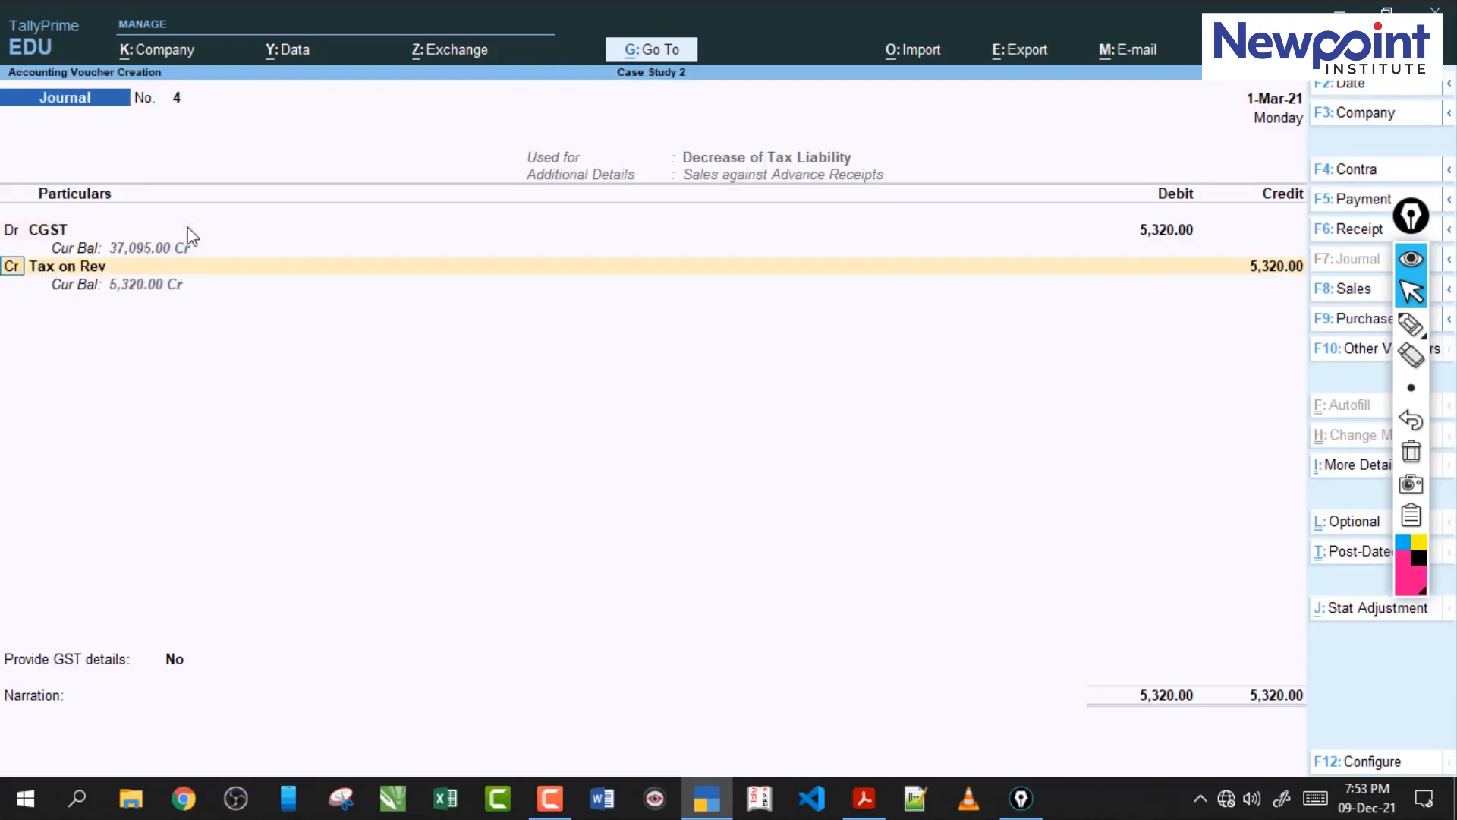
# Change the next journal line to a debit, choose the SGST ledger, accept its GST details and enter 5,320.
pyautogui.press('d')
pyautogui.press('Return')
pyautogui.write('S')
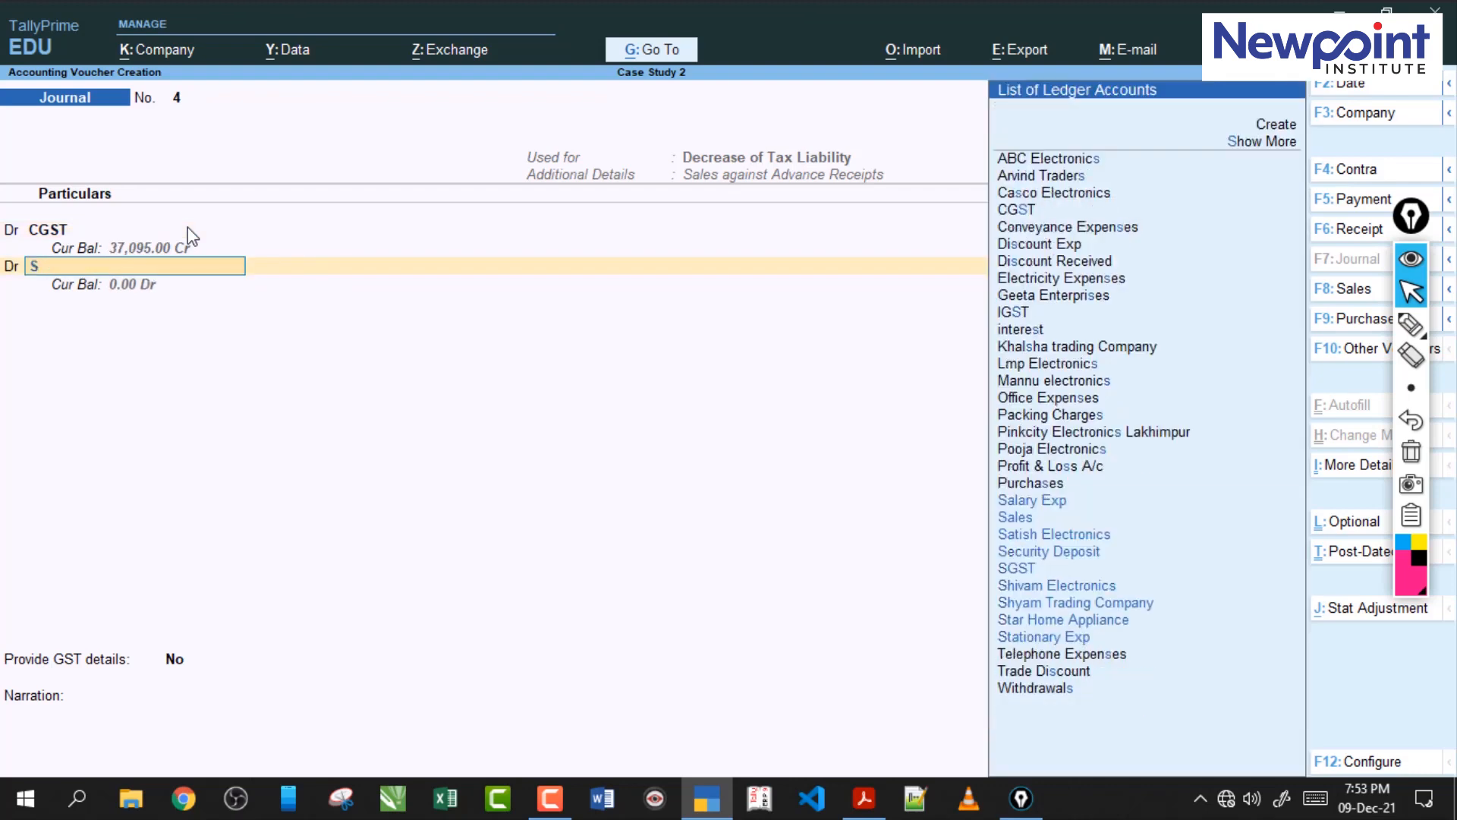
pyautogui.press('Down')
pyautogui.press('Down')
pyautogui.press('Down')
pyautogui.press('Down')
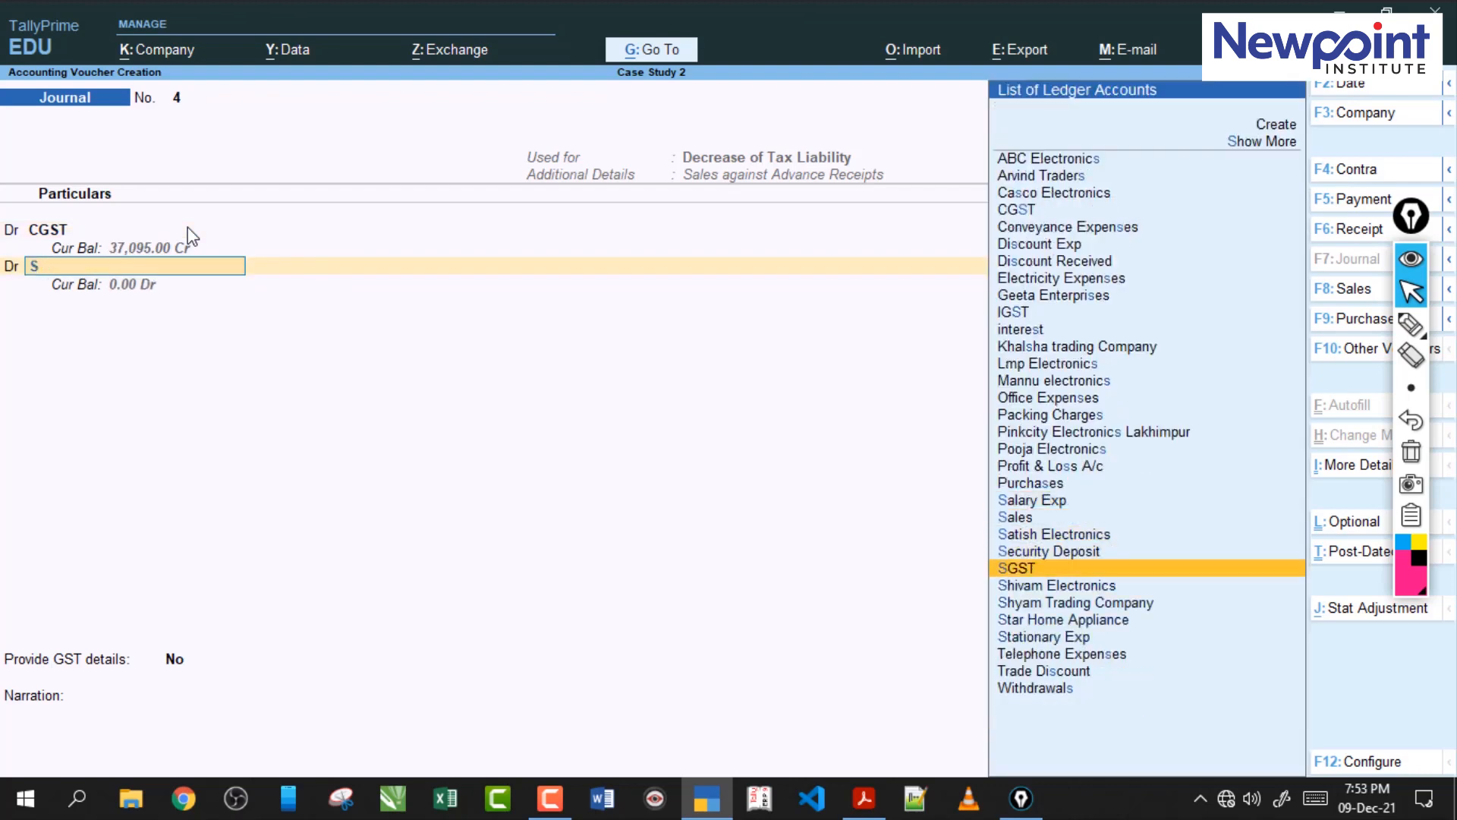
pyautogui.press('Return')
pyautogui.press('Return')
pyautogui.press('Return')
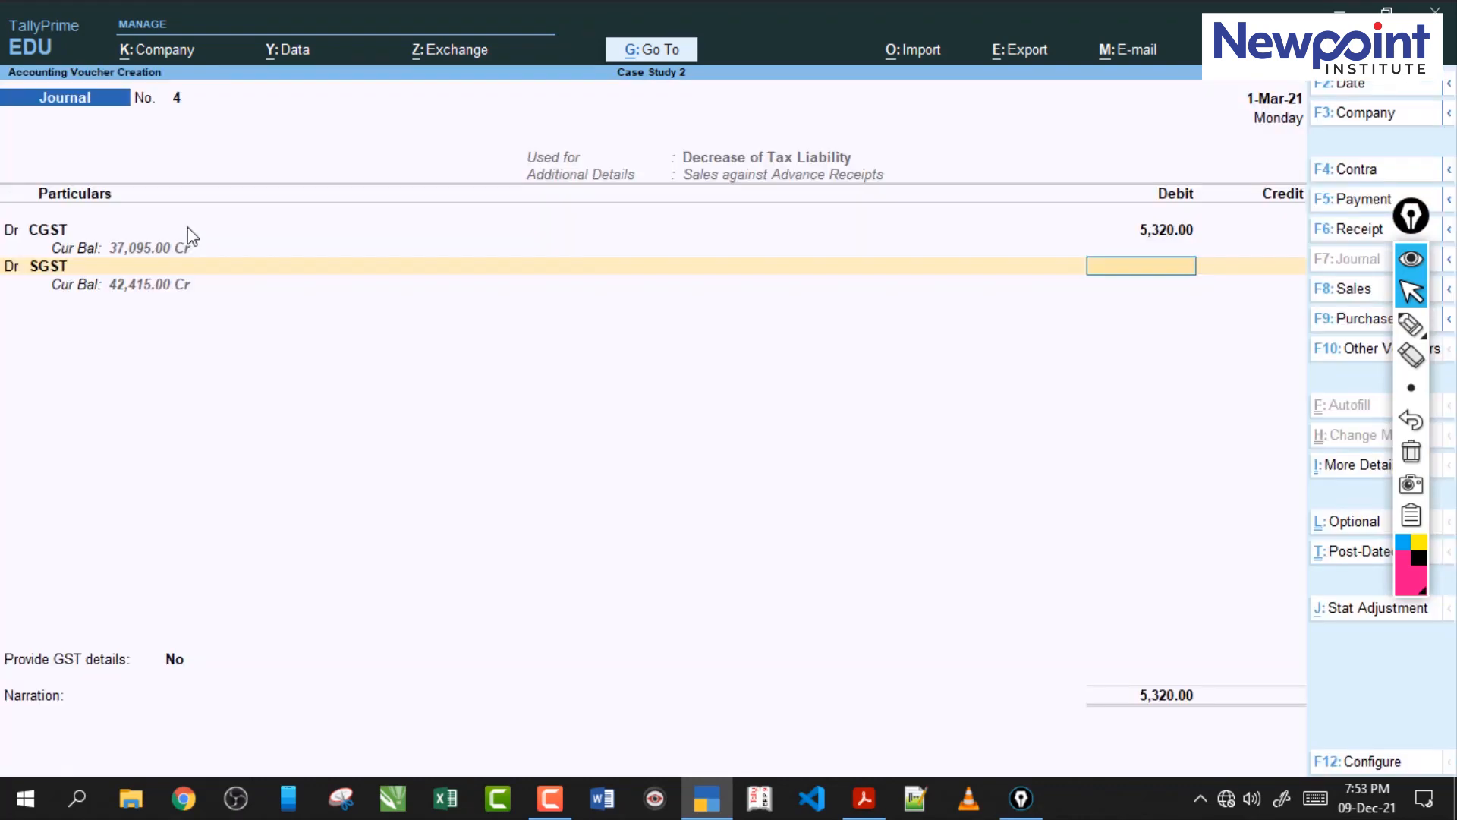
pyautogui.write('5320')
pyautogui.press('Return')
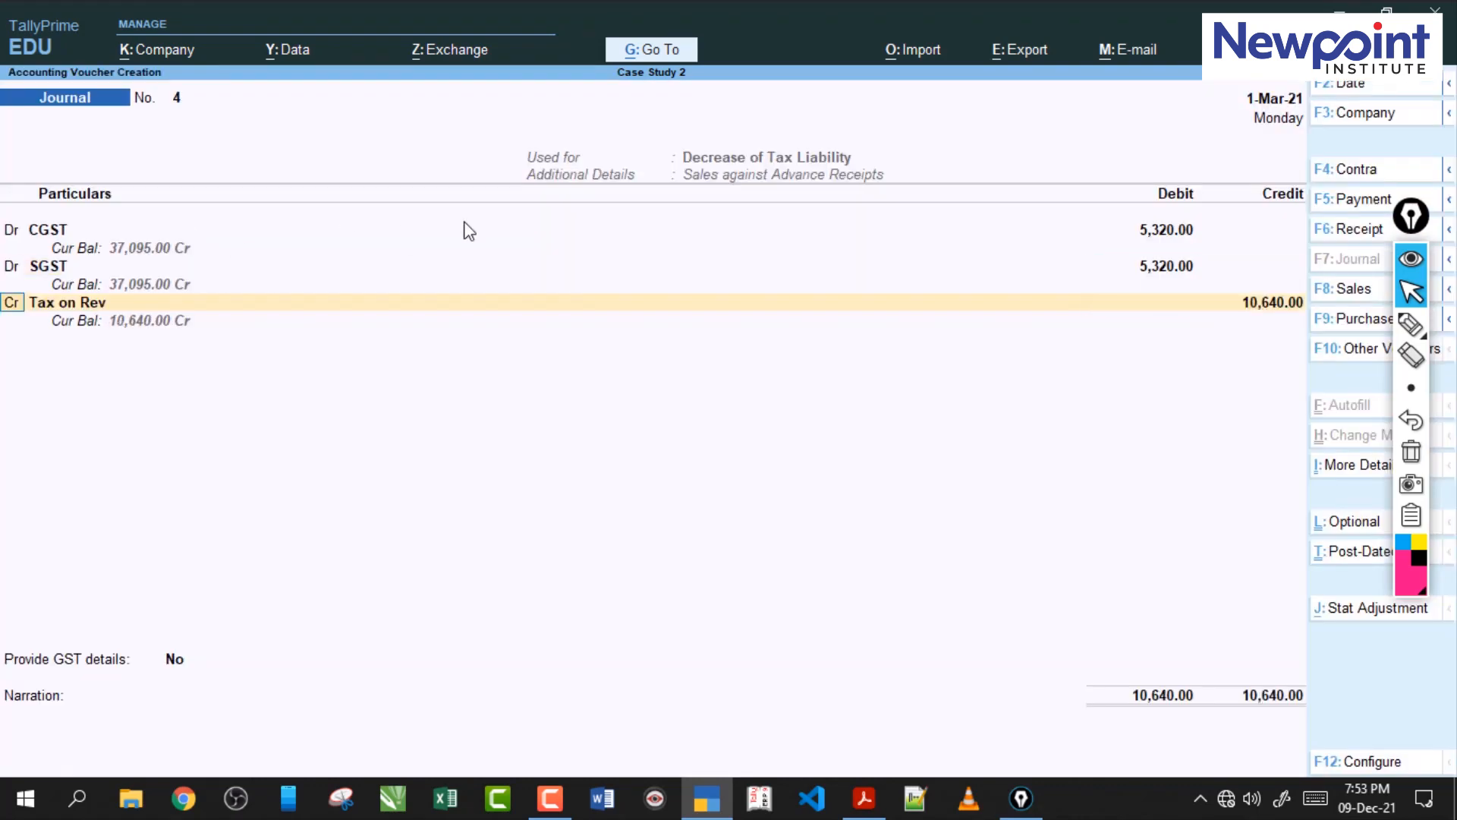
pyautogui.click(1411, 324)
pyautogui.moveTo(1066, 225)
pyautogui.mouseDown()
pyautogui.moveTo(1118, 242)
pyautogui.moveTo(1122, 291)
pyautogui.mouseUp()
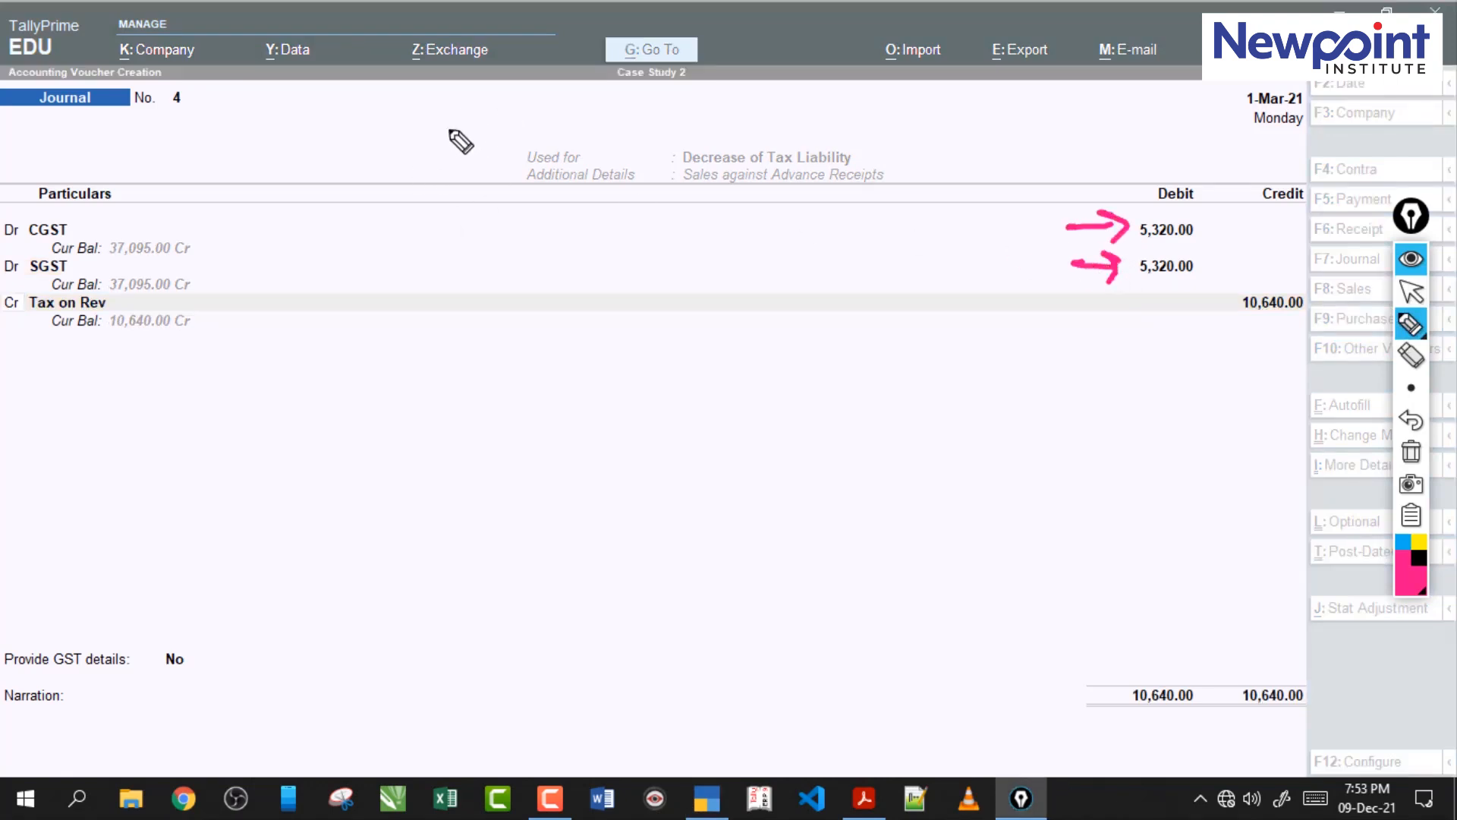
pyautogui.click(419, 137)
pyautogui.moveTo(420, 138); pyautogui.dragTo(508, 86)
pyautogui.moveTo(455, 77); pyautogui.dragTo(476, 136)
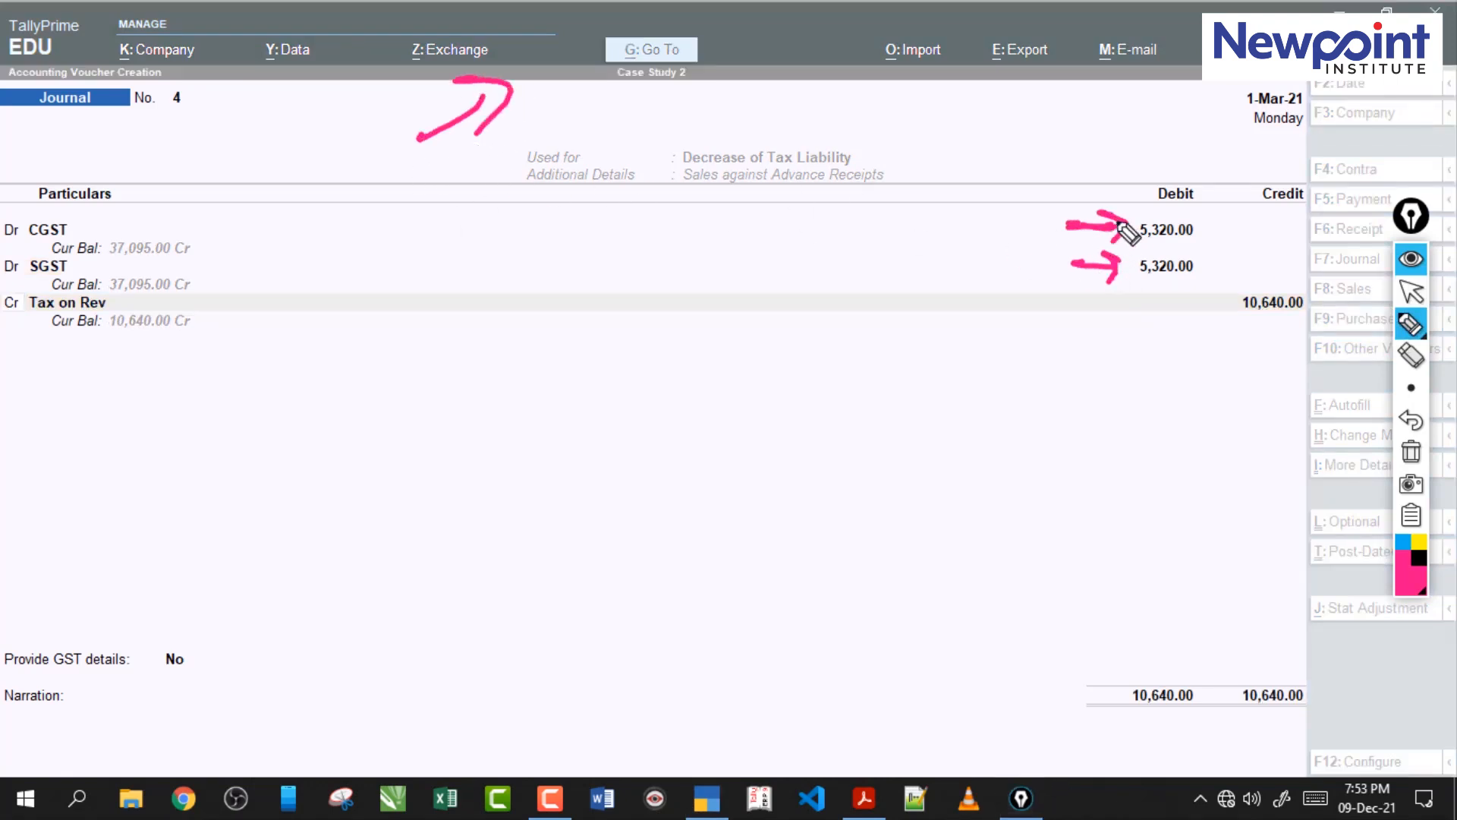
pyautogui.moveTo(1061, 270); pyautogui.dragTo(1120, 266)
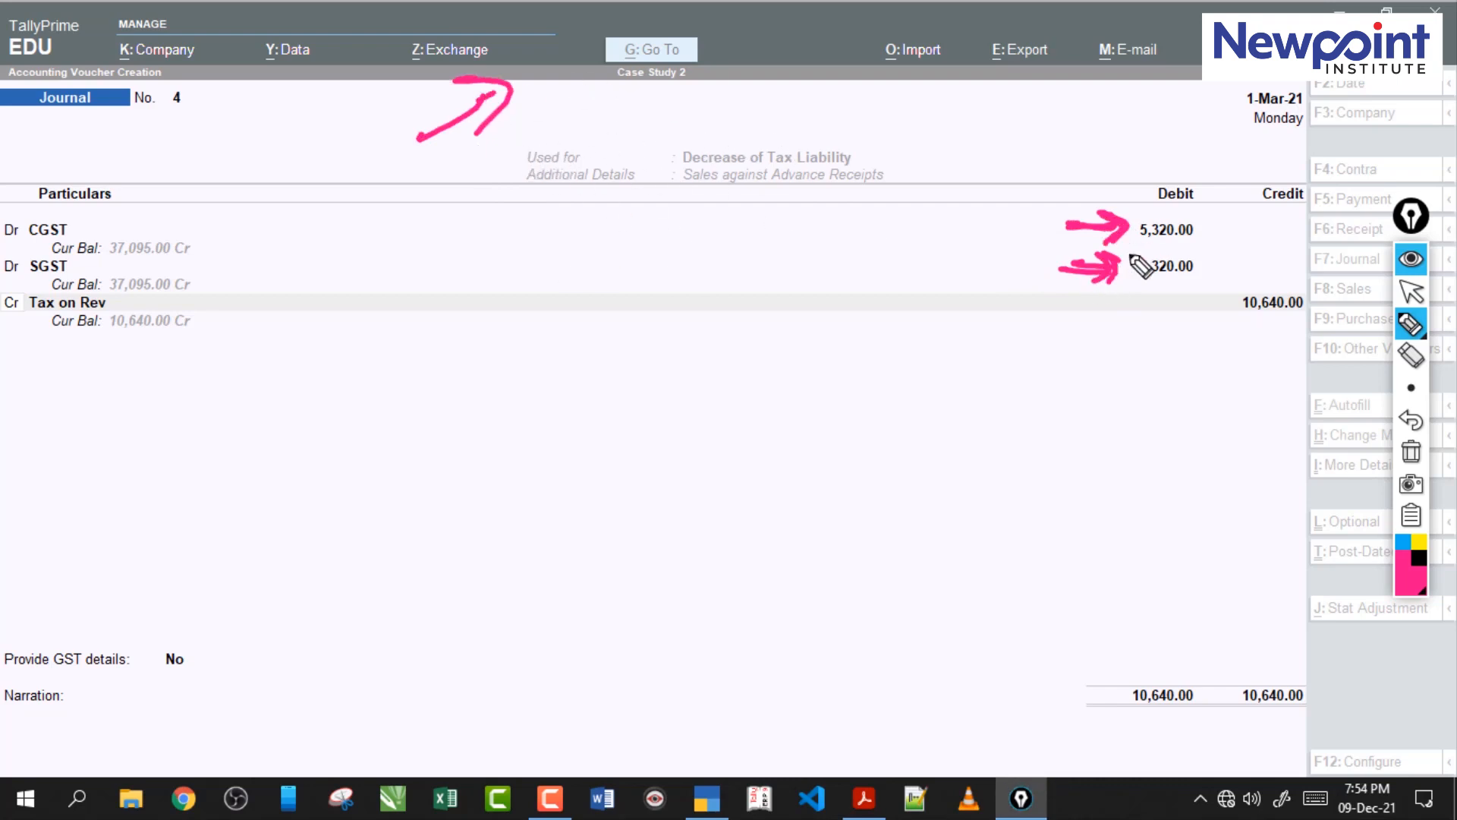
pyautogui.moveTo(535, 130); pyautogui.dragTo(481, 131)
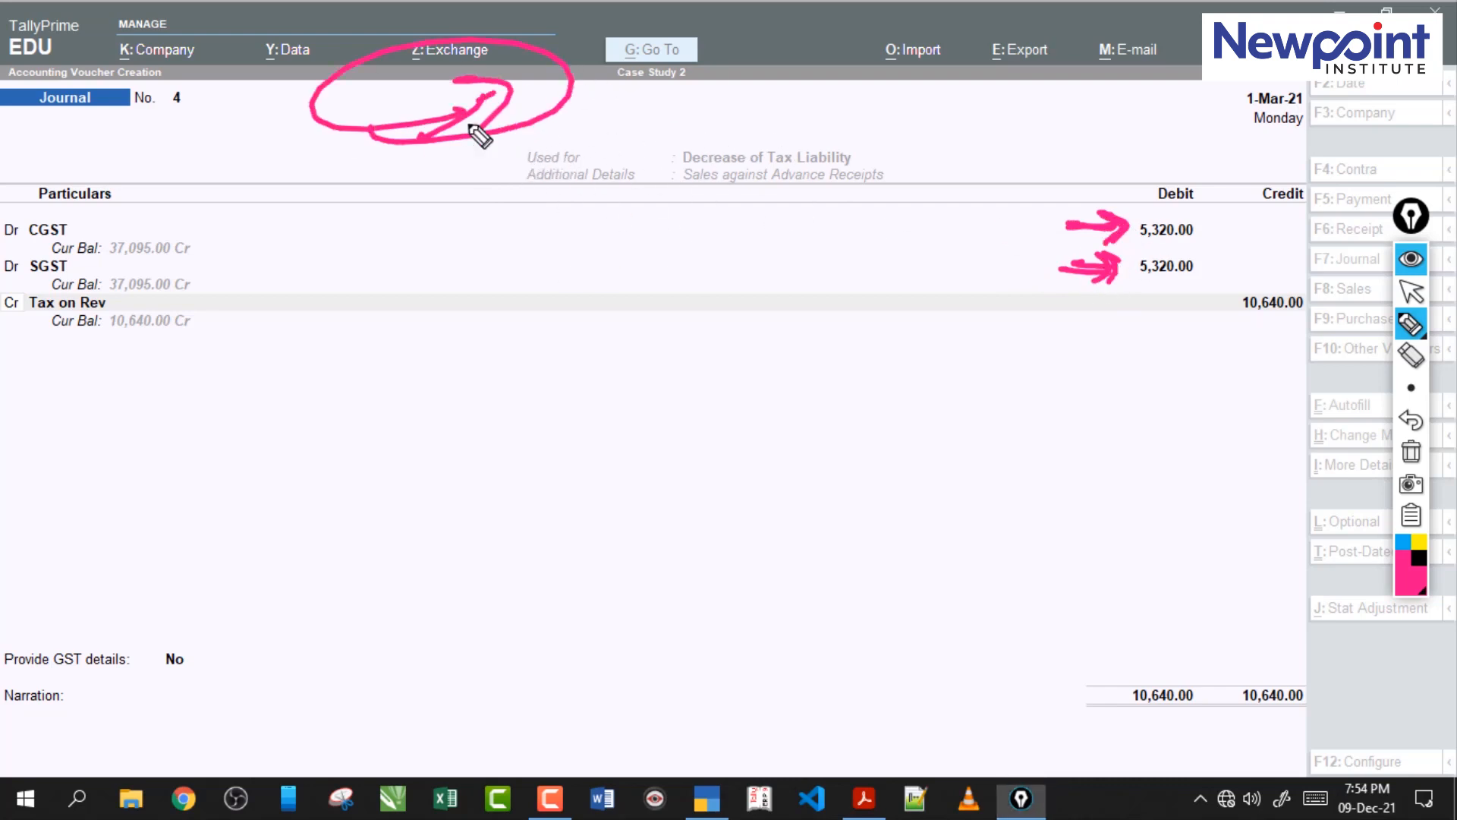
pyautogui.click(1414, 459)
pyautogui.click(1412, 290)
# Replace the credited ledger in the journal with Tax on Advance Receipt, keeping the 10,640 credit amount.
pyautogui.click(1224, 300)
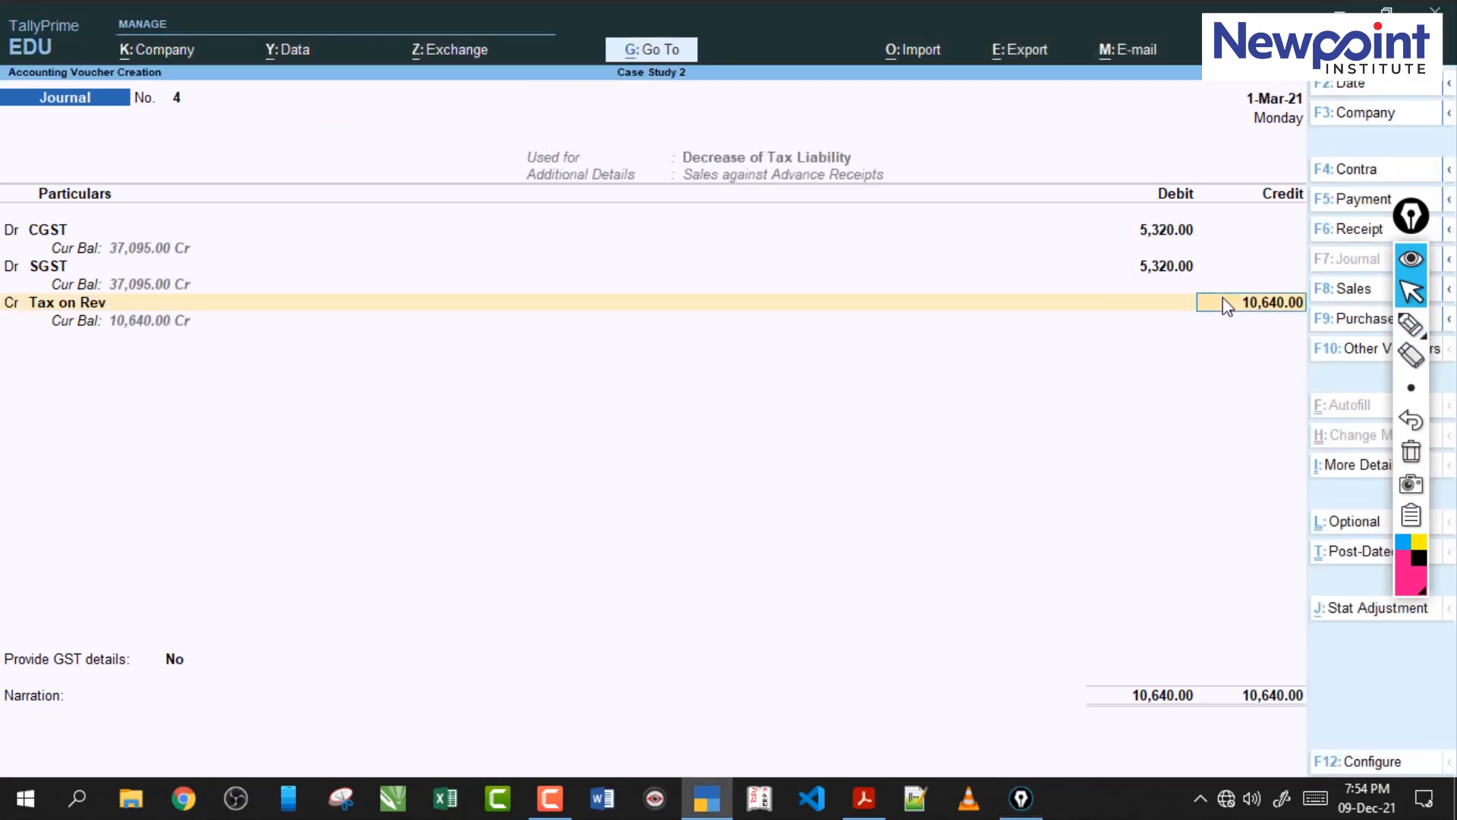
pyautogui.hotkey('shift', 'Tab')
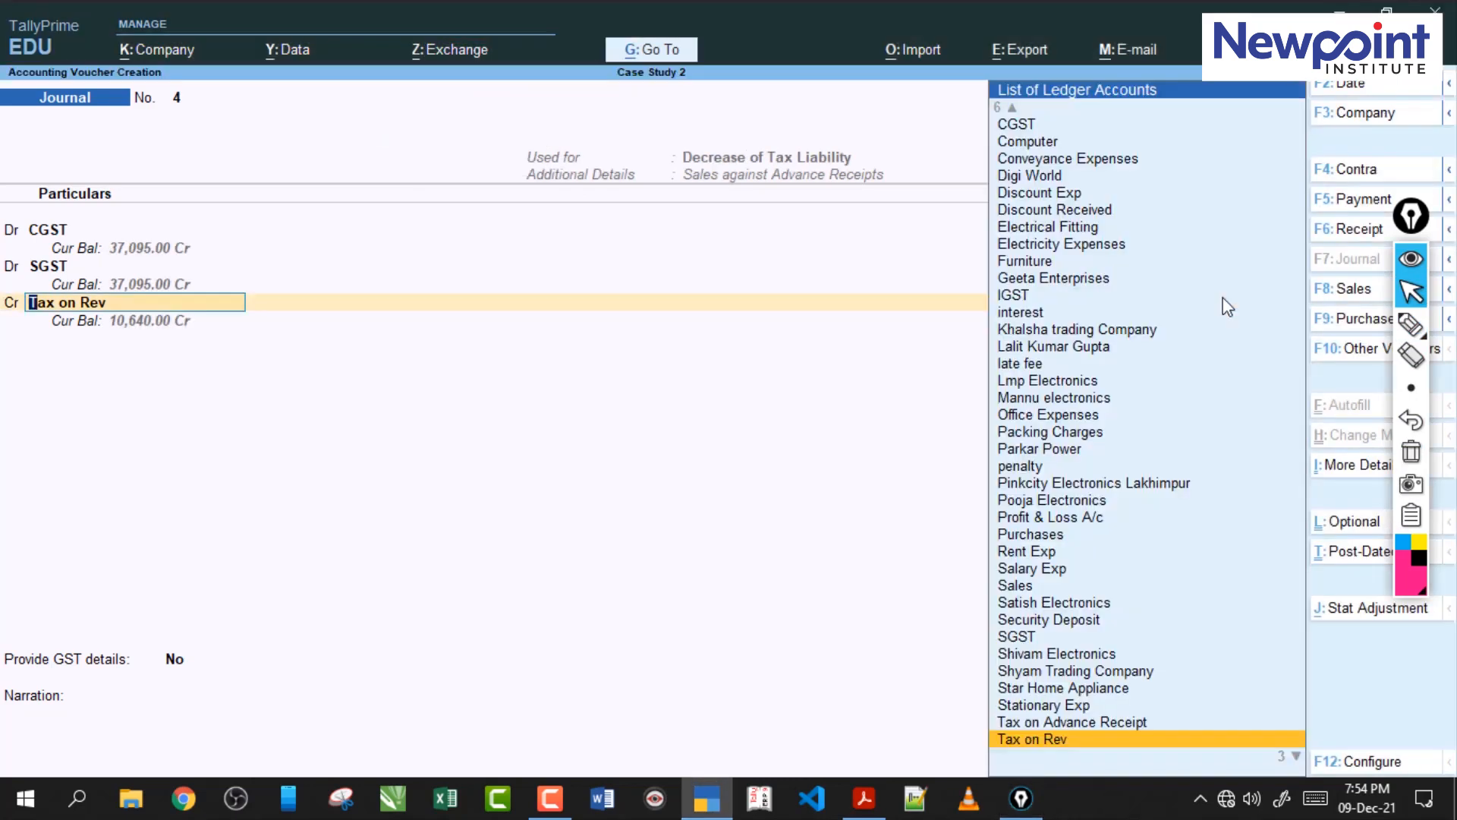
pyautogui.write('Ta')
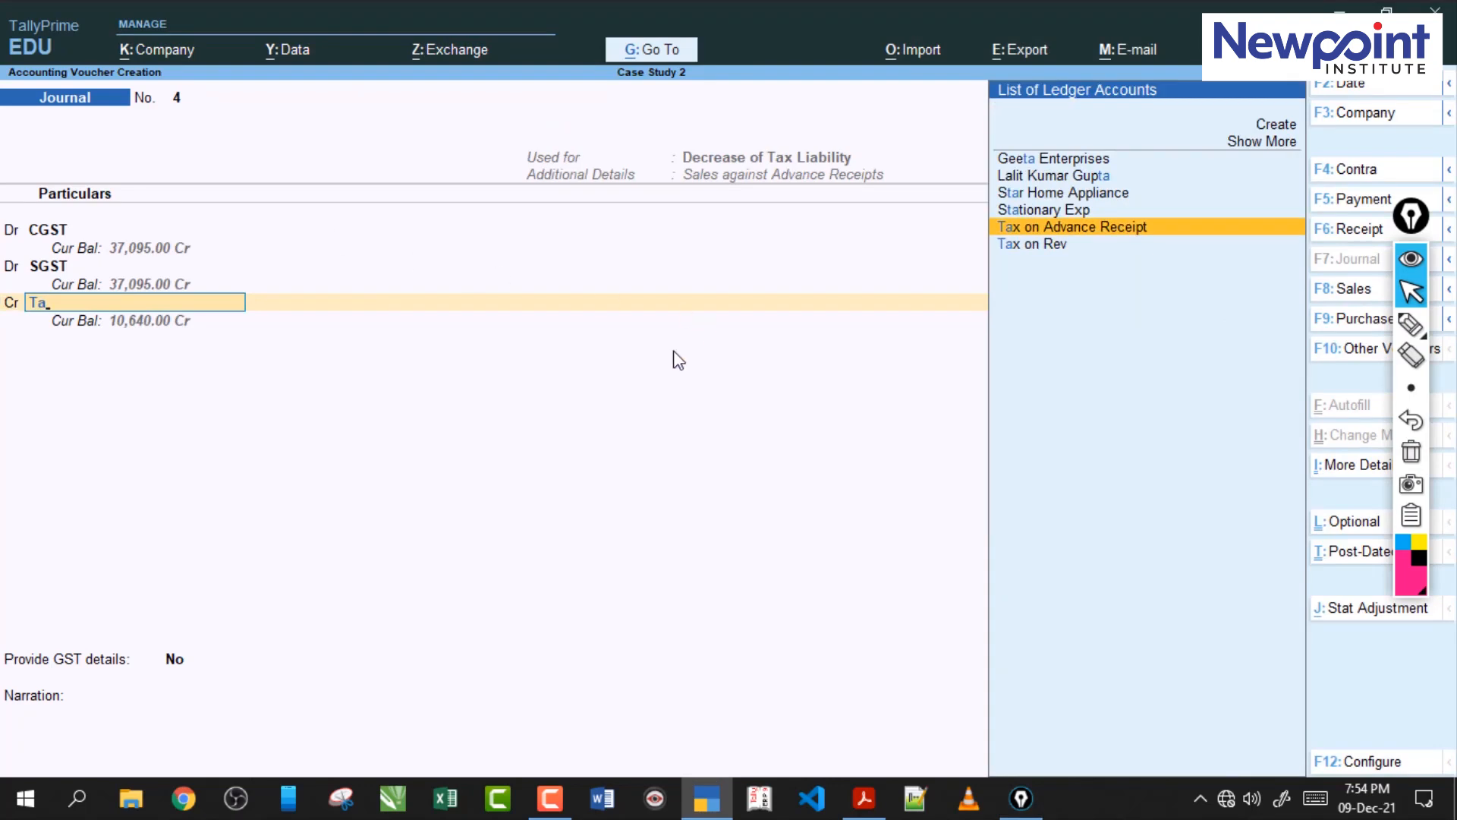
pyautogui.press('Return')
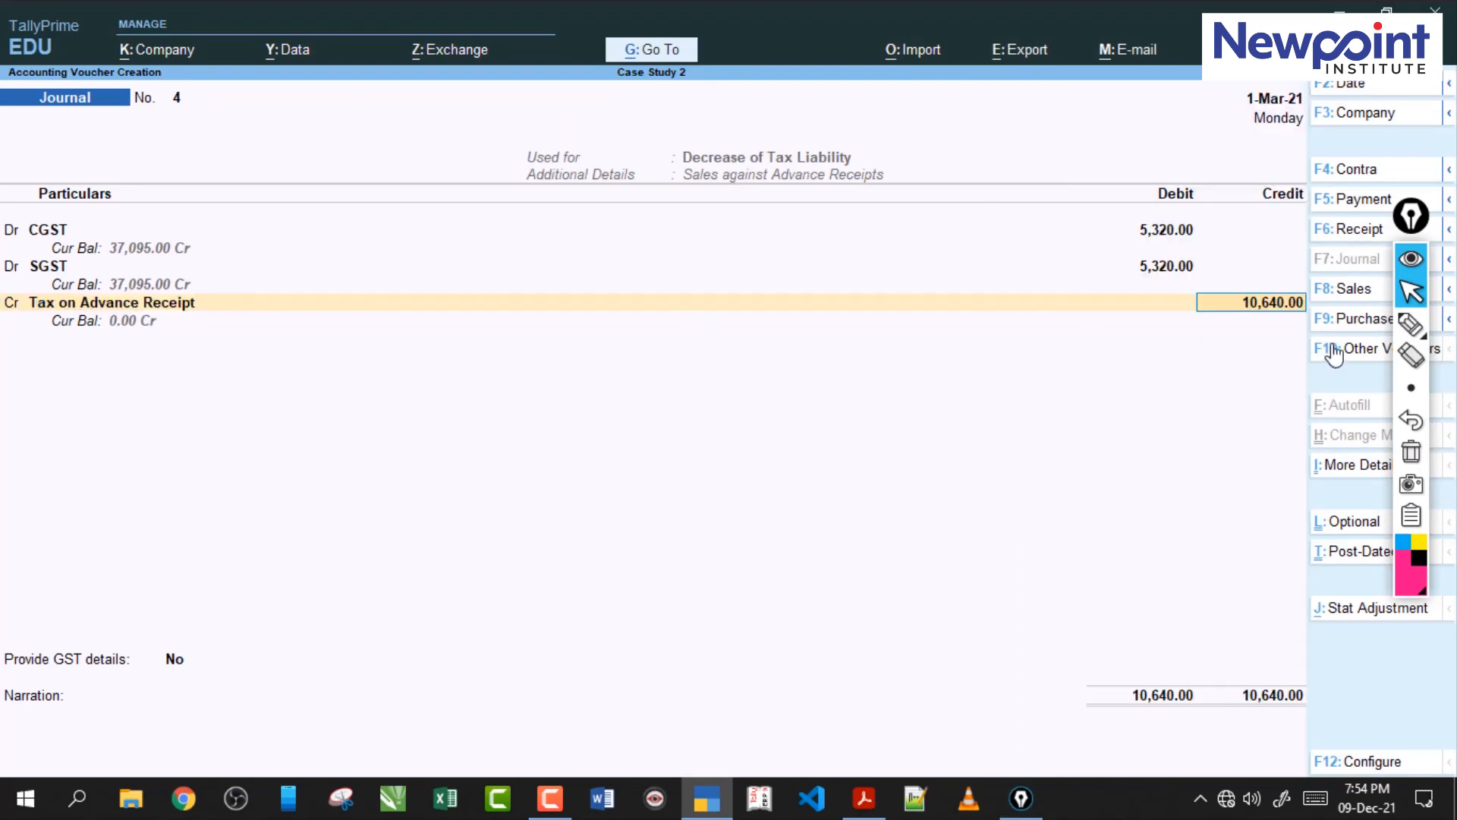
# Mark the Tax on Advance Receipt balance and its credit amount with the screen pen, and clear the marks.
pyautogui.click(1411, 324)
pyautogui.moveTo(171, 308)
pyautogui.mouseDown()
pyautogui.moveTo(103, 342)
pyautogui.moveTo(343, 328)
pyautogui.mouseUp()
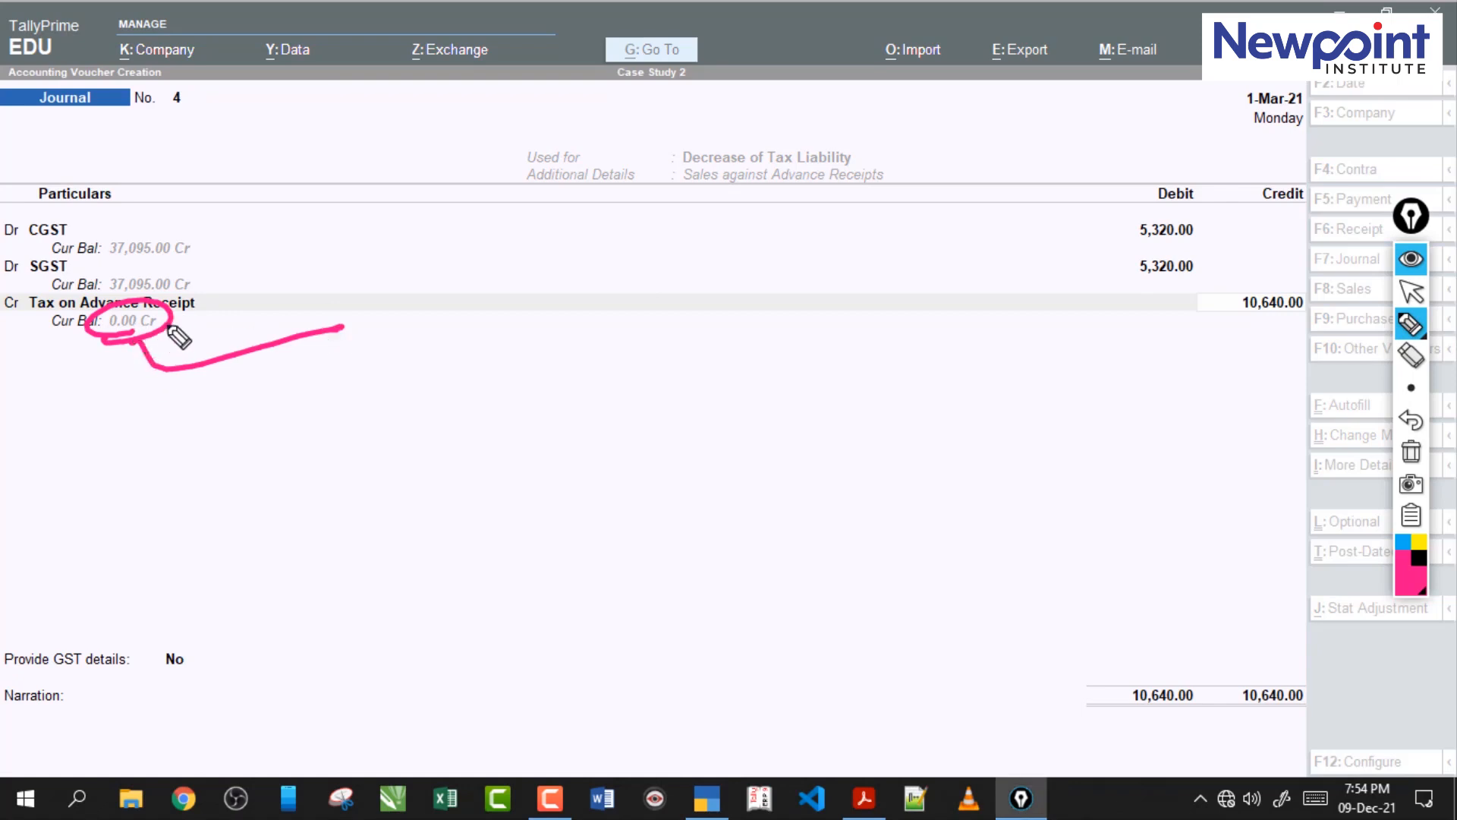
pyautogui.moveTo(1204, 324); pyautogui.dragTo(1291, 327)
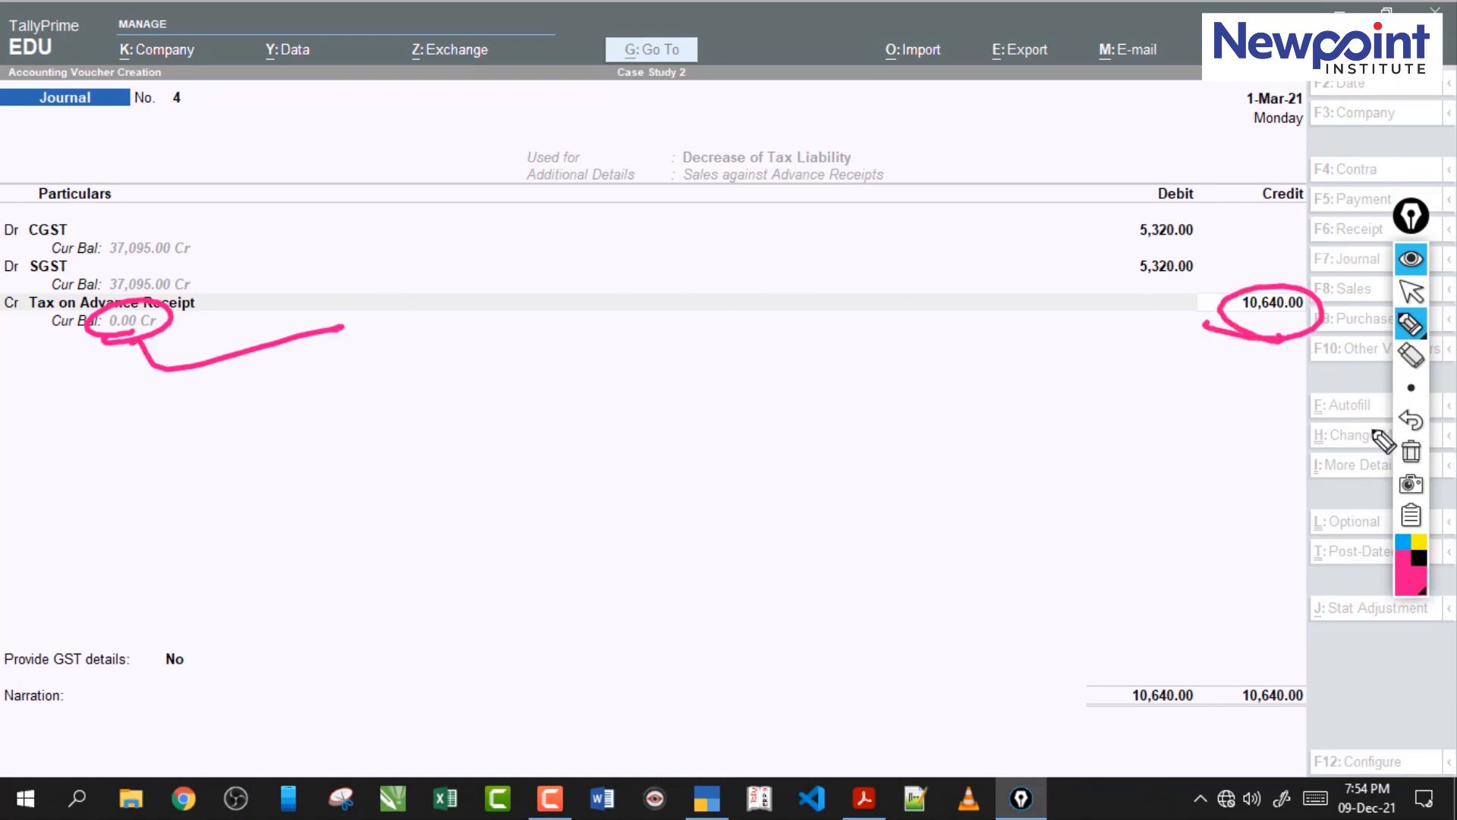
pyautogui.click(1411, 451)
pyautogui.click(1411, 292)
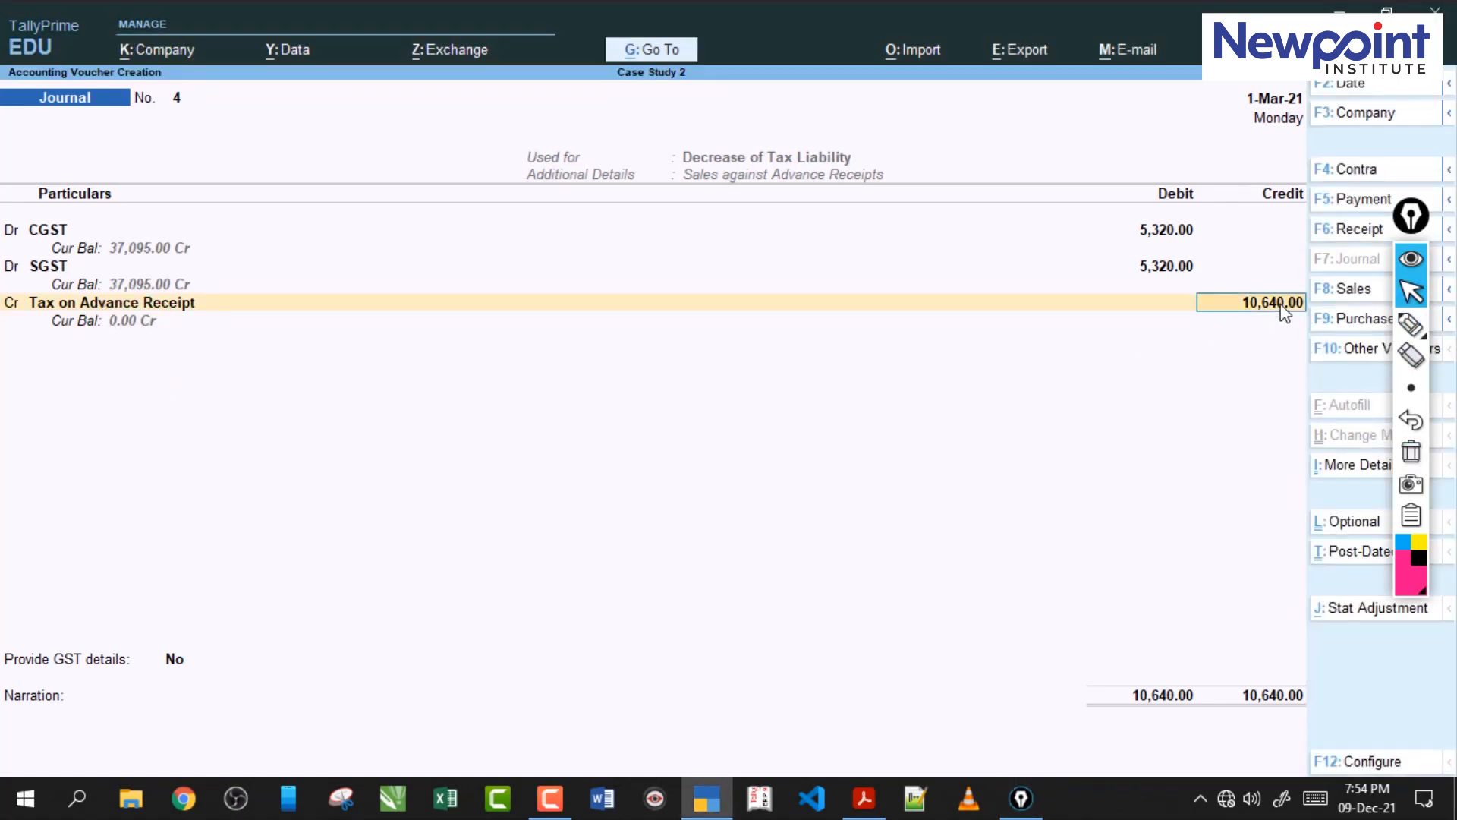
# Accept the remaining journal fields without a narration and save the GST adjustment voucher.
pyautogui.press('Return')
pyautogui.press('Return')
pyautogui.press('Return')
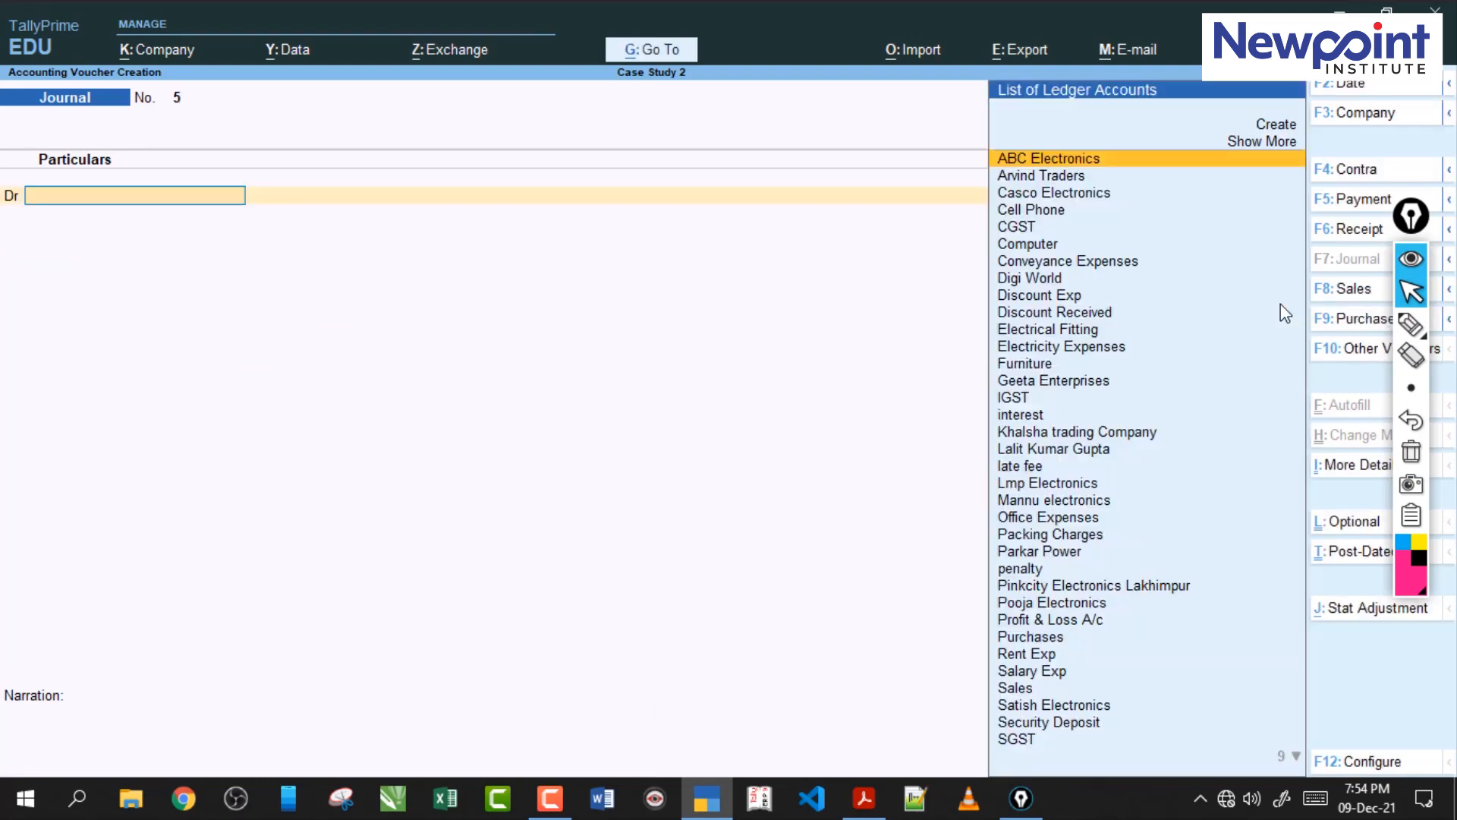
# Switch to the case study PDF and examine transaction 83, marking the purchase, supplier, dealer type and advance payment, and clear the marks.
pyautogui.click(863, 797)
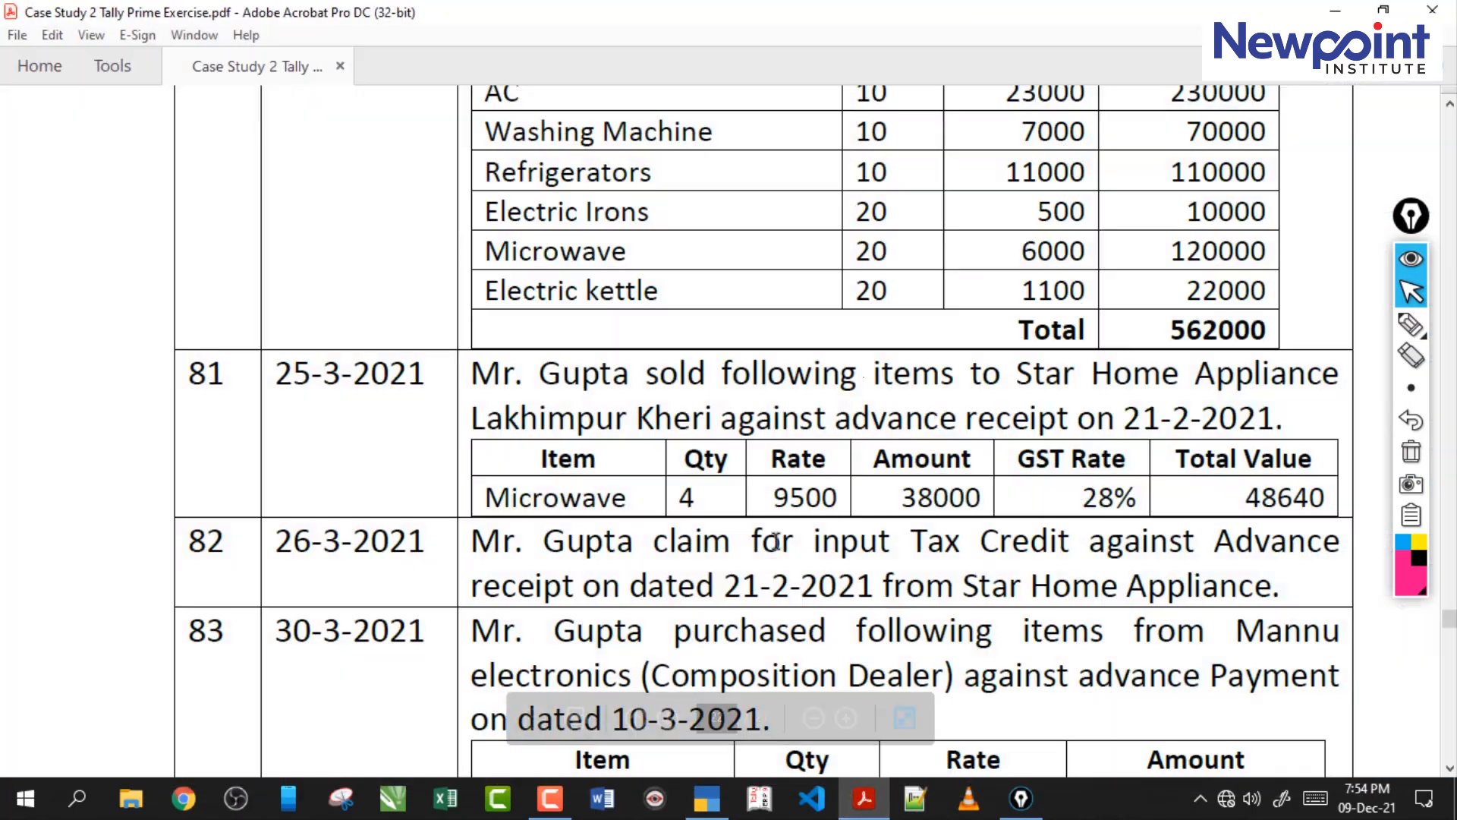
pyautogui.scroll(-5, 762, 524)
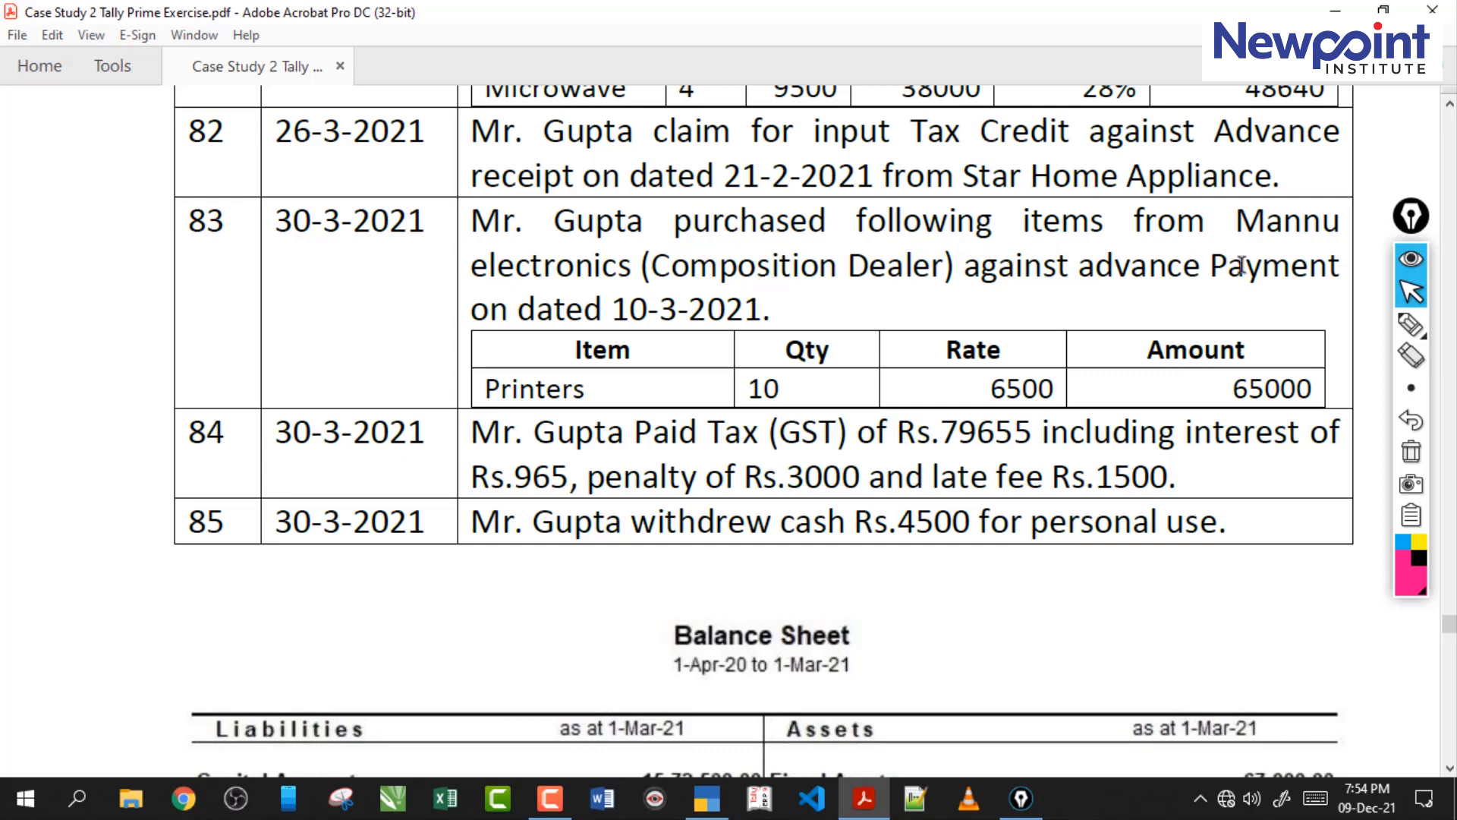
pyautogui.click(1411, 325)
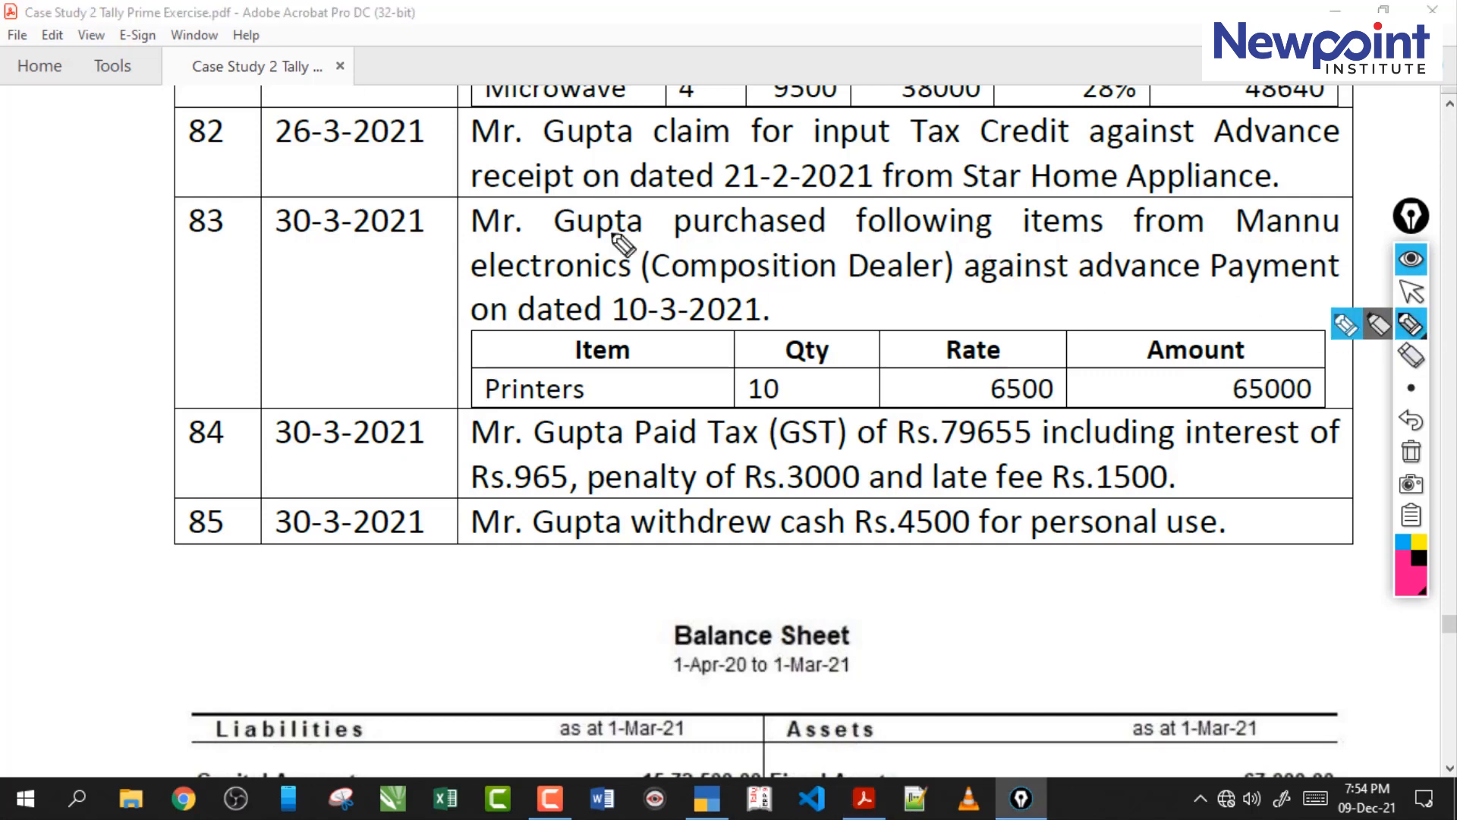
pyautogui.moveTo(1225, 243); pyautogui.dragTo(1314, 248)
pyautogui.moveTo(497, 290); pyautogui.dragTo(619, 280)
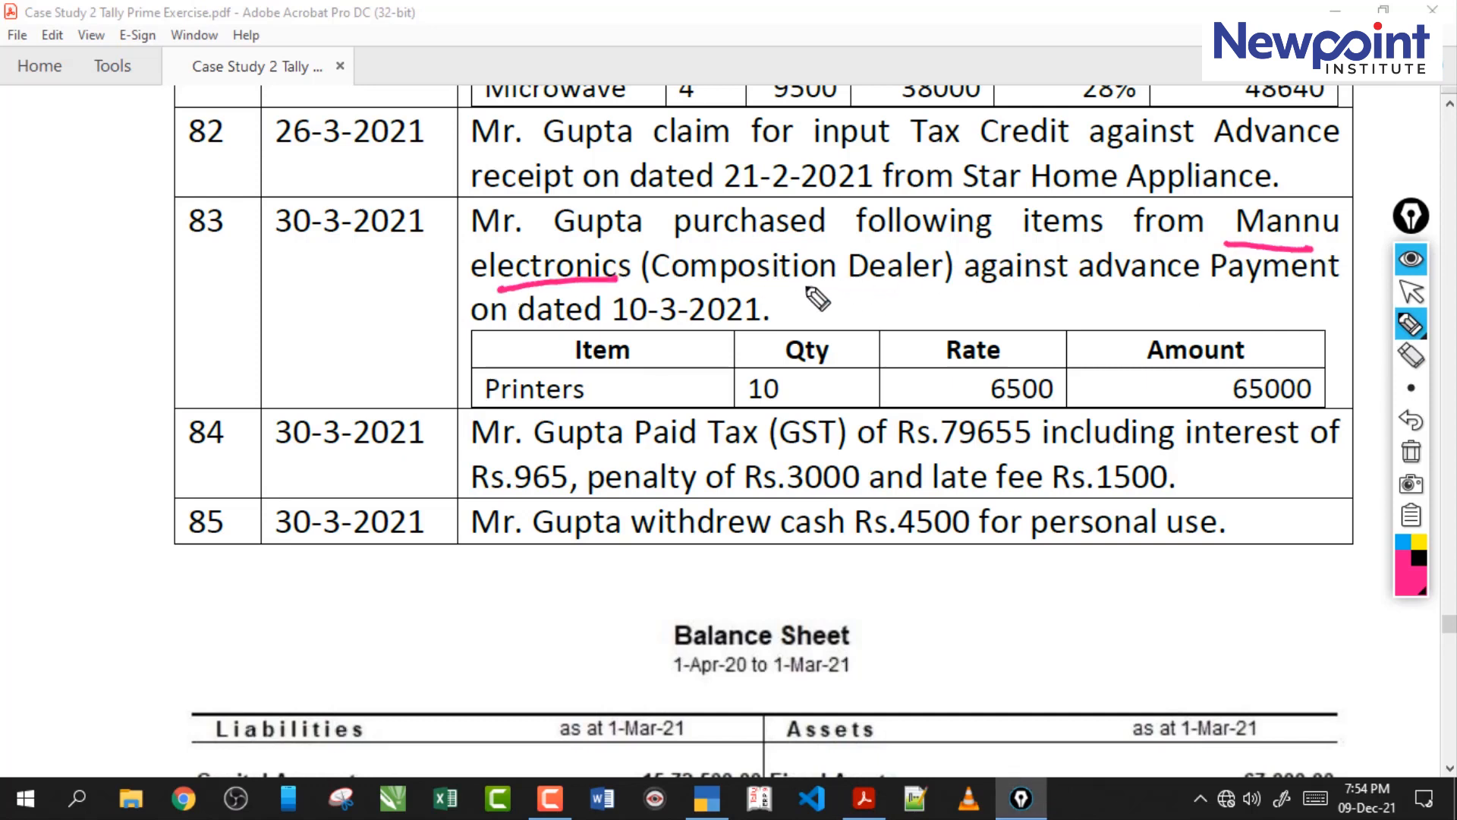
pyautogui.moveTo(696, 287); pyautogui.dragTo(900, 281)
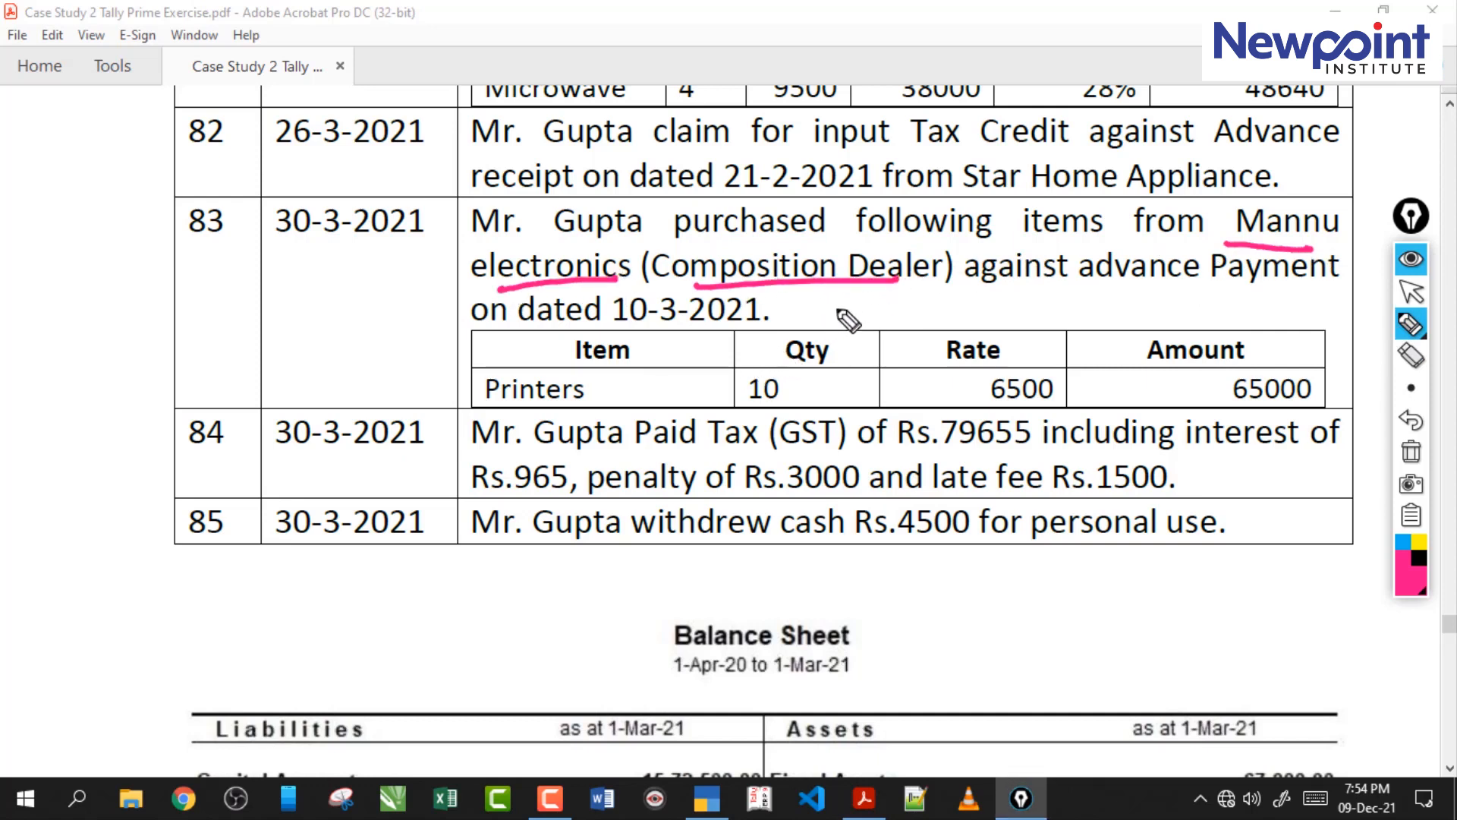
pyautogui.moveTo(681, 231); pyautogui.dragTo(787, 245)
pyautogui.moveTo(844, 202); pyautogui.dragTo(778, 249)
pyautogui.moveTo(1122, 291); pyautogui.dragTo(1262, 301)
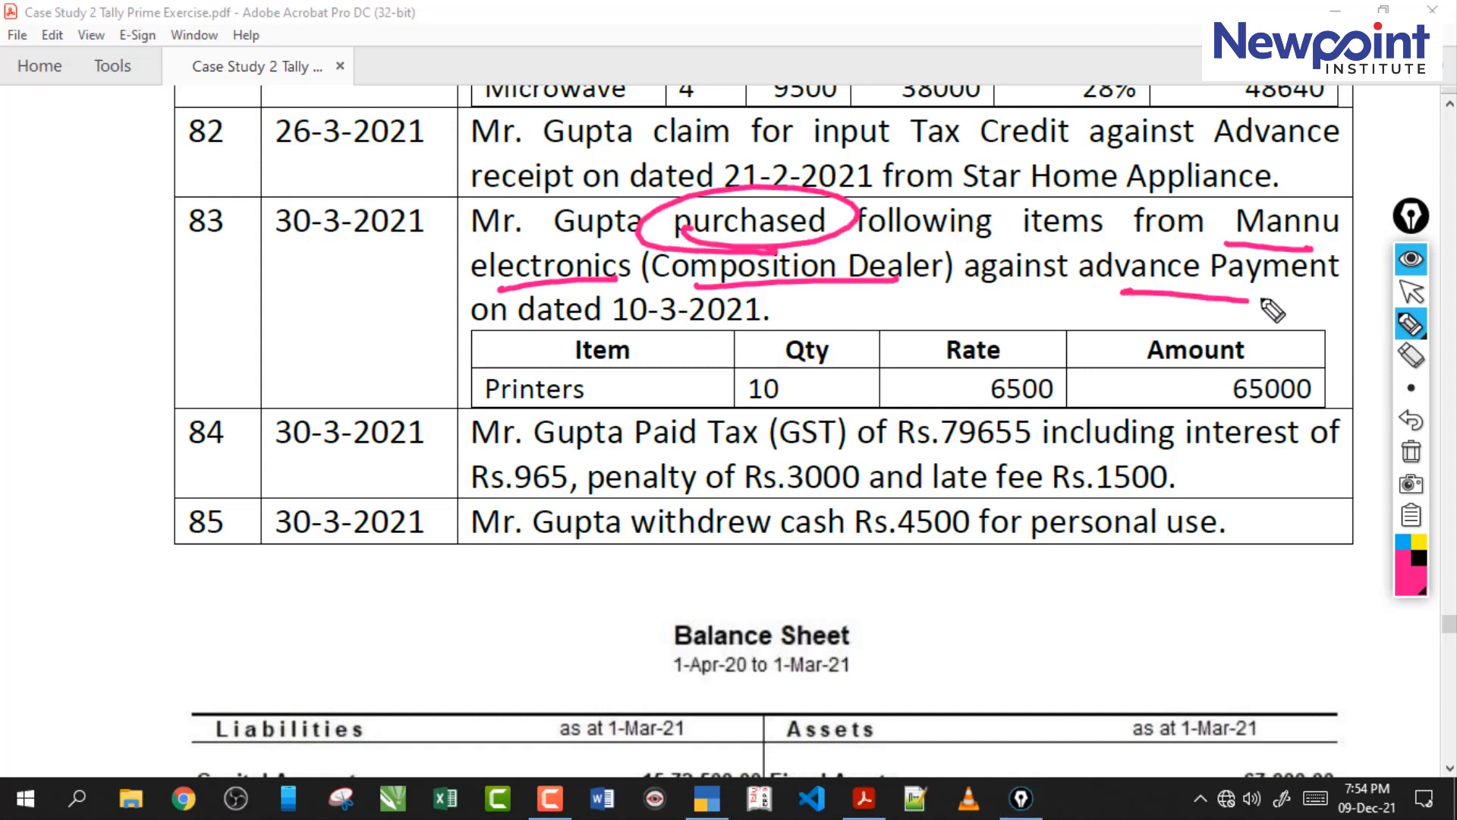
pyautogui.click(1411, 451)
pyautogui.click(1411, 298)
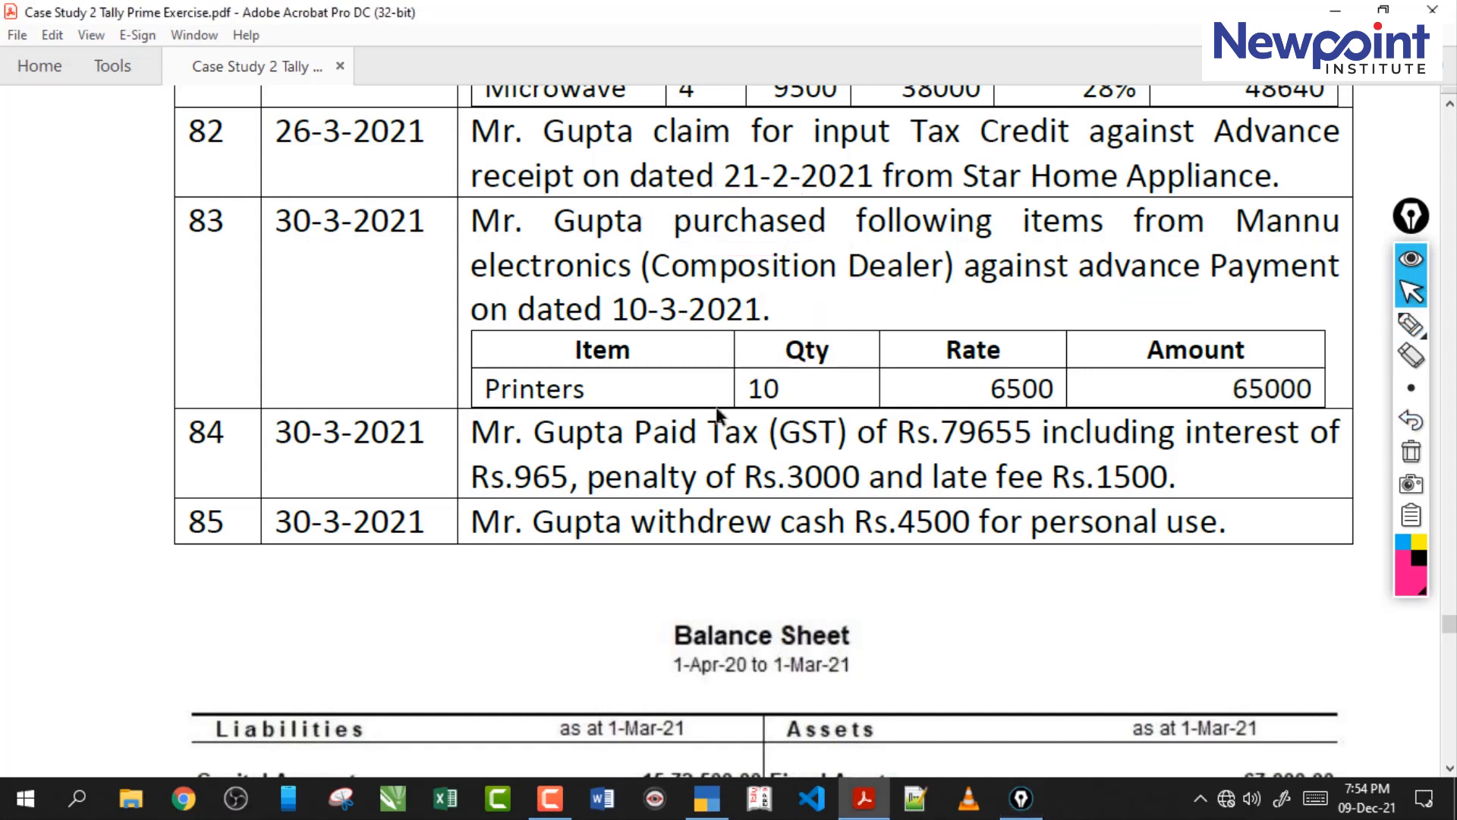
# Switch to TallyPrime and start a purchase voucher with Mannu electronics as the party and Purchases as the purchase ledger.
pyautogui.click(708, 799)
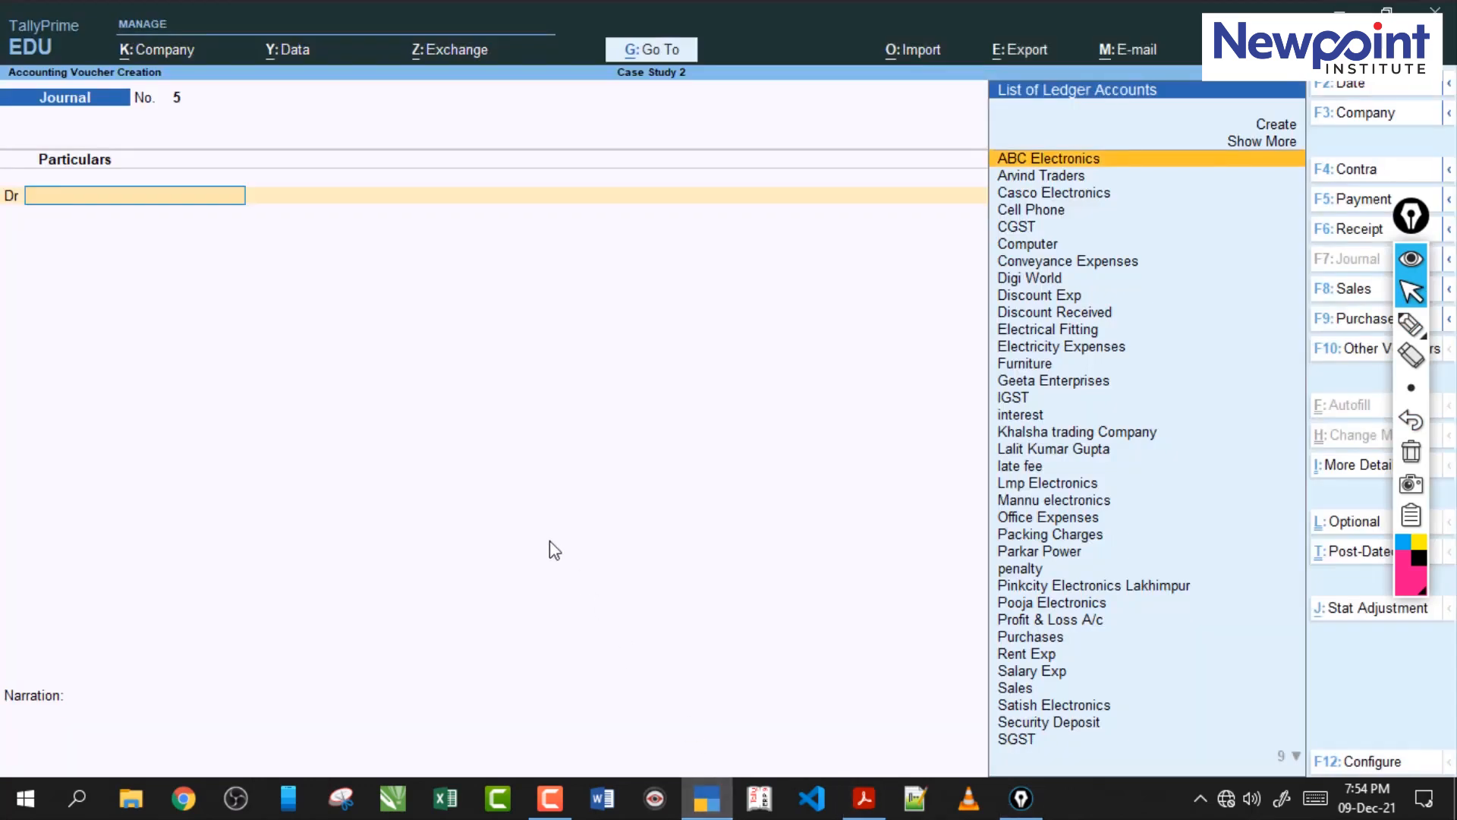
pyautogui.press('F9')
pyautogui.press('Return')
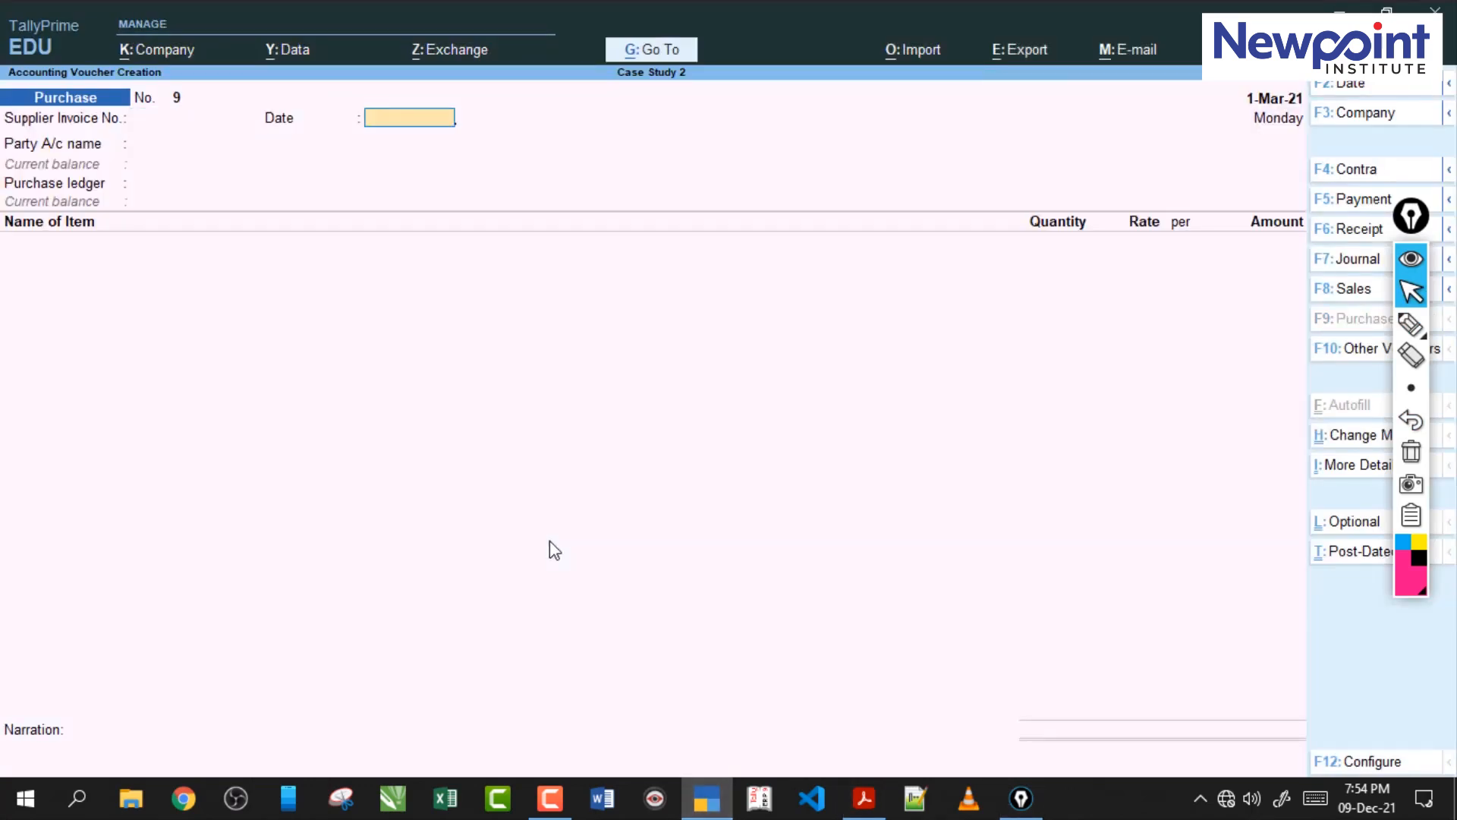
pyautogui.press('Return')
pyautogui.write('M')
pyautogui.press('Return')
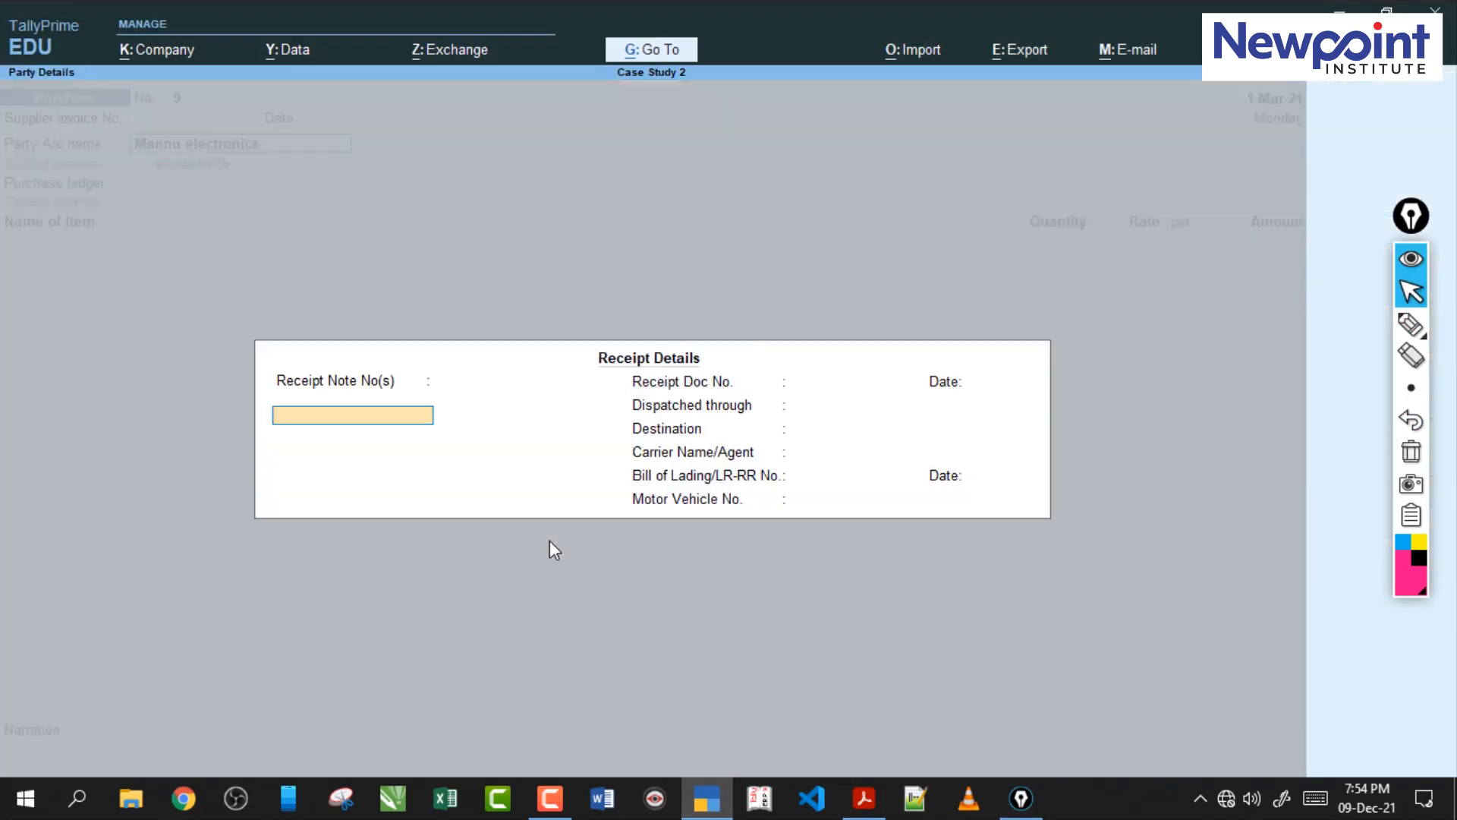
pyautogui.hotkey('ctrl', 'a')
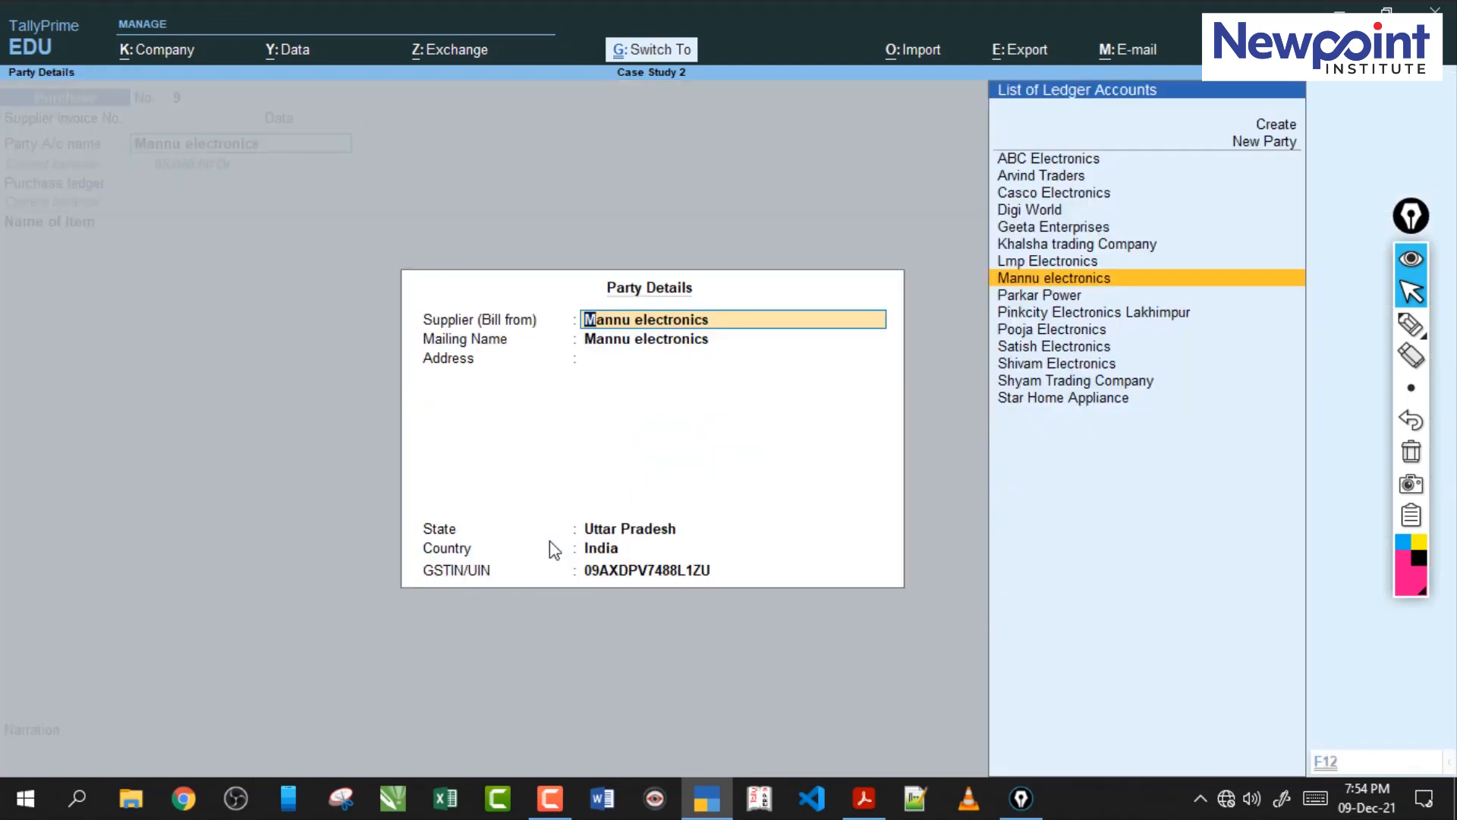
pyautogui.hotkey('ctrl', 'a')
pyautogui.press('Return')
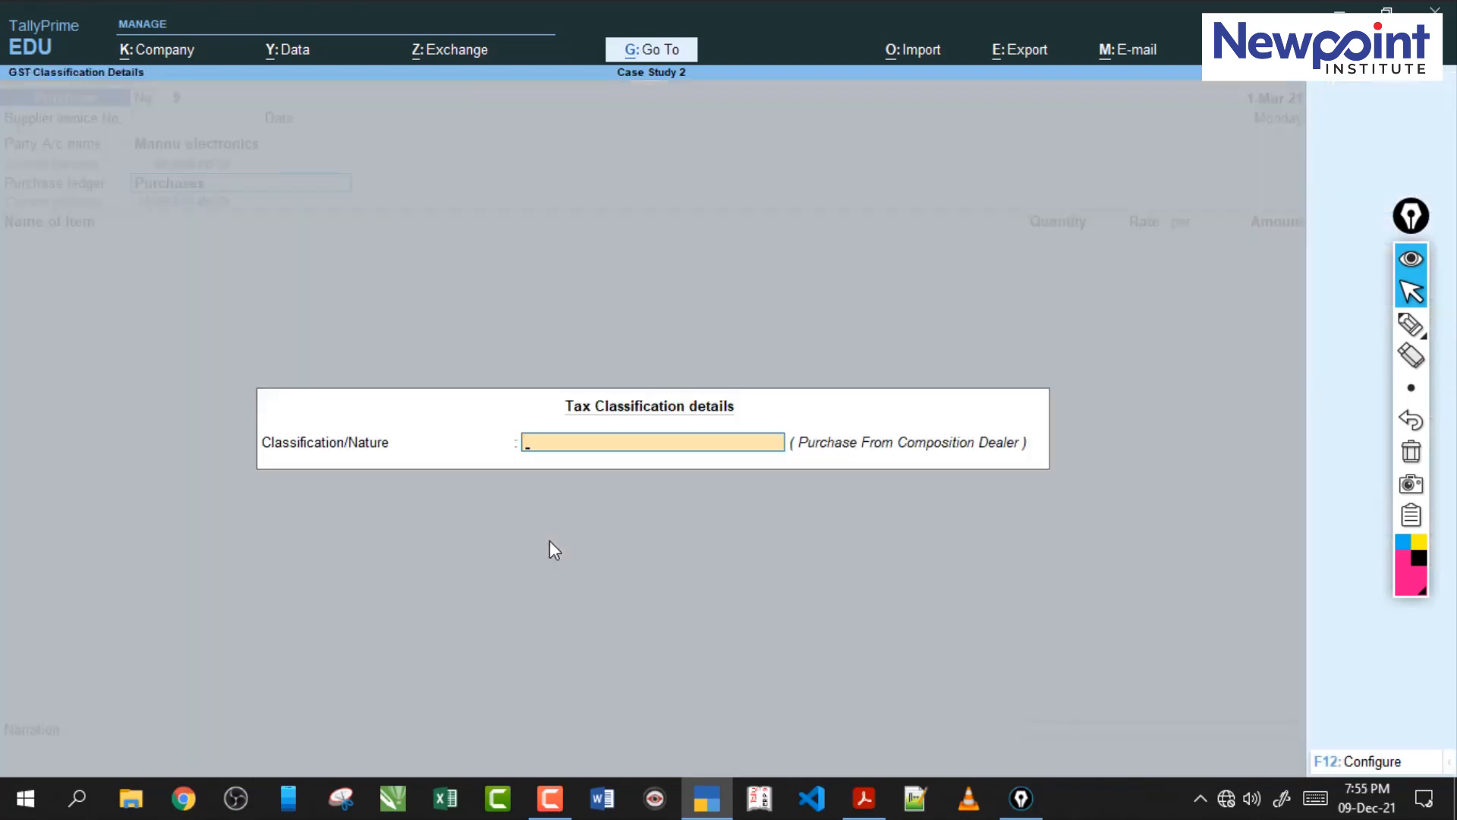
# Set the purchase's tax classification to Purchase From Composition Dealer.
pyautogui.write('P')
pyautogui.press('Down')
pyautogui.press('Down')
pyautogui.press('Down')
pyautogui.press('Down')
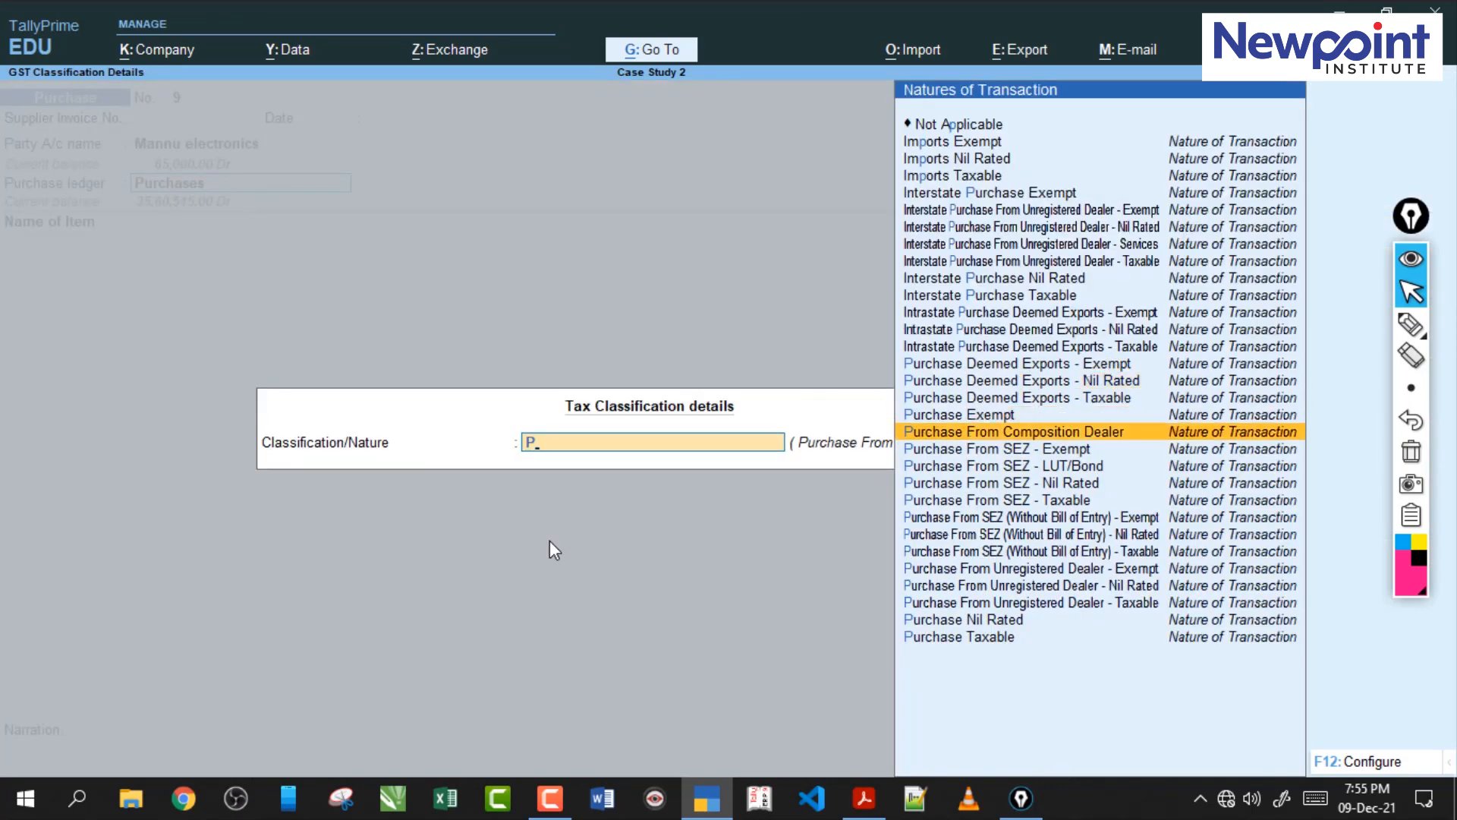
pyautogui.press('Return')
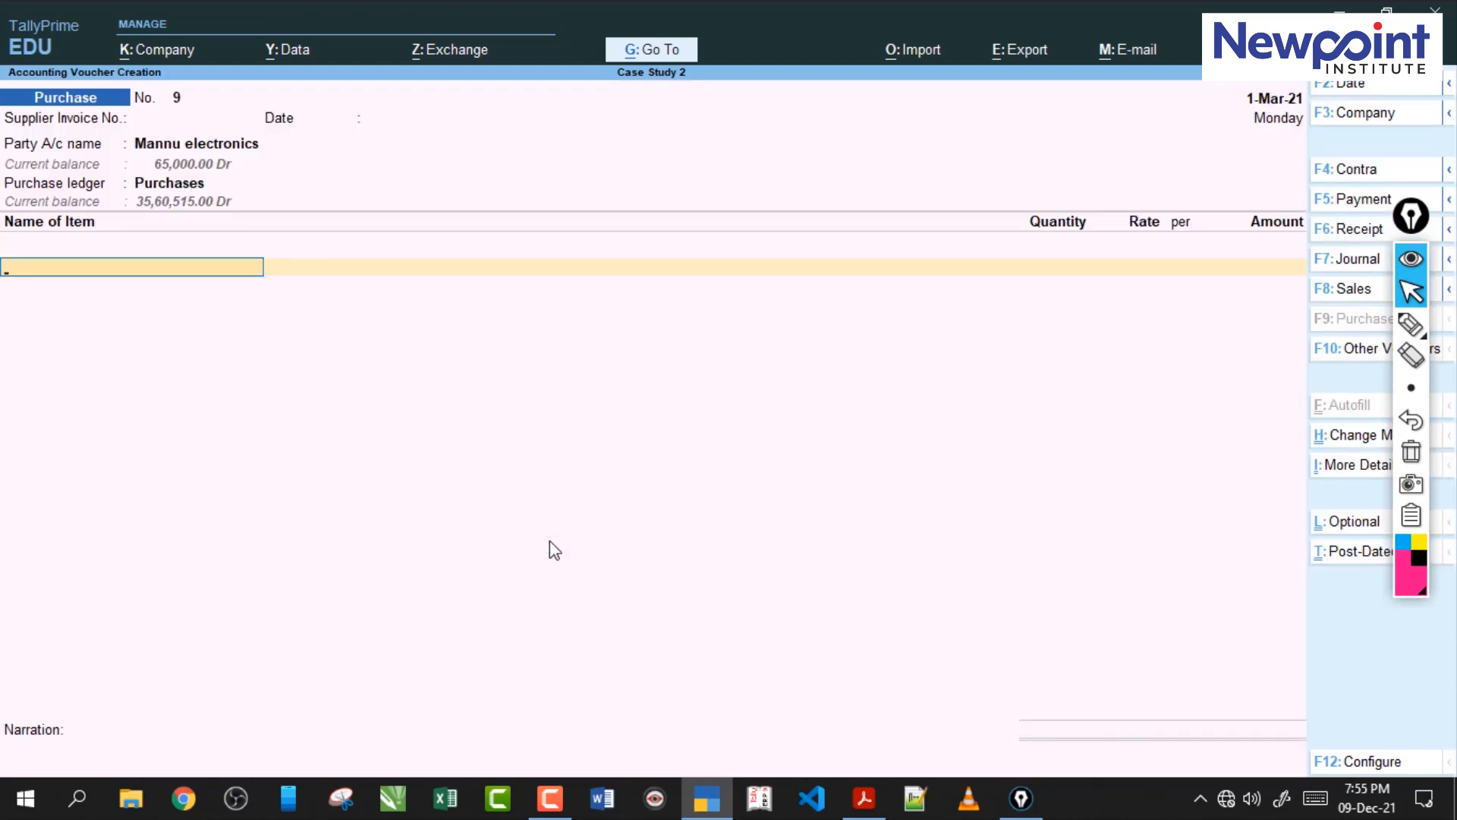
# Check the item in the case study PDF and add 10 nos of Printers at 6,500 to the purchase, allocated to Nirmal Nagar.
pyautogui.click(866, 810)
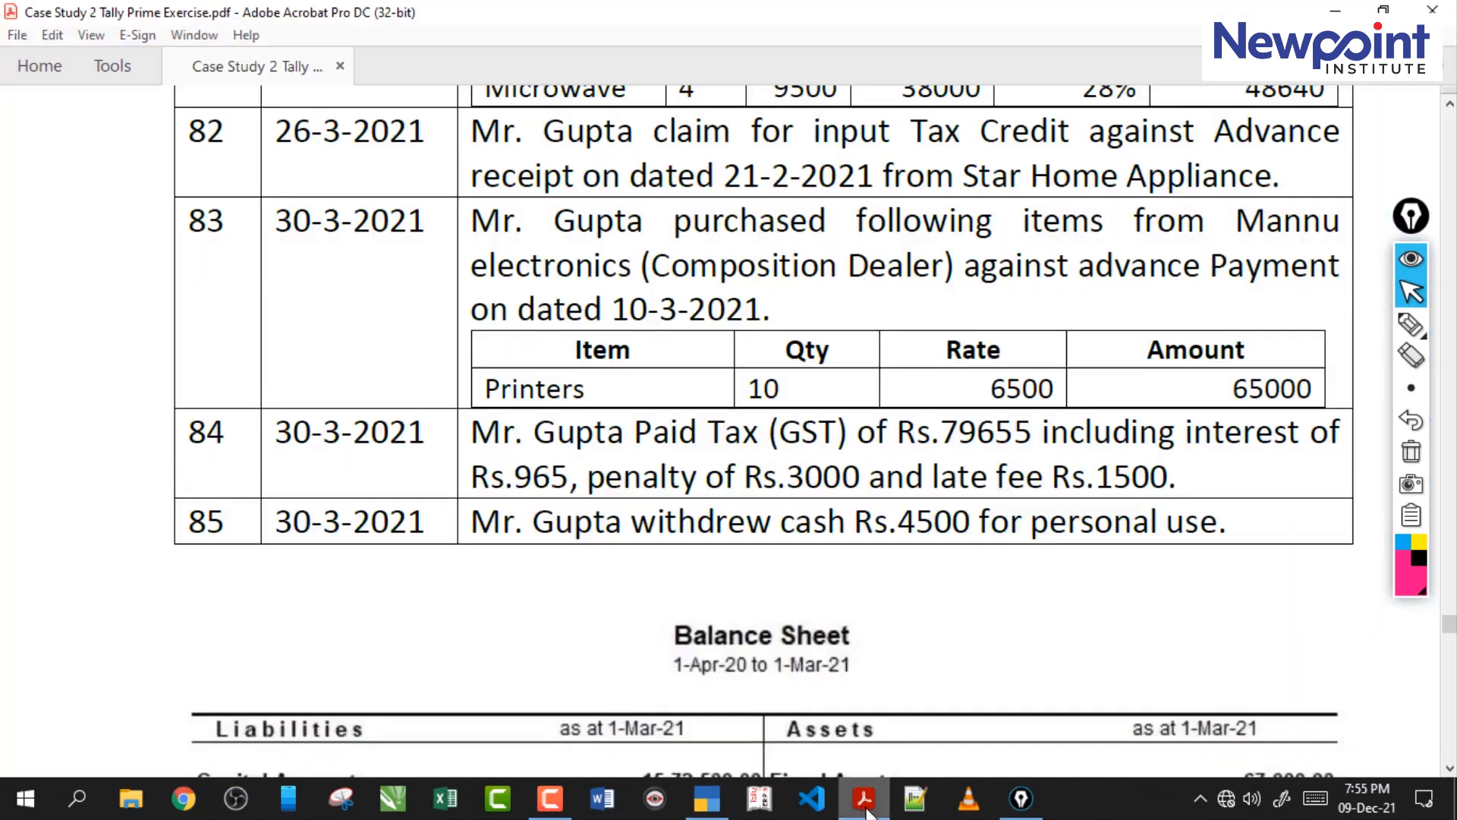
pyautogui.click(866, 811)
pyautogui.write('P')
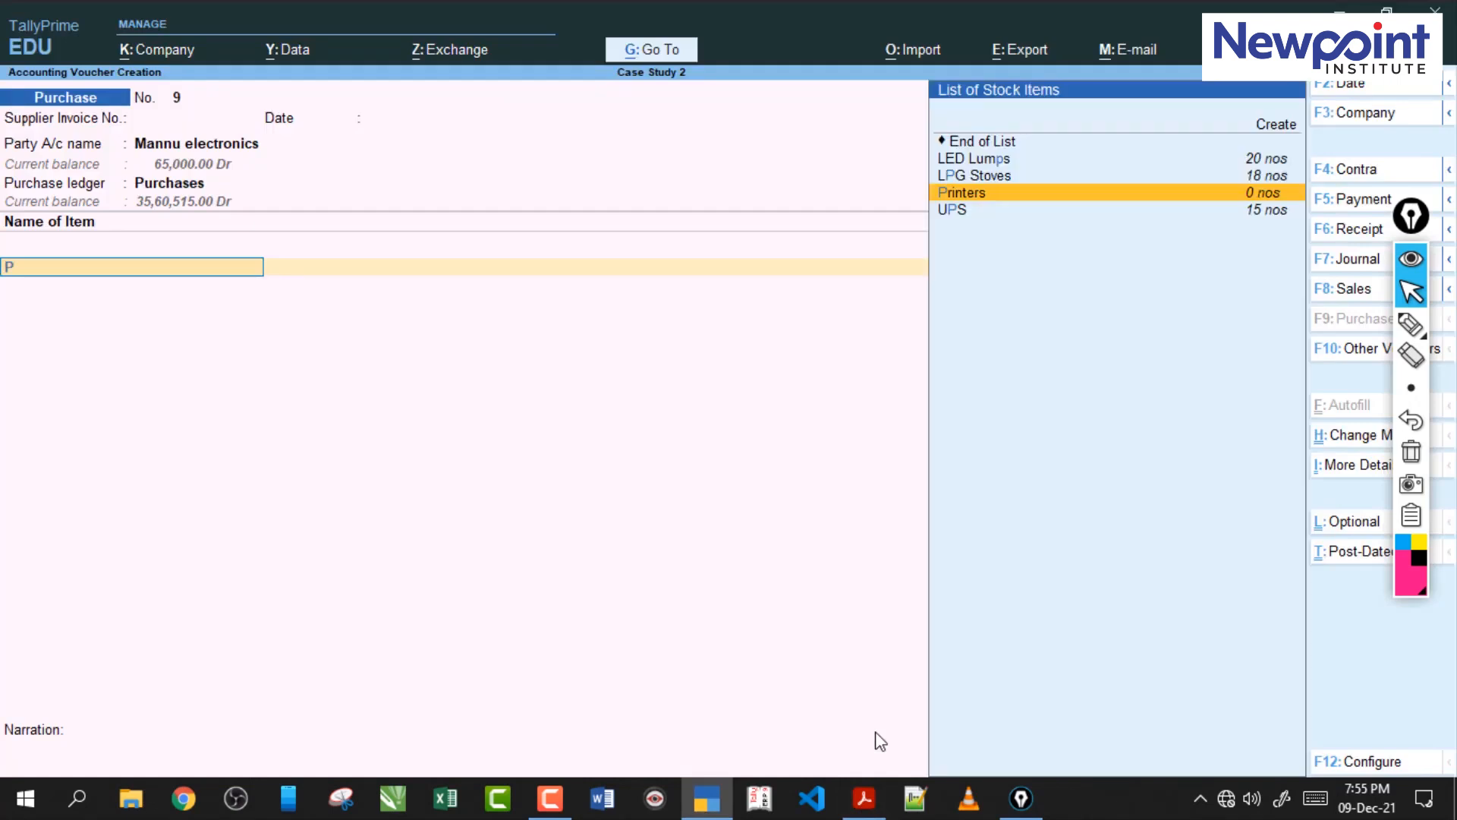
pyautogui.press('Return')
pyautogui.write('N')
pyautogui.press('Return')
pyautogui.write('10')
pyautogui.press('Return')
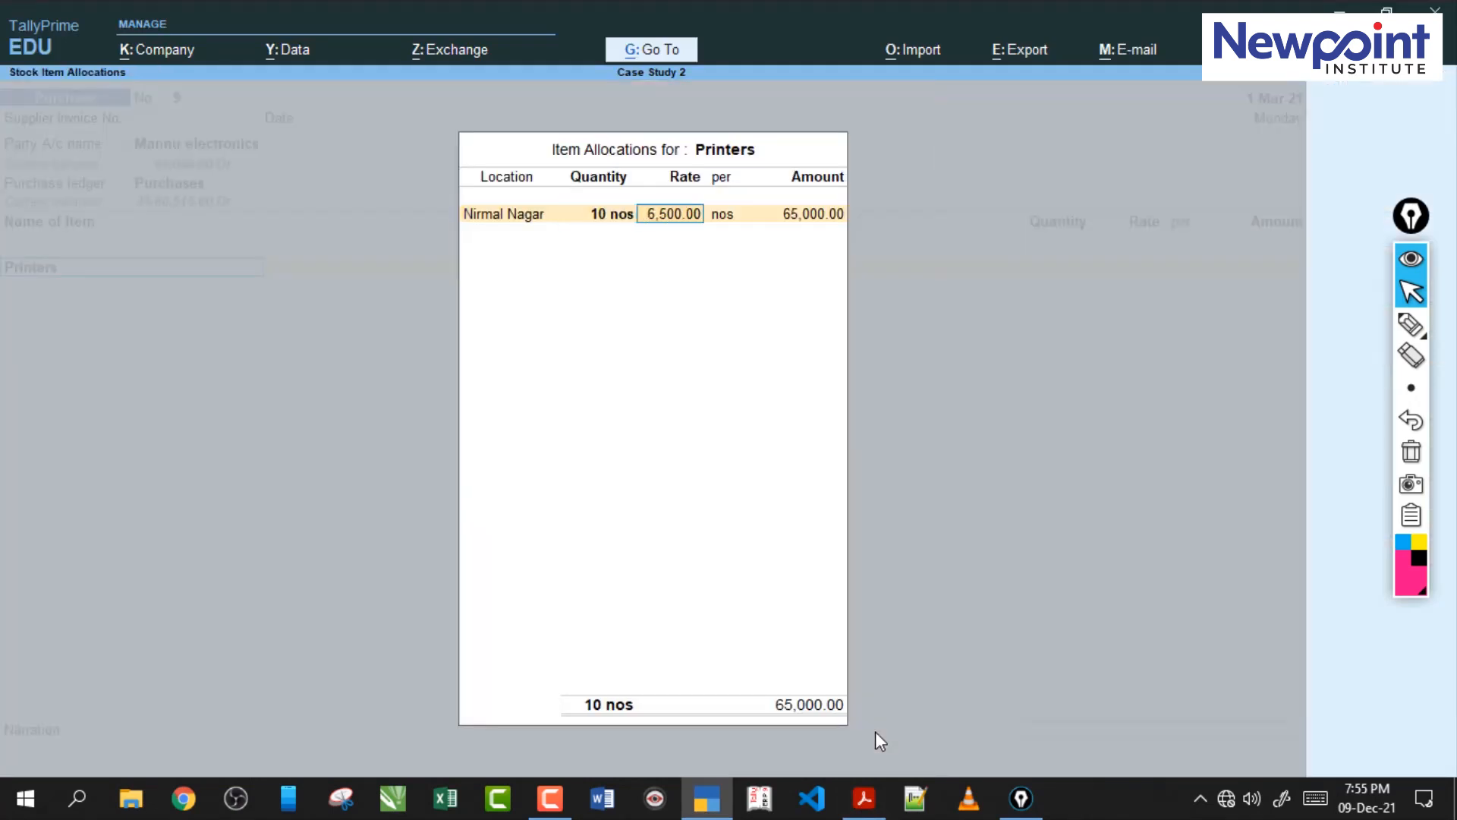
pyautogui.press('Return')
pyautogui.press('Return')
pyautogui.press('Return')
pyautogui.press('Return')
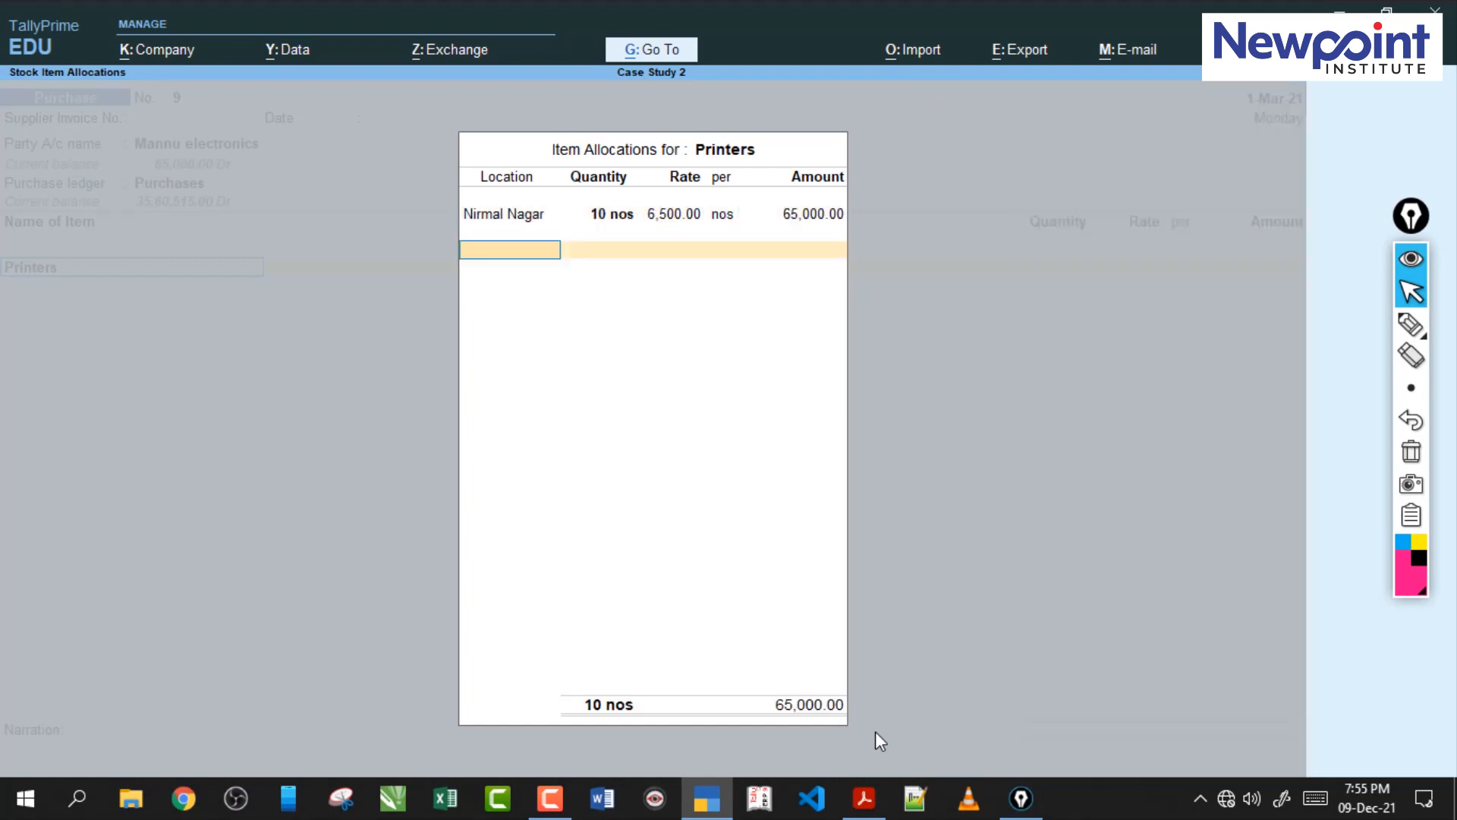
pyautogui.press('Return')
pyautogui.press('Return')
pyautogui.press('Return')
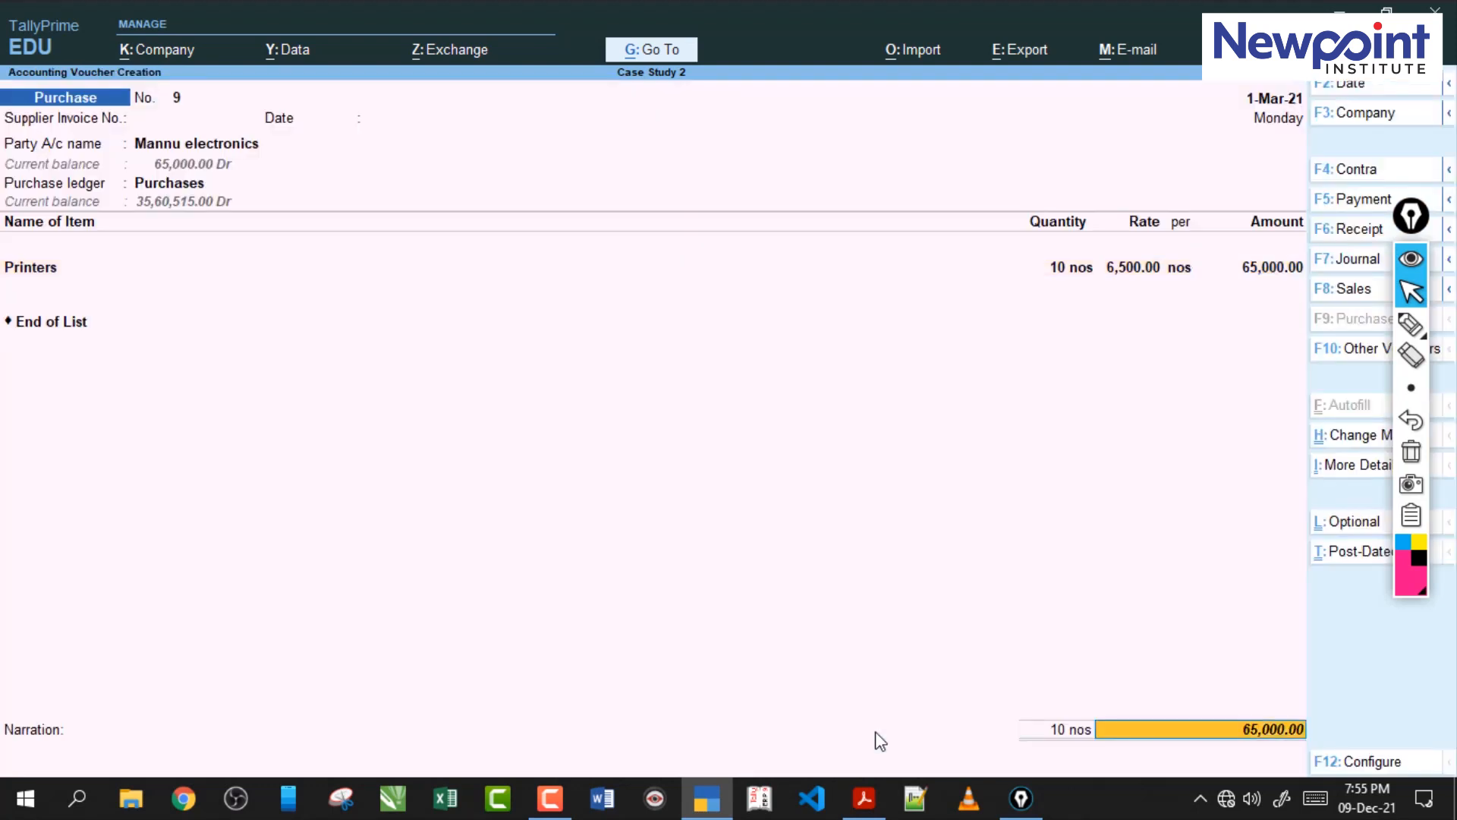
# Settle the 65,000 purchase as Agst Ref against pending bill 35 and save the voucher.
pyautogui.press('Return')
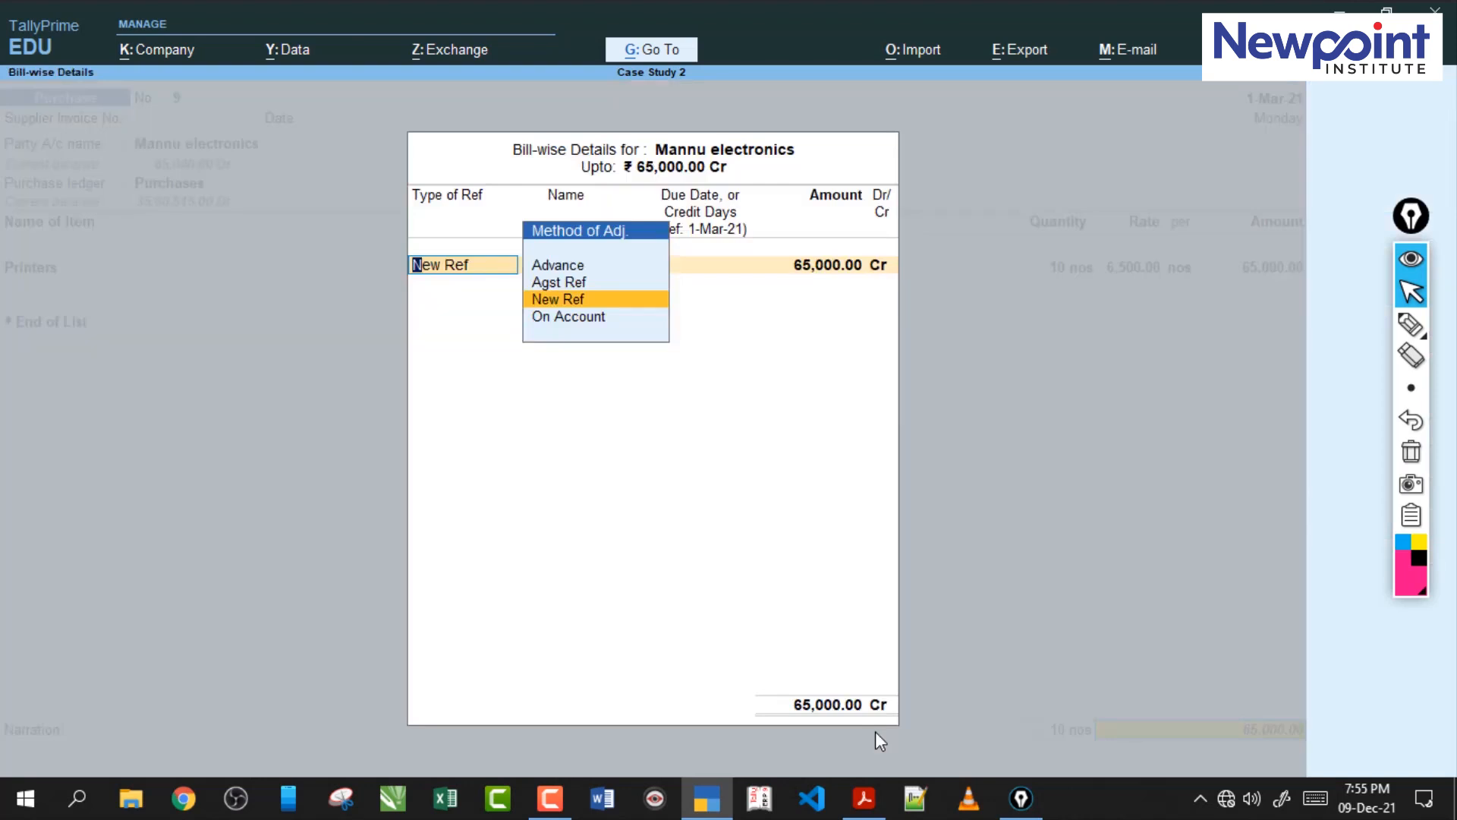
pyautogui.press('Up')
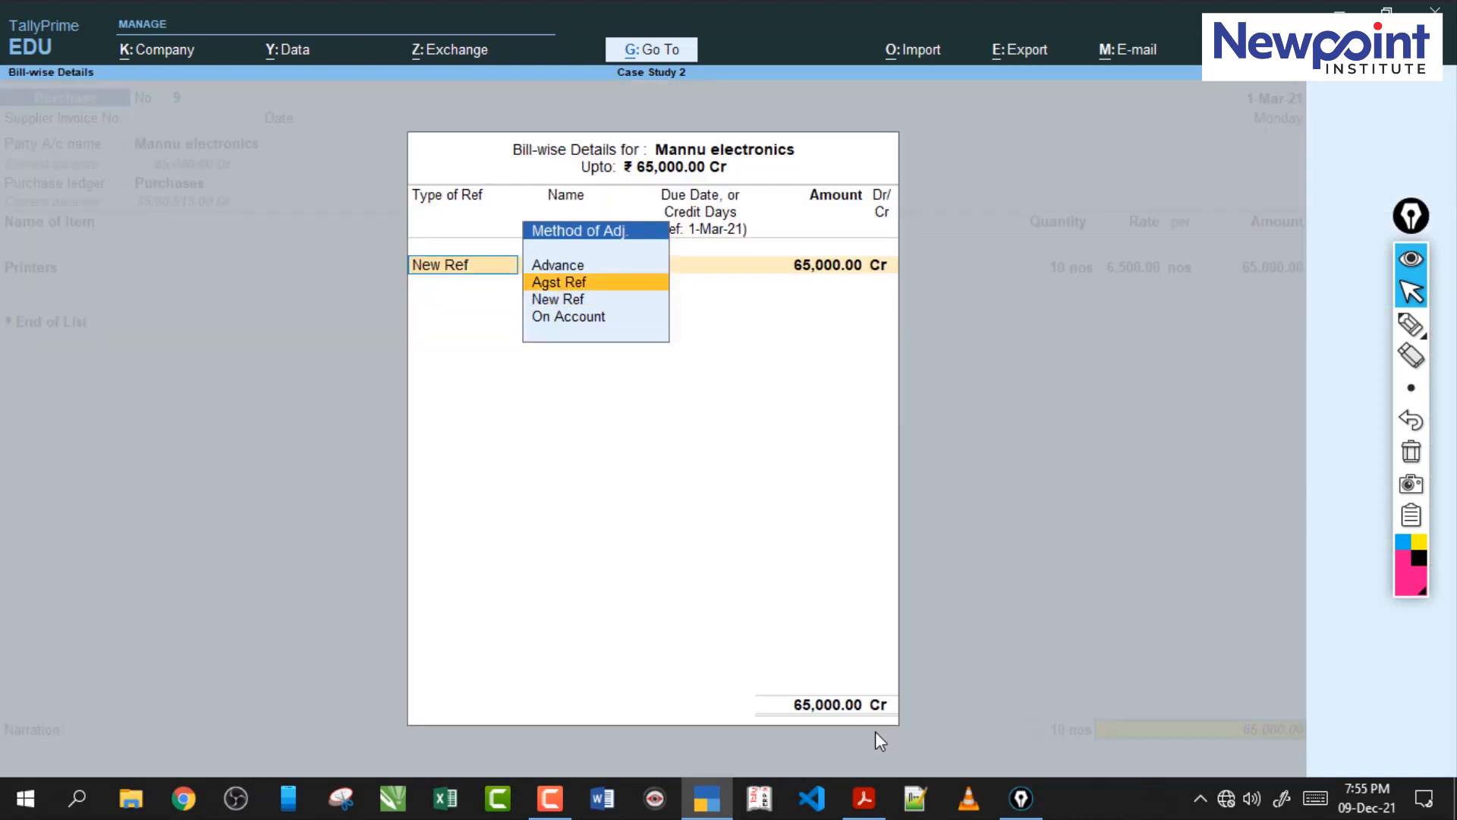
pyautogui.press('Return')
pyautogui.press('Up')
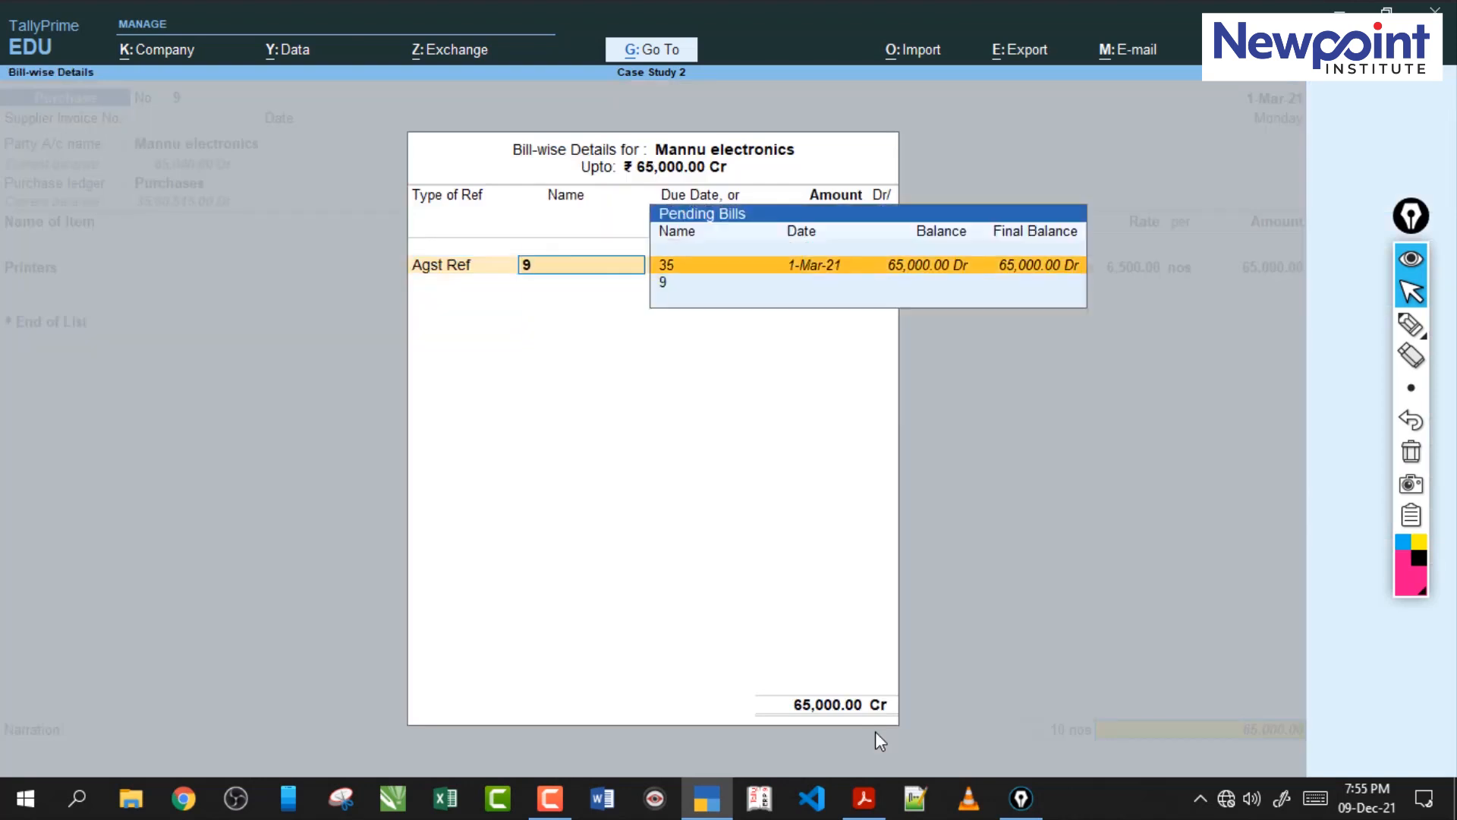
pyautogui.press('Return')
pyautogui.press('Return')
pyautogui.press('Return')
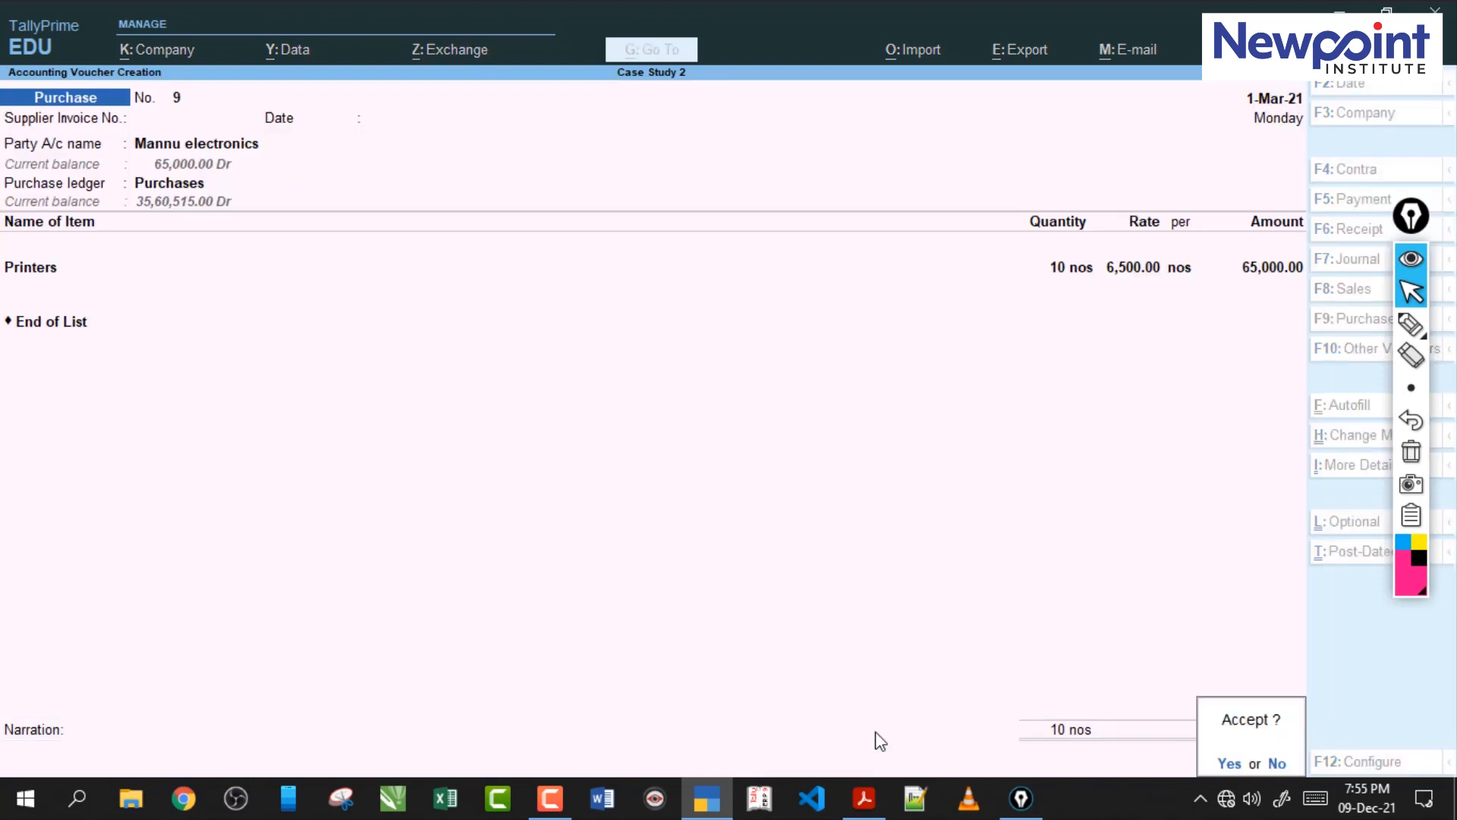
pyautogui.press('Return')
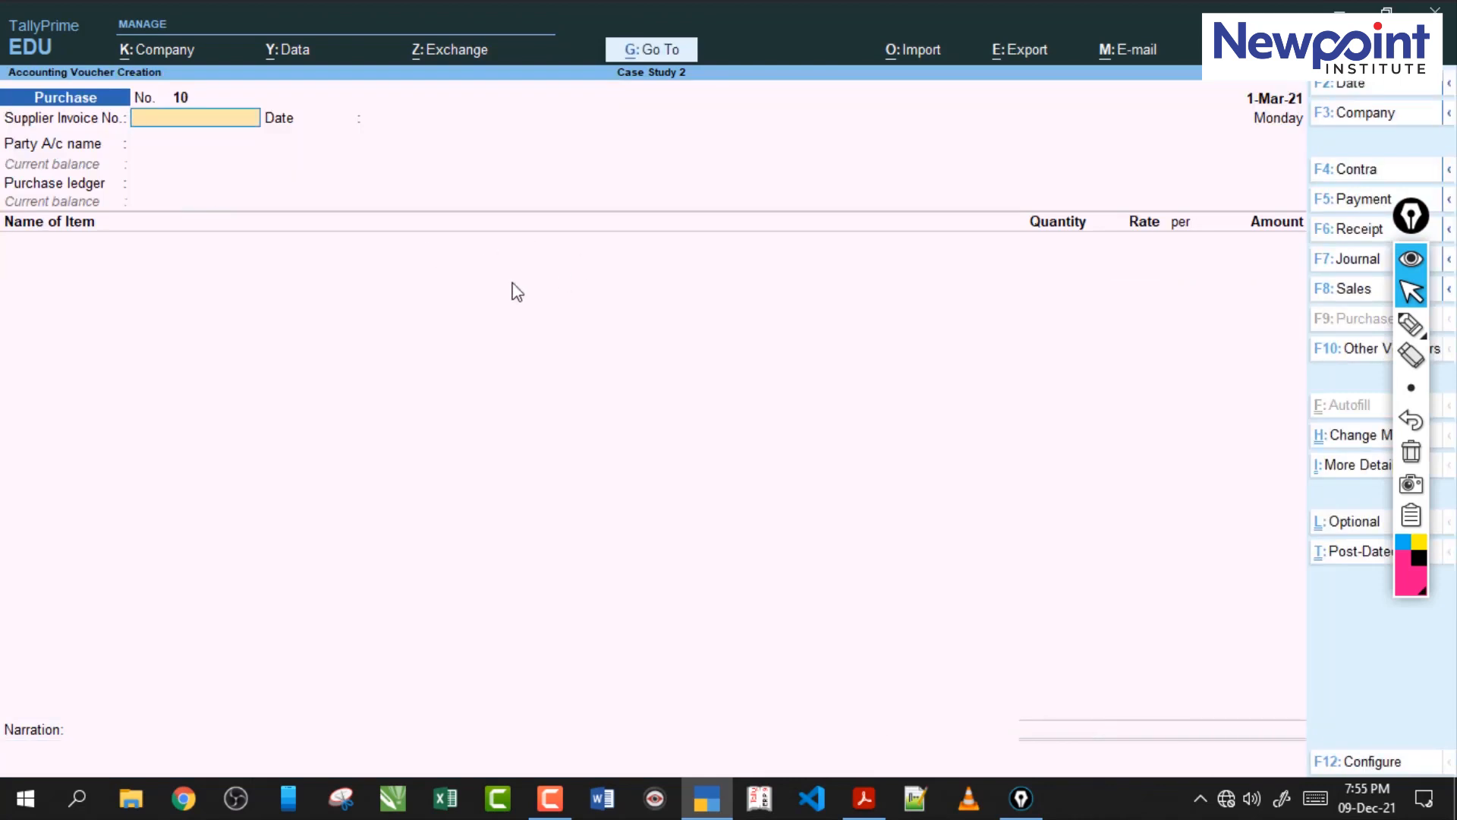
# Switch to the case study PDF and examine transaction 84's GST payment, including its interest, penalty and late fee amounts.
pyautogui.click(863, 798)
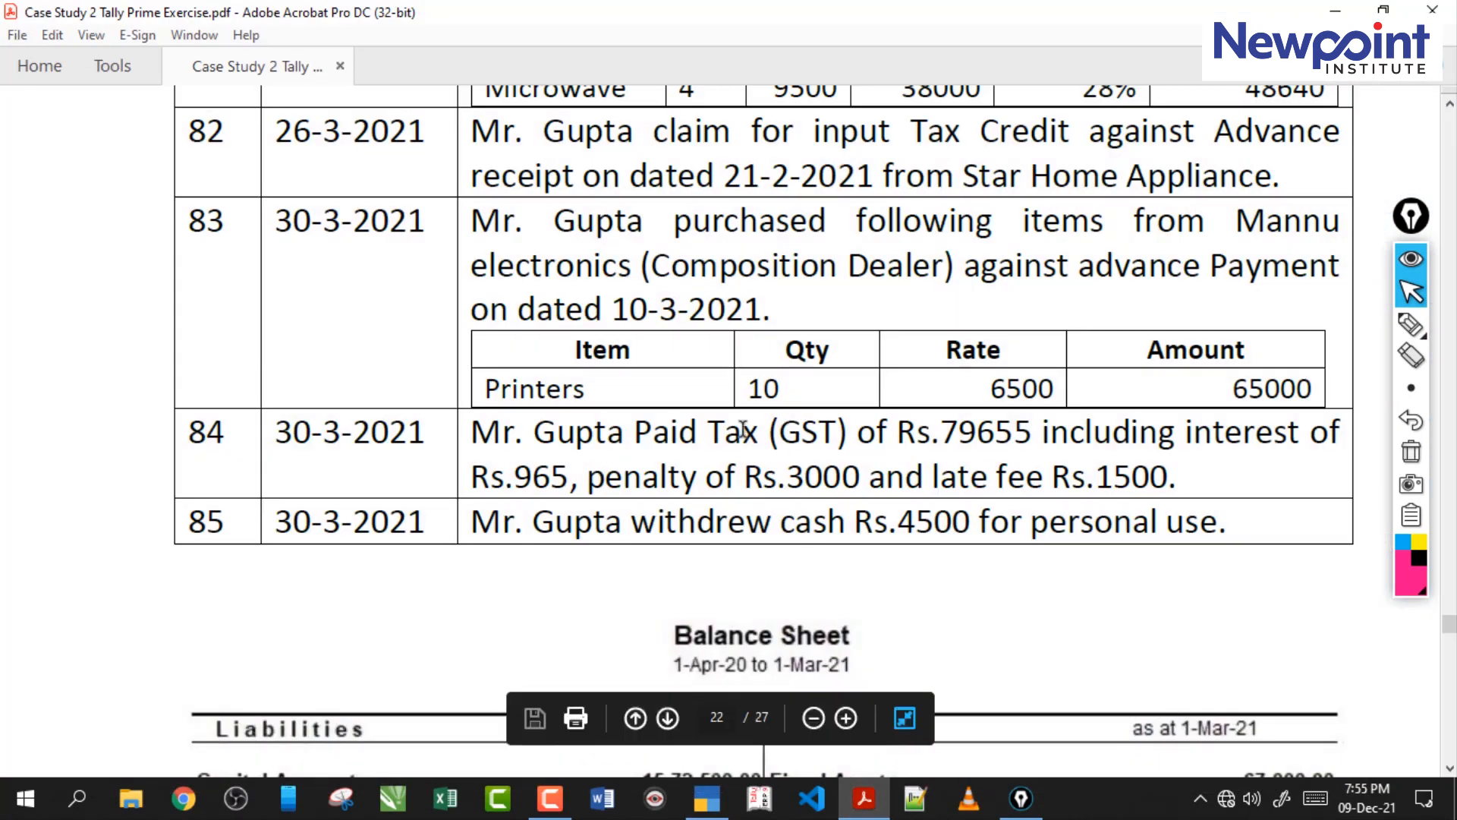
pyautogui.moveTo(497, 438); pyautogui.dragTo(865, 457)
pyautogui.click(792, 493)
pyautogui.moveTo(503, 427); pyautogui.dragTo(802, 434)
pyautogui.click(801, 432)
pyautogui.click(1030, 433)
pyautogui.moveTo(1029, 433); pyautogui.dragTo(958, 433)
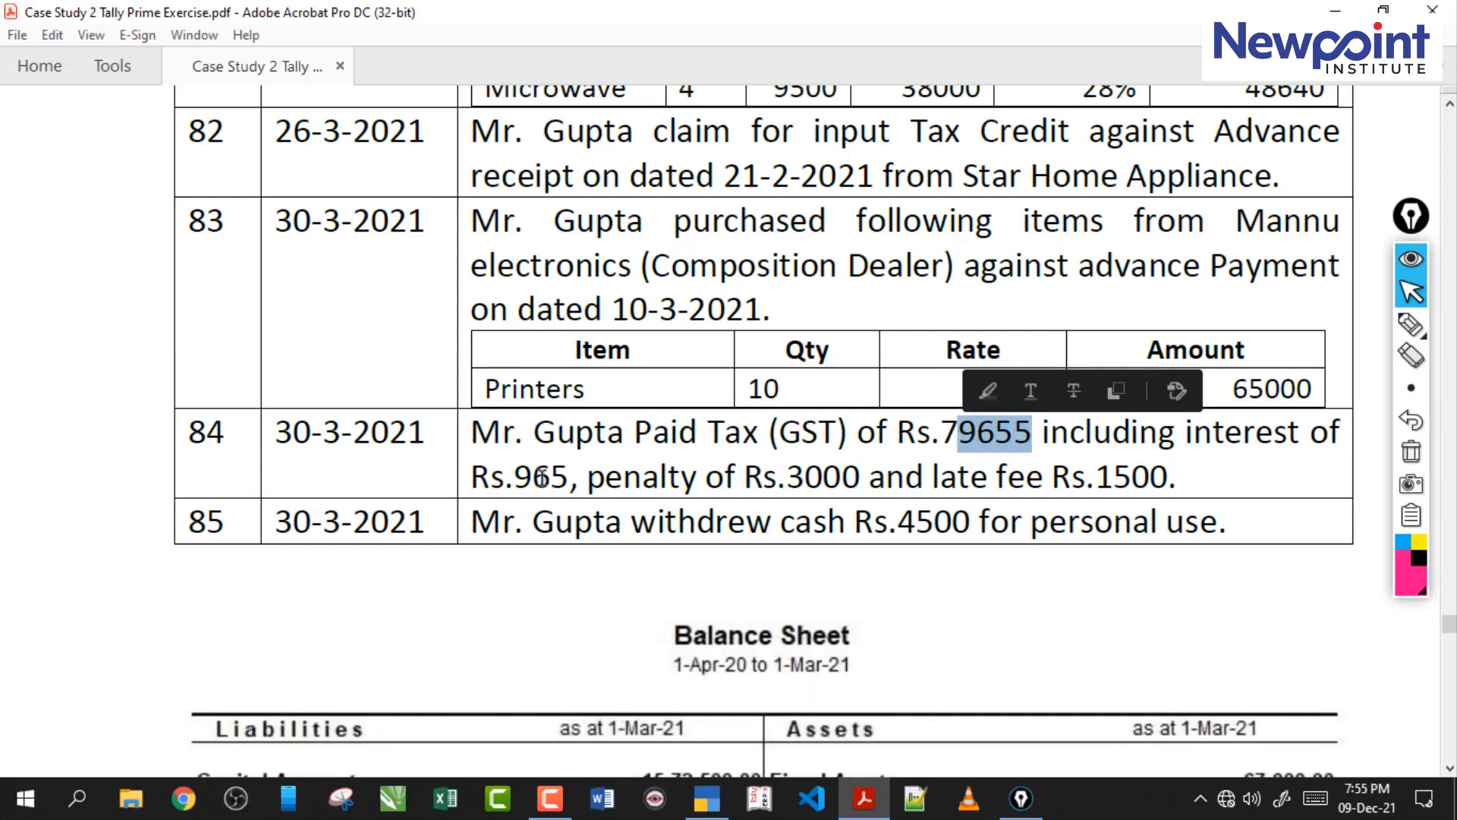
pyautogui.moveTo(528, 477); pyautogui.dragTo(588, 477)
pyautogui.click(763, 477)
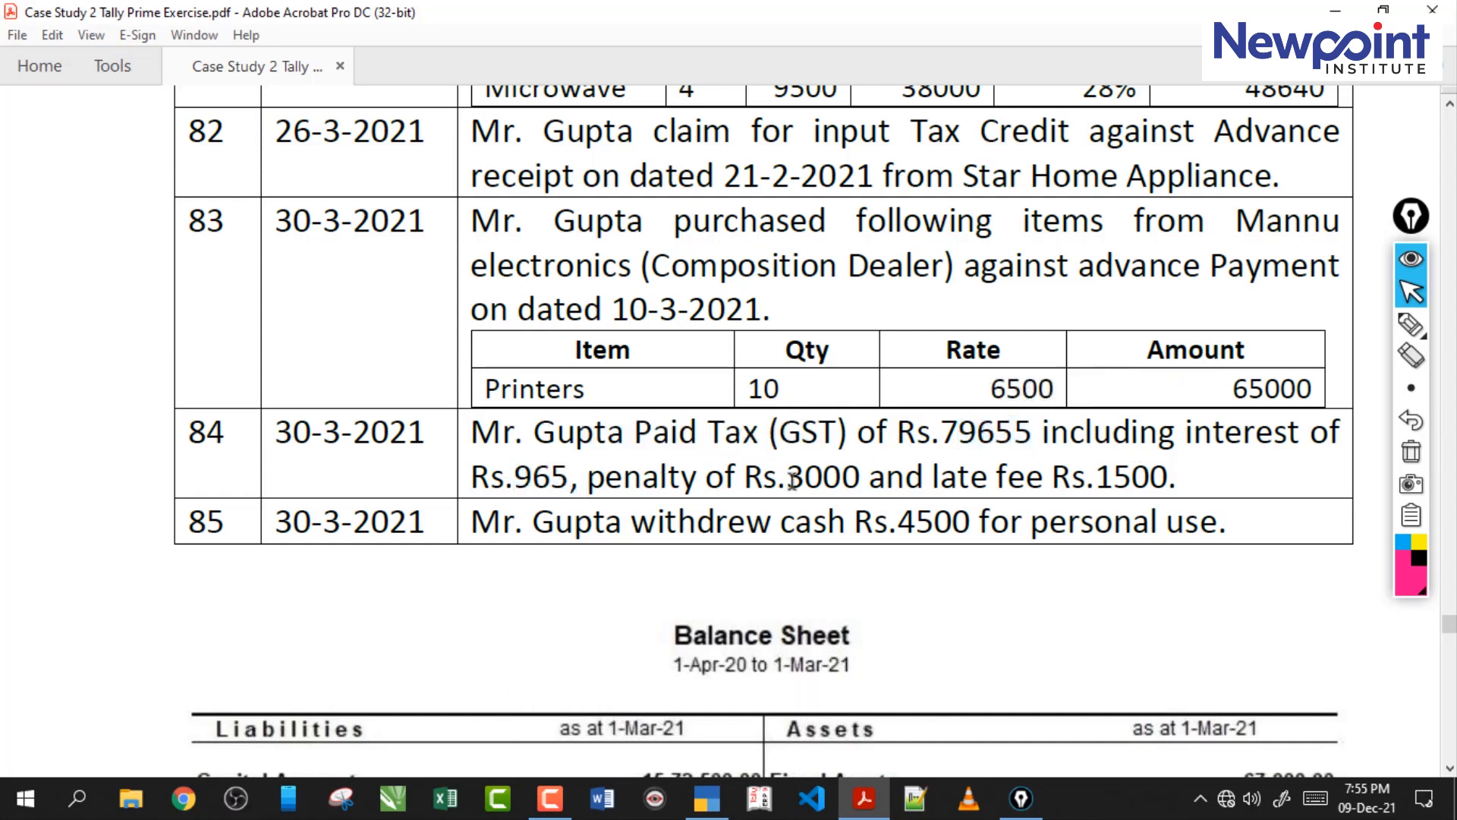
pyautogui.doubleClick(793, 479)
pyautogui.moveTo(958, 483); pyautogui.dragTo(967, 486)
pyautogui.doubleClick(1128, 480)
pyautogui.moveTo(1174, 478); pyautogui.dragTo(505, 434)
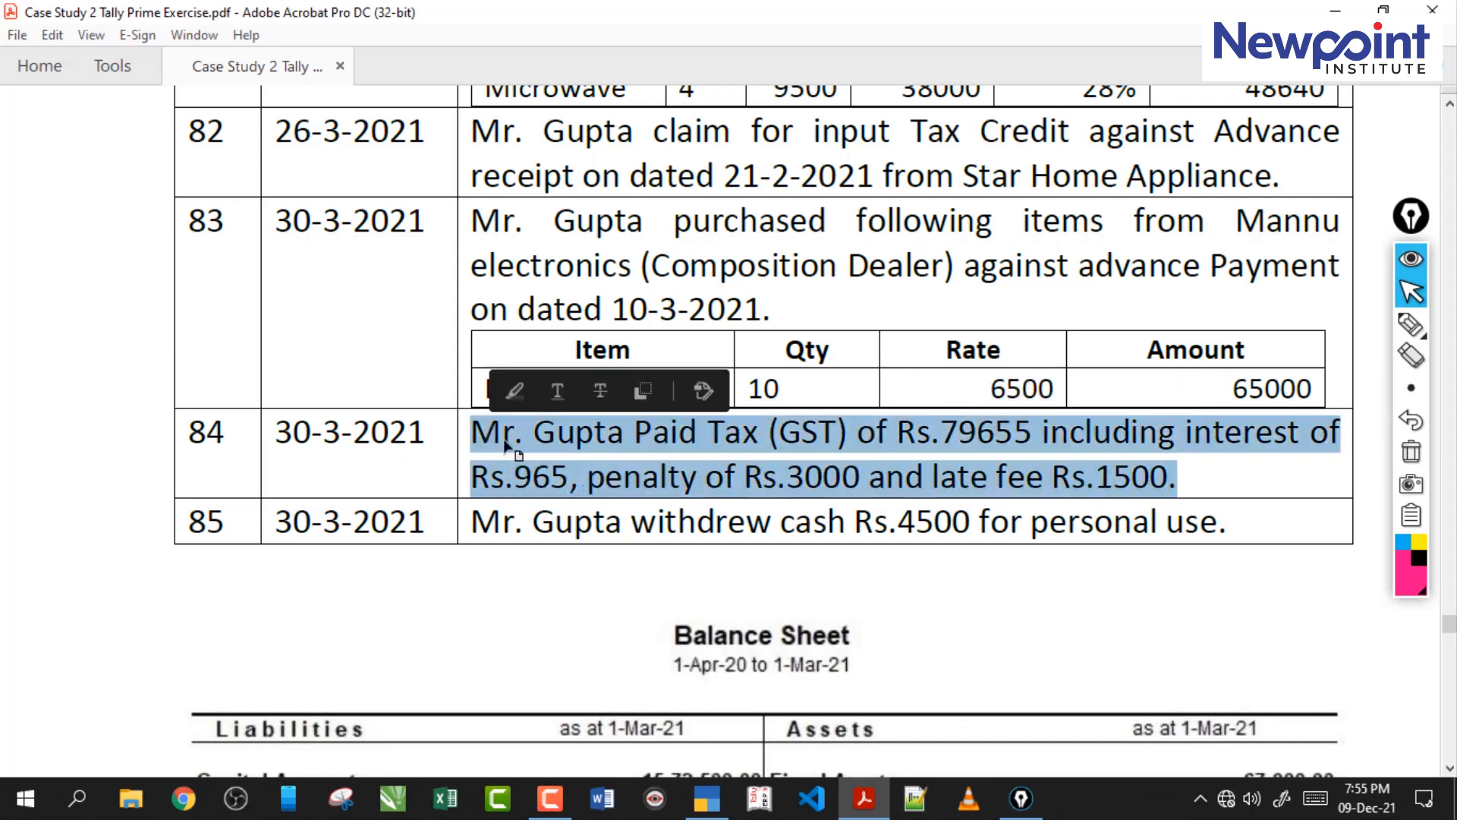
pyautogui.click(505, 439)
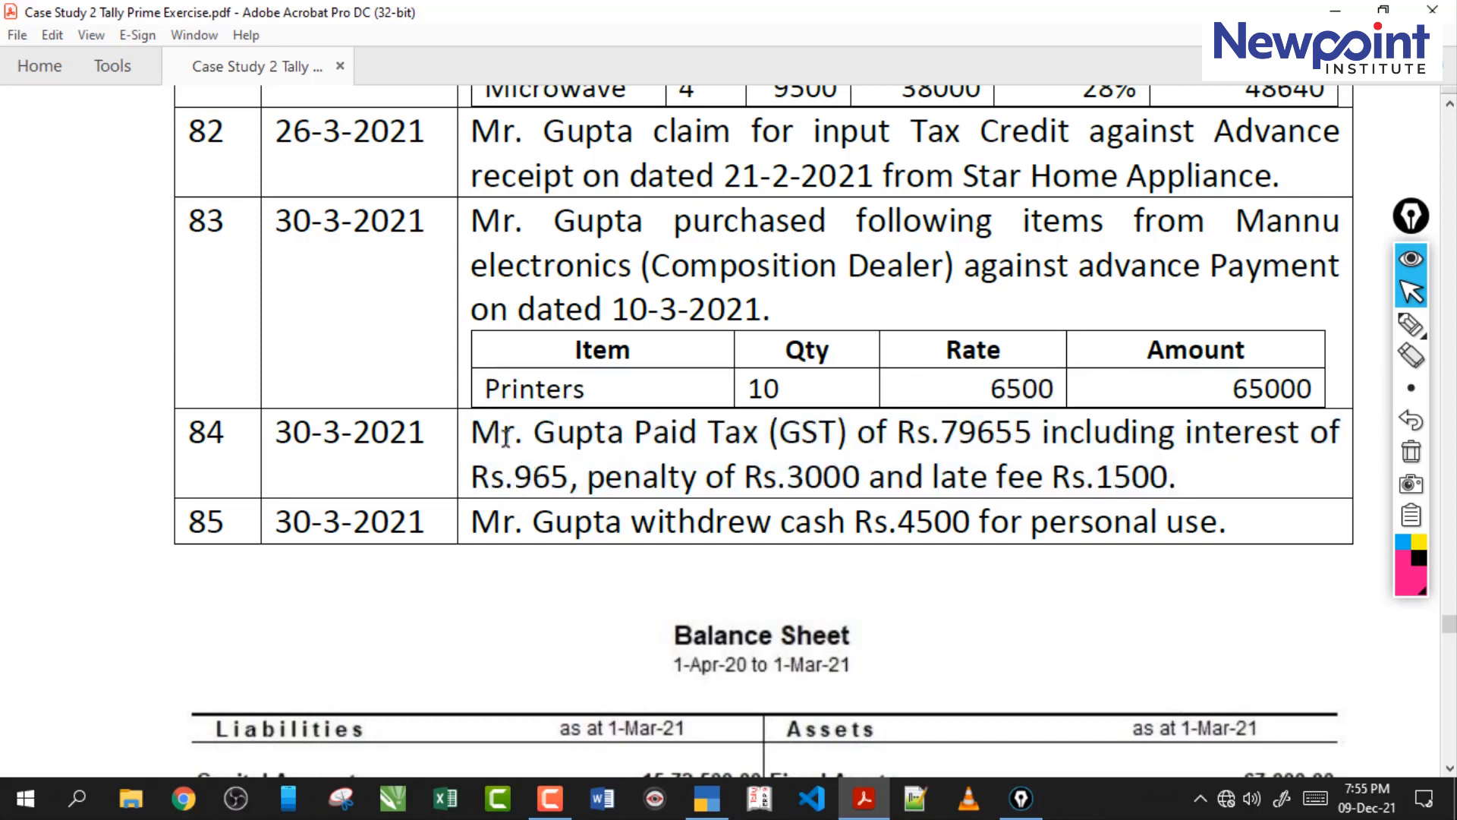
pyautogui.click(515, 478)
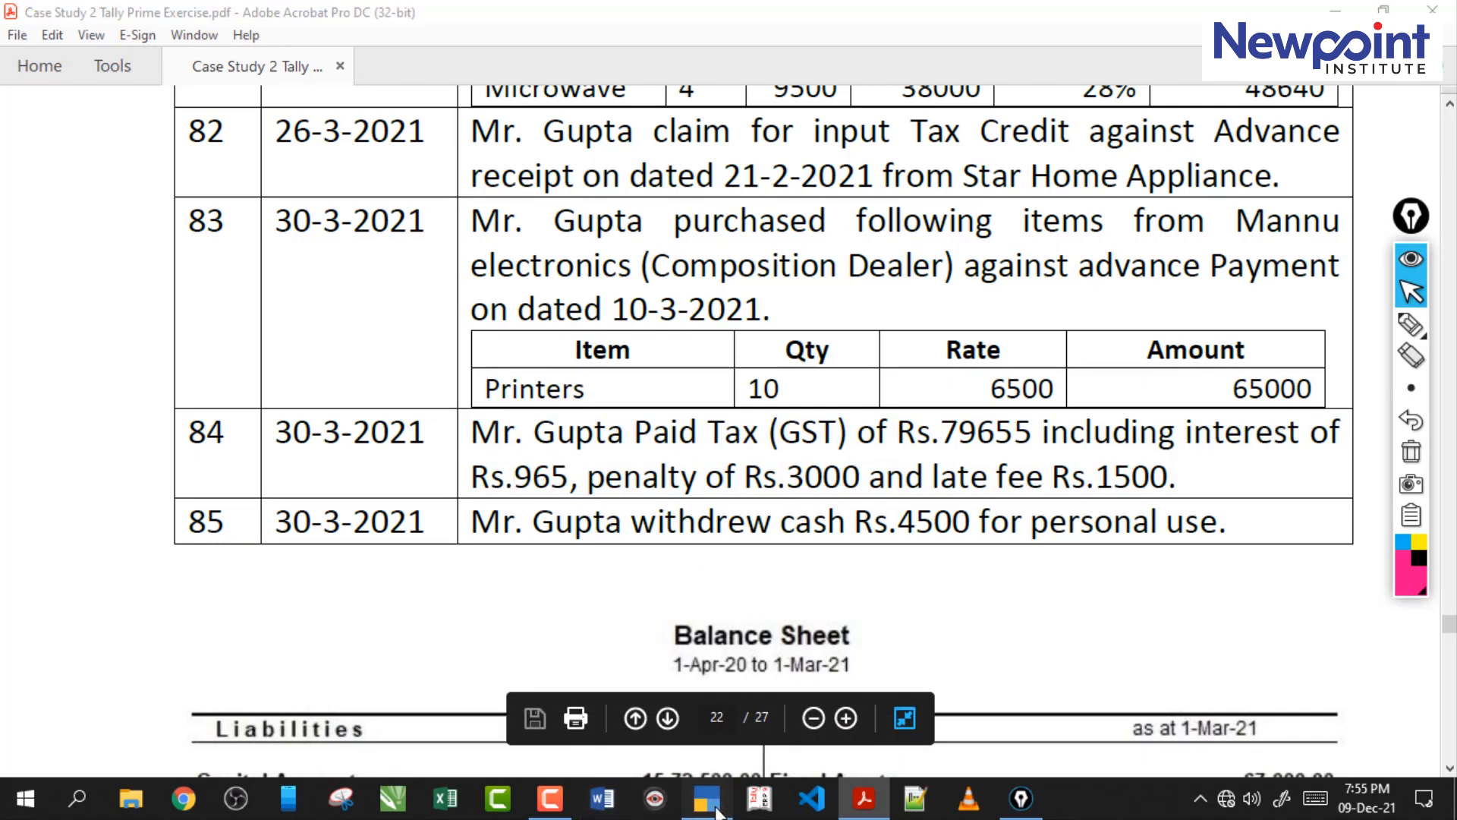
# Switch to TallyPrime, open the Trial Balance and check the closing balance of Duties & Taxes.
pyautogui.click(707, 798)
pyautogui.press('Escape')
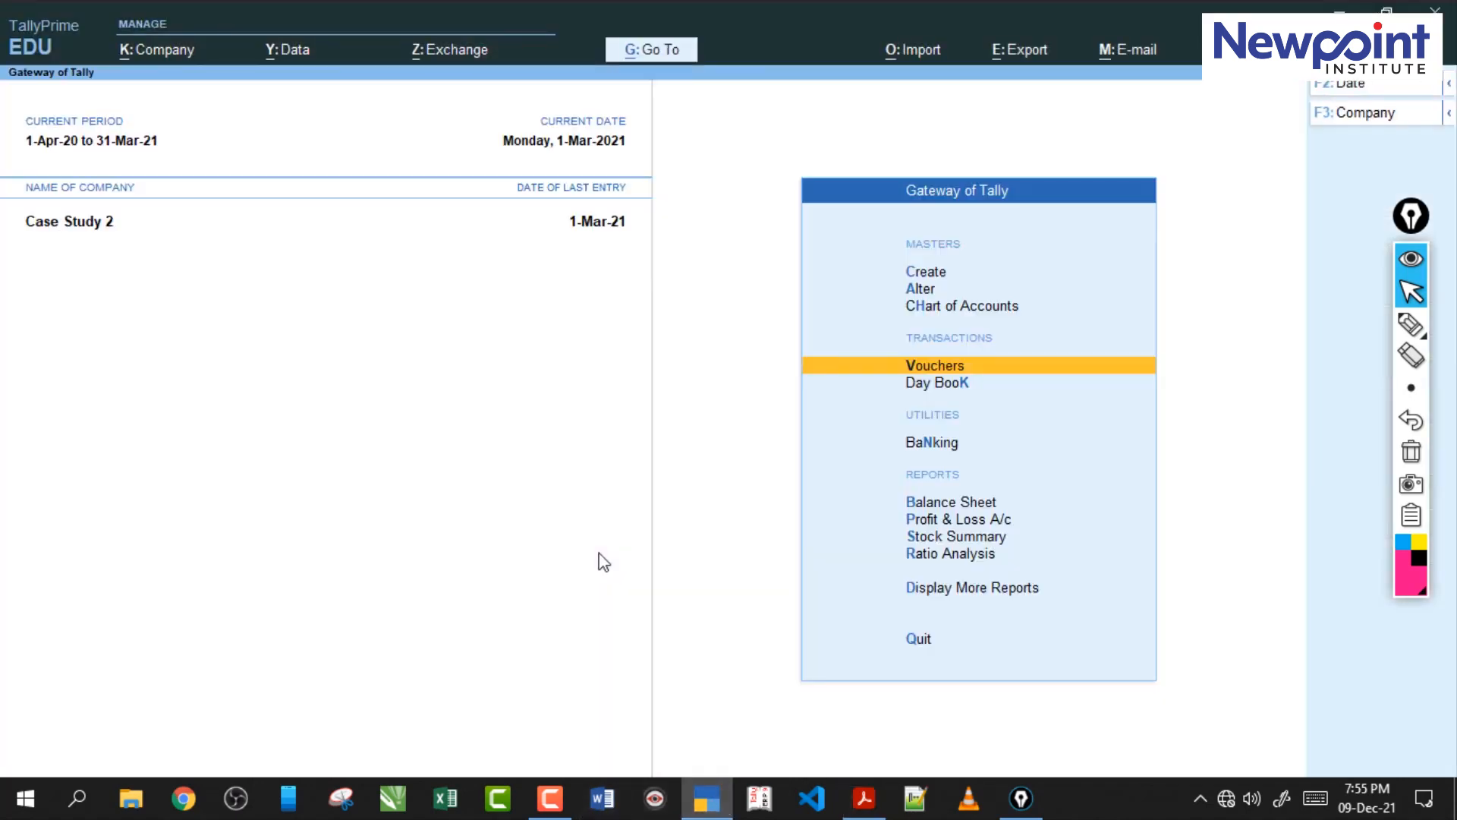
pyautogui.press('d')
pyautogui.press('t')
pyautogui.hotkey('alt', 'F5')
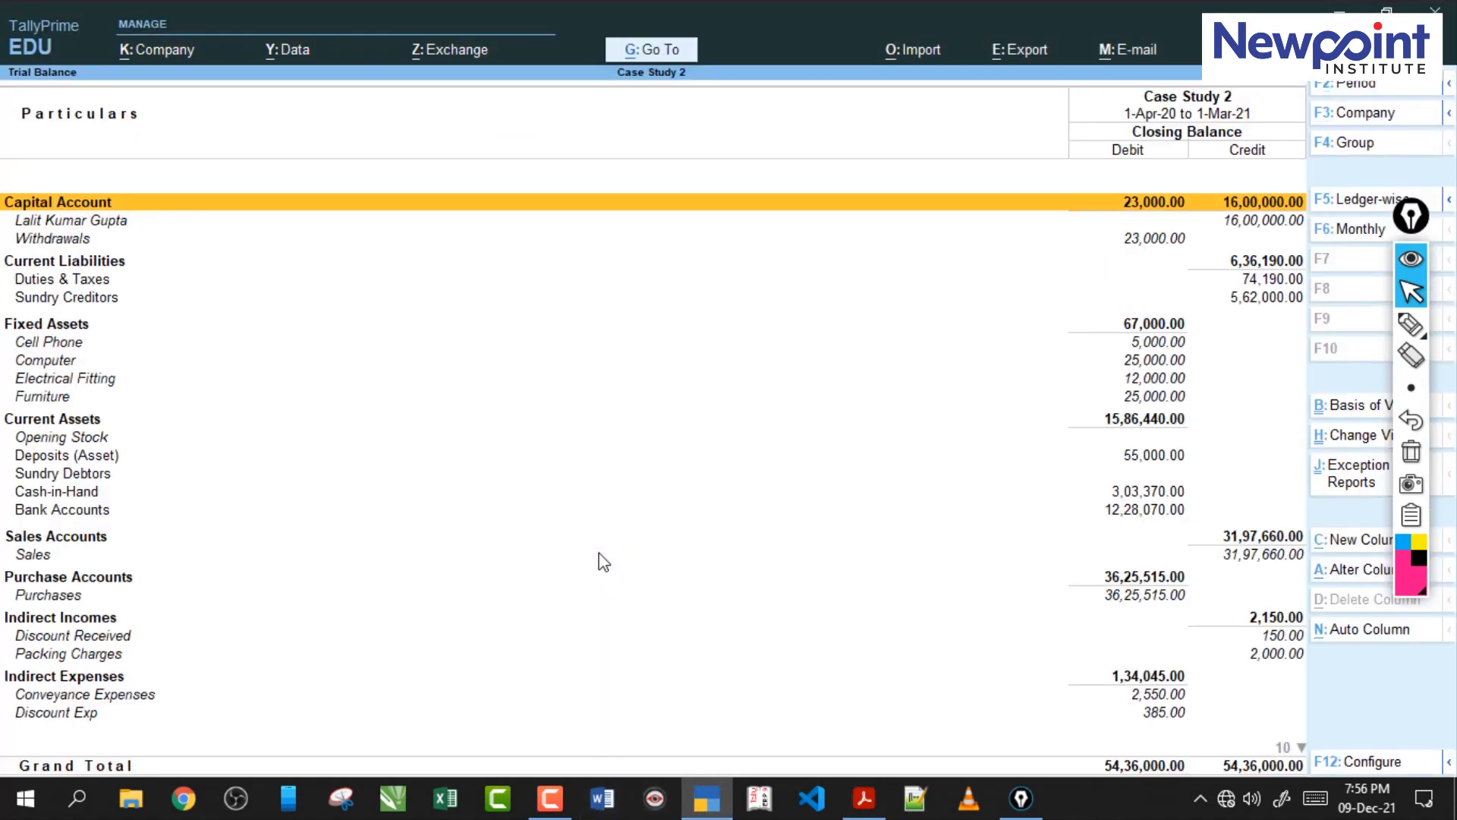
pyautogui.press('Down')
pyautogui.press('Down')
pyautogui.press('Down')
pyautogui.press('Down')
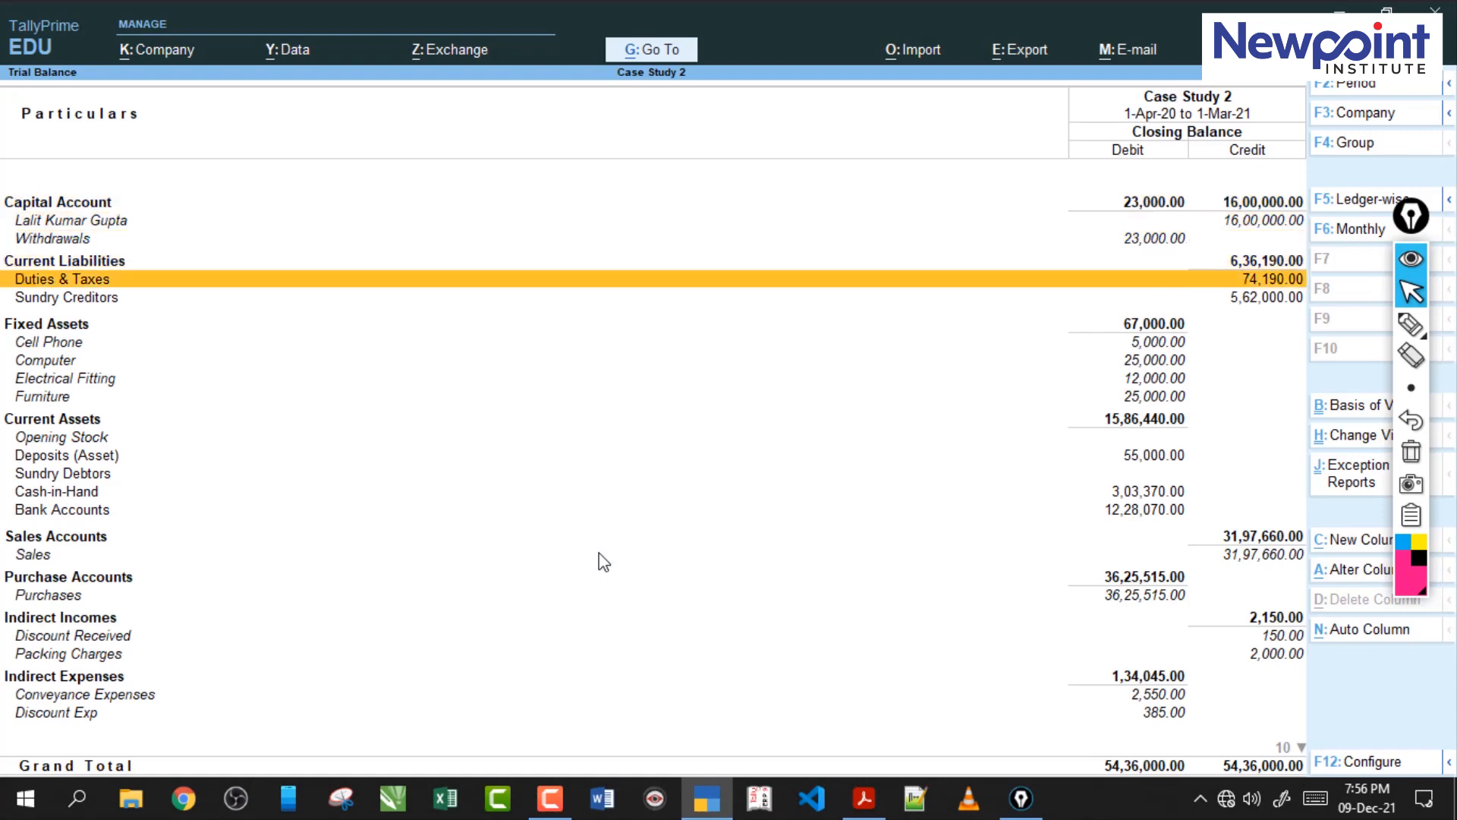
# Switch back to the case study PDF and check the total GST payment stated in transaction 84.
pyautogui.click(873, 806)
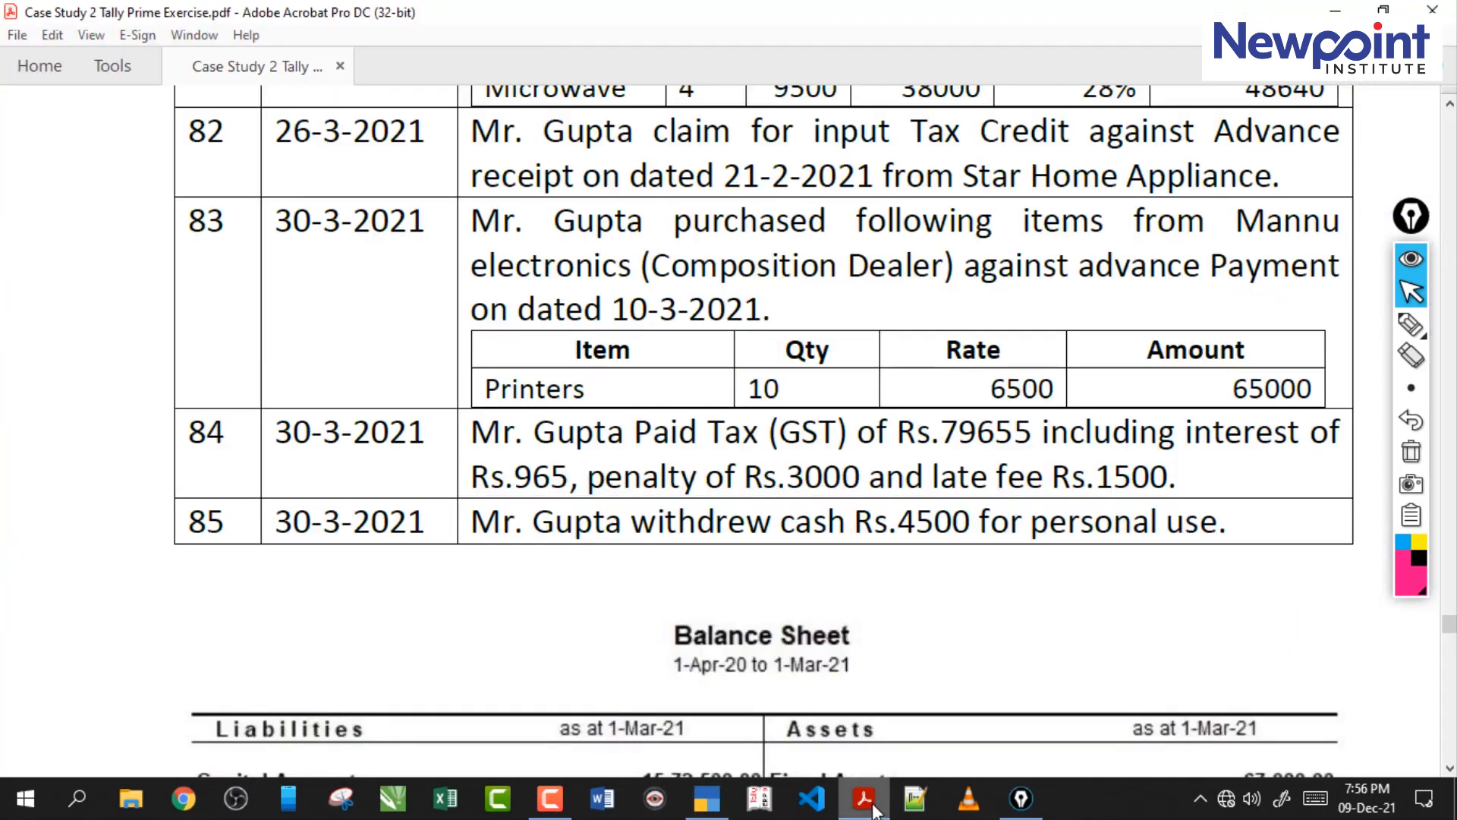
pyautogui.click(872, 810)
pyautogui.click(867, 814)
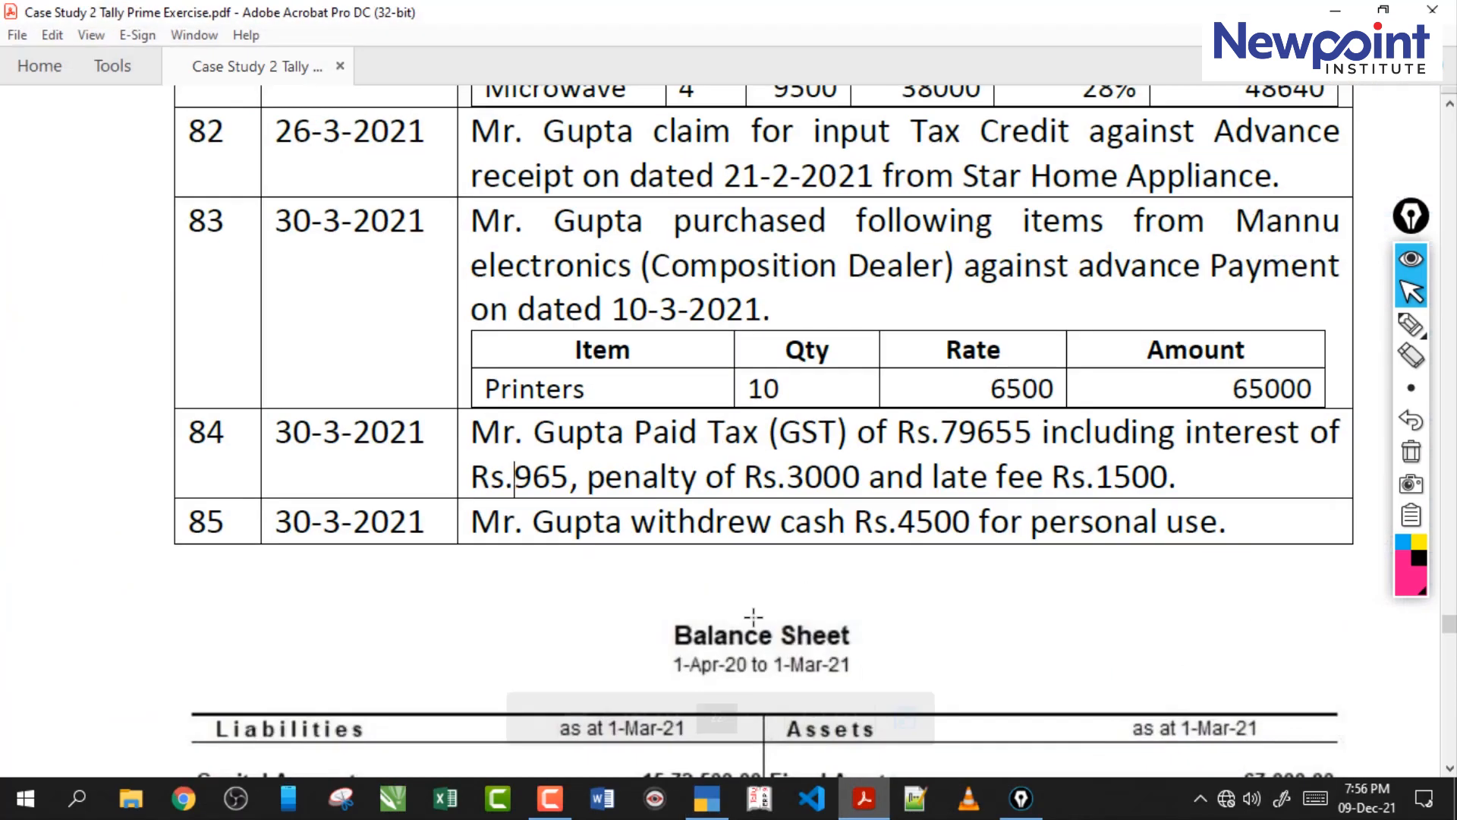
pyautogui.moveTo(940, 433); pyautogui.dragTo(985, 435)
pyautogui.click(977, 437)
pyautogui.click(1001, 435)
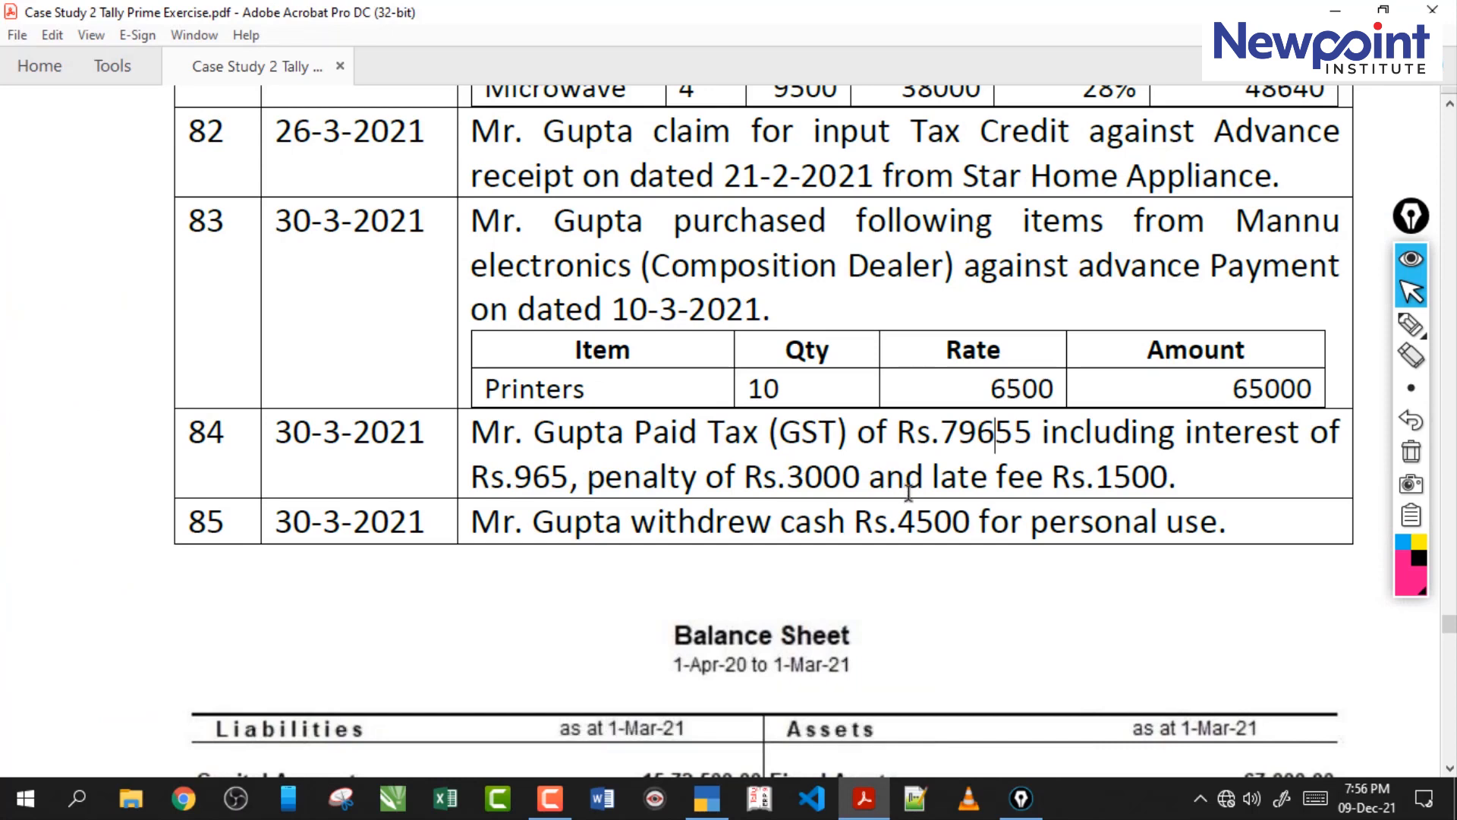
# Open Calculator and subtract the late fee 1500, penalty 3000 and interest 965 from 79655.
pyautogui.press('super+r')
pyautogui.press('Return')
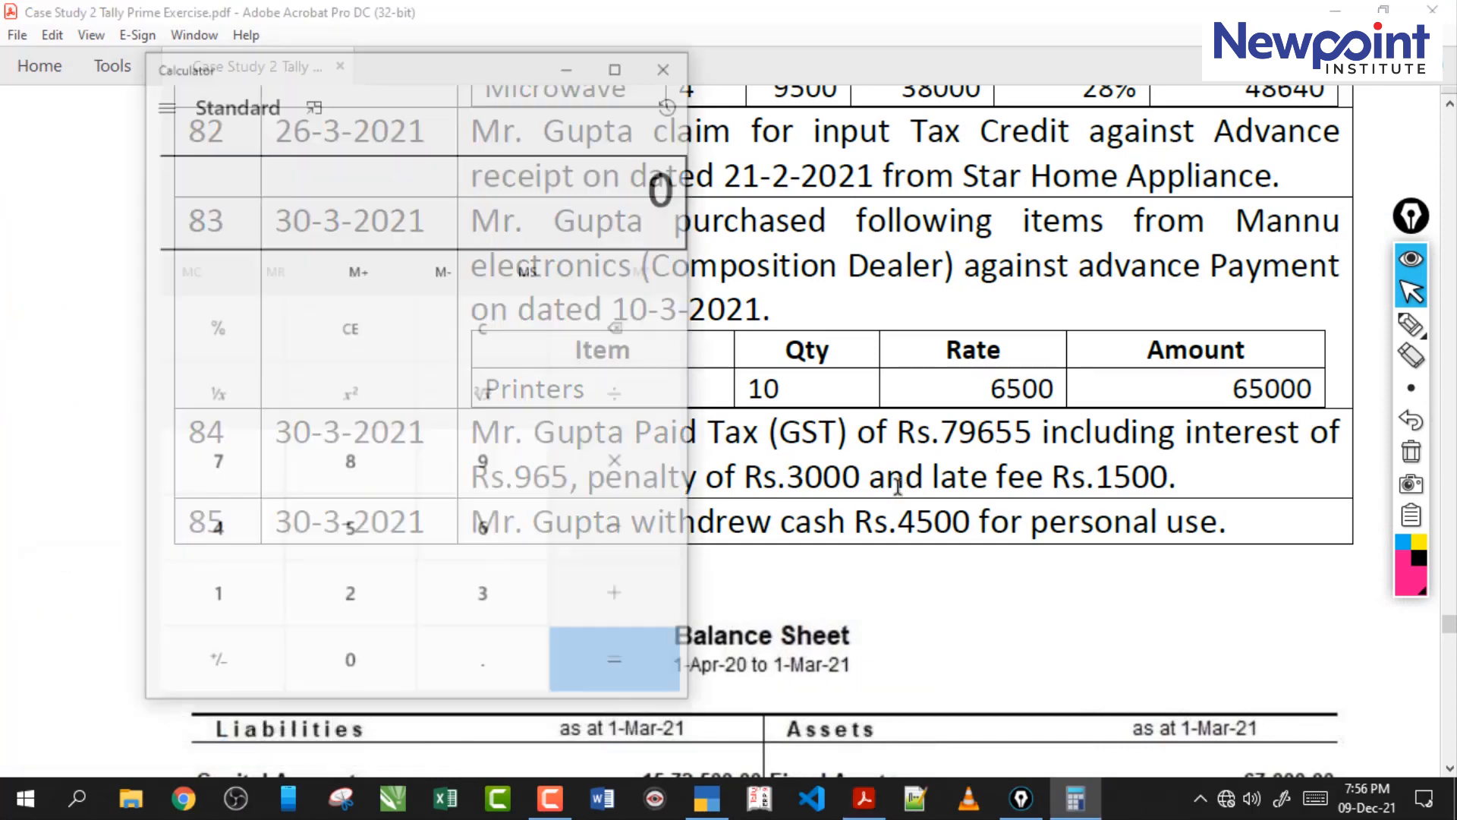
pyautogui.write('79')
pyautogui.write('655')
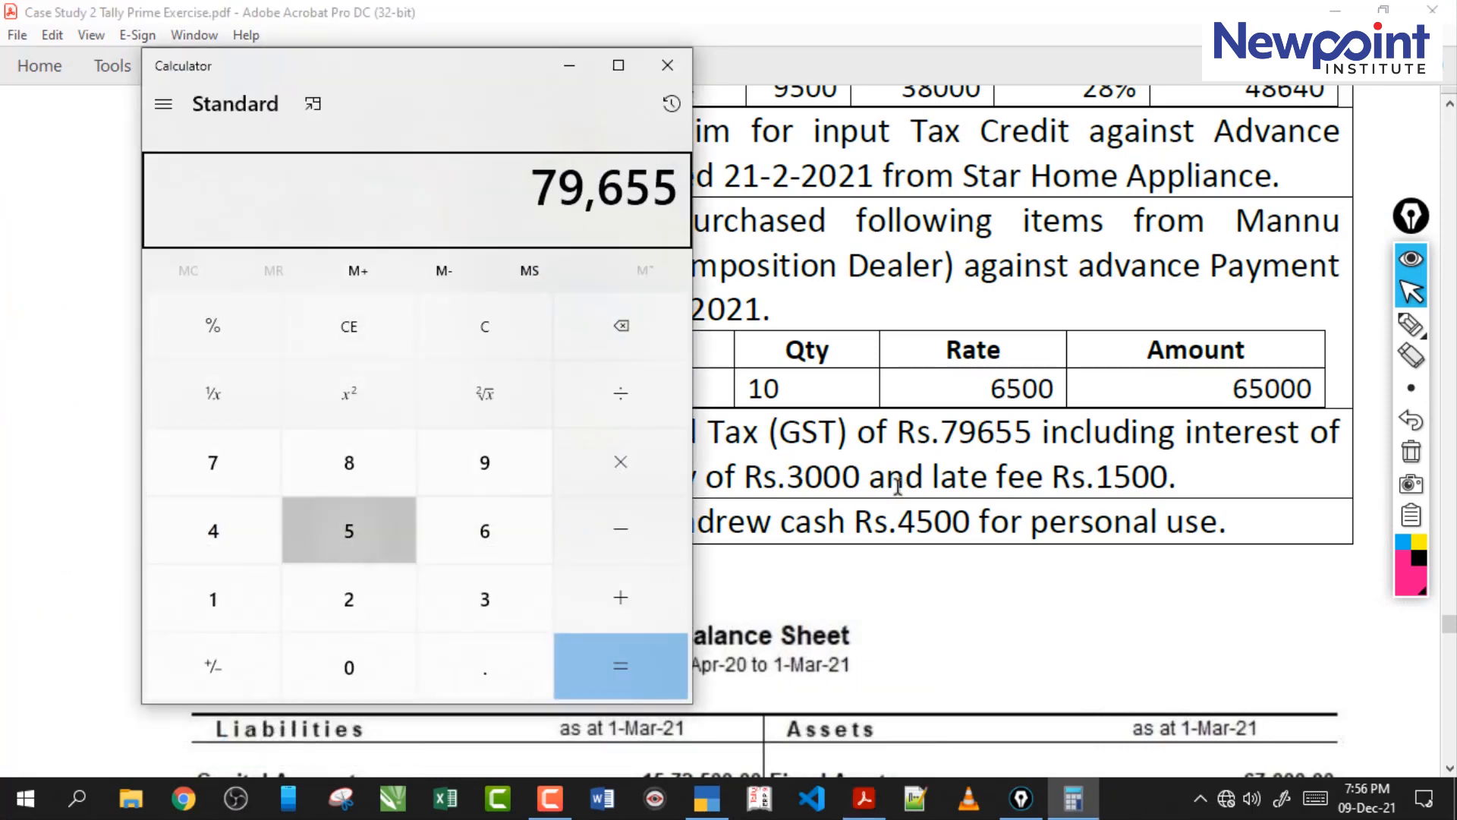
pyautogui.write('-1500')
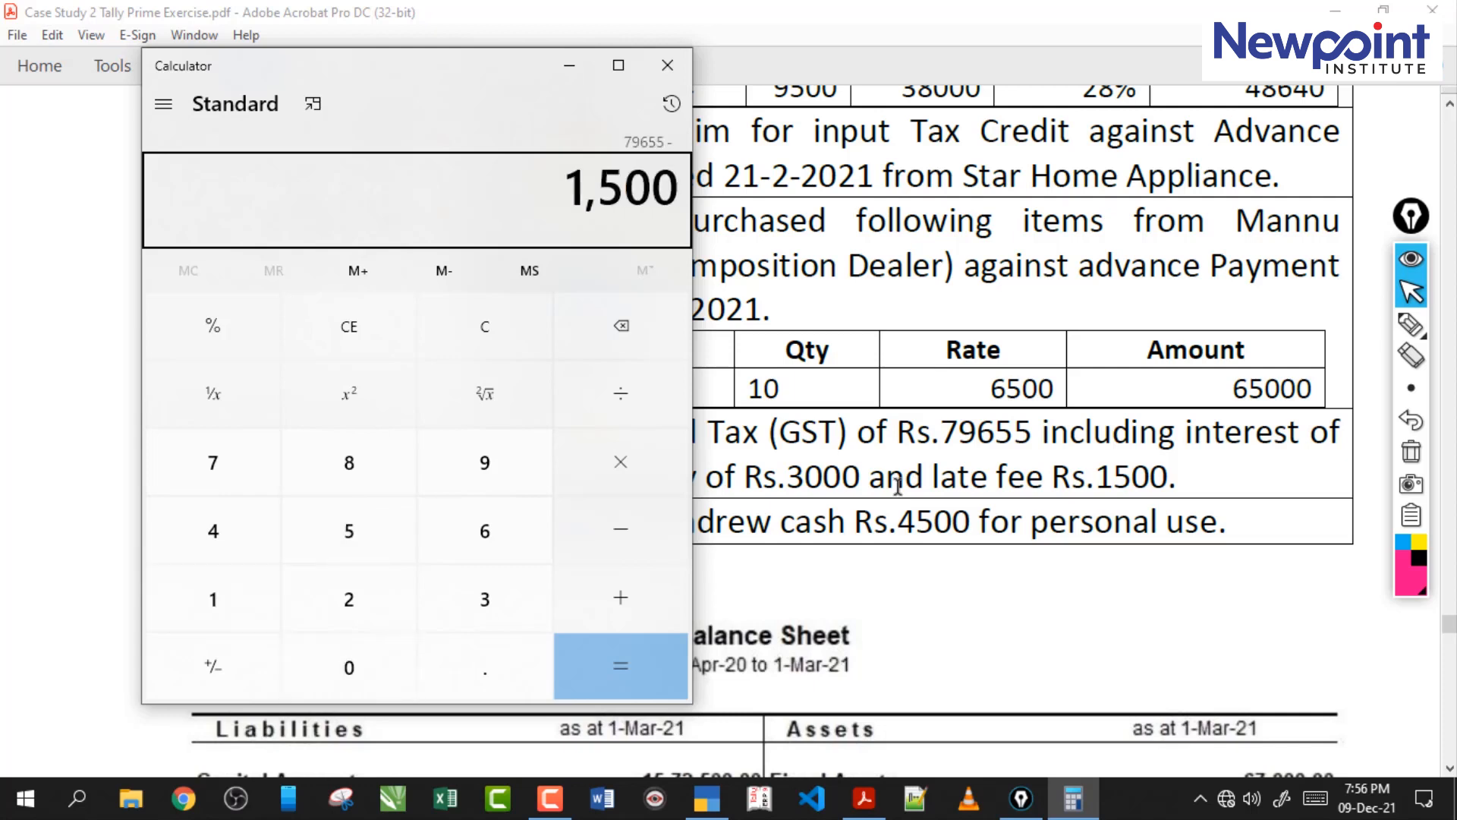
pyautogui.press('Return')
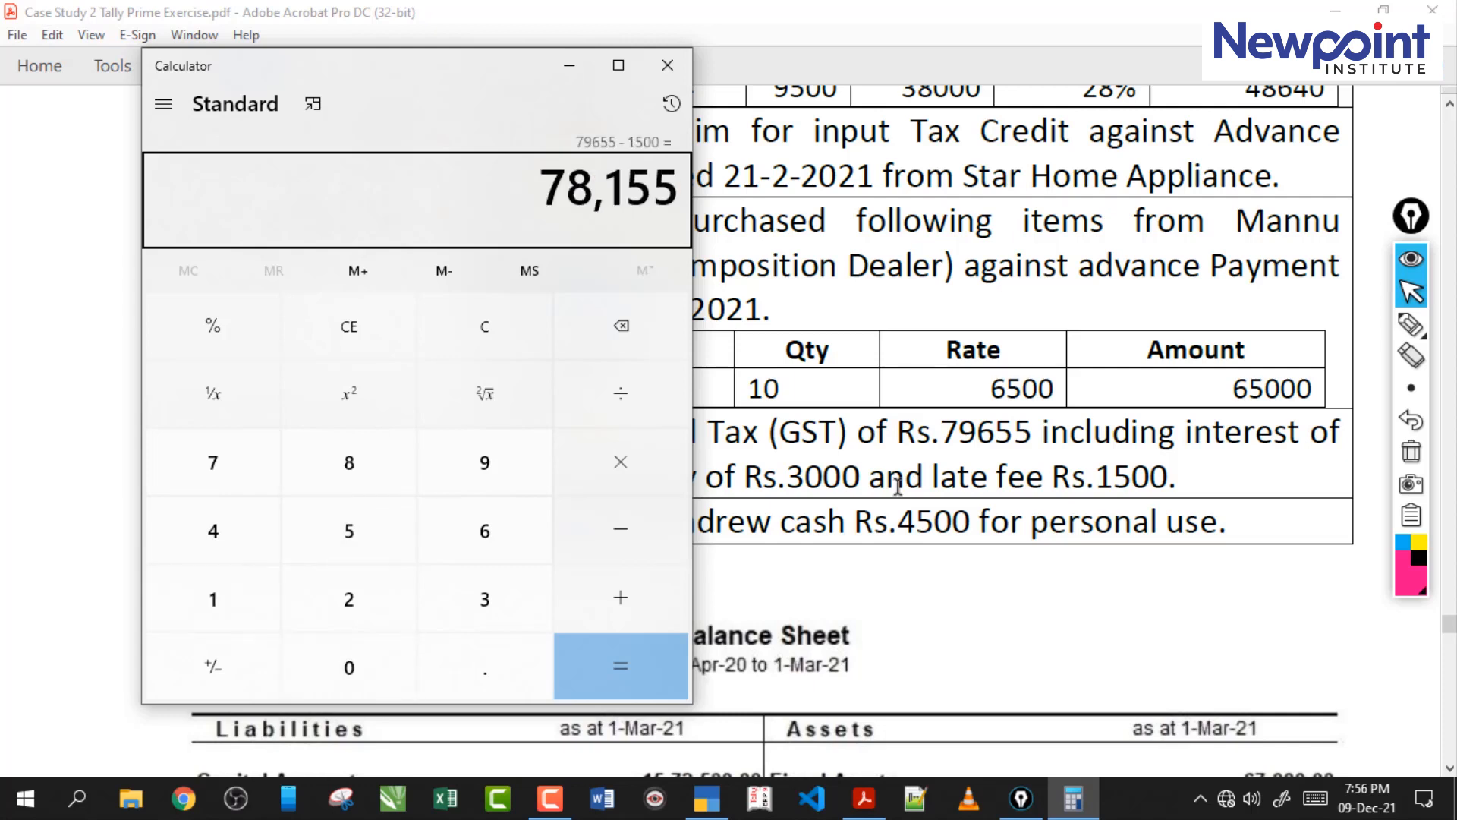
pyautogui.write('-3000')
pyautogui.press('Return')
pyautogui.moveTo(464, 79); pyautogui.dragTo(275, 95)
pyautogui.write('- ')
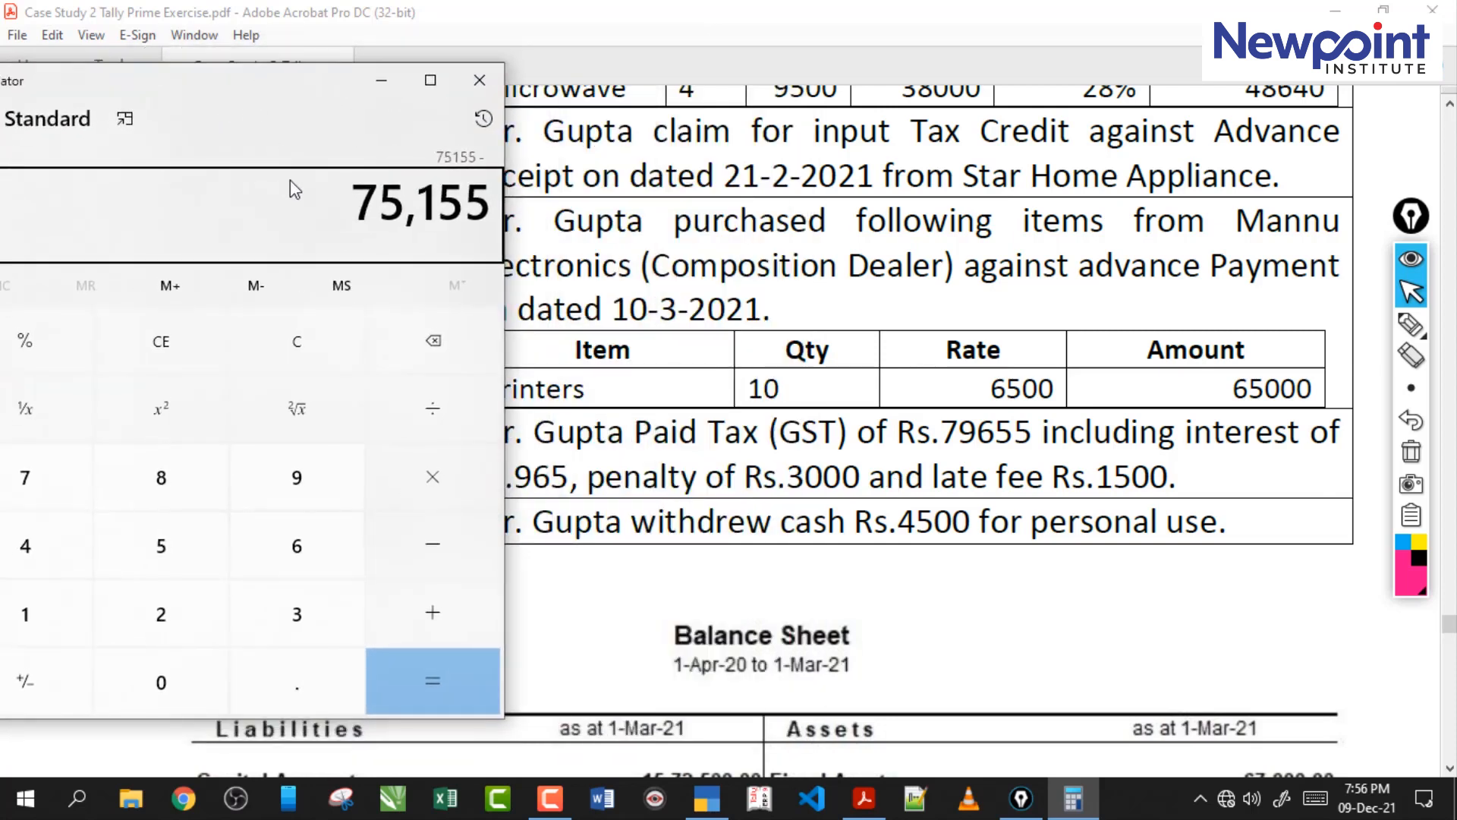
pyautogui.write('965')
pyautogui.press('Return')
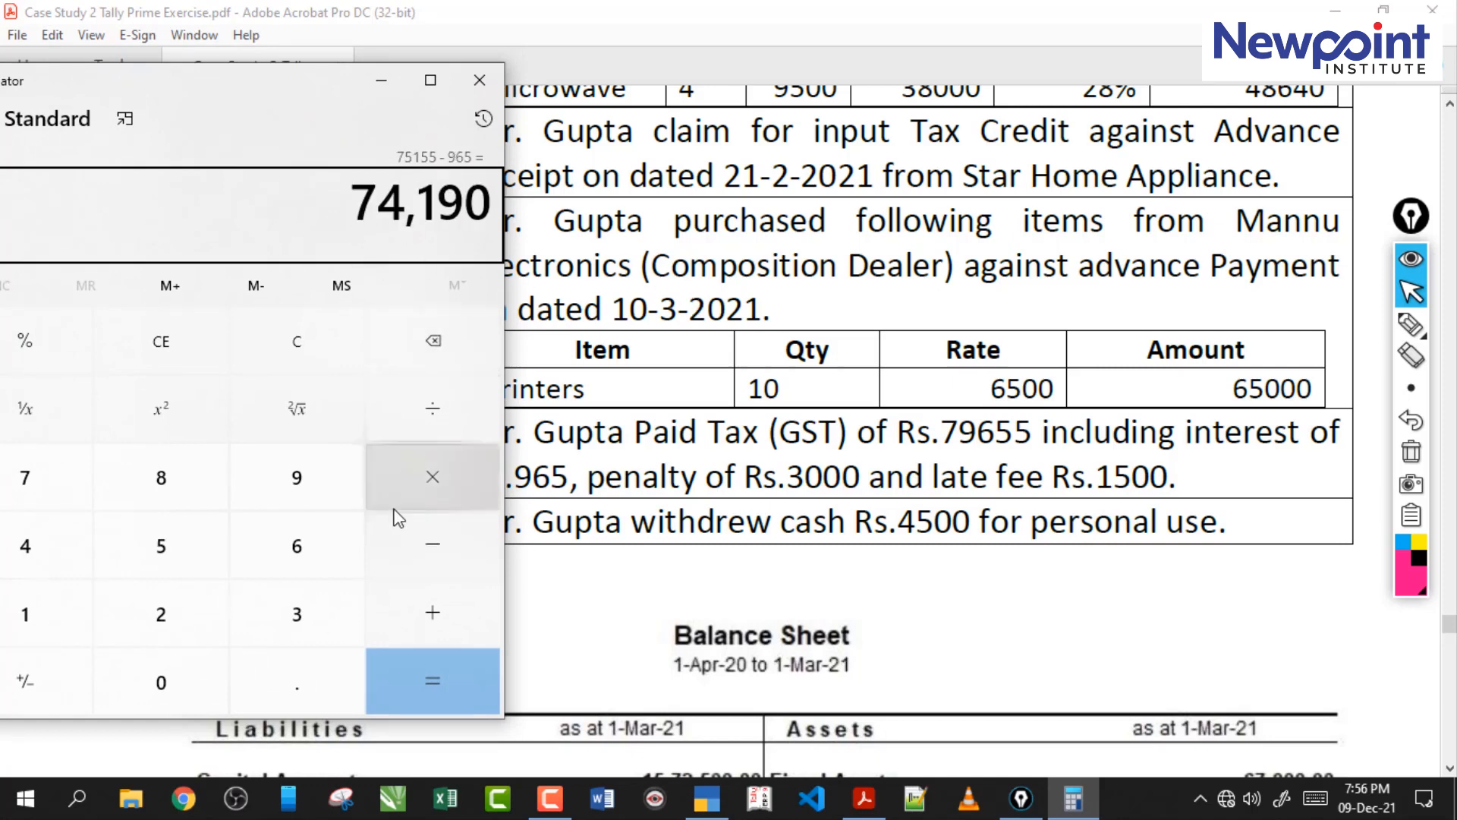
# Compare the calculated tax with TallyPrime's Duties & Taxes balance, close Calculator and open the Duties & Taxes group summary.
pyautogui.click(552, 809)
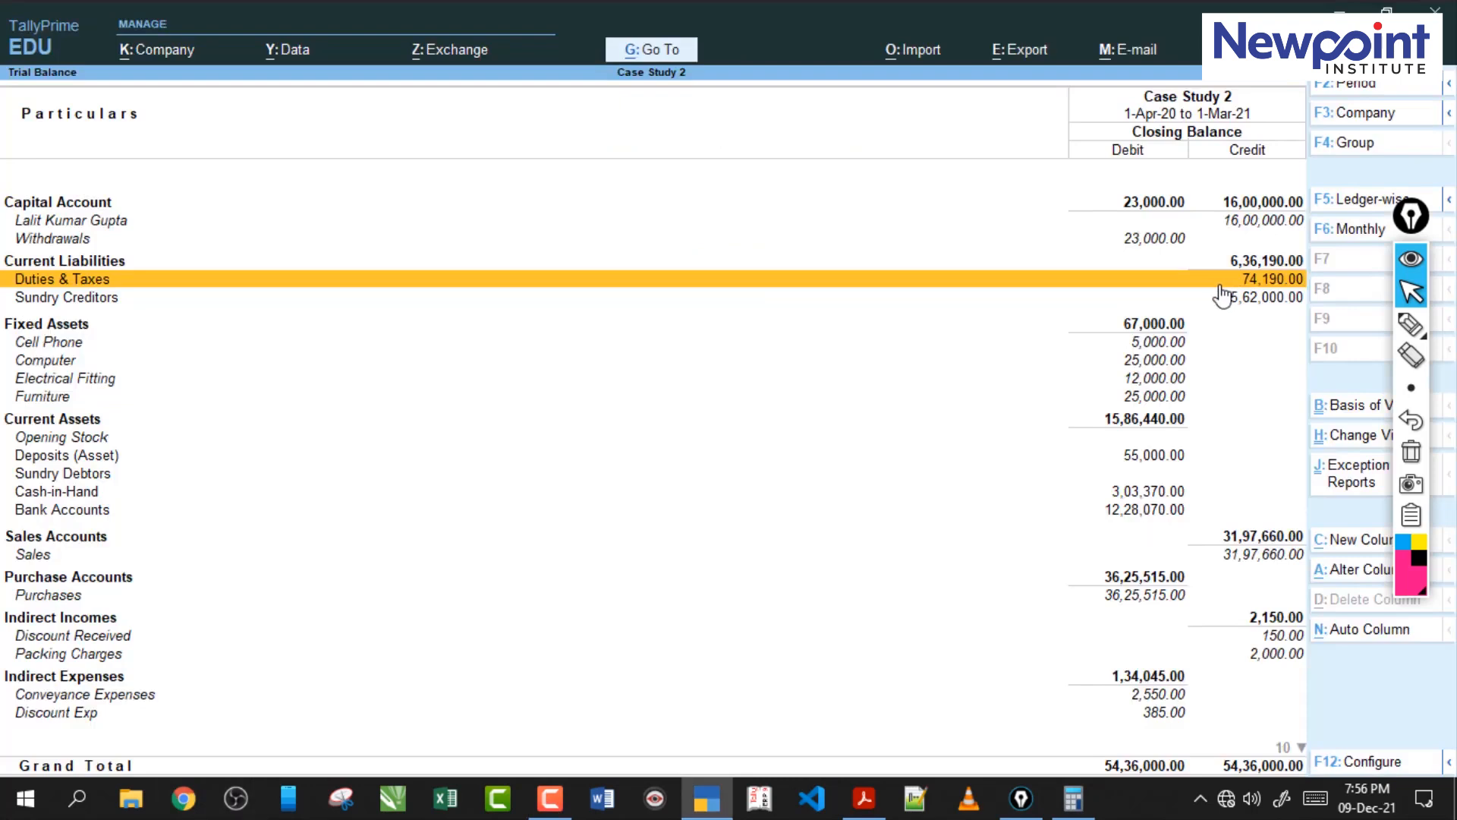
pyautogui.click(1073, 797)
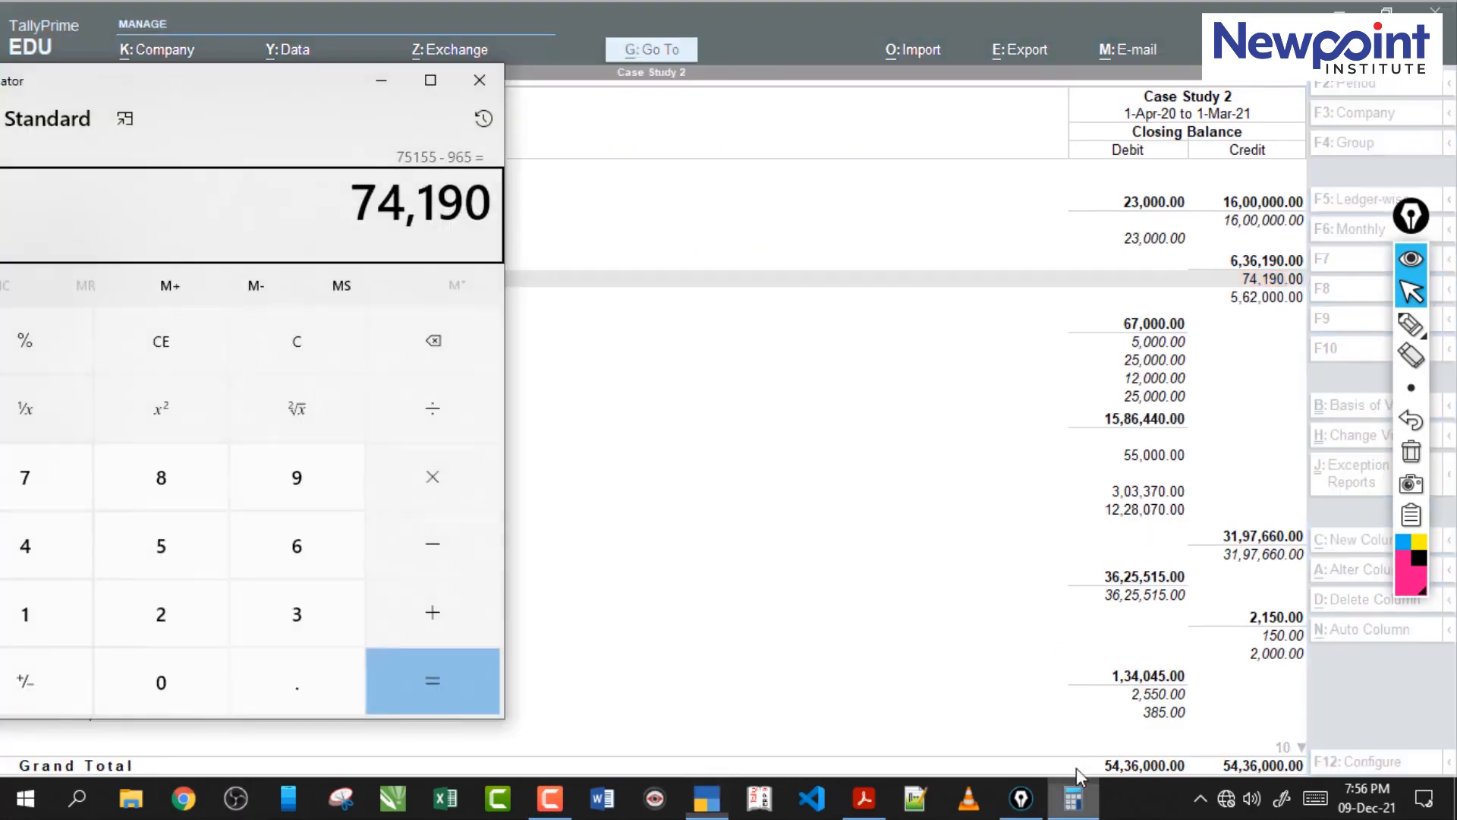
pyautogui.click(480, 81)
pyautogui.click(775, 288)
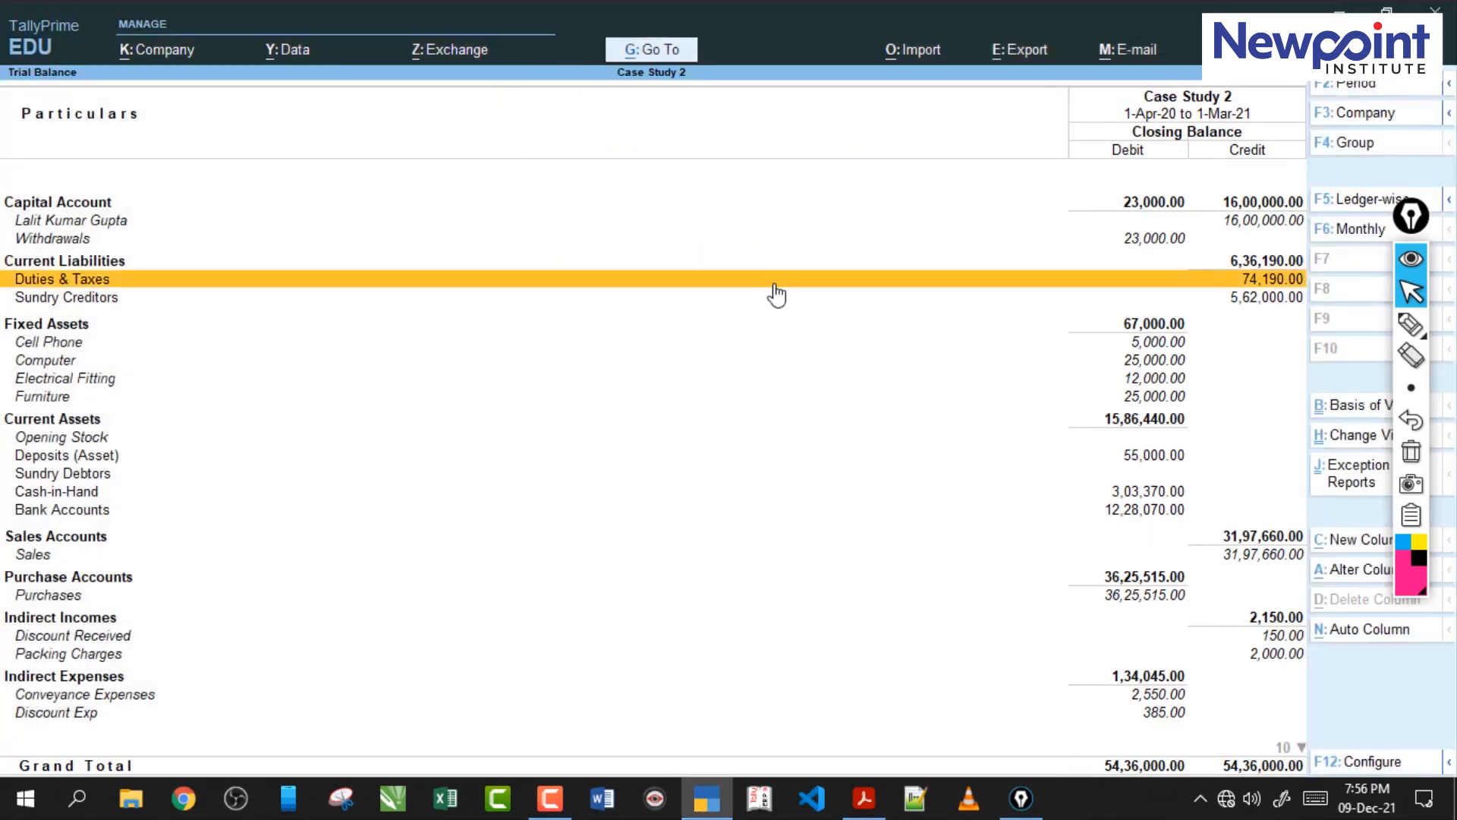
pyautogui.click(776, 294)
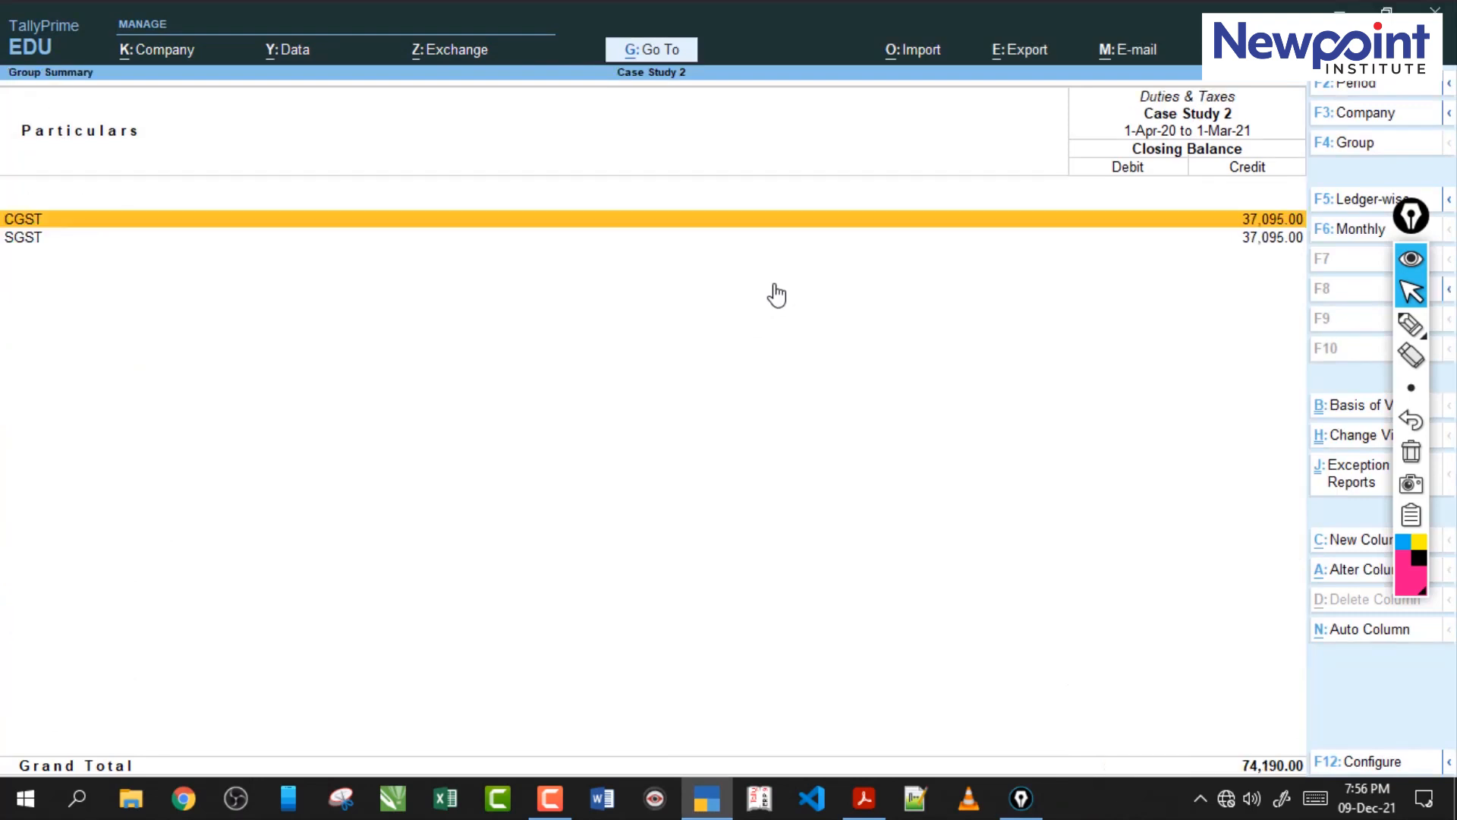
# Write the CGST amount 37095 on the screen with the annotation pen and return to the normal pointer.
pyautogui.click(1412, 325)
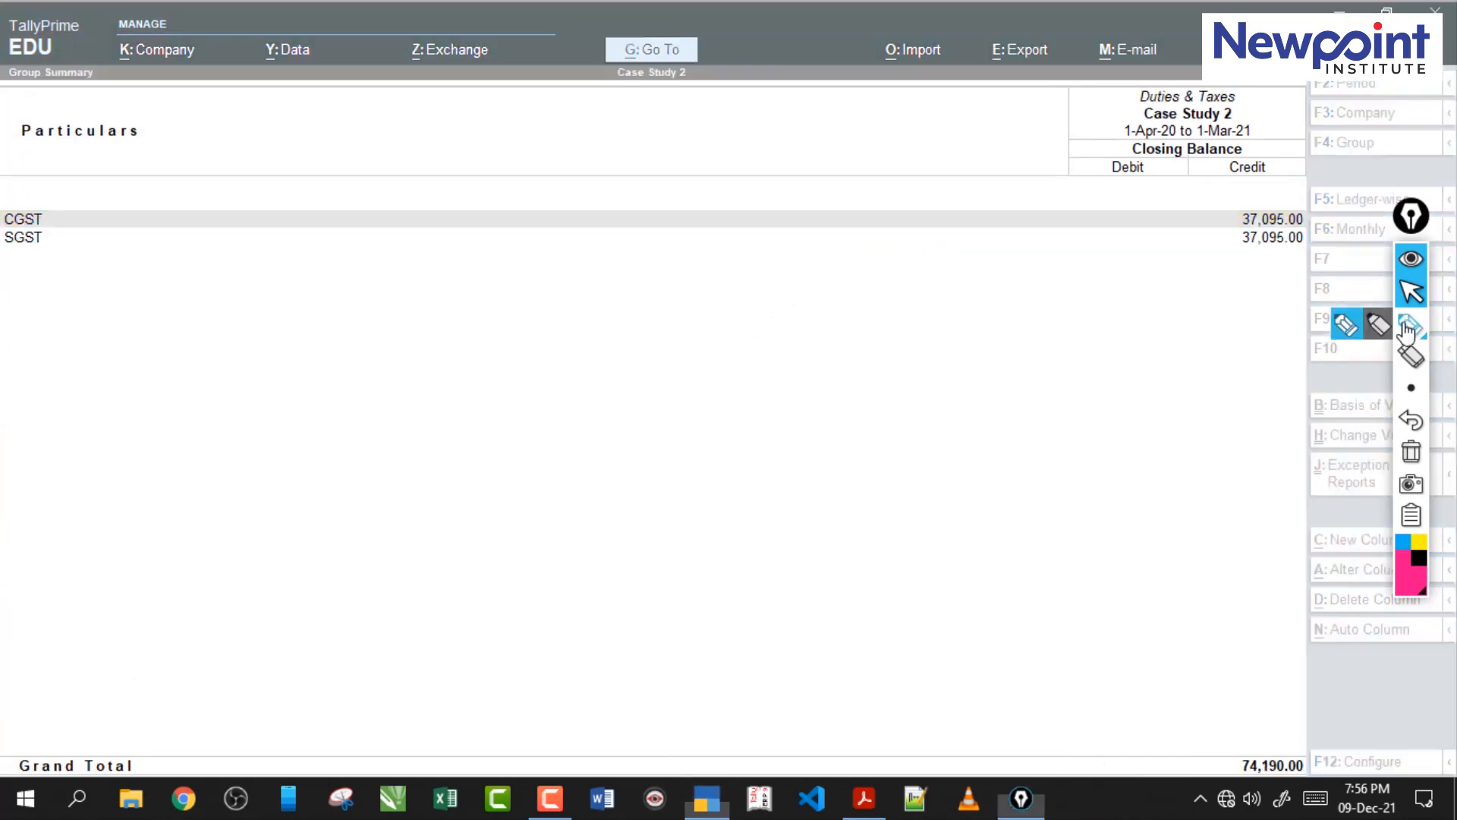
pyautogui.moveTo(1290, 85)
pyautogui.mouseDown()
pyautogui.moveTo(1301, 96)
pyautogui.moveTo(1283, 113)
pyautogui.moveTo(1325, 120)
pyautogui.mouseUp()
pyautogui.moveTo(1349, 93); pyautogui.dragTo(1351, 92)
pyautogui.moveTo(1377, 85)
pyautogui.mouseDown()
pyautogui.moveTo(1387, 109)
pyautogui.moveTo(1359, 120)
pyautogui.mouseUp()
pyautogui.moveTo(1400, 85)
pyautogui.mouseDown()
pyautogui.moveTo(1391, 122)
pyautogui.moveTo(1425, 84)
pyautogui.mouseUp()
pyautogui.click(1411, 291)
pyautogui.click(1178, 323)
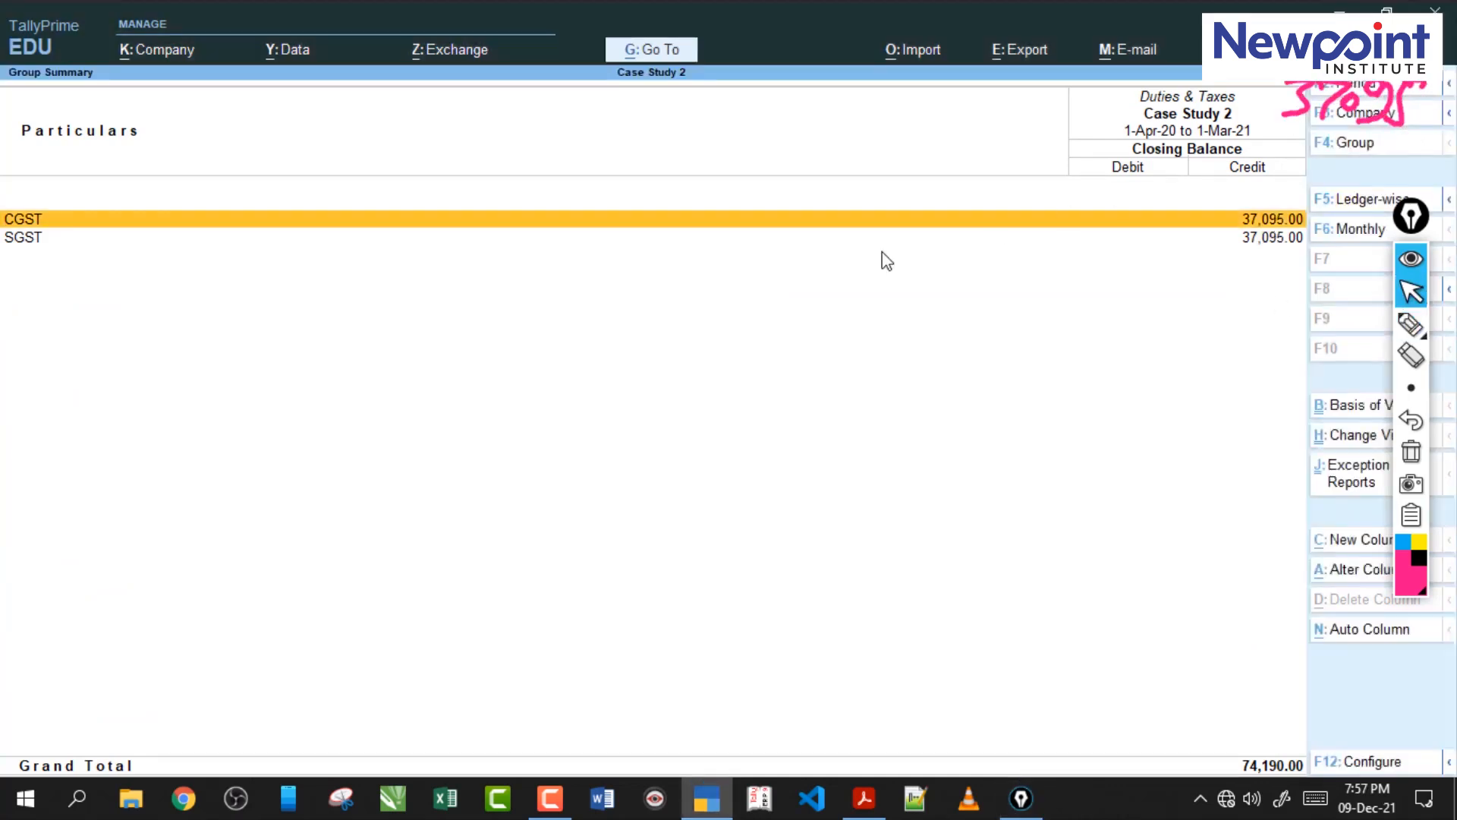
# Leave the reports for the Gateway of Tally and start a payment voucher.
pyautogui.press('Escape')
pyautogui.press('Escape')
pyautogui.press('Escape')
pyautogui.press('Escape')
pyautogui.press('Escape')
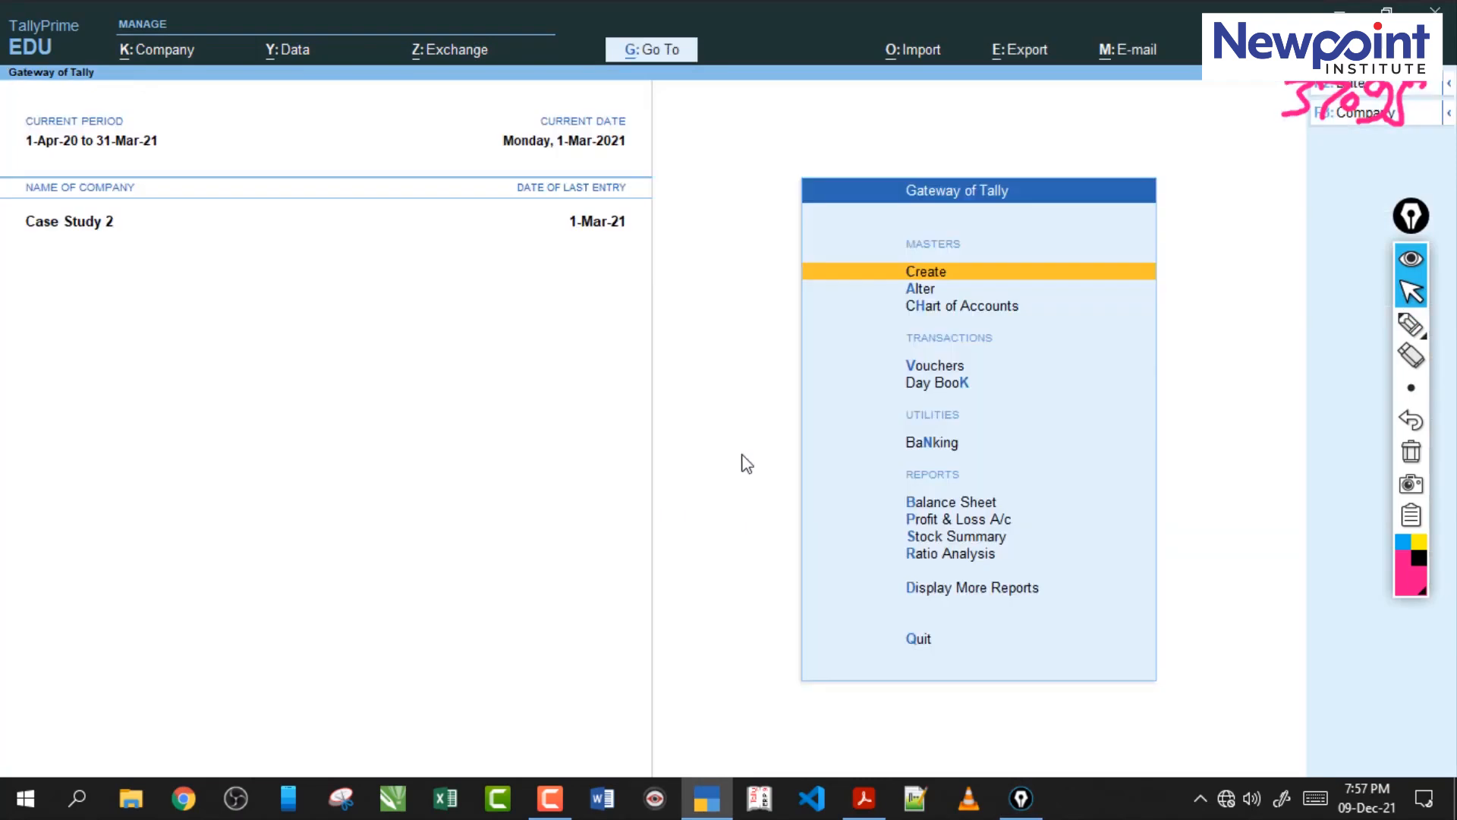
pyautogui.press('v')
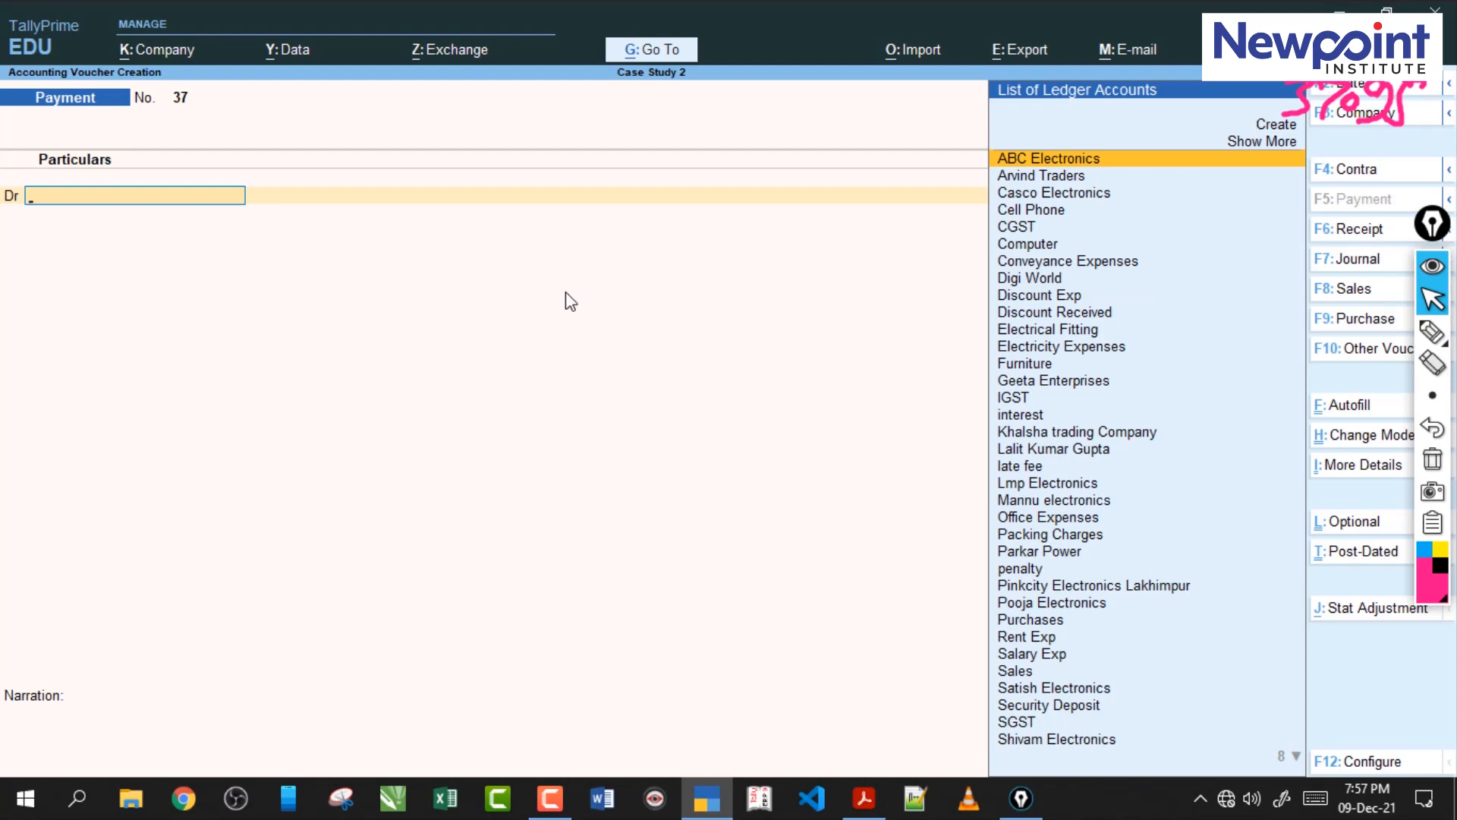
# Autofill the payment as a Stat Payment for GST, payment type Regular, with the period from 1-Feb-21 to 1-3.
pyautogui.click(1343, 408)
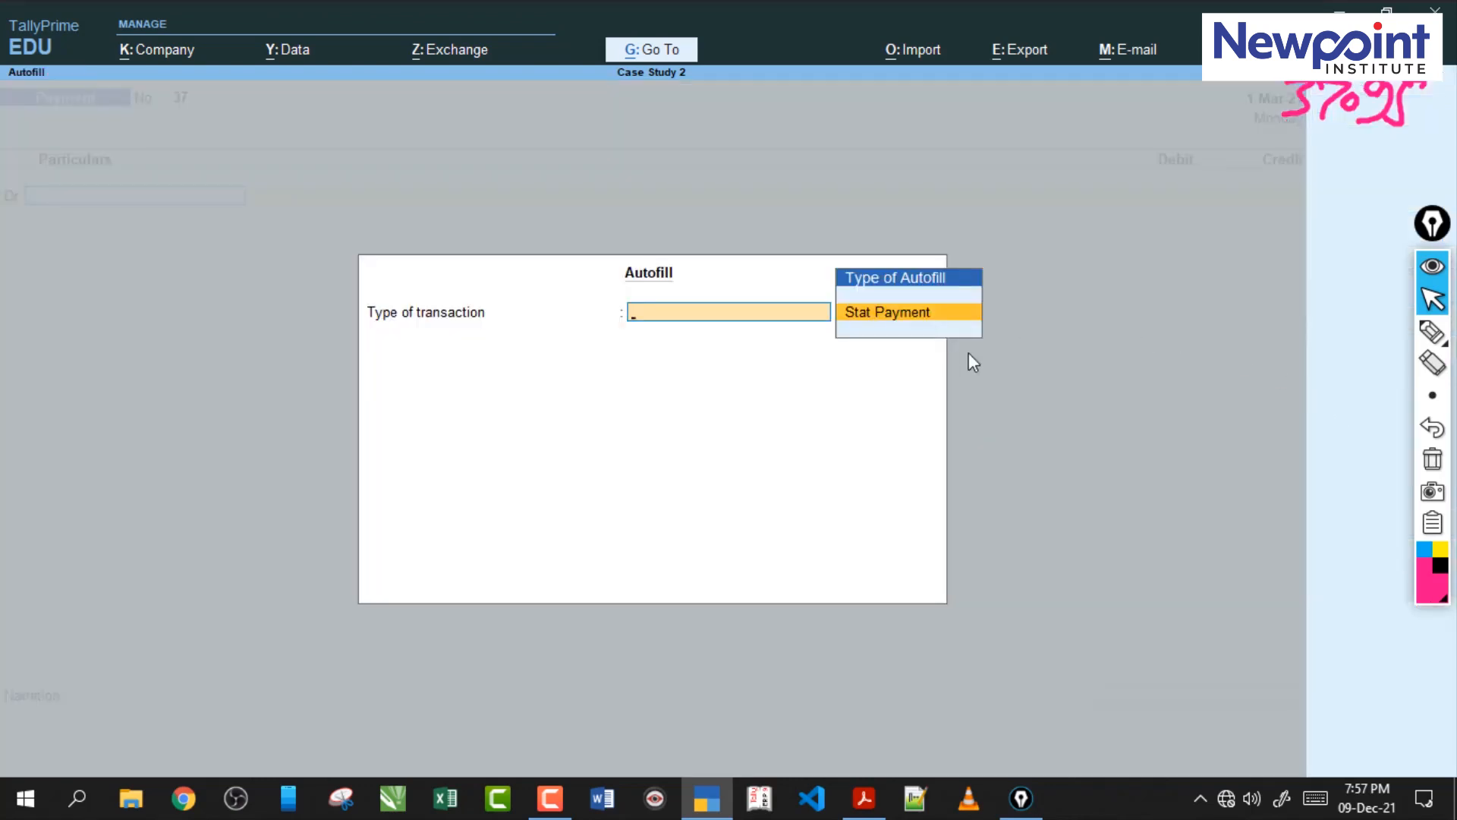
pyautogui.press('Return')
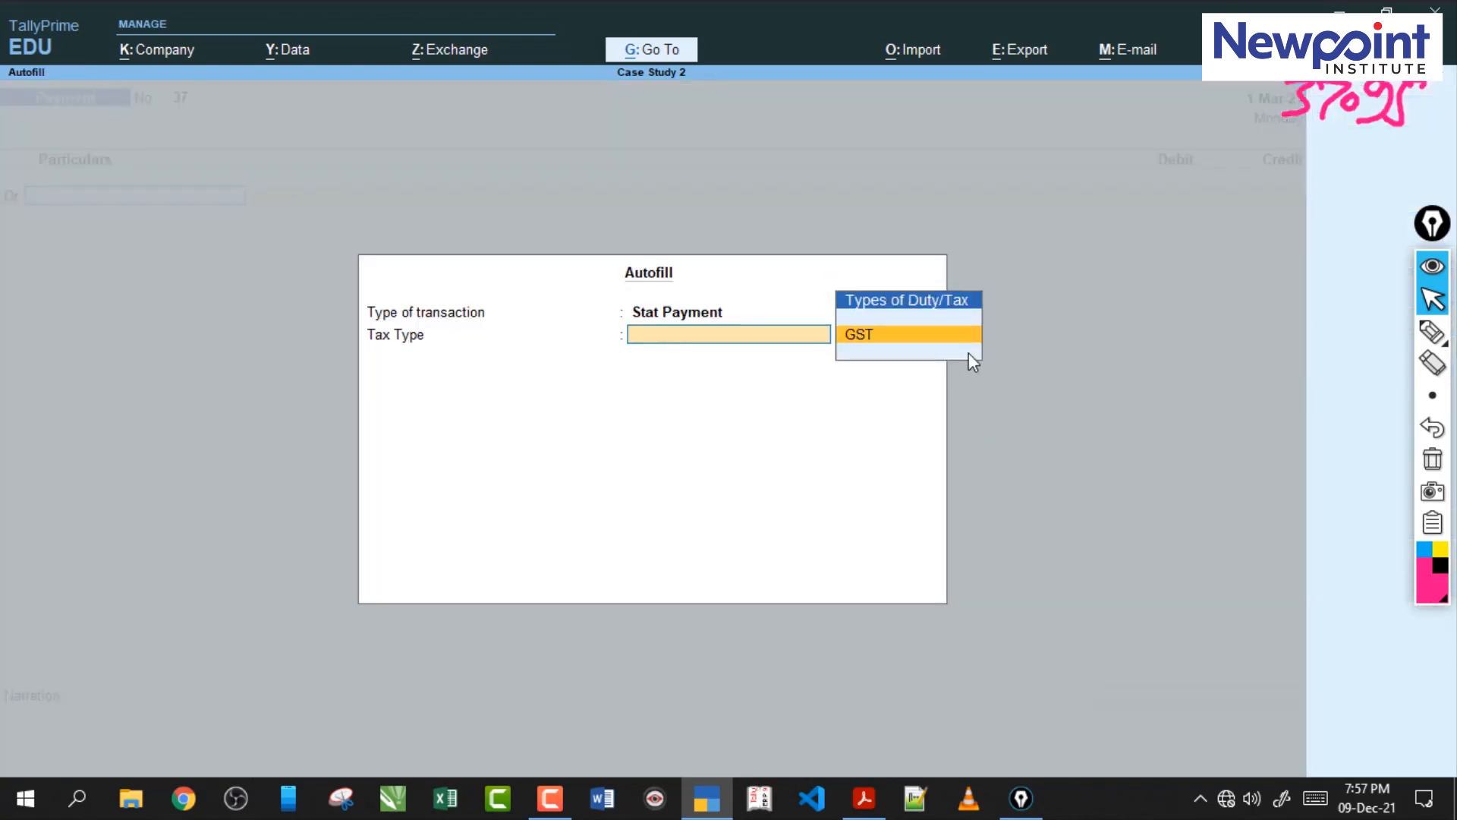
pyautogui.press('Return')
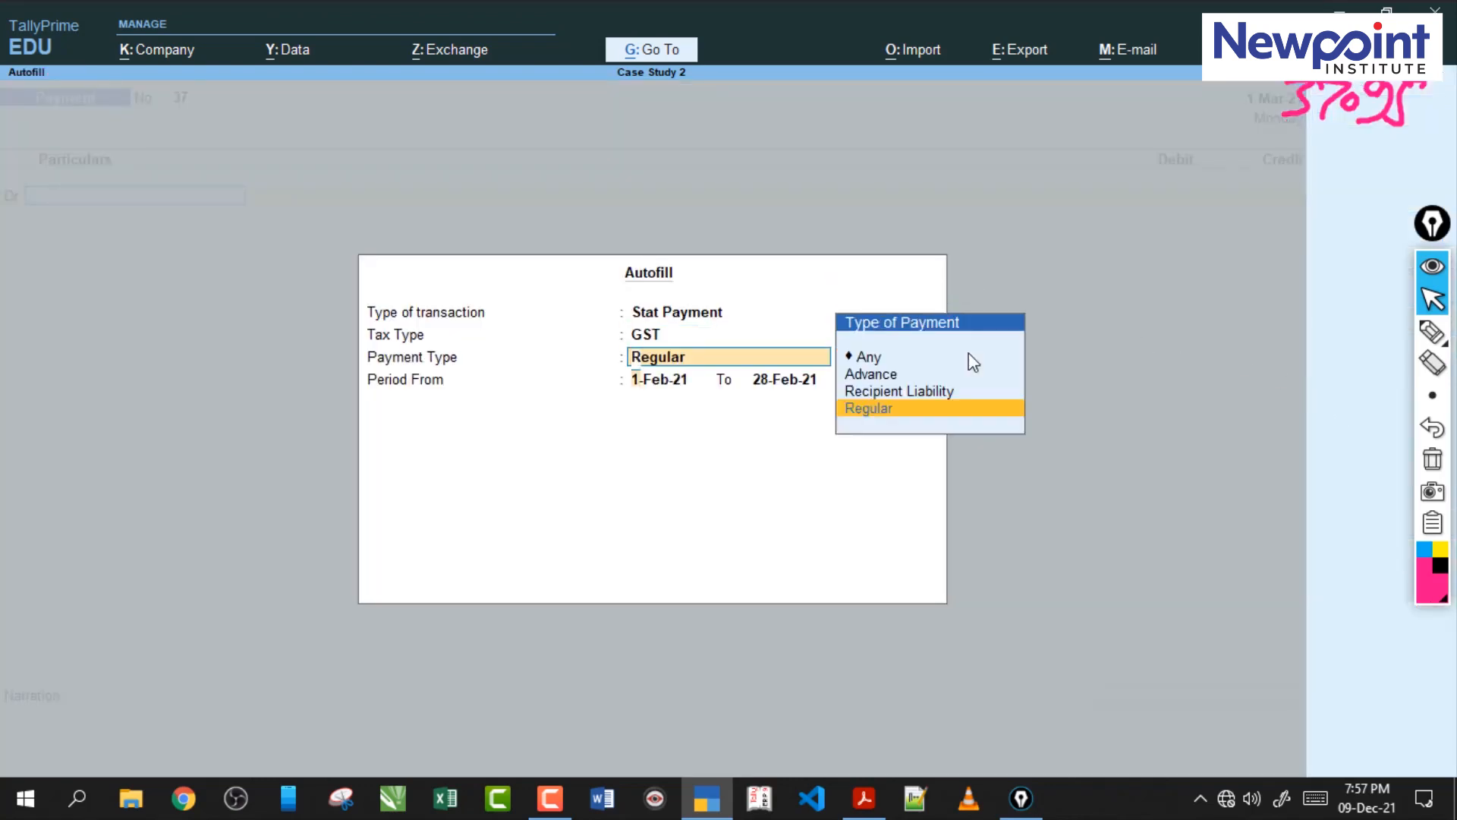
pyautogui.press('Return')
pyautogui.press('Return')
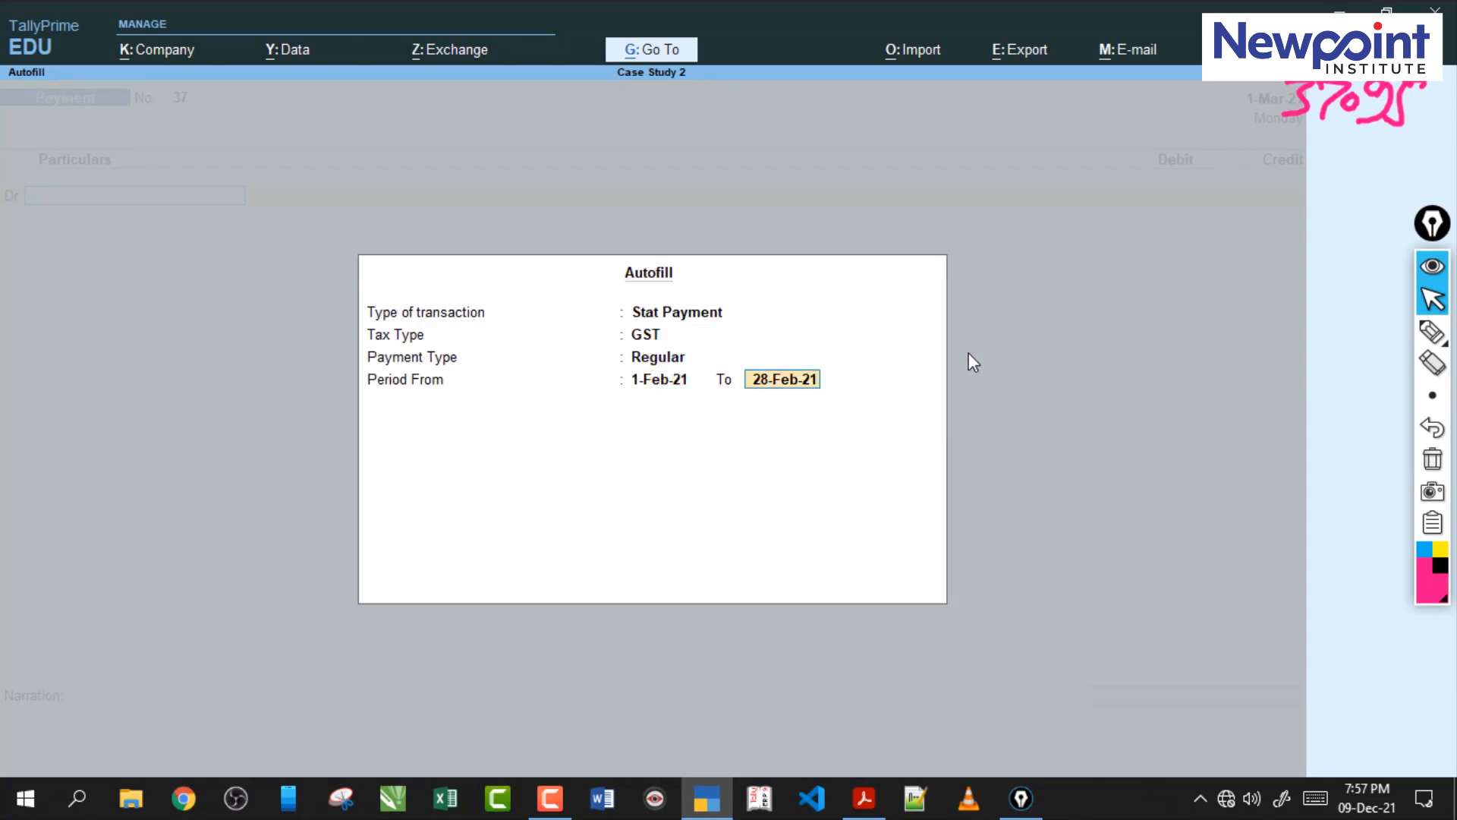
pyautogui.write('1-3')
pyautogui.press('Return')
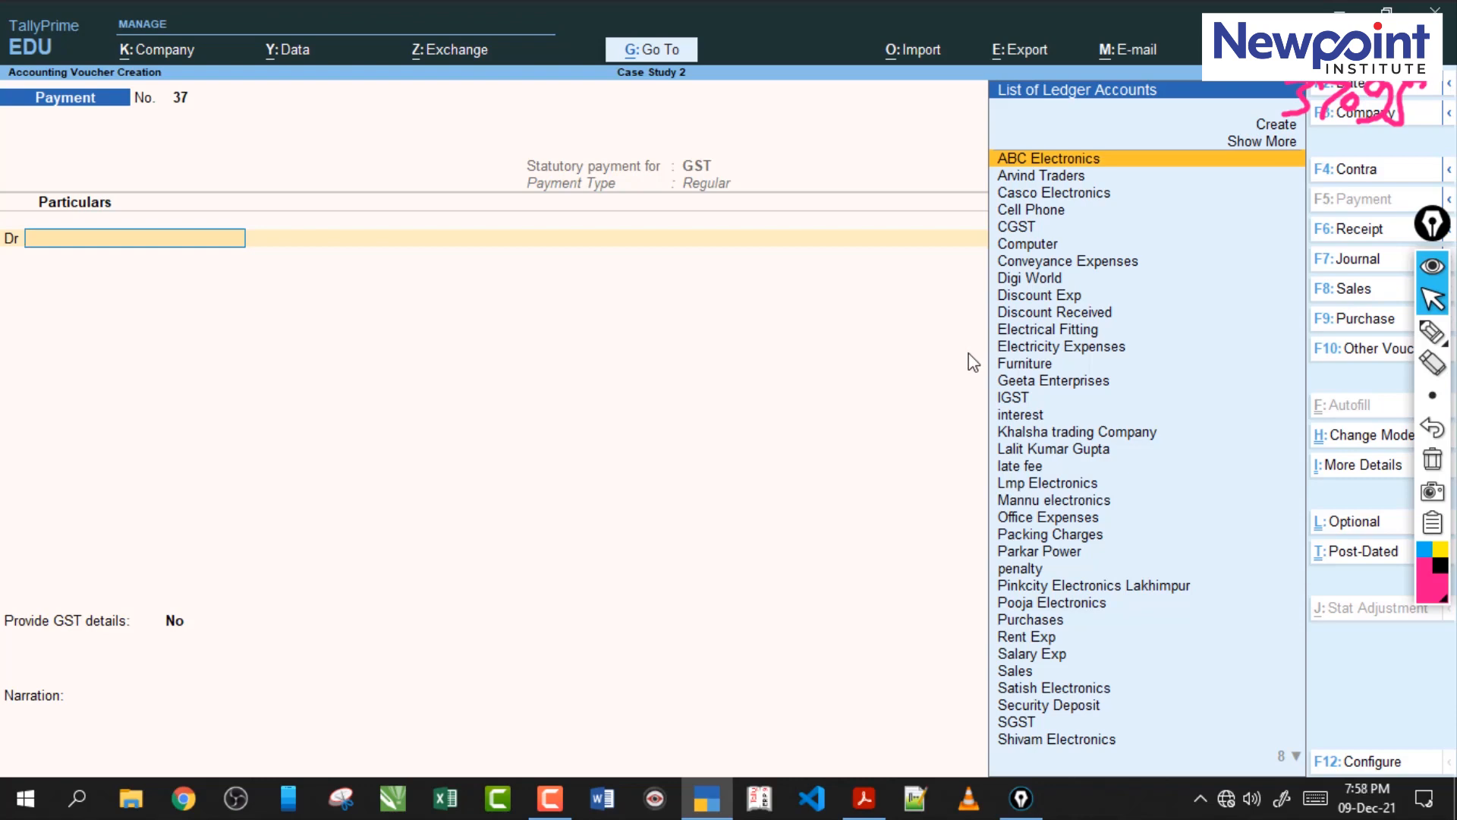
# Debit the CGST ledger with 37095 in the payment voucher.
pyautogui.write('C')
pyautogui.press('Down')
pyautogui.press('Down')
pyautogui.press('Down')
pyautogui.press('Return')
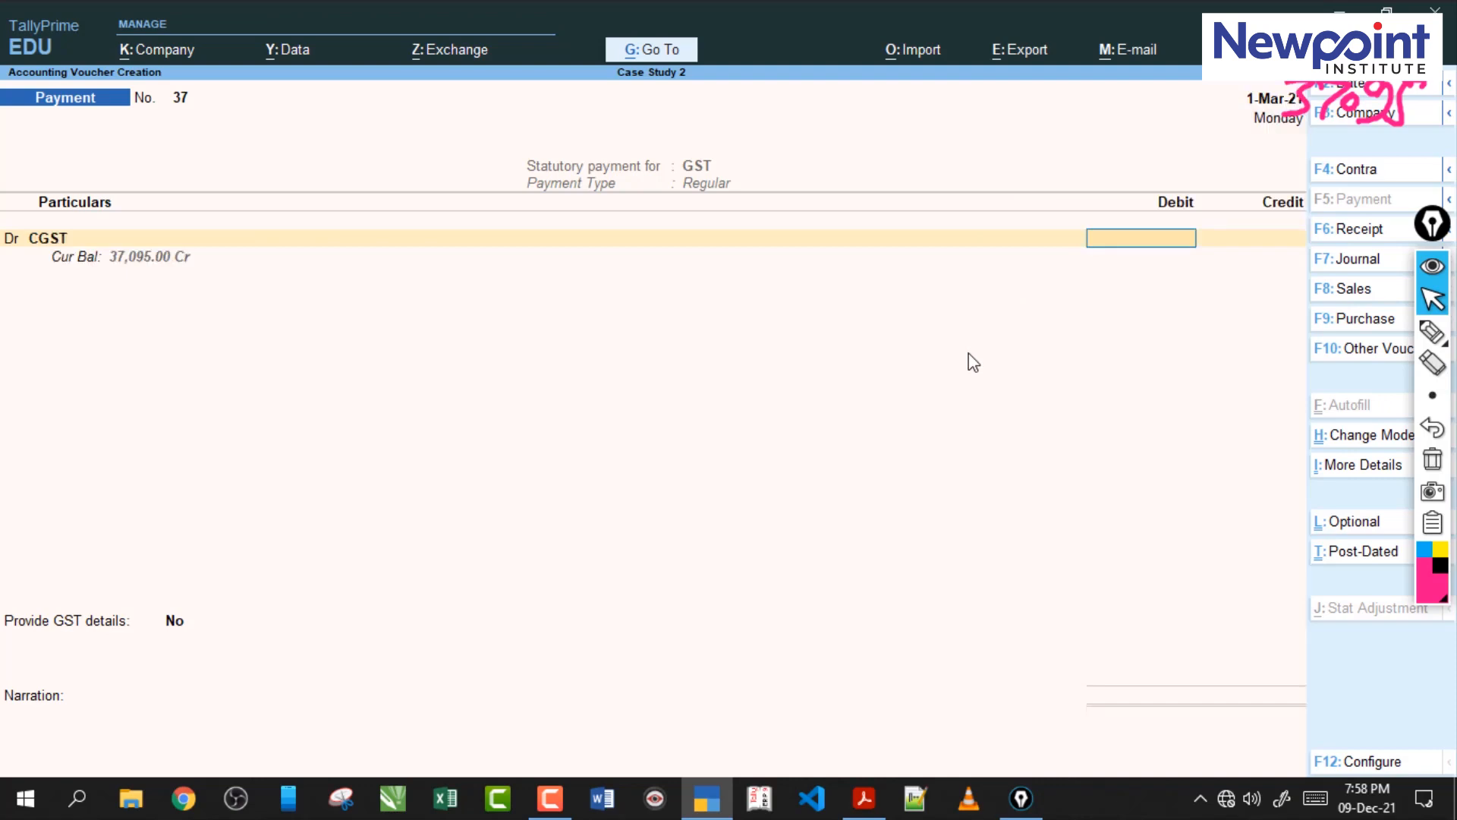
pyautogui.write('37095')
# Circle the CGST debit amount with the annotation pen, clear all ink and return to the normal pointer.
pyautogui.click(1432, 332)
pyautogui.moveTo(1162, 209); pyautogui.dragTo(1135, 251)
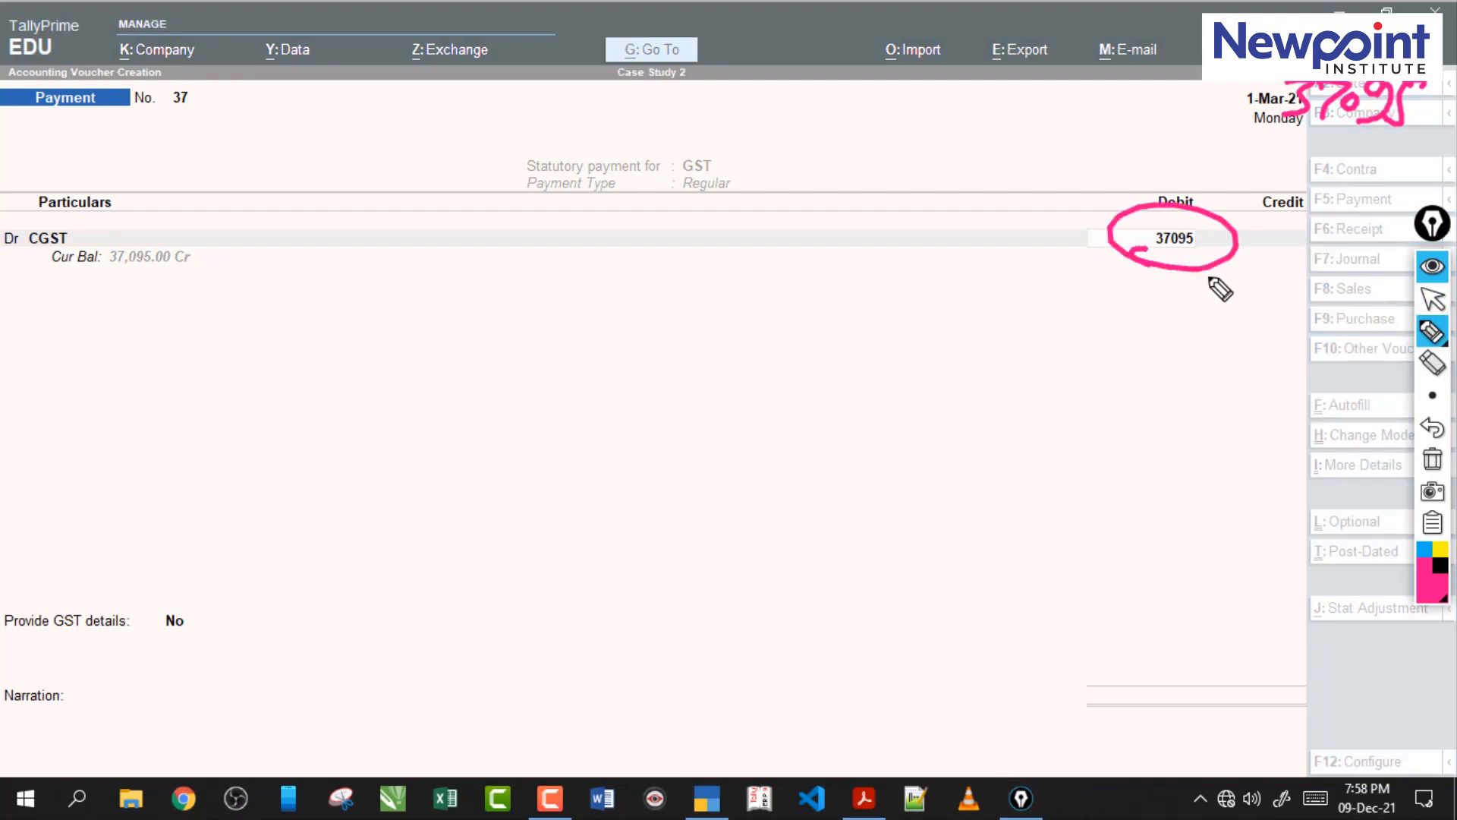
pyautogui.click(1433, 460)
pyautogui.click(1432, 299)
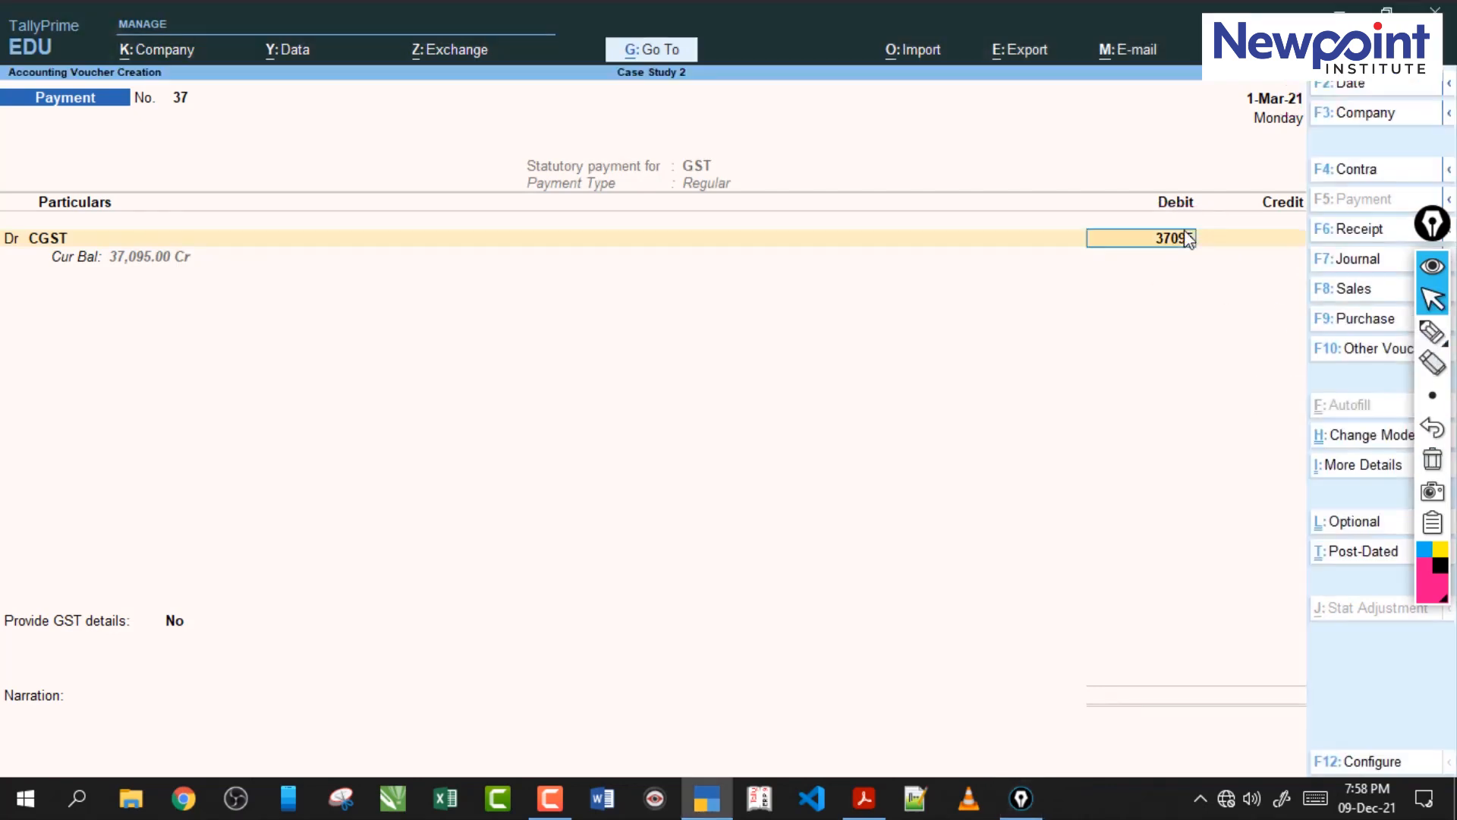
# Accept the CGST amount and debit the SGST ledger with 37,095 in the same payment voucher.
pyautogui.press('Return')
pyautogui.press('Return')
pyautogui.write('S')
pyautogui.press('Down')
pyautogui.press('Down')
pyautogui.press('Down')
pyautogui.press('Down')
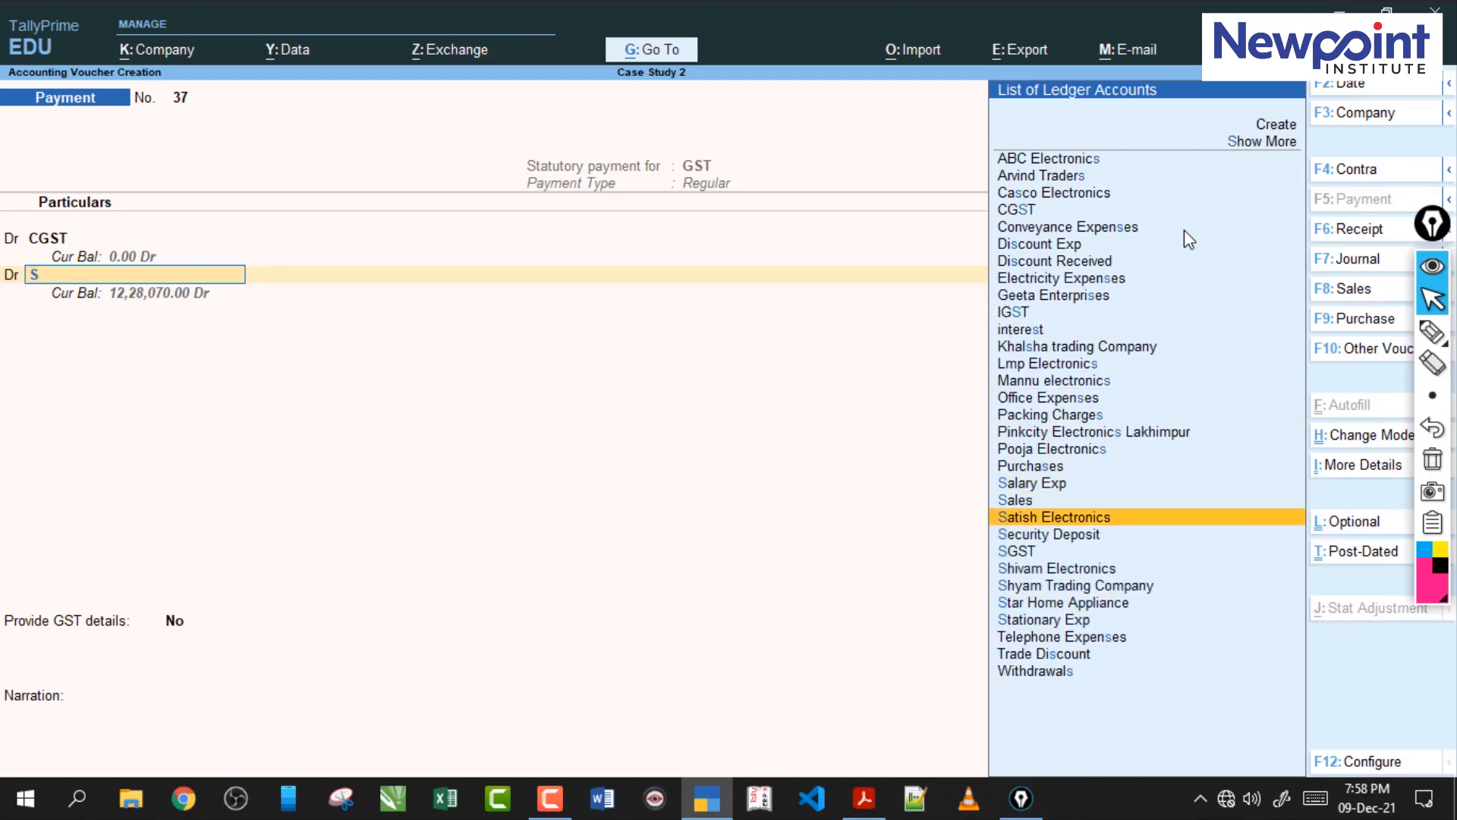
pyautogui.press('Return')
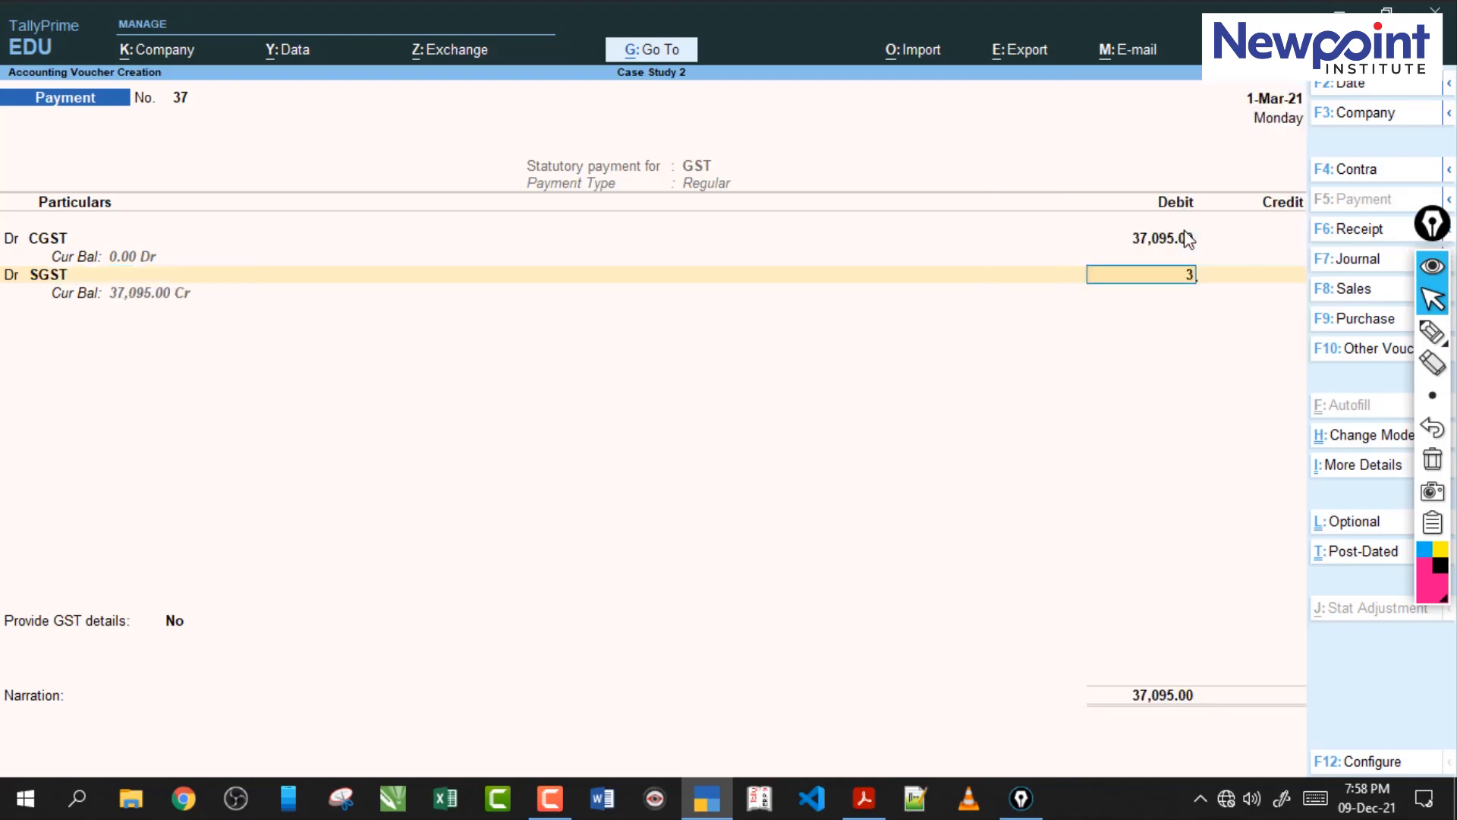
pyautogui.write('37,095')
pyautogui.press('Return')
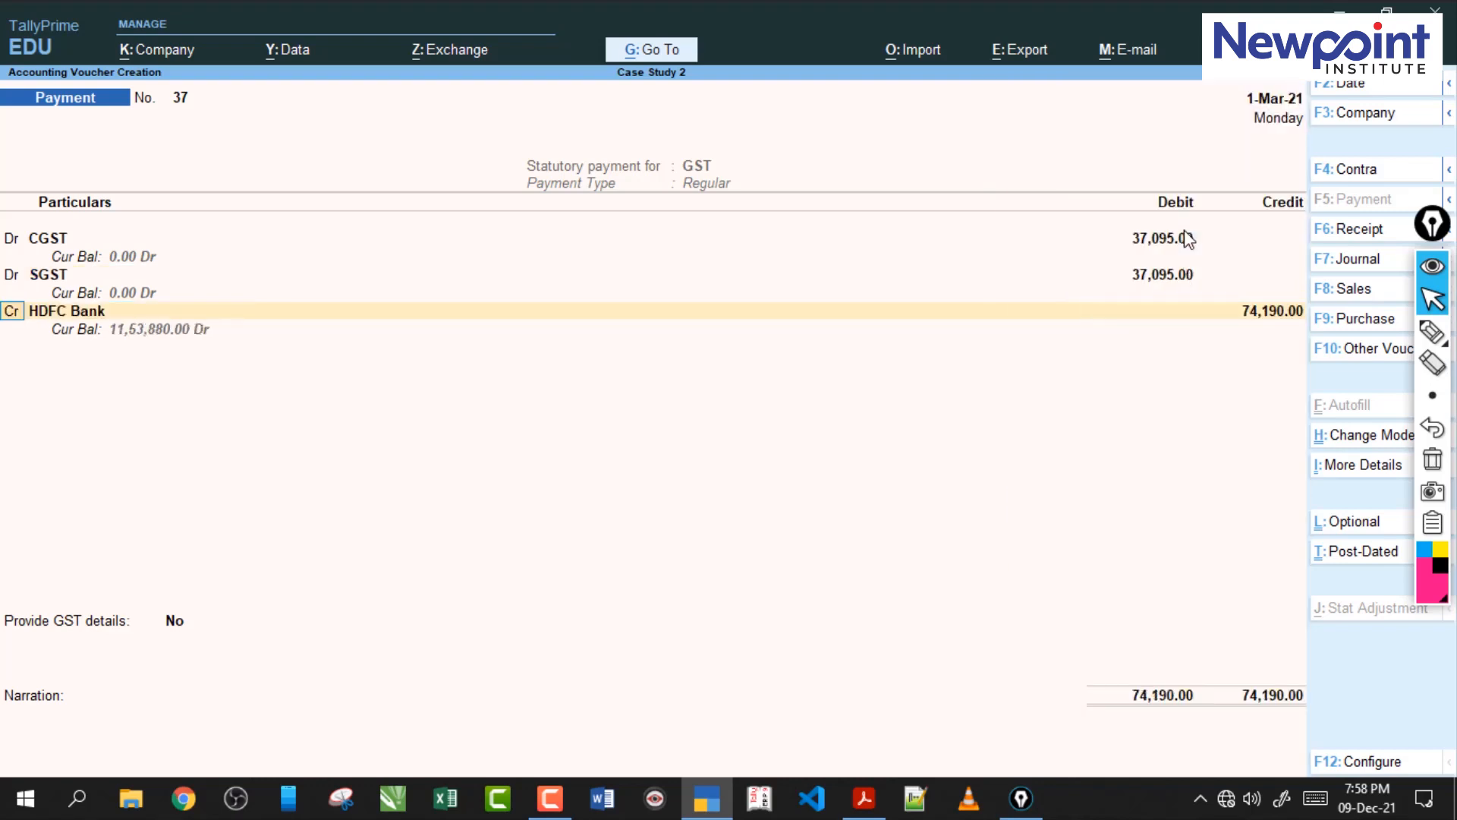
# Check the interest amount in the case study PDF and debit the interest ledger with 965 in the TallyPrime payment voucher.
pyautogui.press('Return')
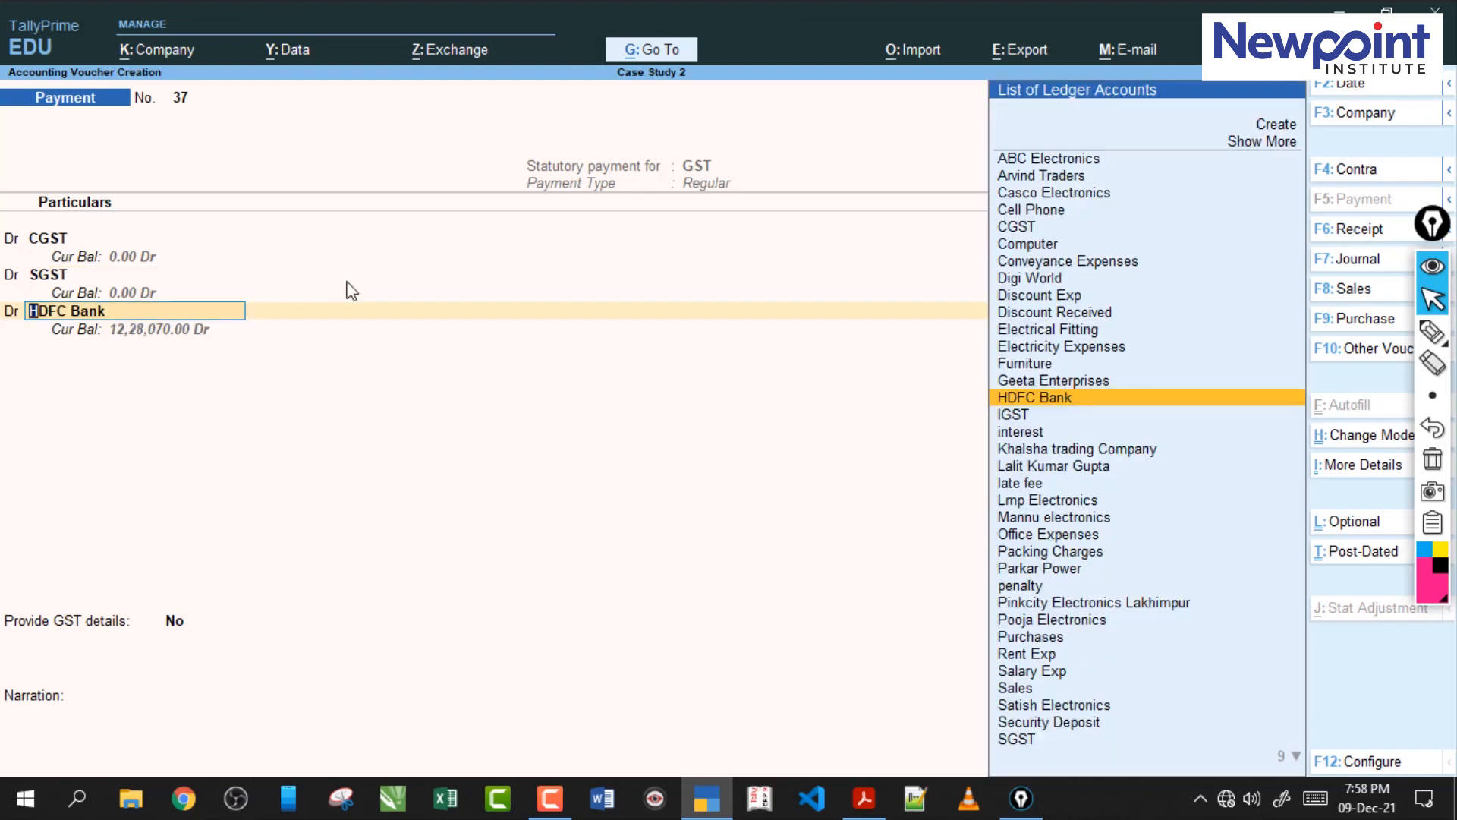
pyautogui.click(872, 803)
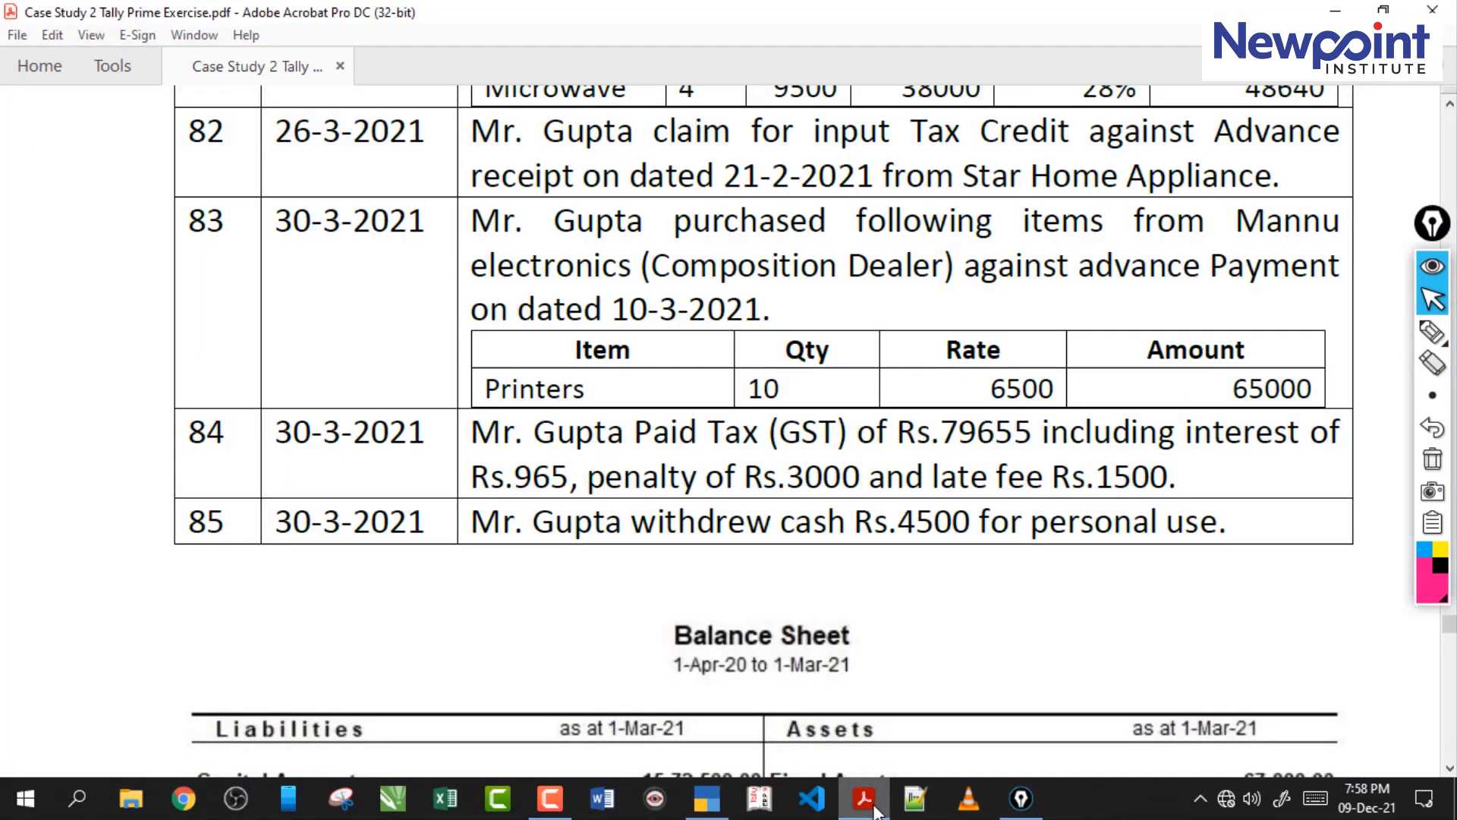
pyautogui.click(873, 809)
pyautogui.write('In')
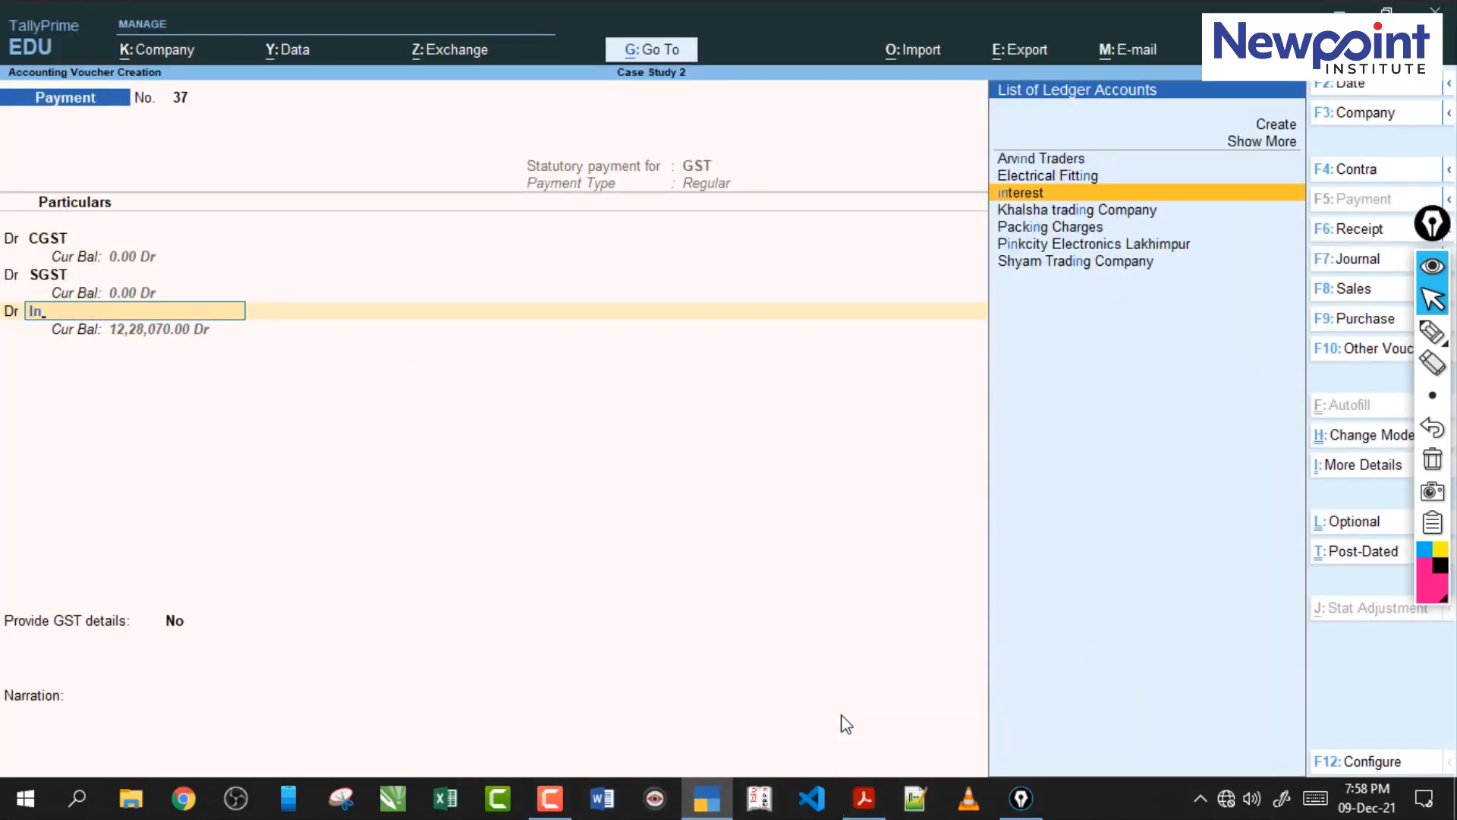
pyautogui.press('Return')
pyautogui.press('Down')
pyautogui.press('Return')
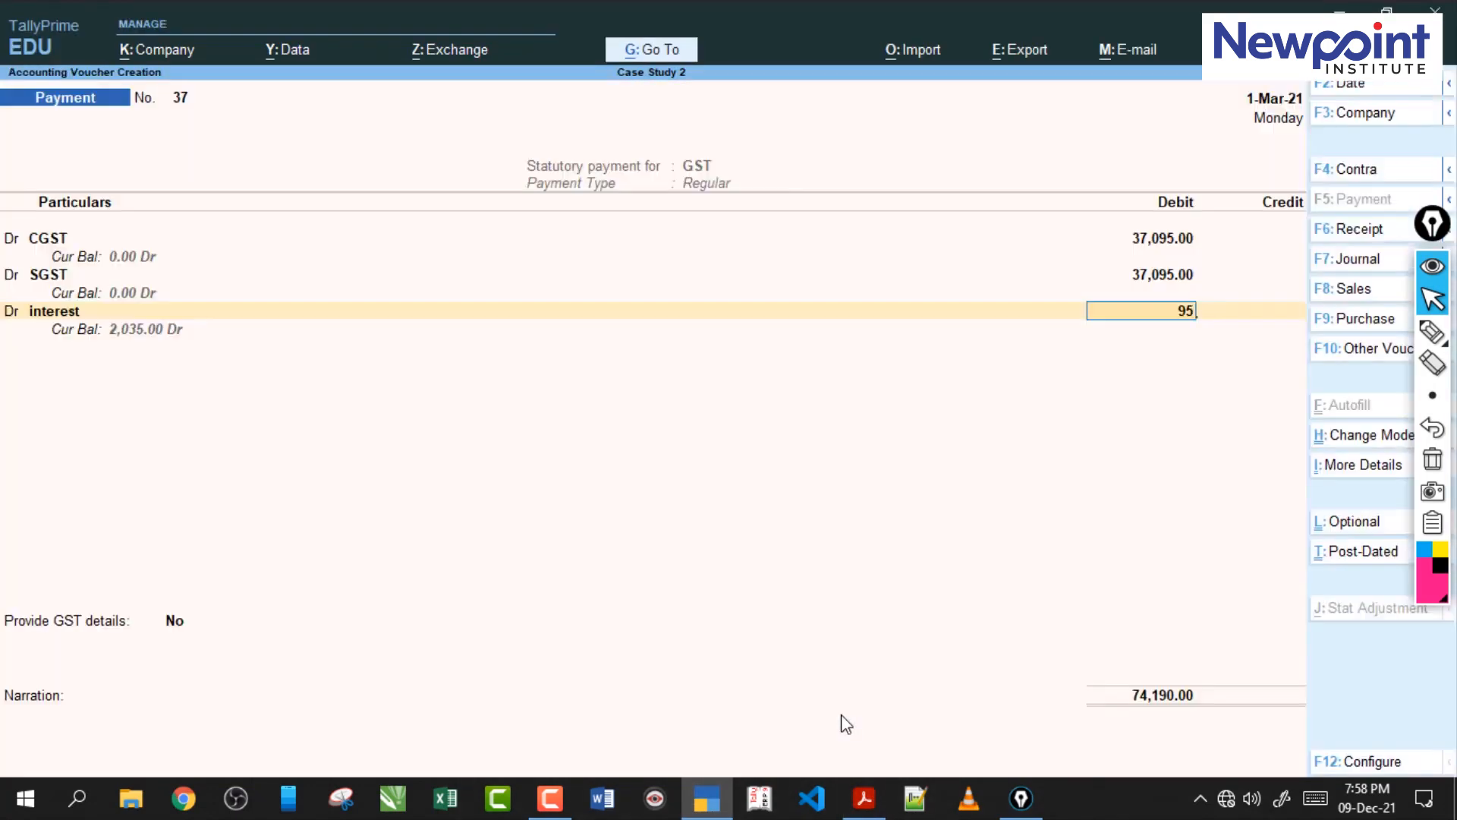
pyautogui.write('965')
pyautogui.press('Return')
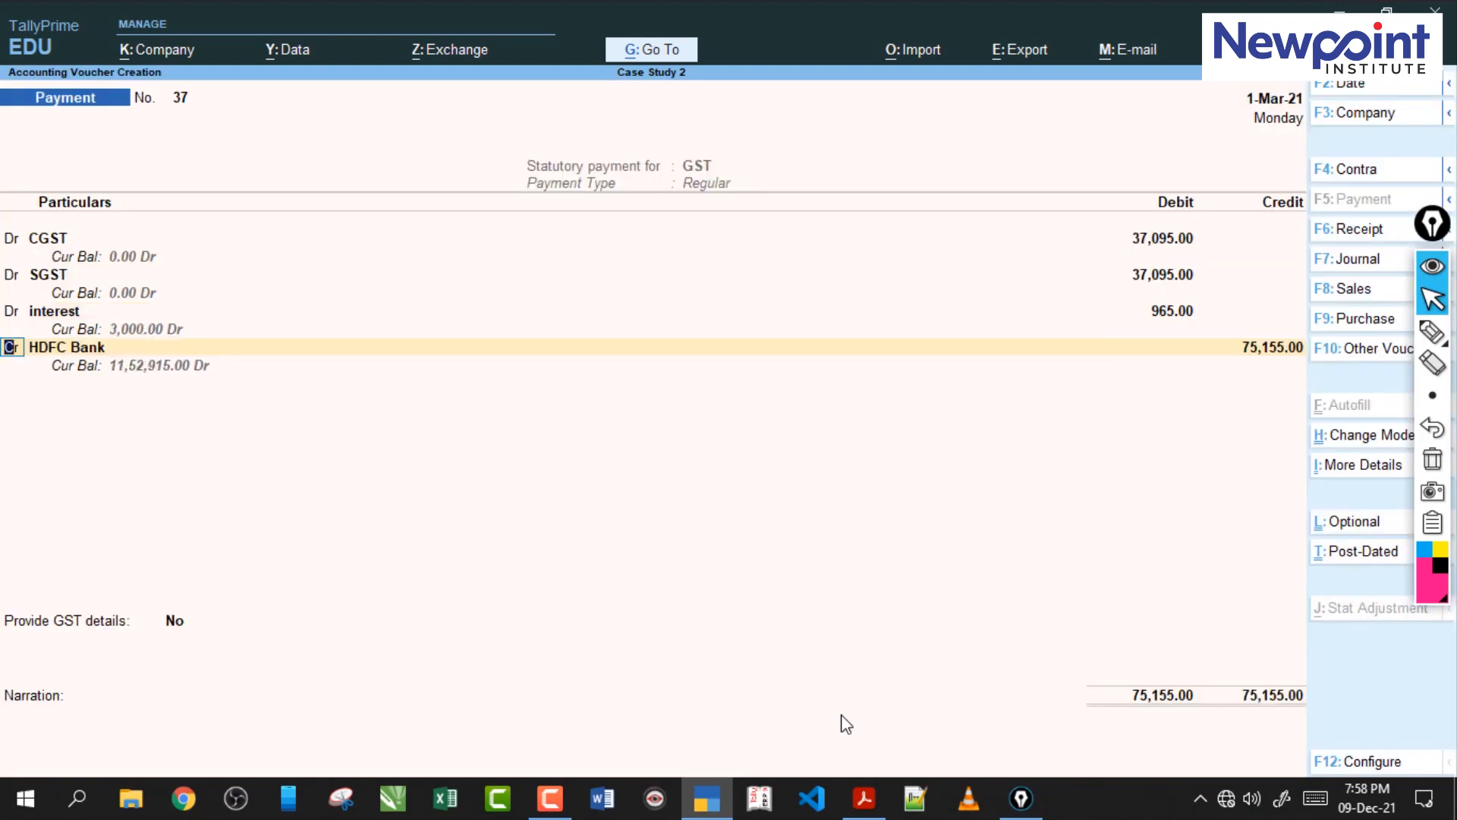
# Look up transaction 84's penalty in the case study PDF and debit the penalty ledger with 3,000 in the TallyPrime voucher.
pyautogui.press('d')
pyautogui.press('Return')
pyautogui.click(863, 798)
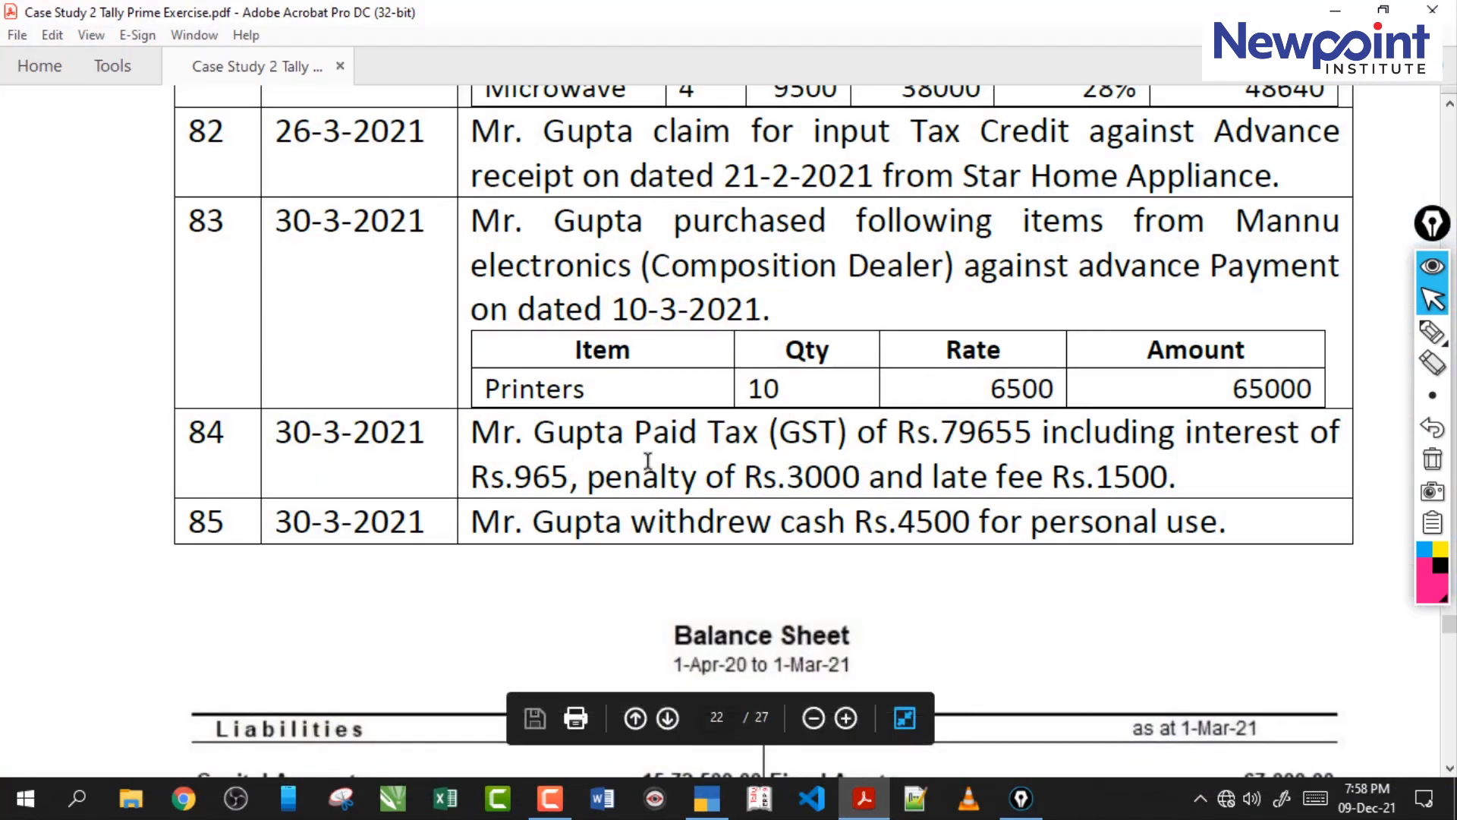
pyautogui.moveTo(659, 477); pyautogui.dragTo(697, 476)
pyautogui.click(824, 503)
pyautogui.click(707, 797)
pyautogui.write('P')
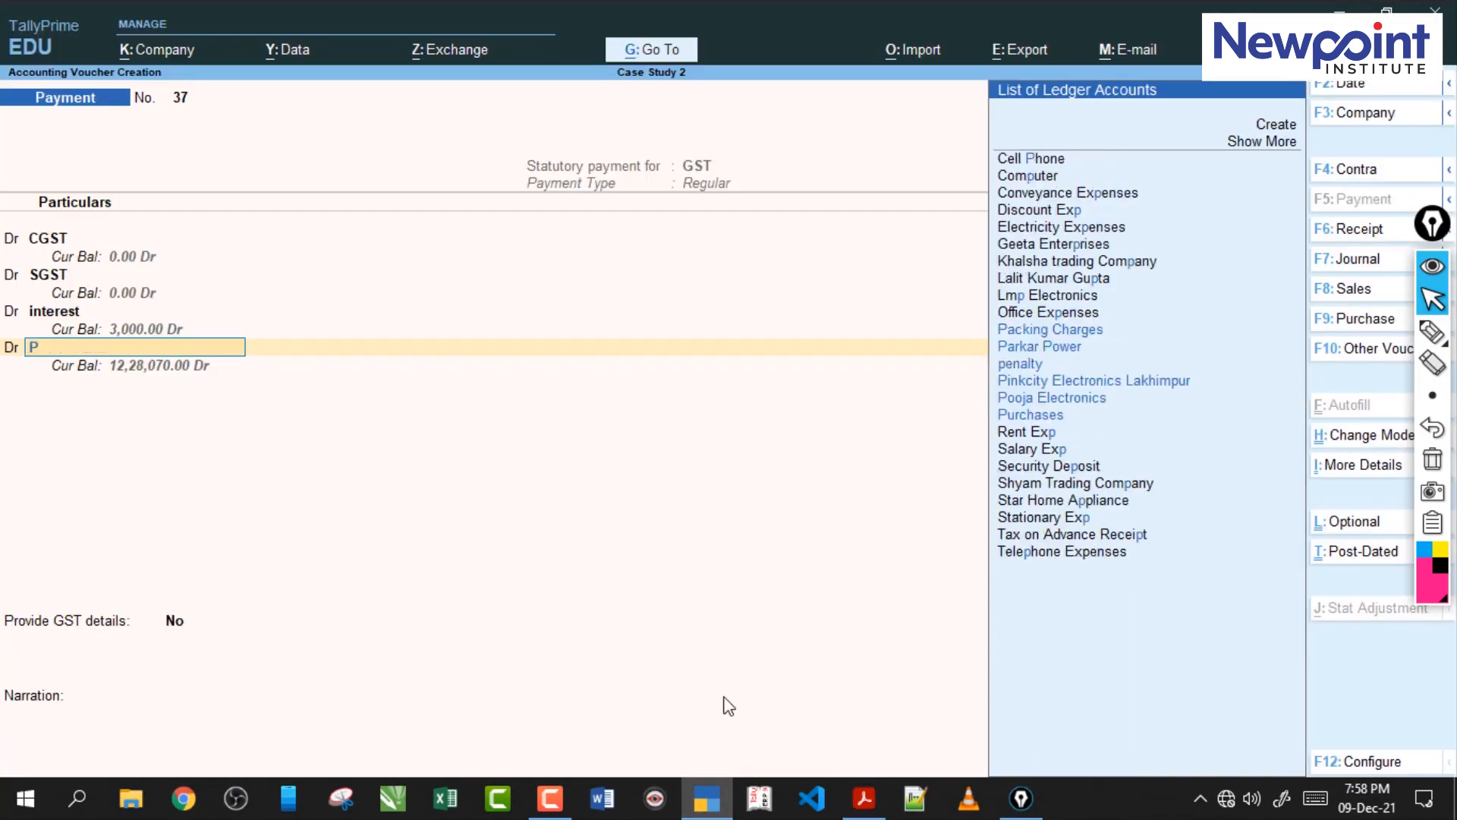
pyautogui.write('enalty')
pyautogui.press('Return')
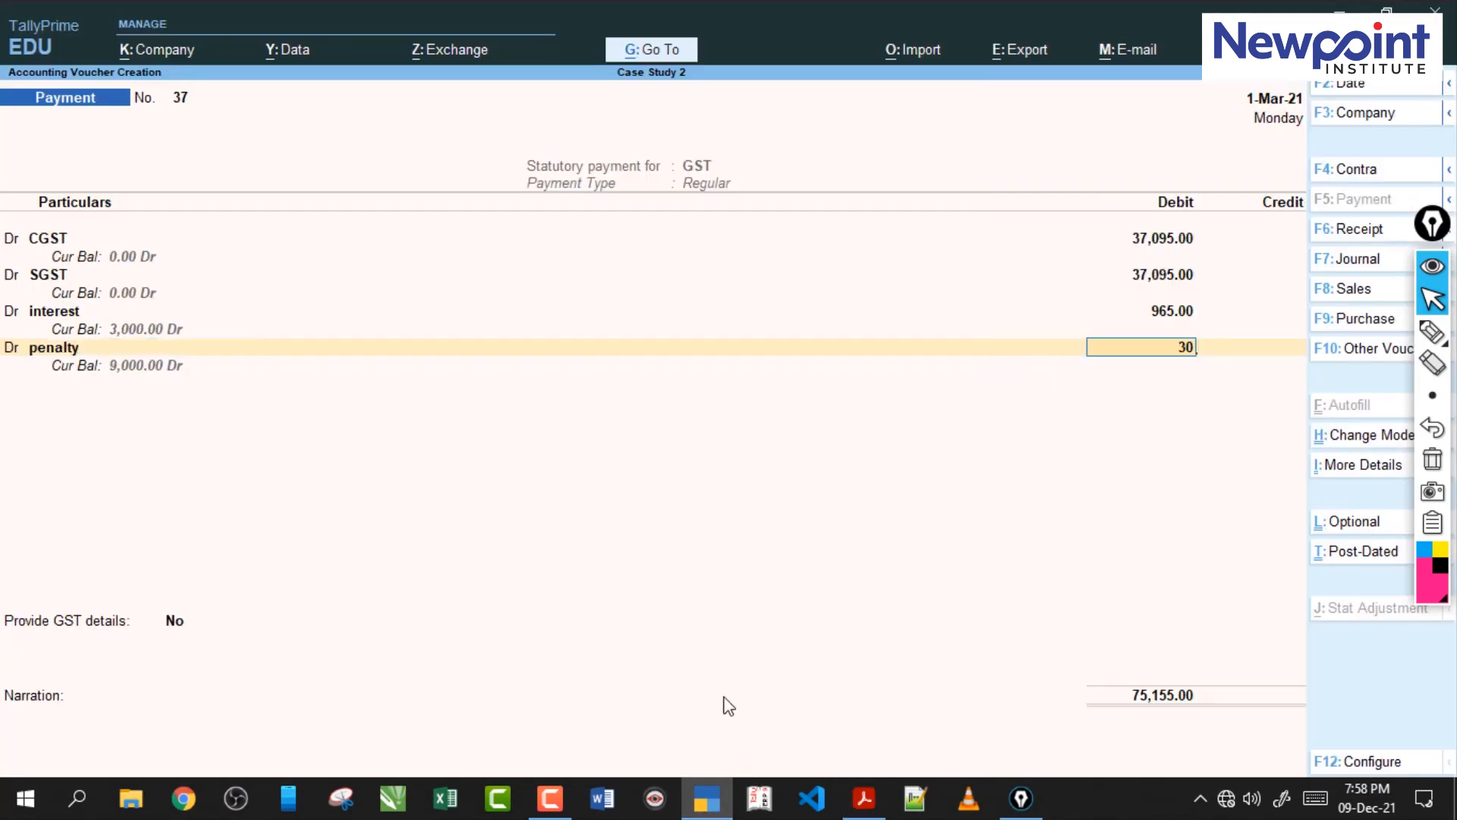
pyautogui.press('Return')
# Debit the late fee ledger with 1500, choosing Late Fee as the type of payment.
pyautogui.write('d')
pyautogui.press('Return')
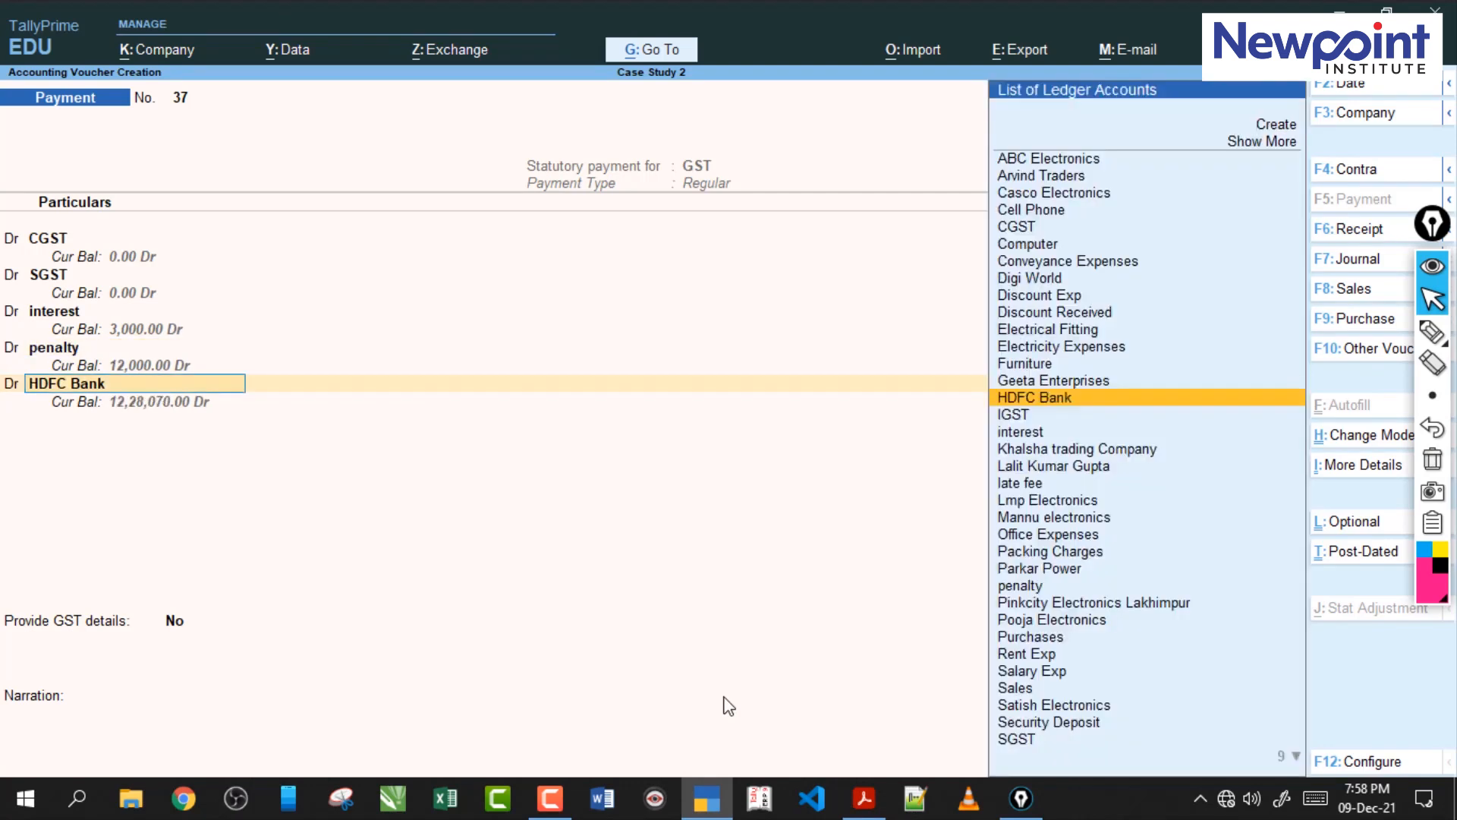
pyautogui.write('l')
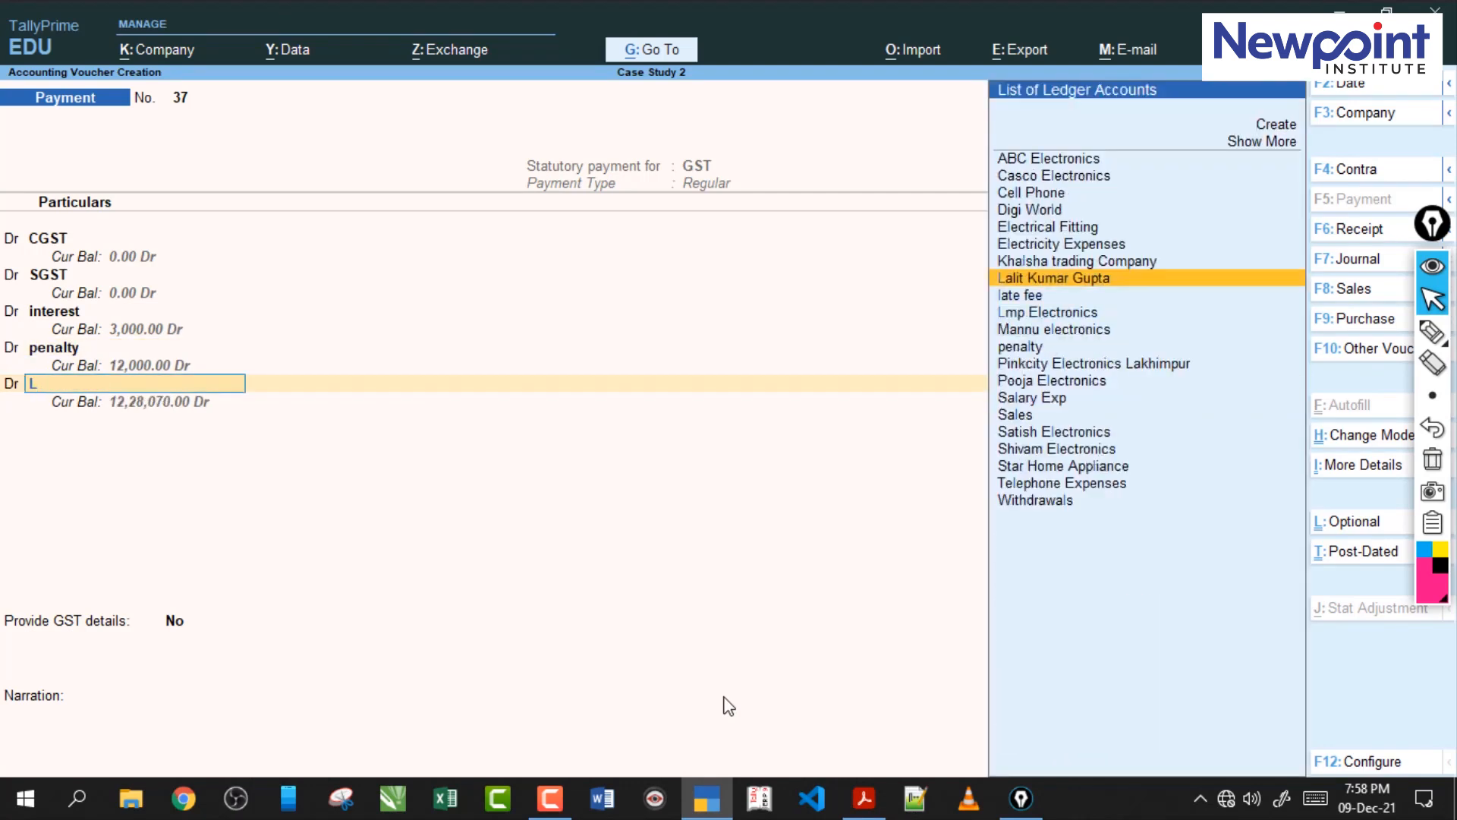
pyautogui.press('Down')
pyautogui.press('Return')
pyautogui.press('Down')
pyautogui.press('Down')
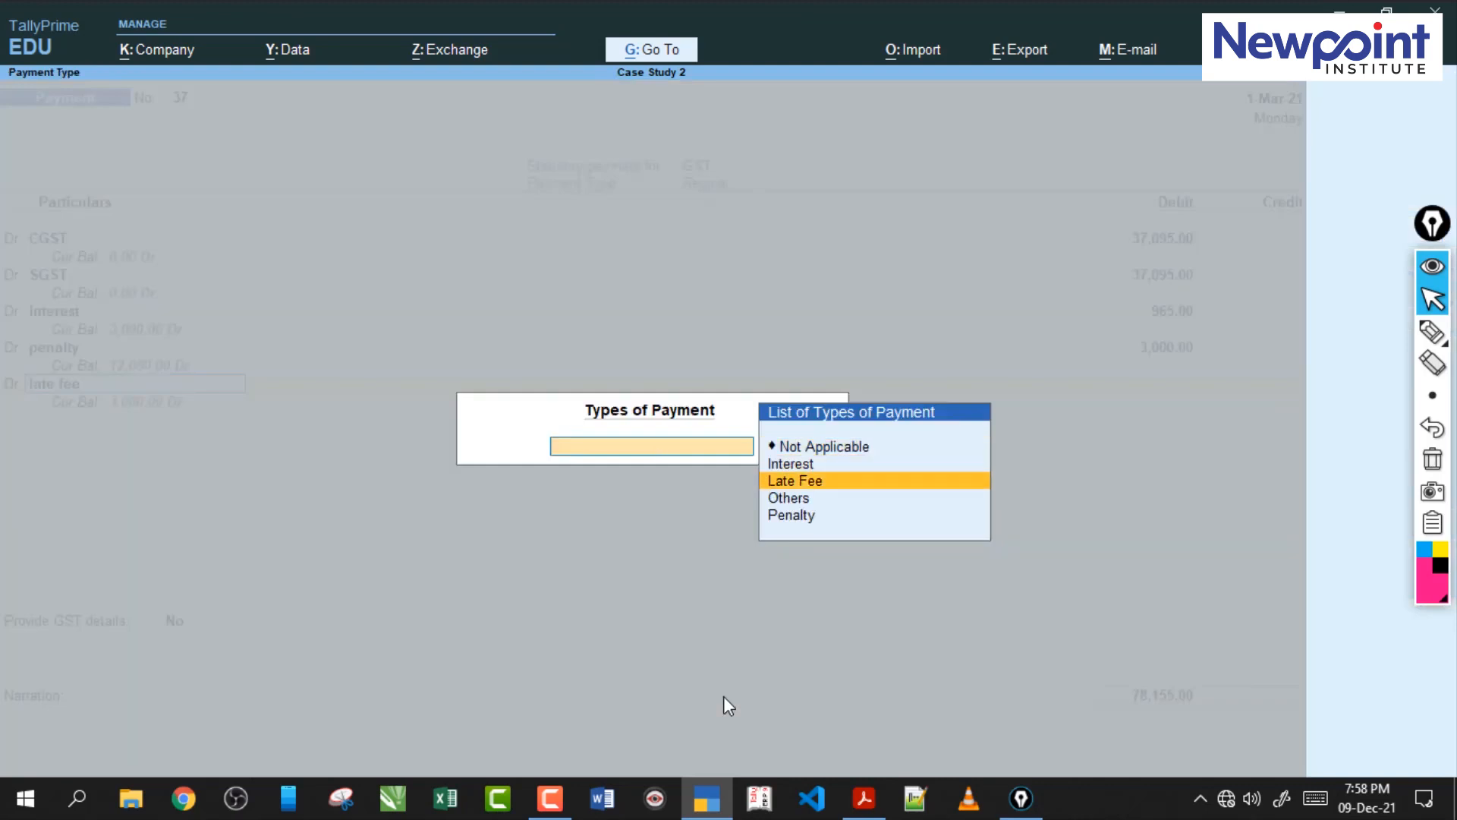
pyautogui.press('Return')
pyautogui.write('1500')
pyautogui.press('Return')
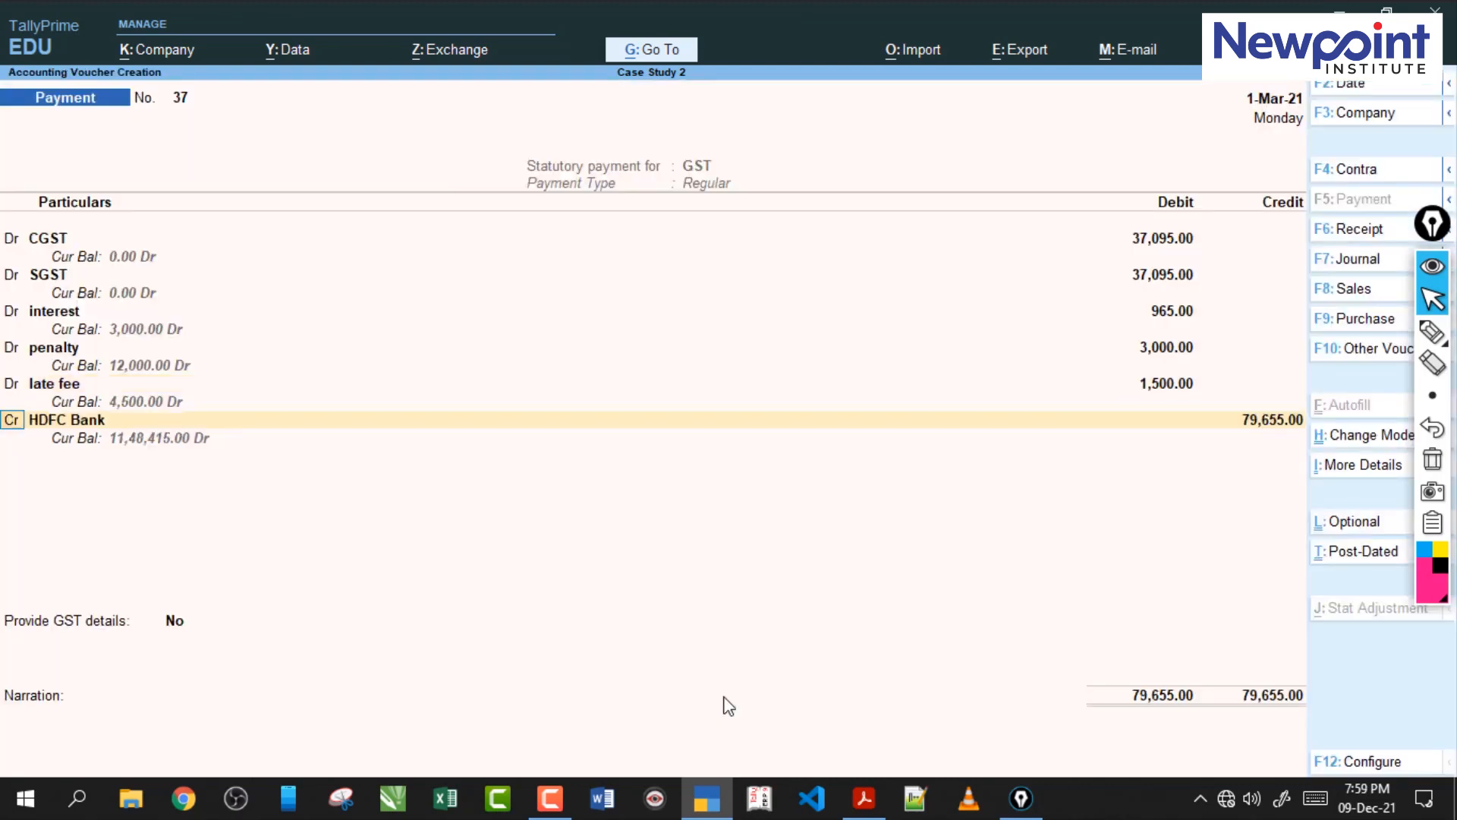
# Credit HDFC Bank with 79,655, keep Cheque as the bank transaction type and save the payment voucher.
pyautogui.press('Return')
pyautogui.press('Return')
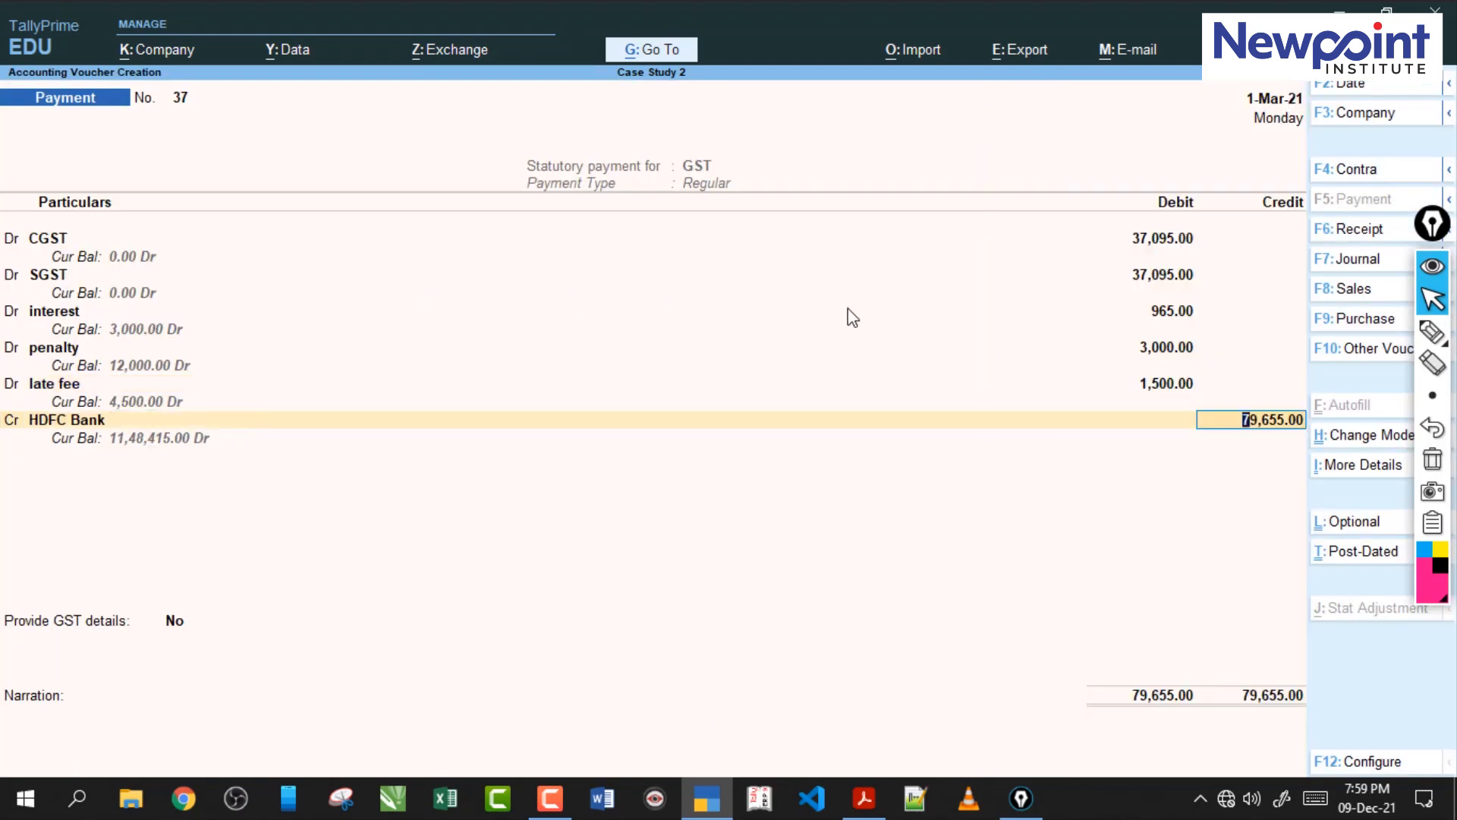
pyautogui.click(866, 803)
pyautogui.click(866, 803)
pyautogui.press('Return')
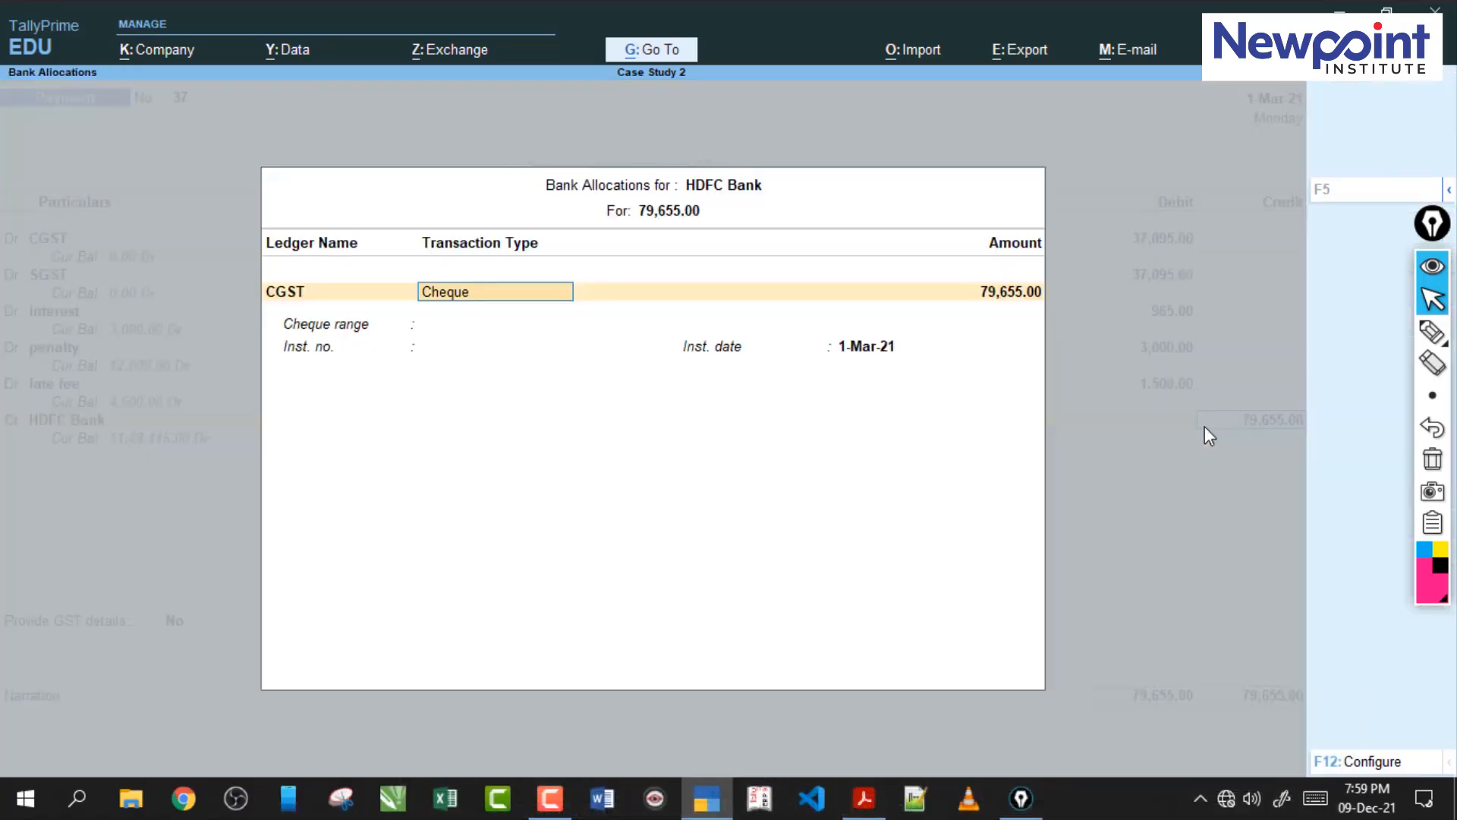
pyautogui.press('Return')
pyautogui.hotkey('ctrl', 'a')
pyautogui.hotkey('ctrl', 'a')
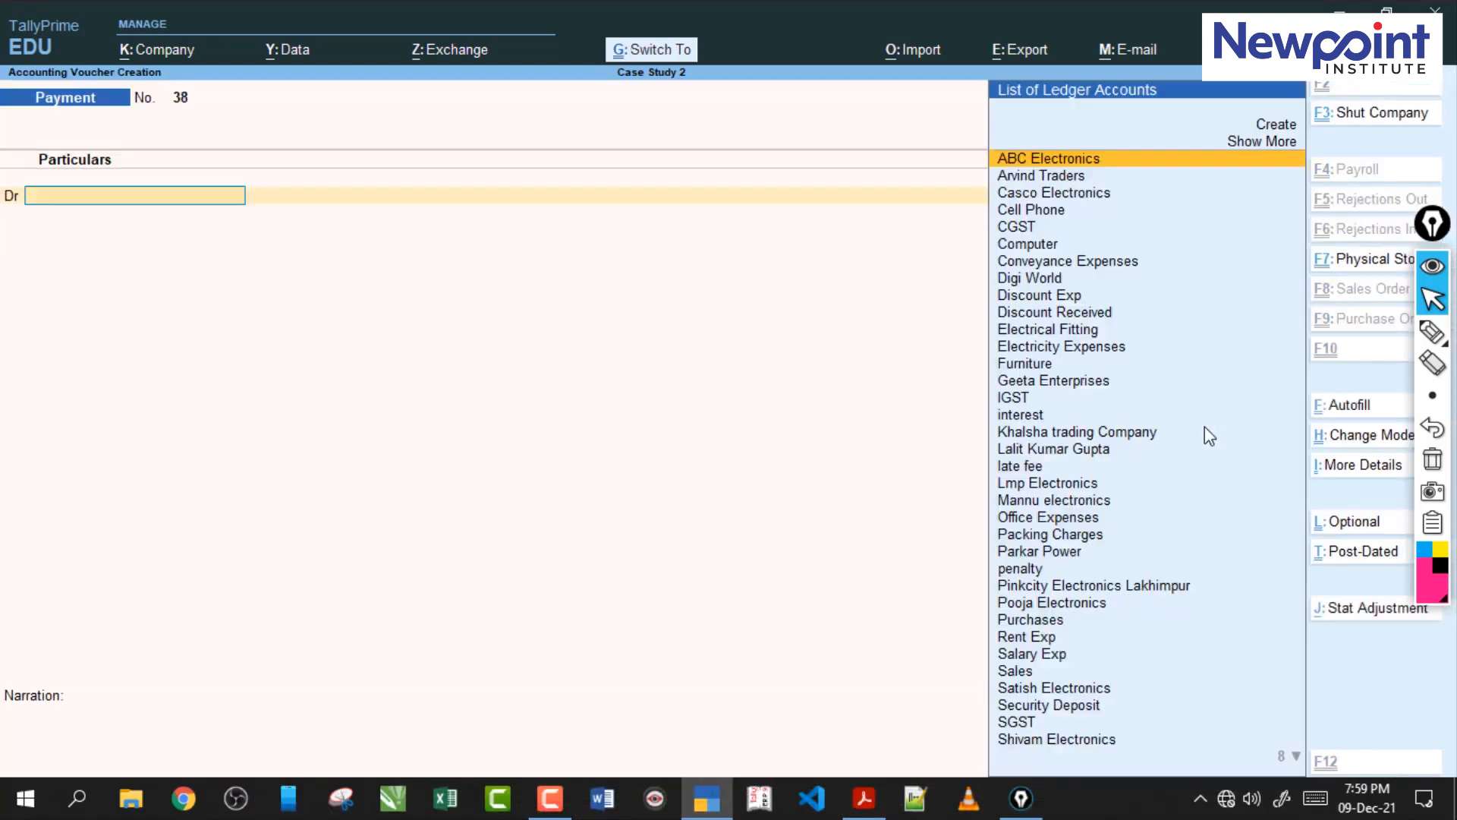
# Read transaction 85 in the case study PDF and save a TallyPrime payment voucher debiting Withdrawals with 4500 and crediting Cash.
pyautogui.click(865, 799)
pyautogui.moveTo(488, 524); pyautogui.dragTo(666, 531)
pyautogui.click(660, 535)
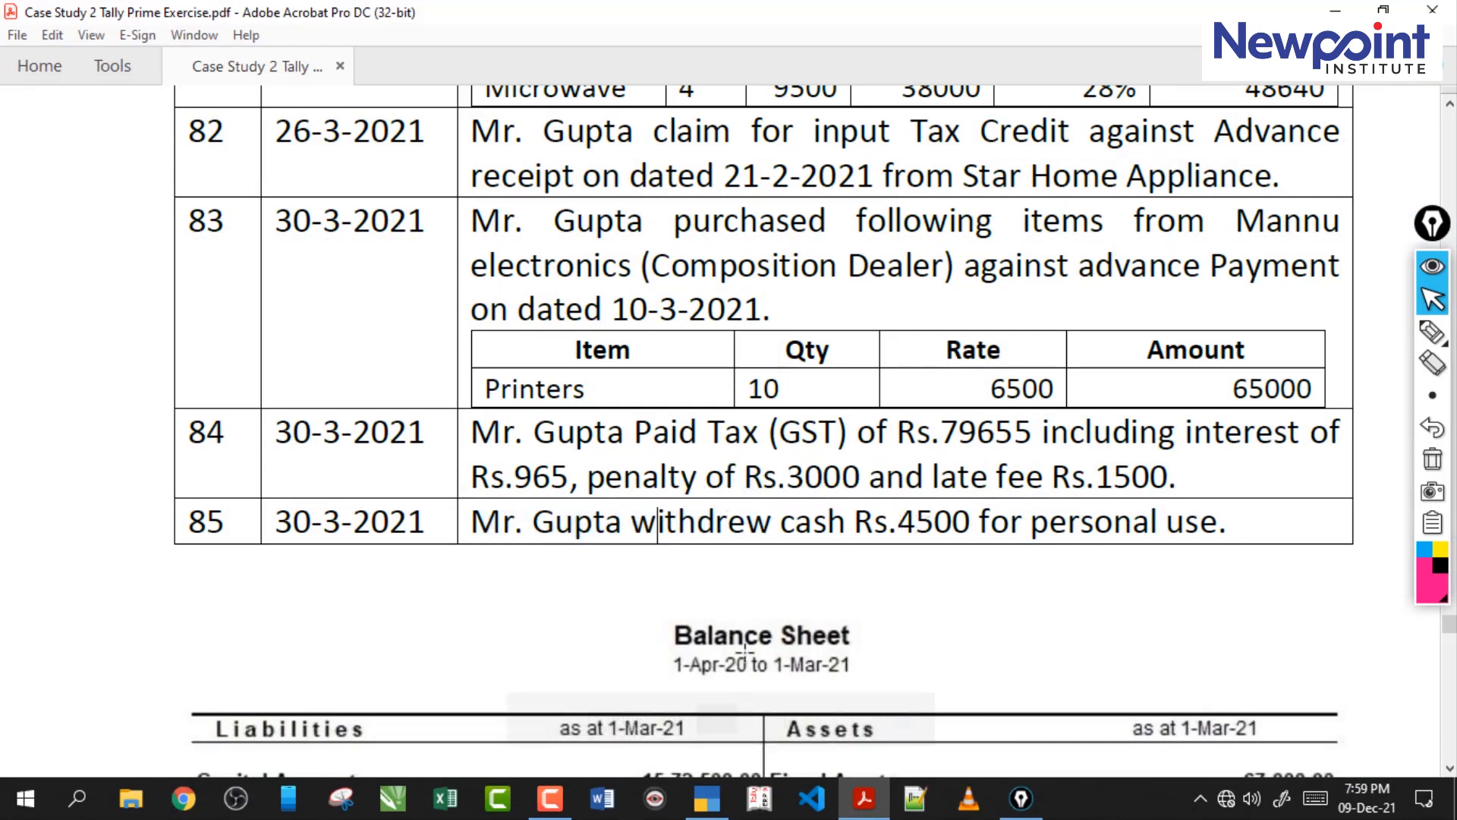
pyautogui.click(707, 798)
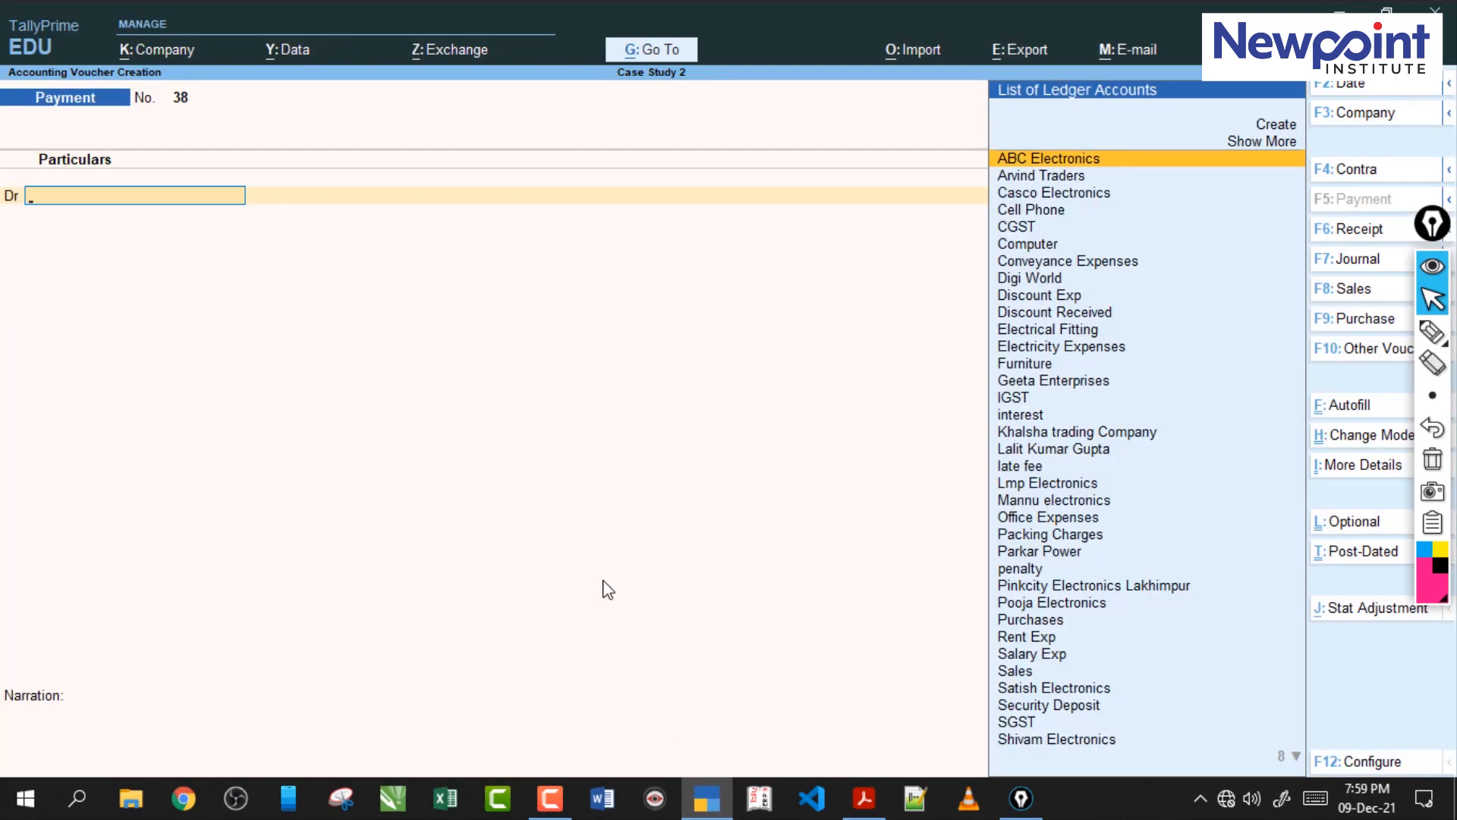
pyautogui.write('W')
pyautogui.press('Return')
pyautogui.write('4500')
pyautogui.press('Return')
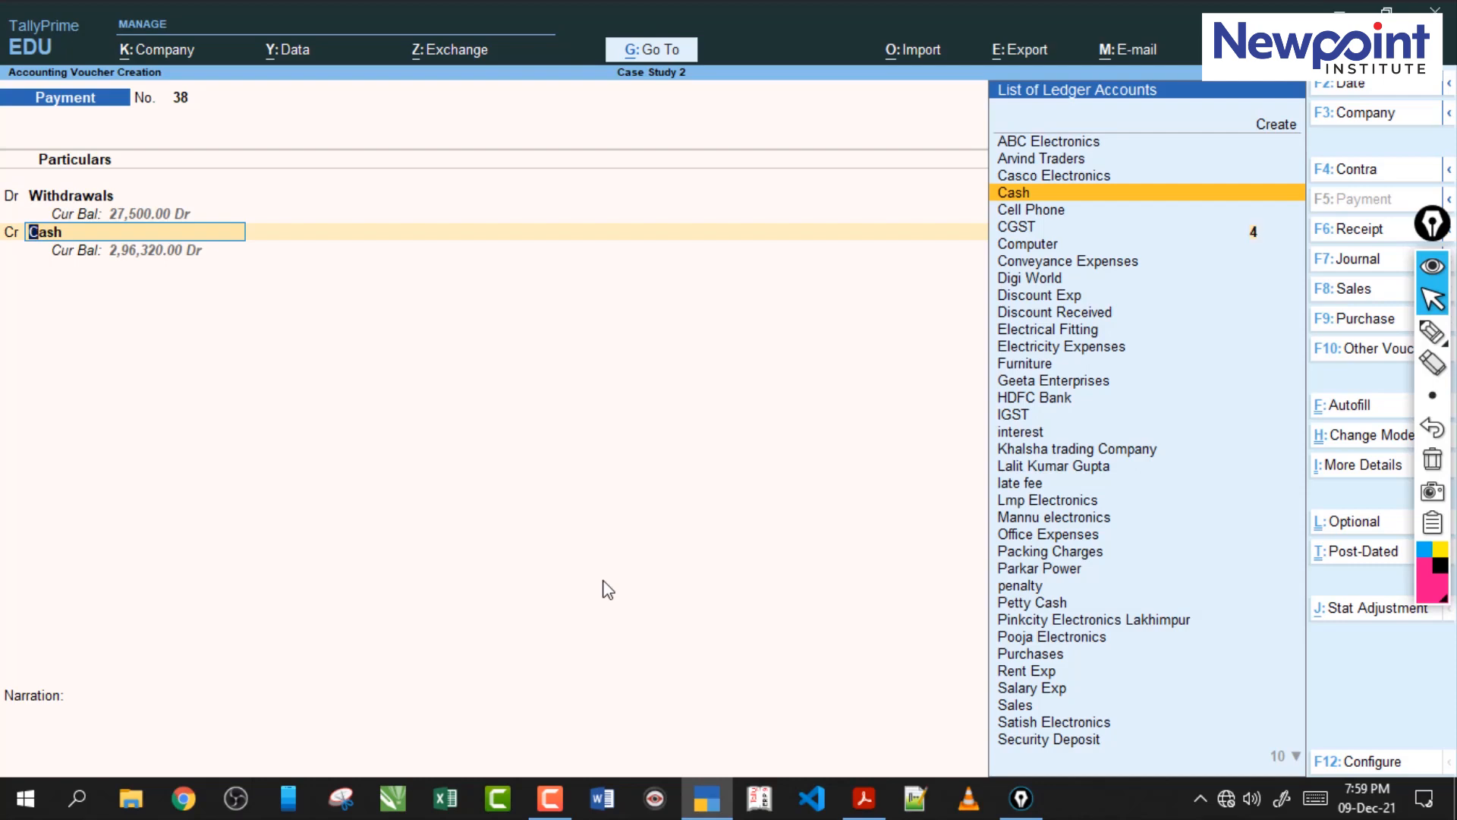
pyautogui.press('Return')
pyautogui.press('Return')
pyautogui.press('Return')
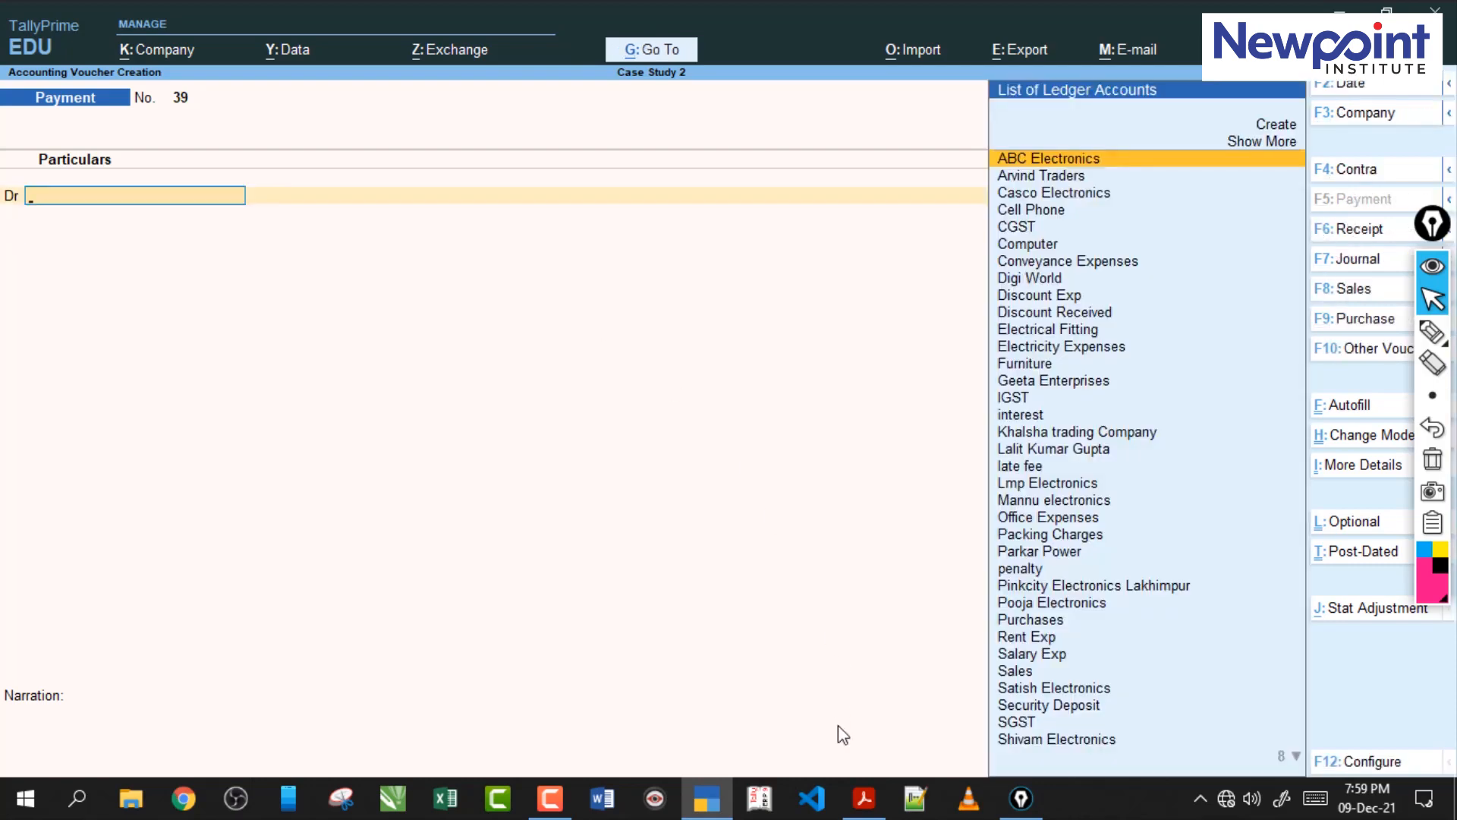
# Find the trial balance in the case study PDF, leave the empty voucher in TallyPrime and open the company's Trial Balance.
pyautogui.click(864, 798)
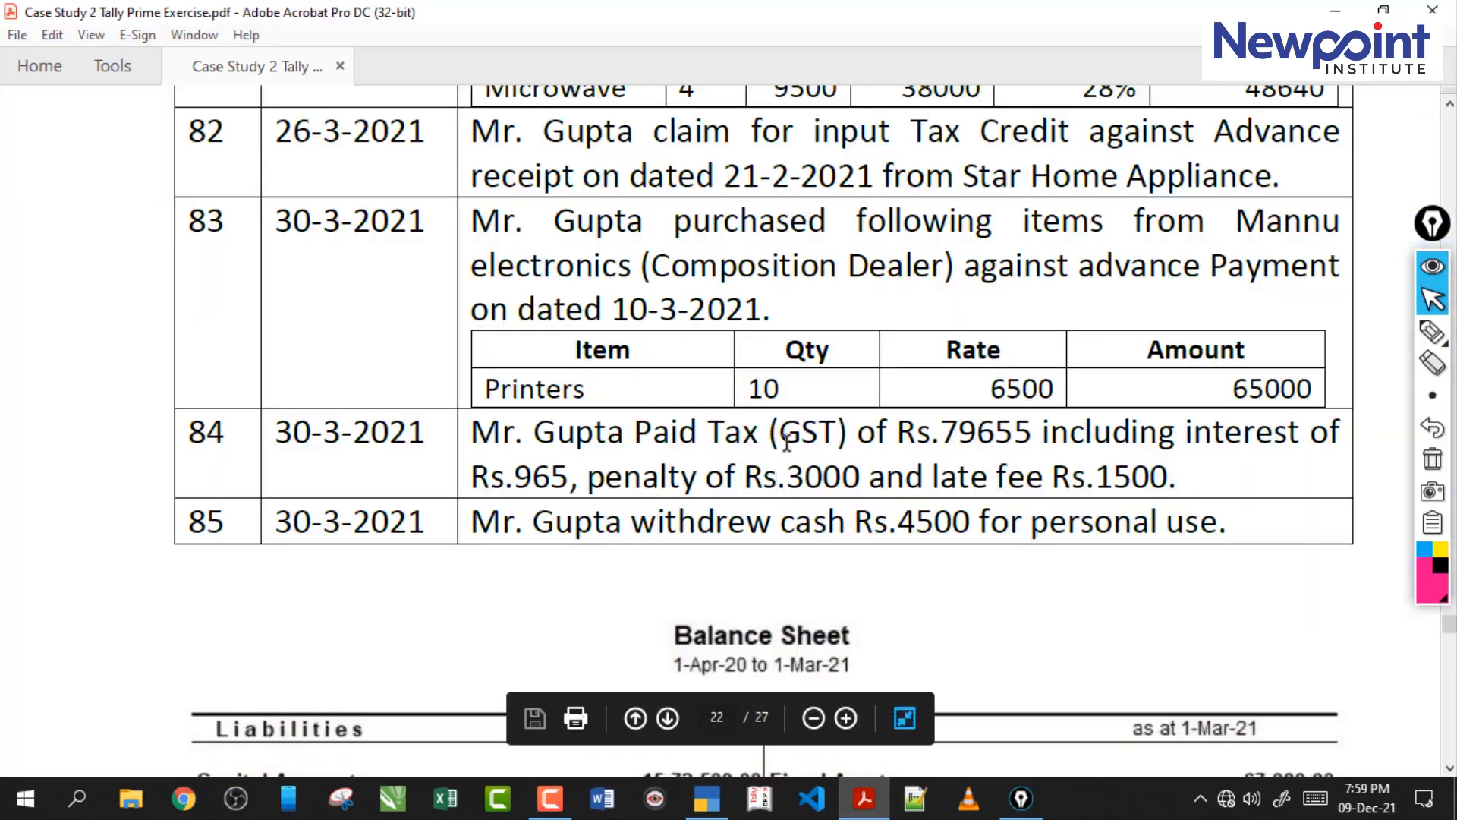
pyautogui.scroll(-15, 787, 443)
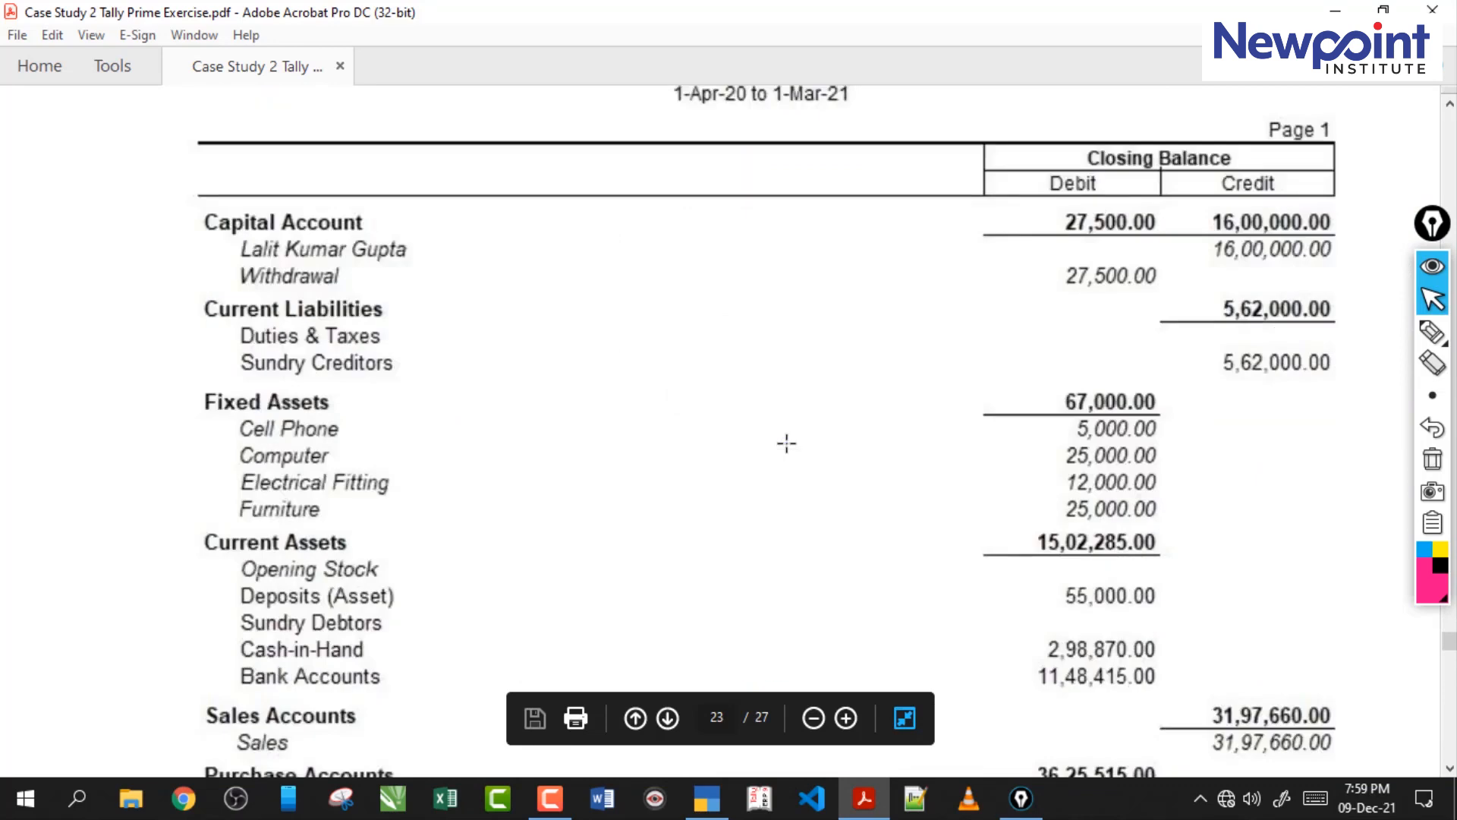
pyautogui.click(706, 798)
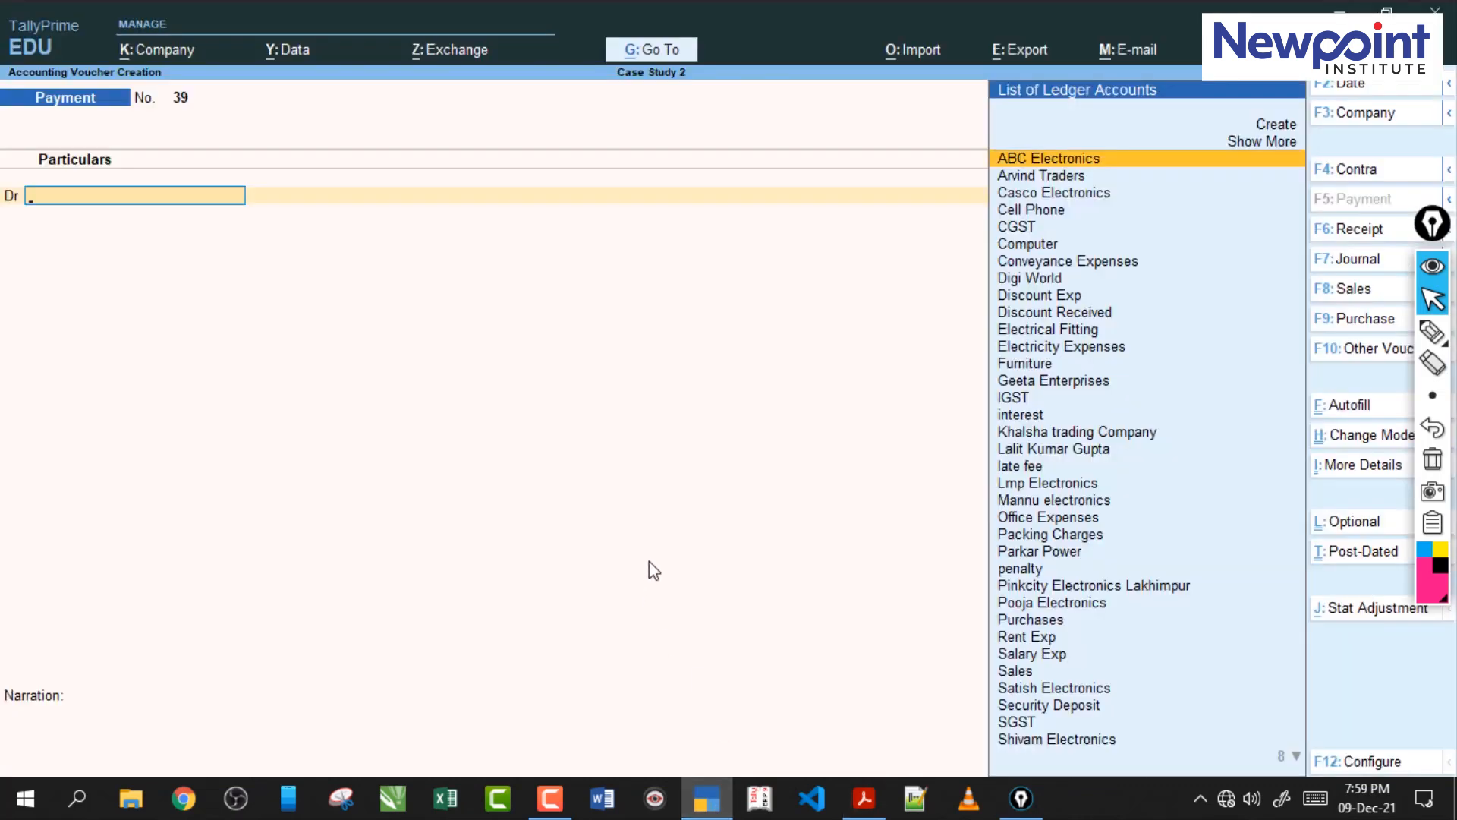
pyautogui.press('Escape')
pyautogui.press('y')
pyautogui.press('Escape')
pyautogui.press('n')
pyautogui.press('d')
pyautogui.press('t')
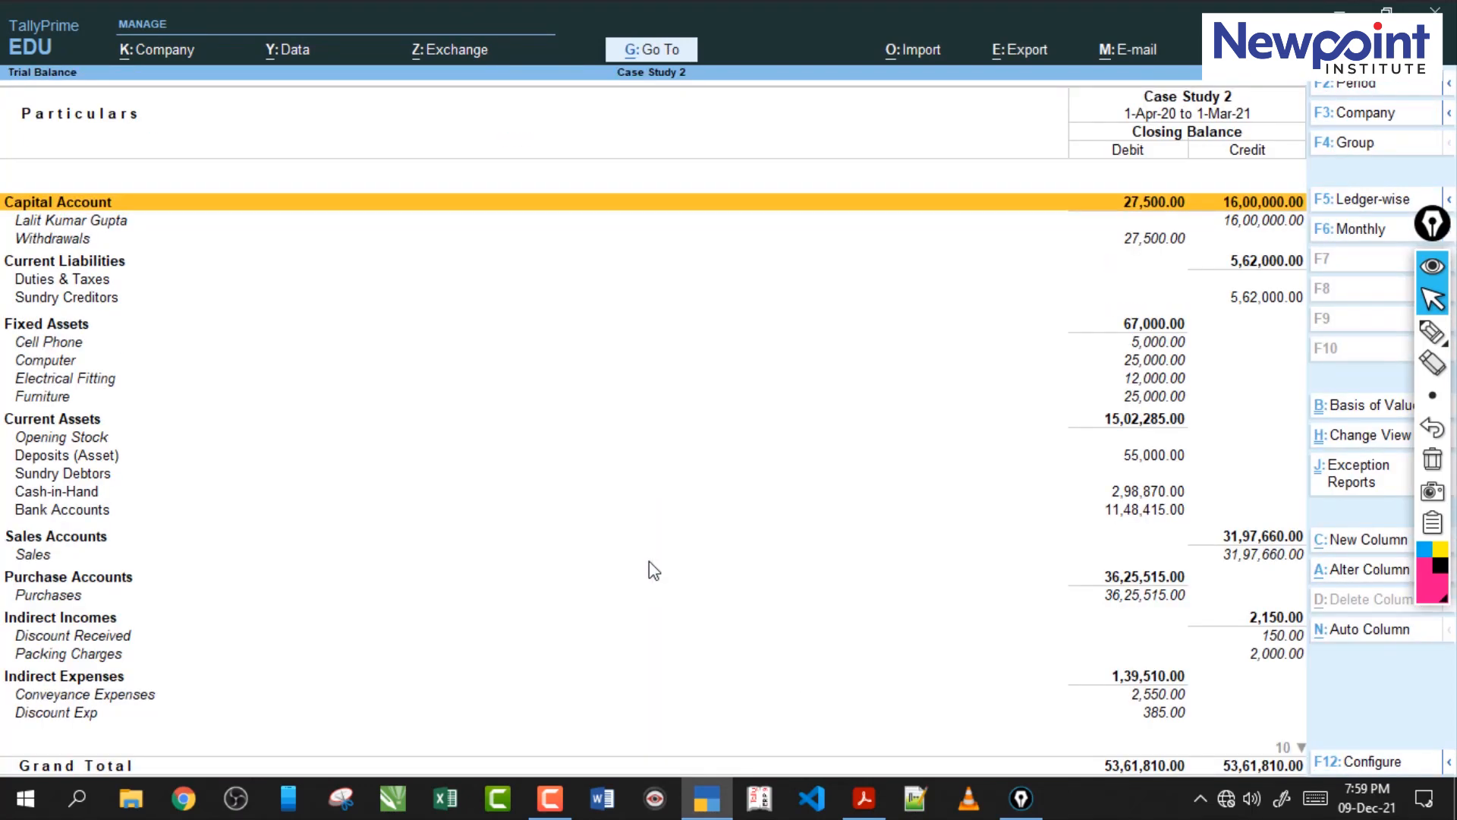
# Go down the Trial Balance to Sundry Creditors and check the case study PDF's trial balance down to its grand total.
pyautogui.press('Down')
pyautogui.press('Down')
pyautogui.press('Down')
pyautogui.press('Down')
pyautogui.press('Down')
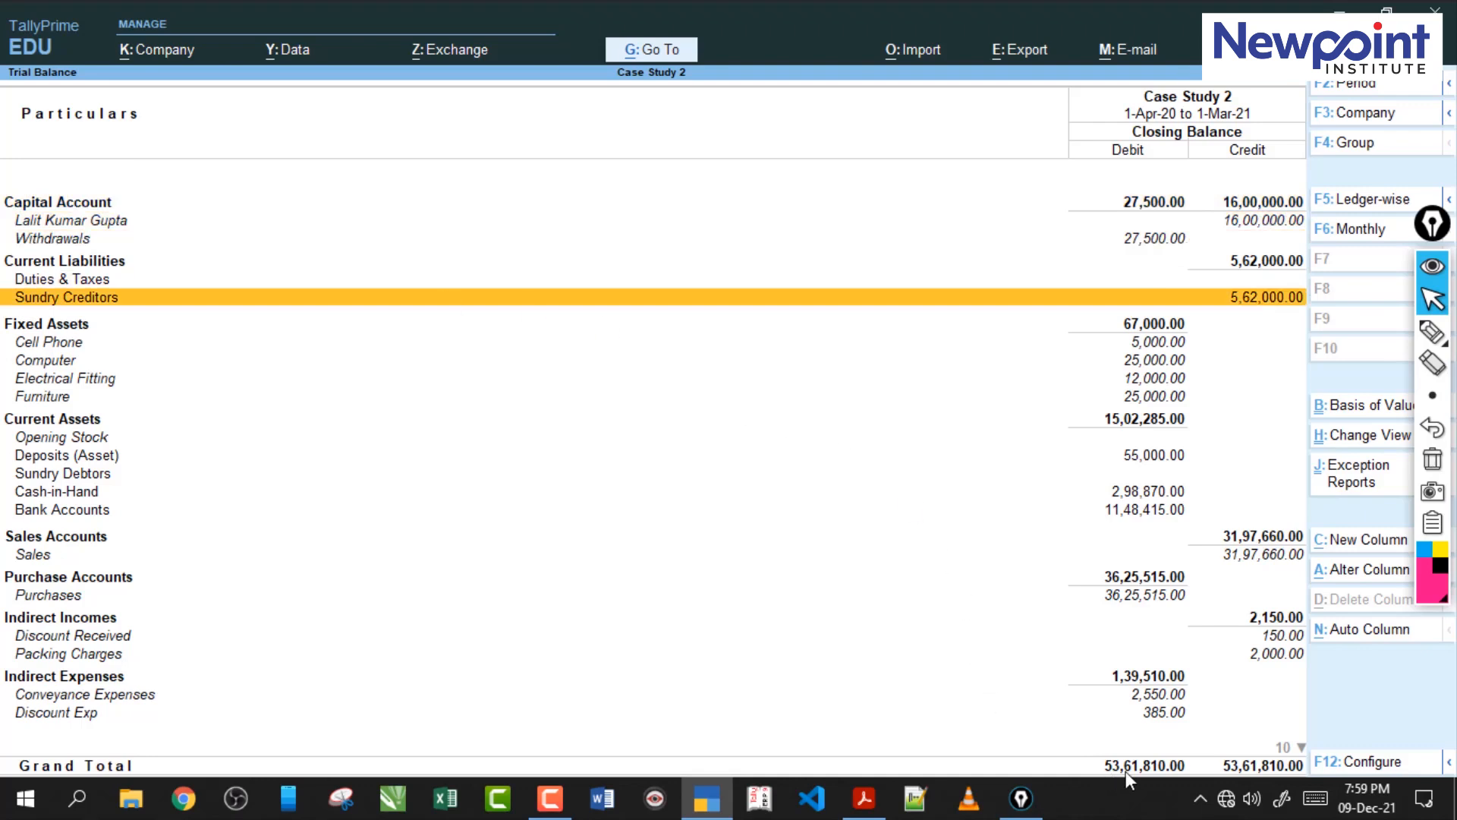
pyautogui.click(865, 805)
pyautogui.hotkey('ctrl', 'a')
pyautogui.scroll(-5, 926, 604)
pyautogui.scroll(-5, 924, 595)
pyautogui.scroll(4, 924, 595)
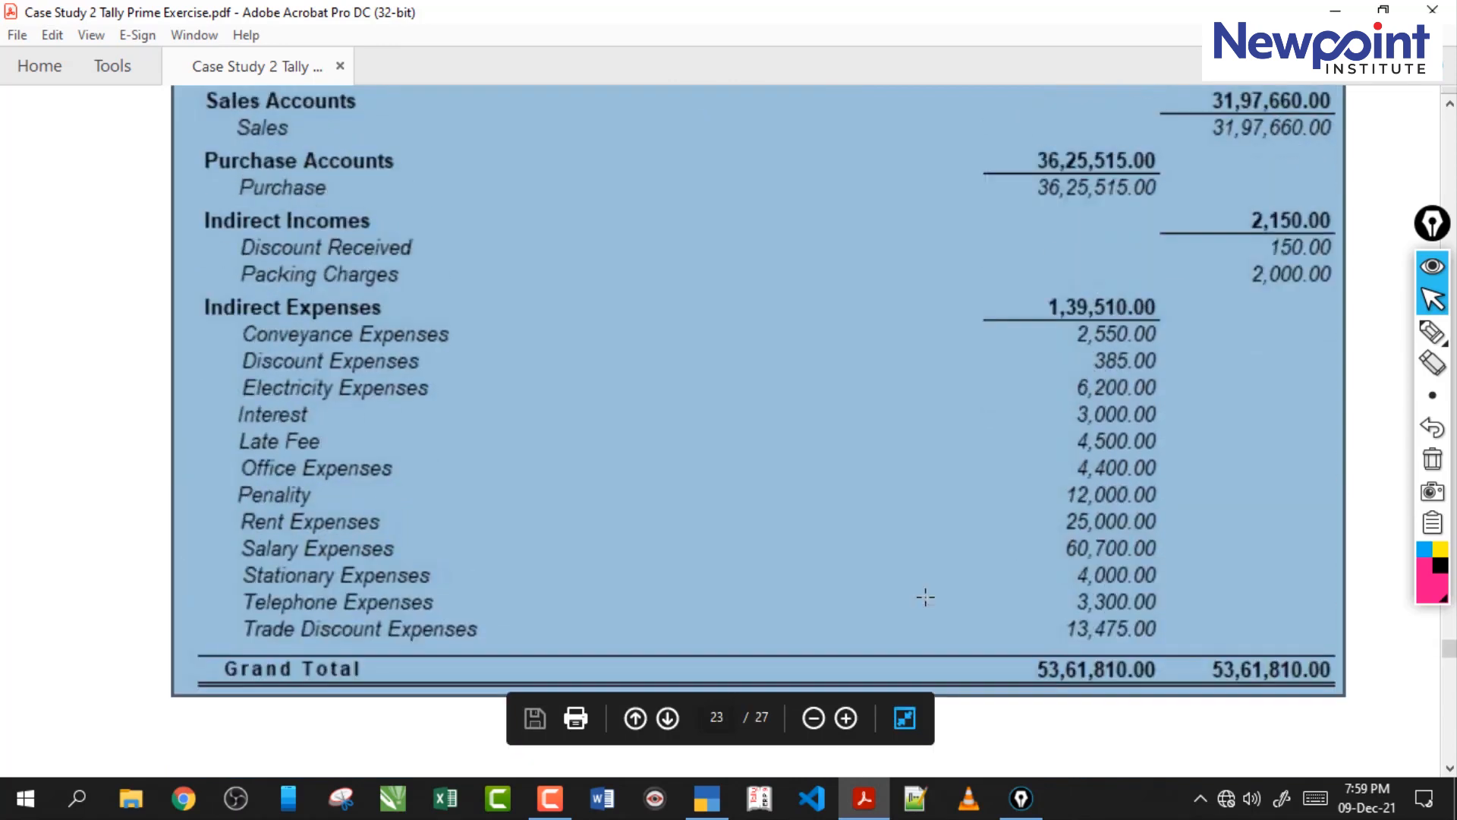
# Compare the Indirect Incomes, Indirect Expenses and grand total of TallyPrime's Trial Balance with the case study PDF.
pyautogui.click(706, 798)
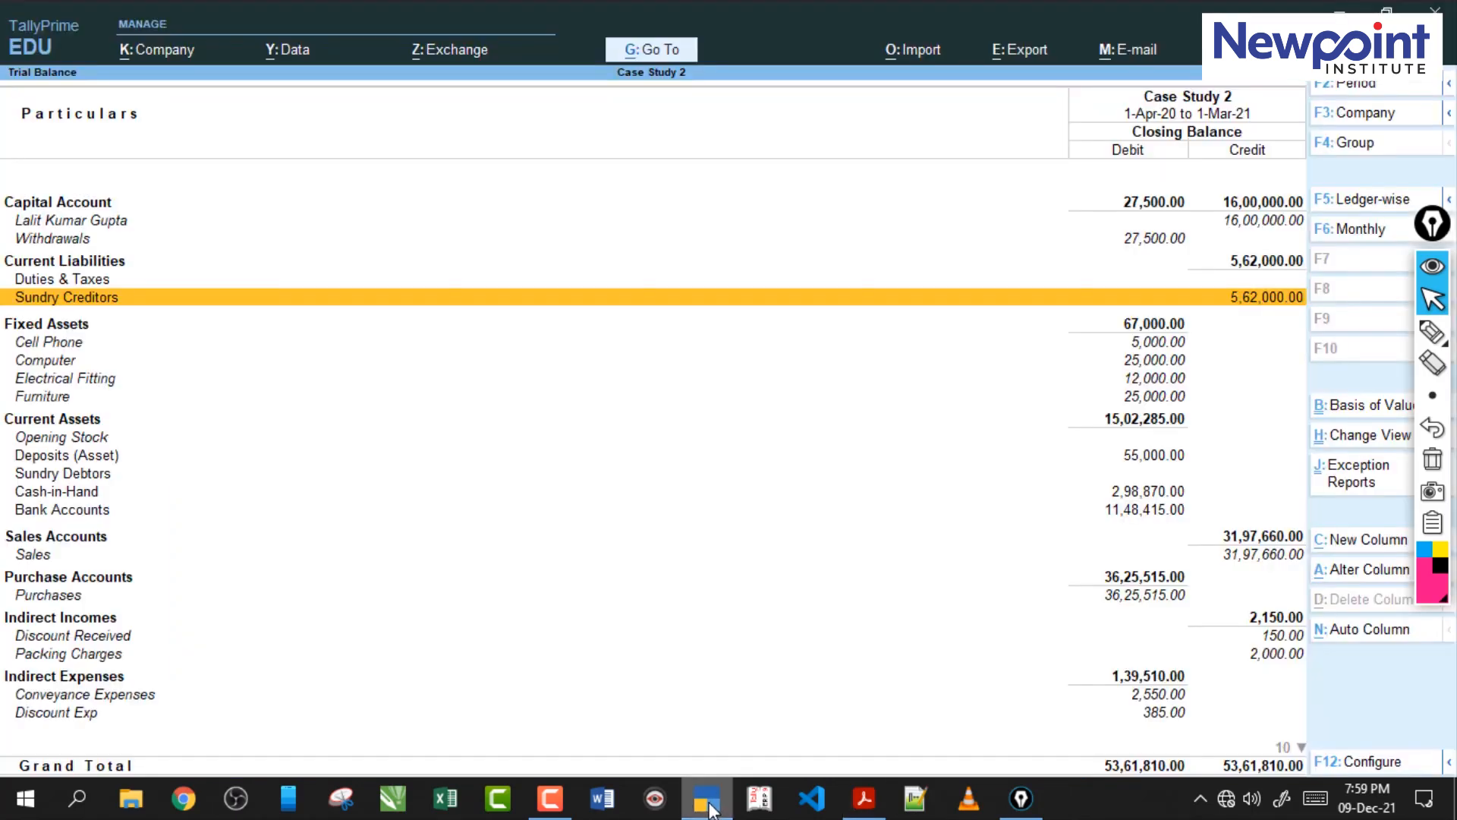
pyautogui.click(724, 617)
pyautogui.press('Down')
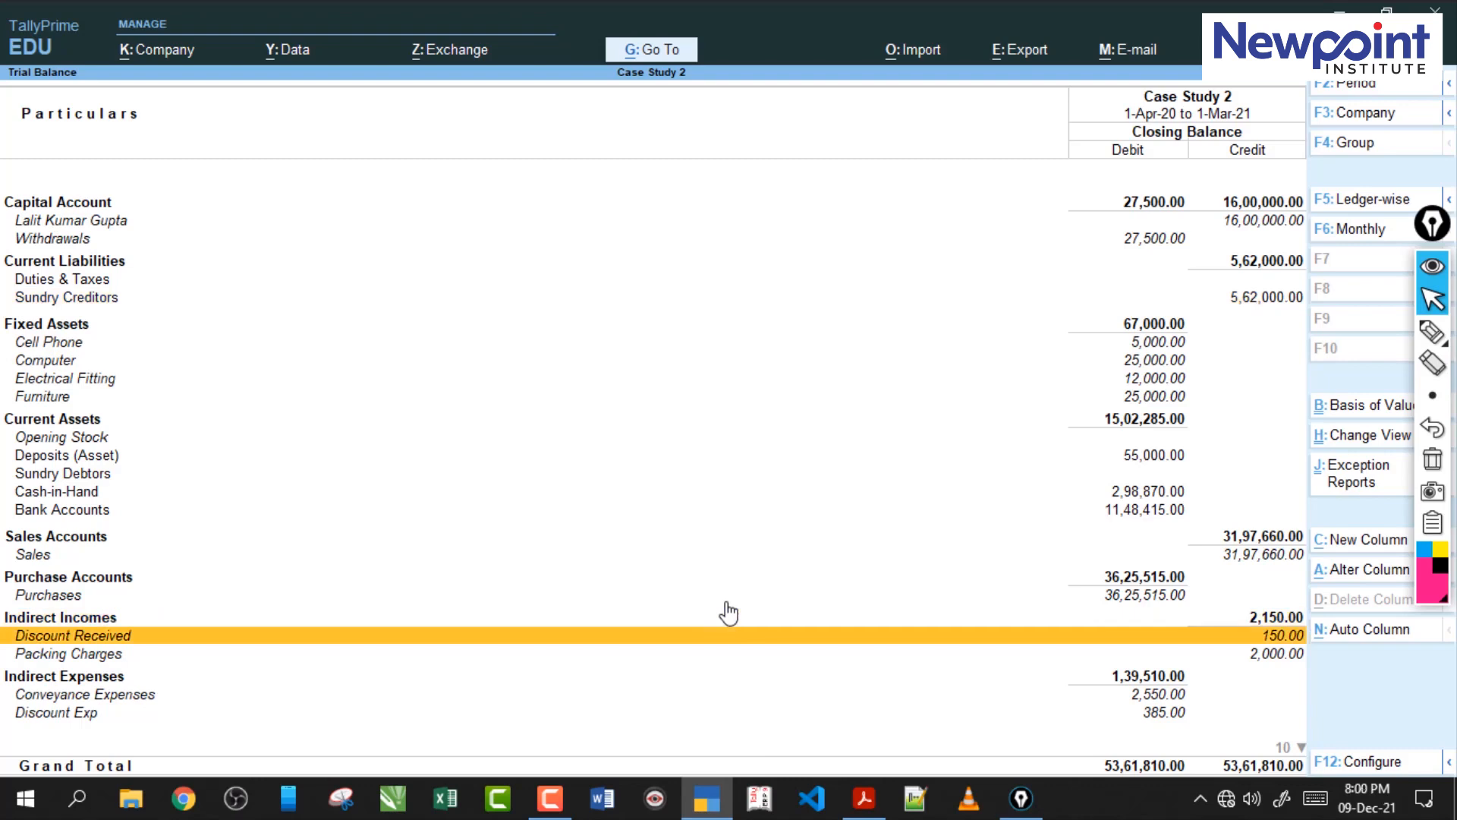
pyautogui.press('Down')
pyautogui.press('Down')
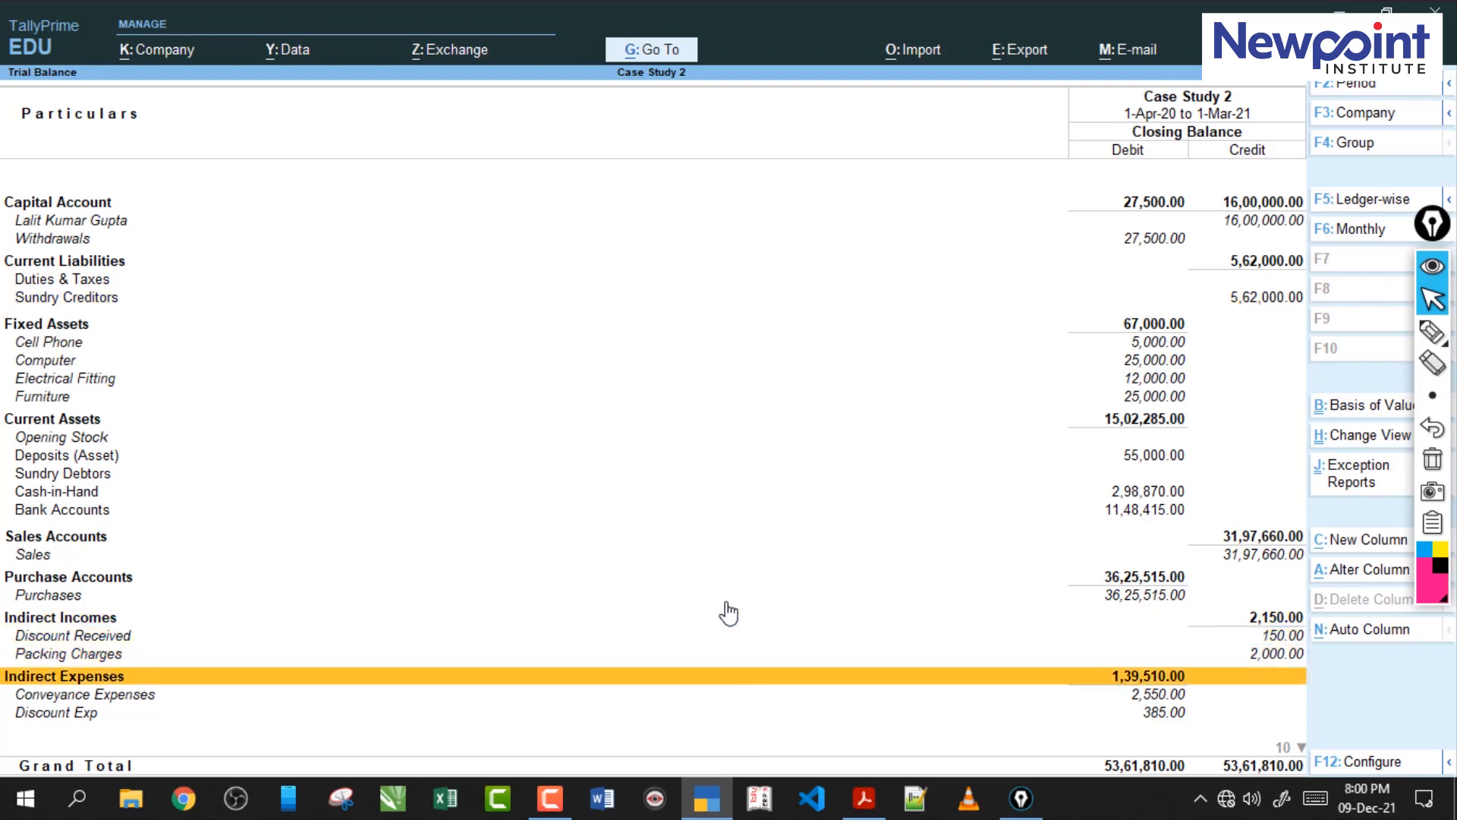
pyautogui.click(868, 801)
pyautogui.click(866, 806)
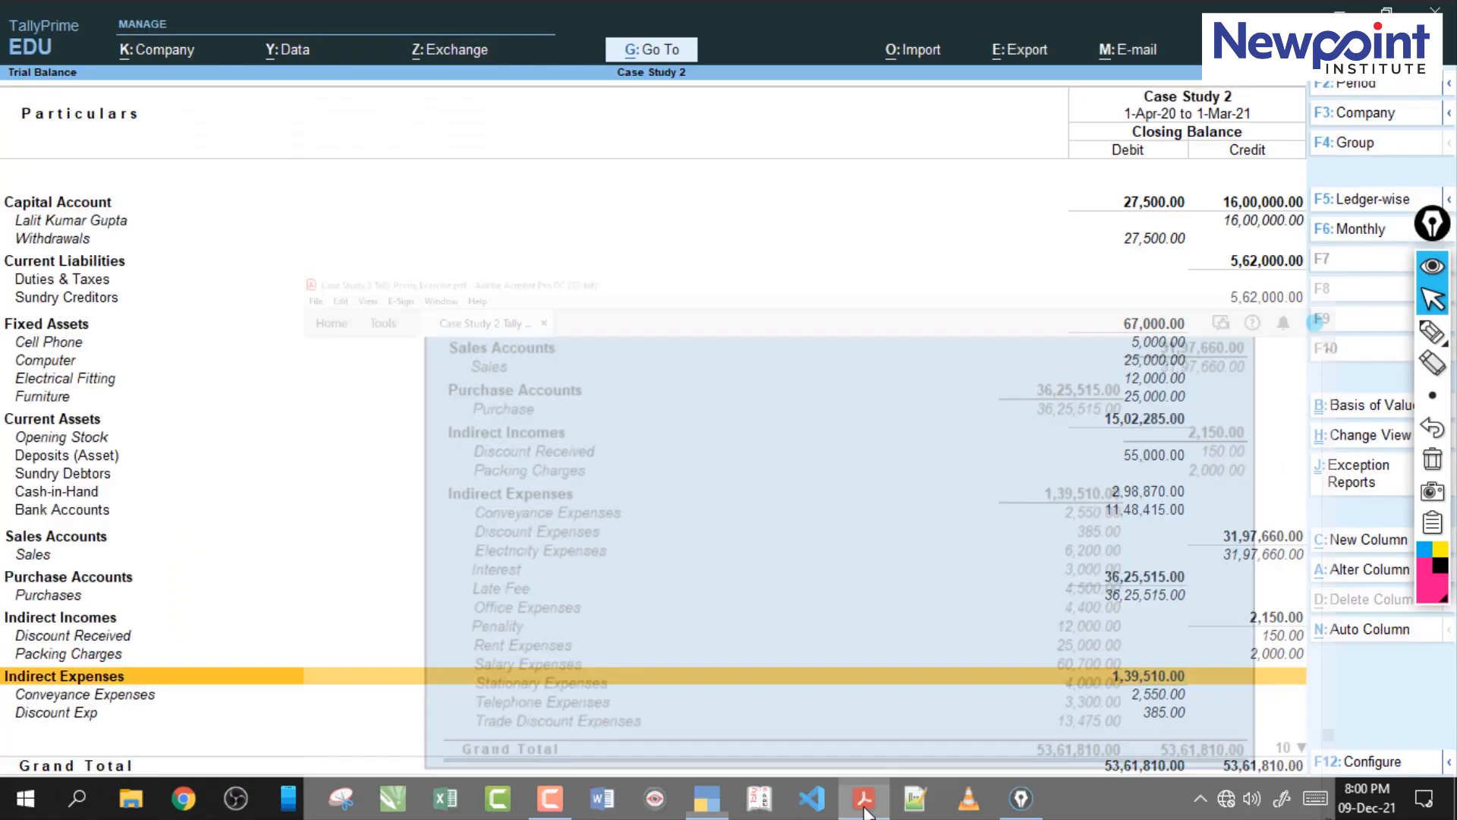
pyautogui.click(866, 811)
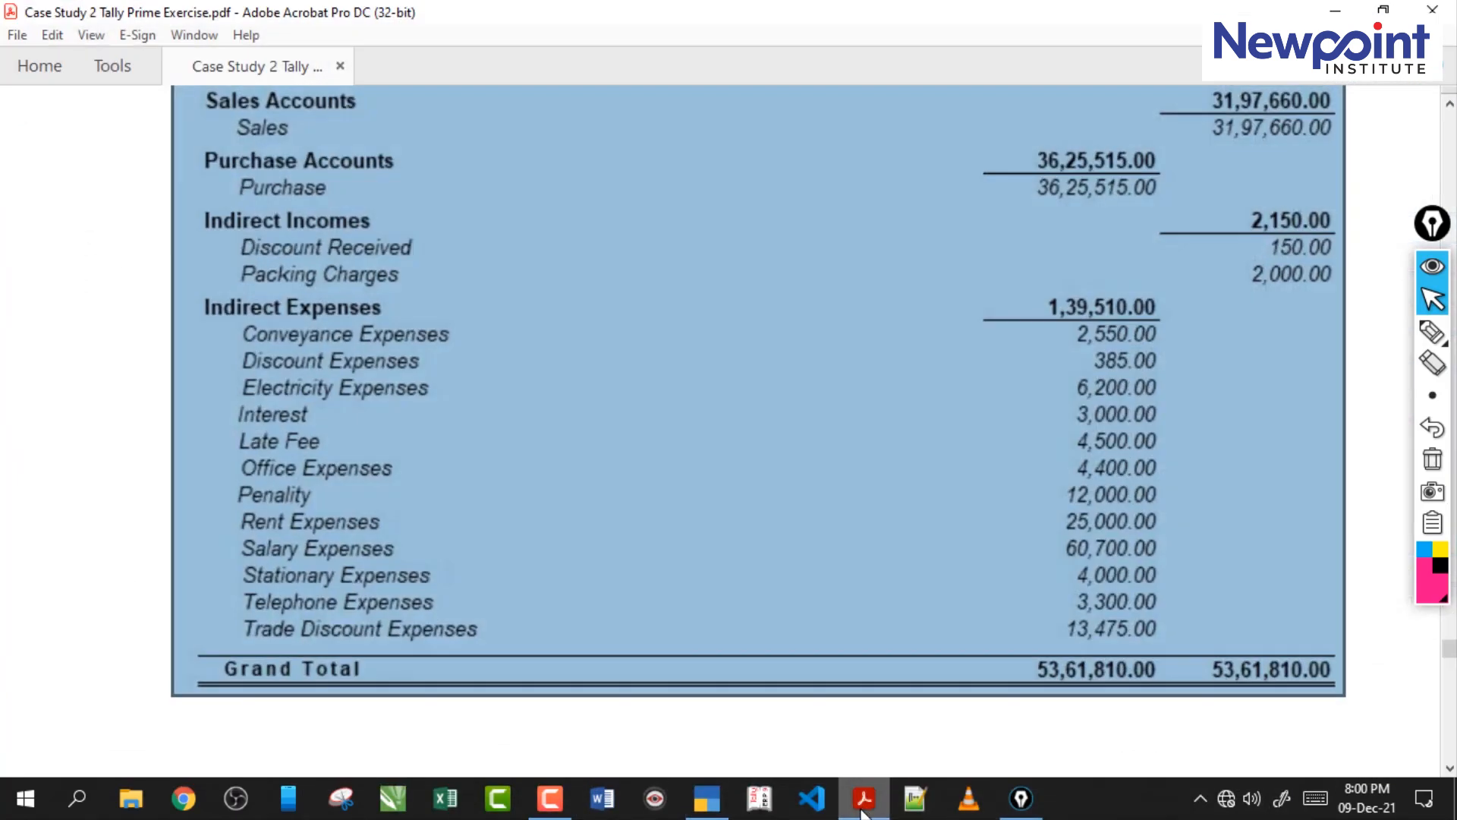
pyautogui.click(864, 811)
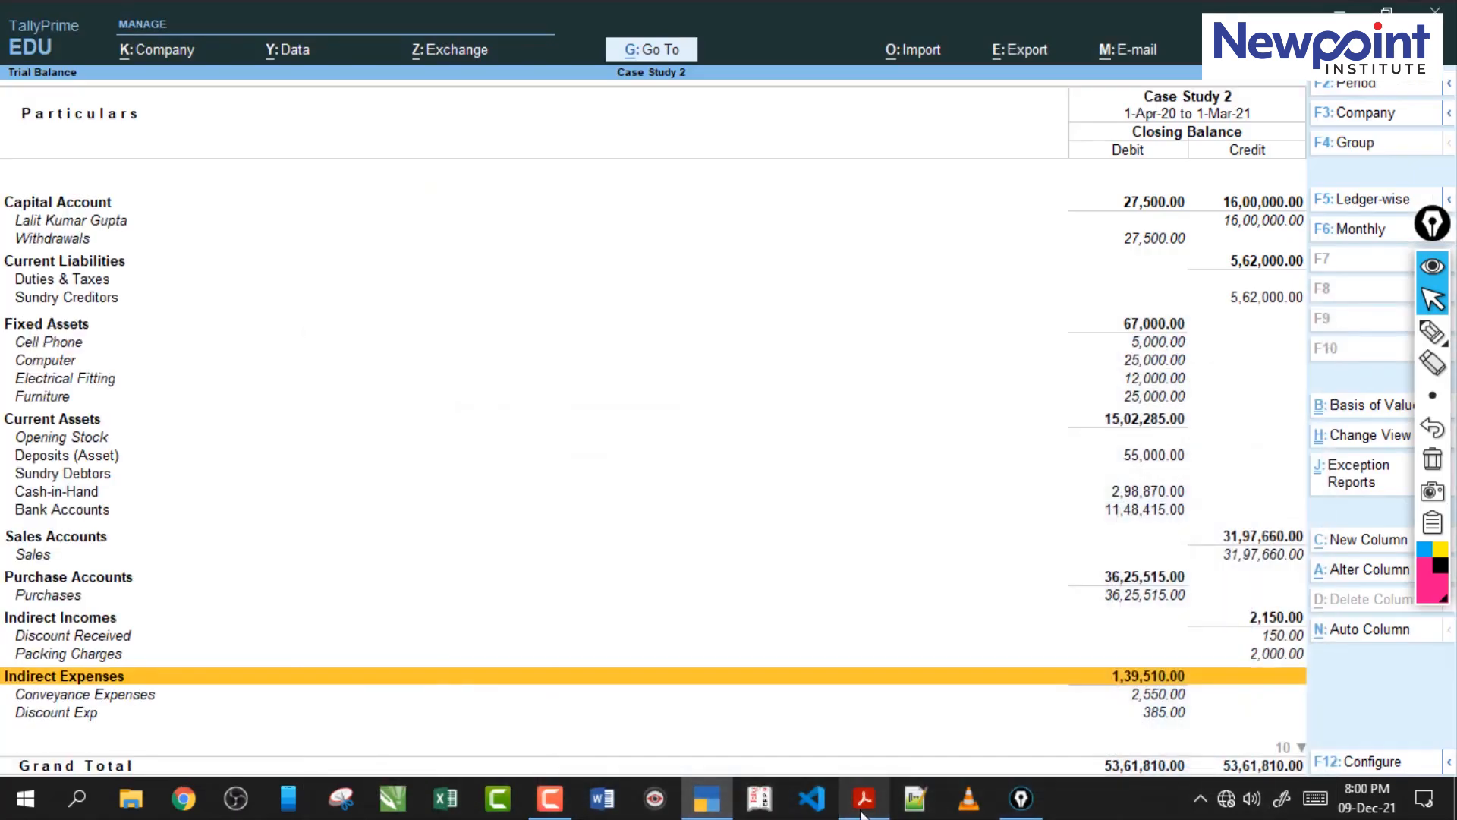
# Check the Purchase Accounts figures of TallyPrime's Trial Balance against the trial balance in the case study PDF.
pyautogui.click(864, 810)
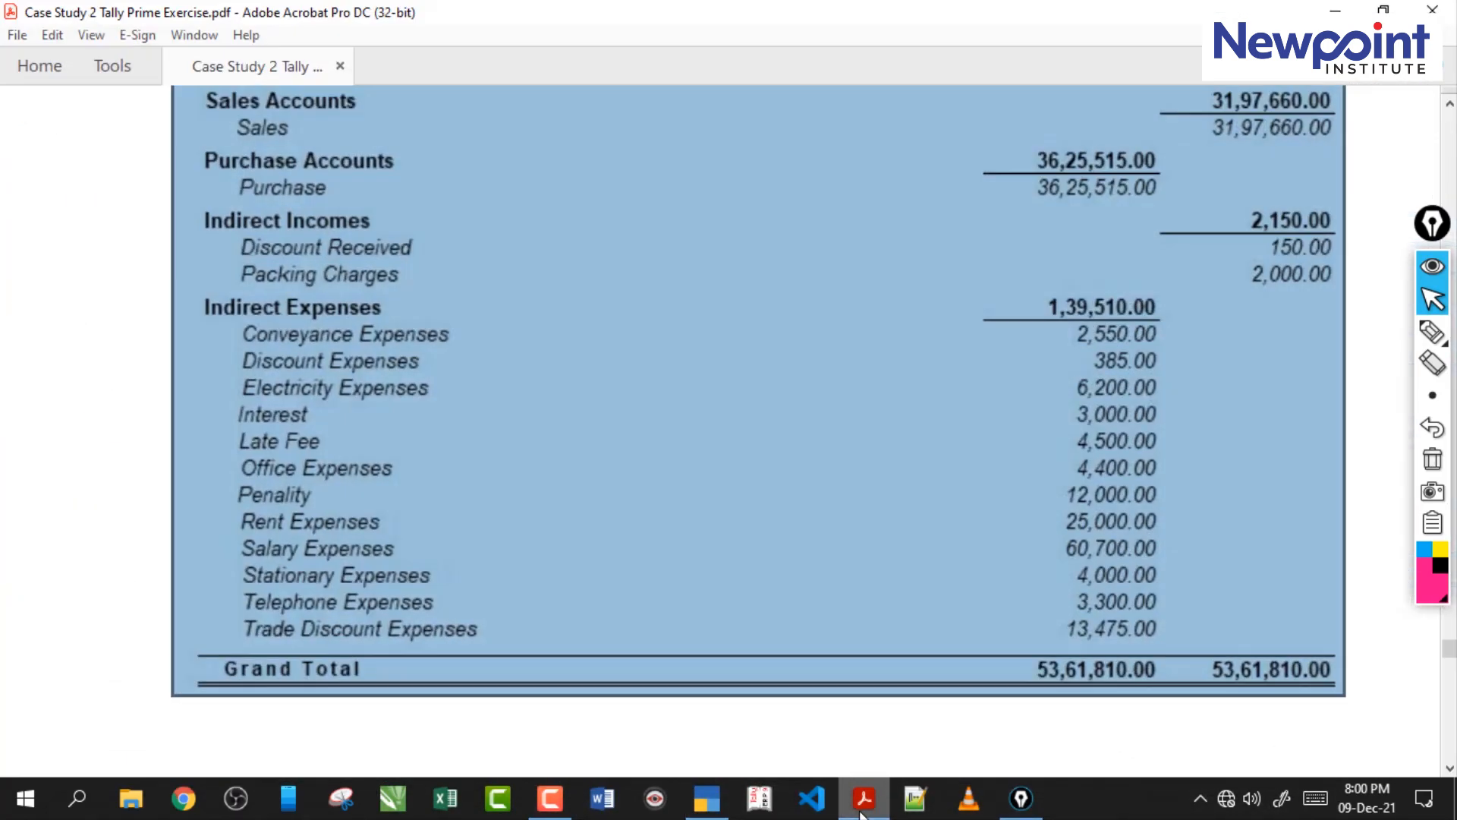
pyautogui.click(864, 810)
pyautogui.click(886, 595)
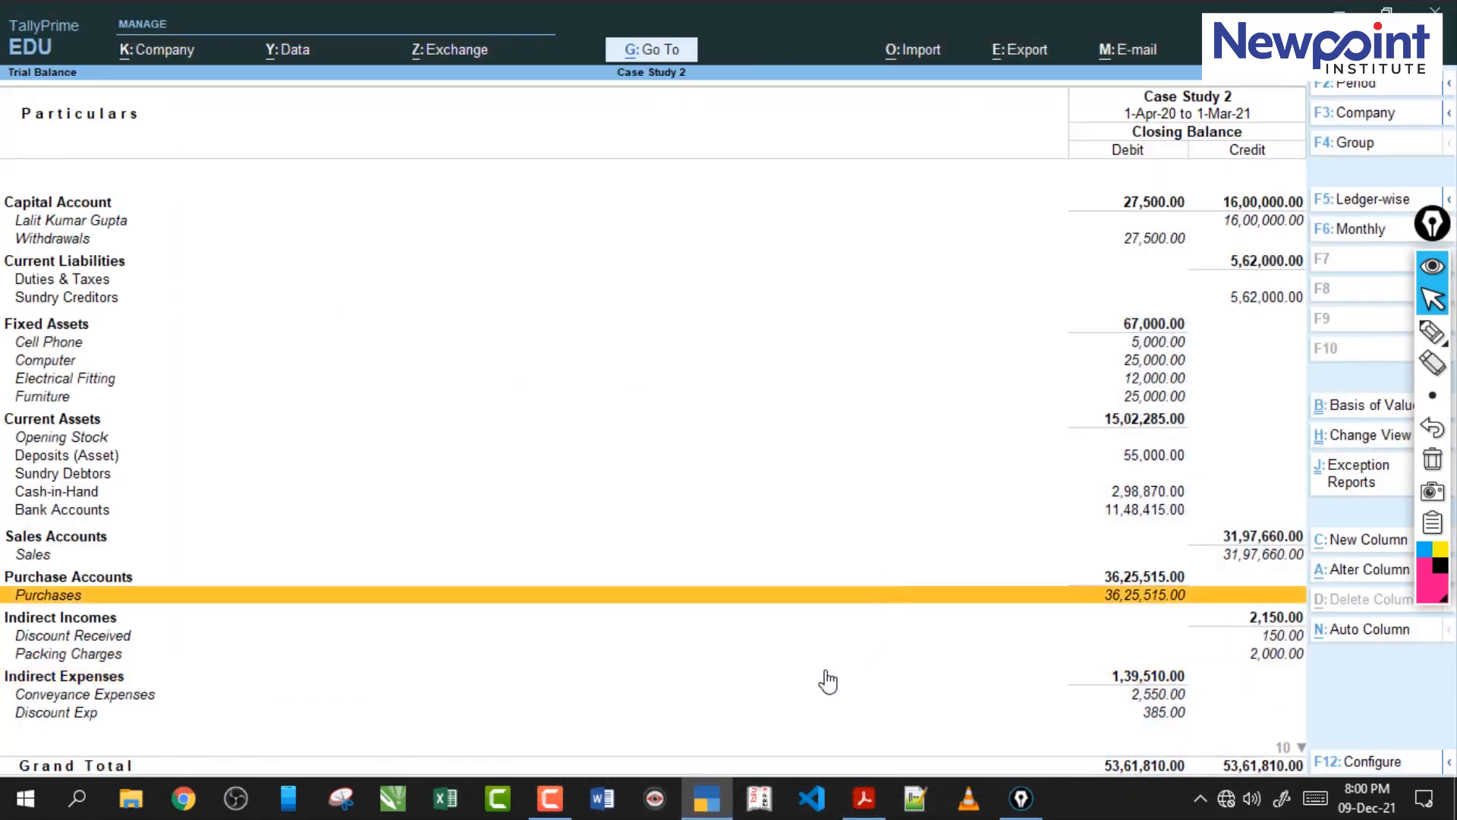
pyautogui.click(716, 801)
pyautogui.click(864, 797)
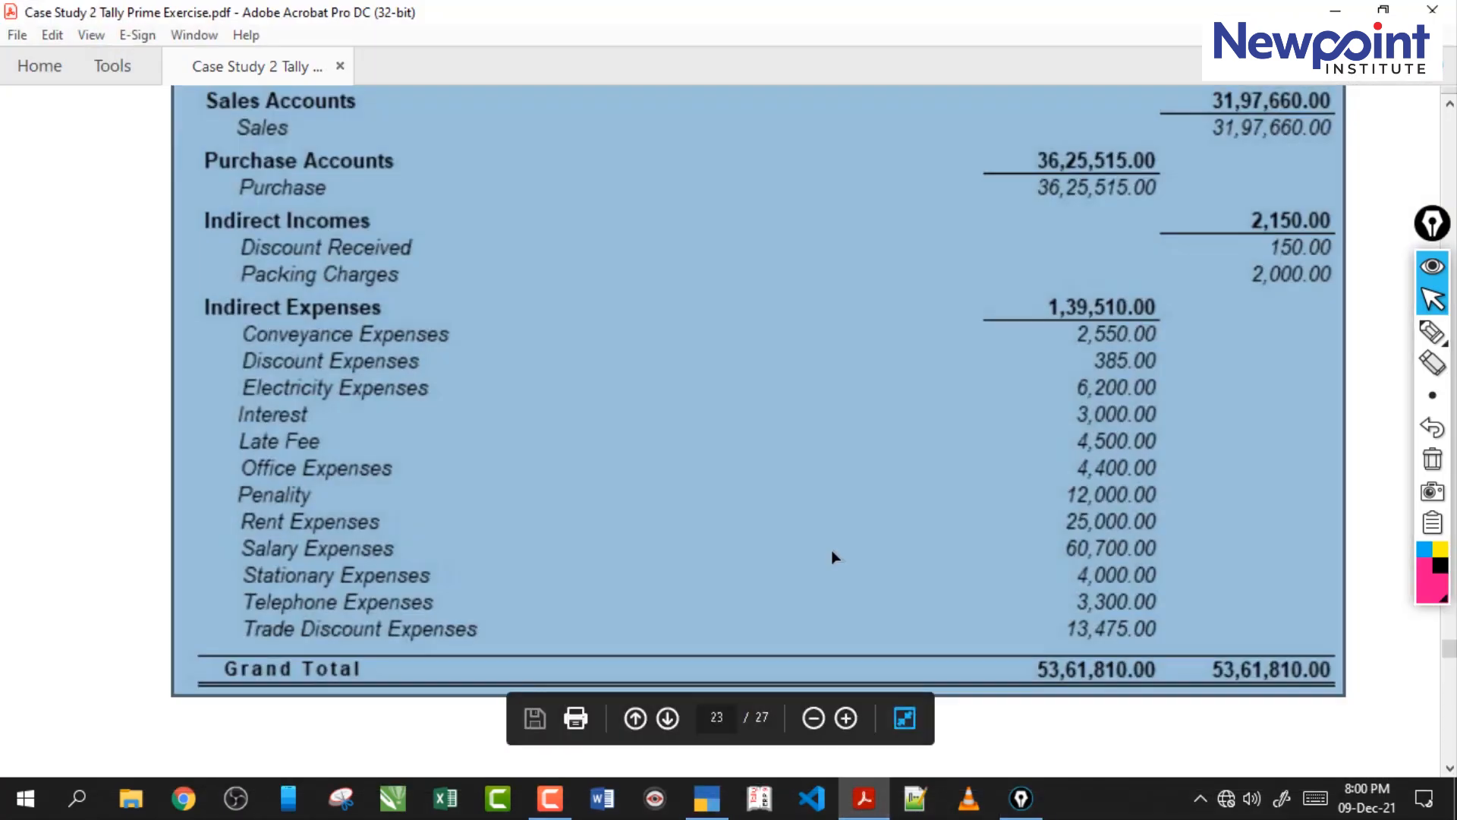
# Compare the Capital Account to Sales Accounts figures in the case study PDF's trial balance with TallyPrime's Trial Balance.
pyautogui.scroll(8, 831, 550)
pyautogui.click(864, 811)
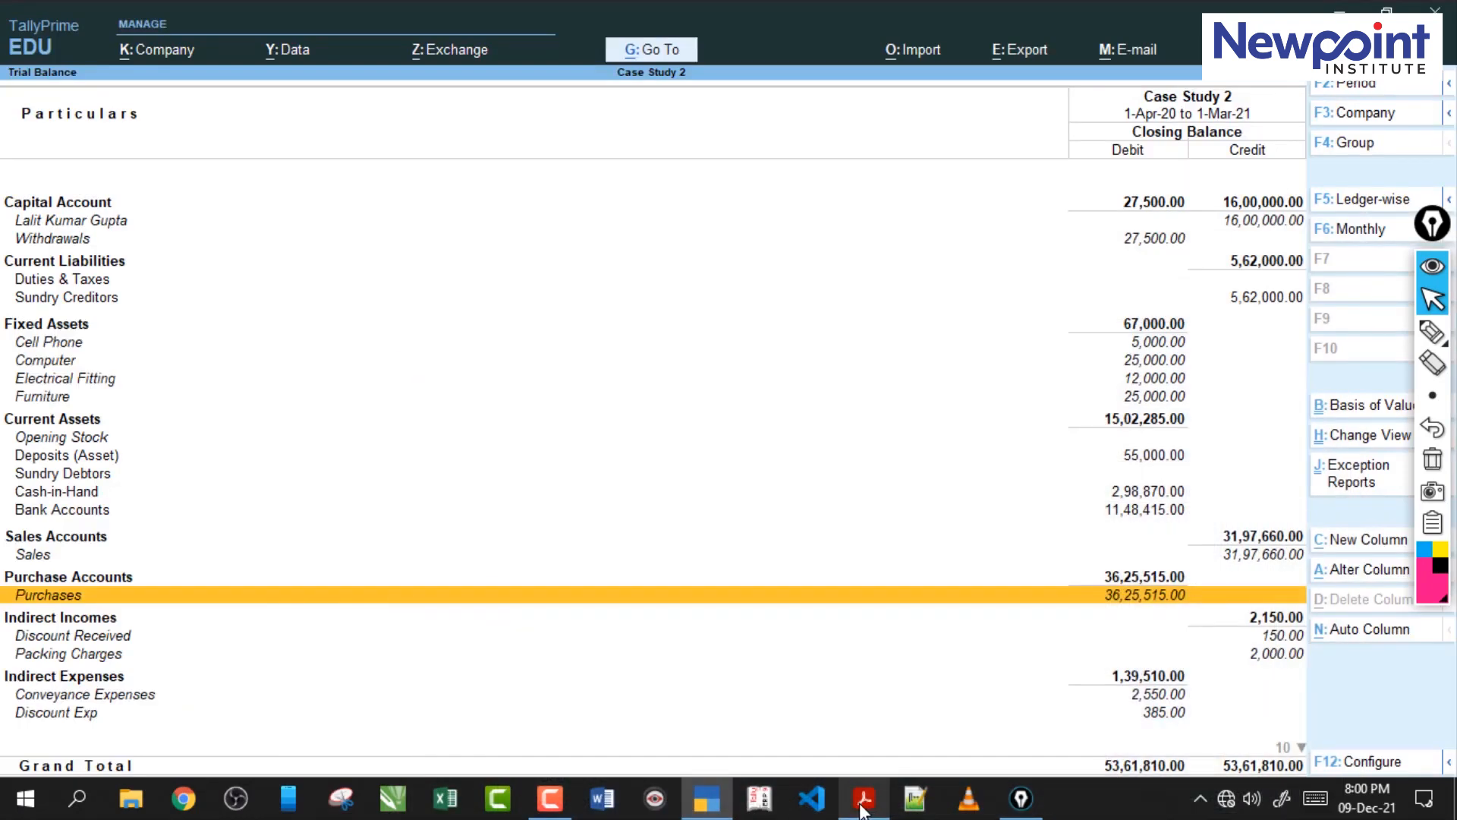
pyautogui.click(864, 805)
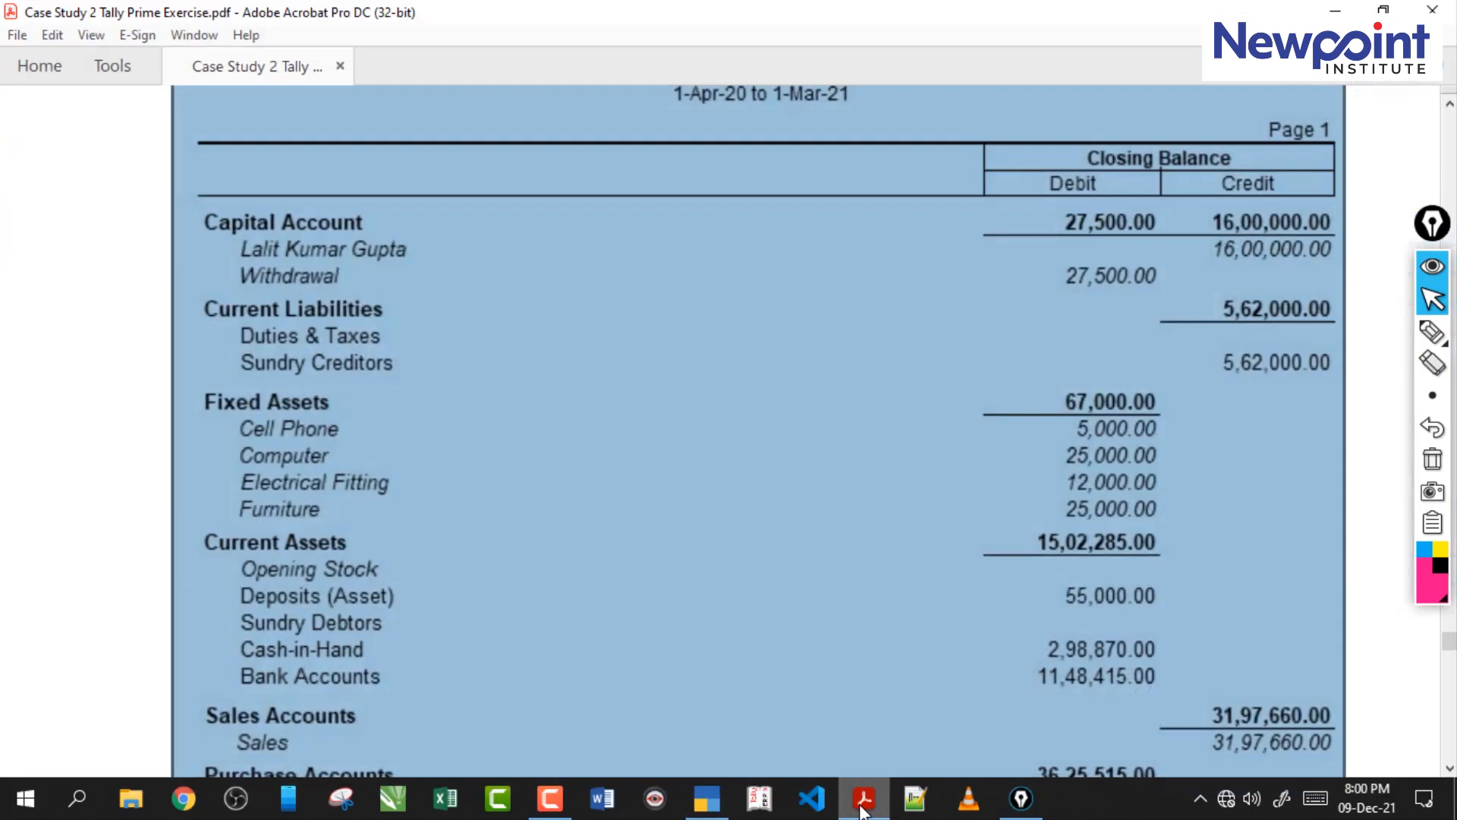
pyautogui.click(864, 809)
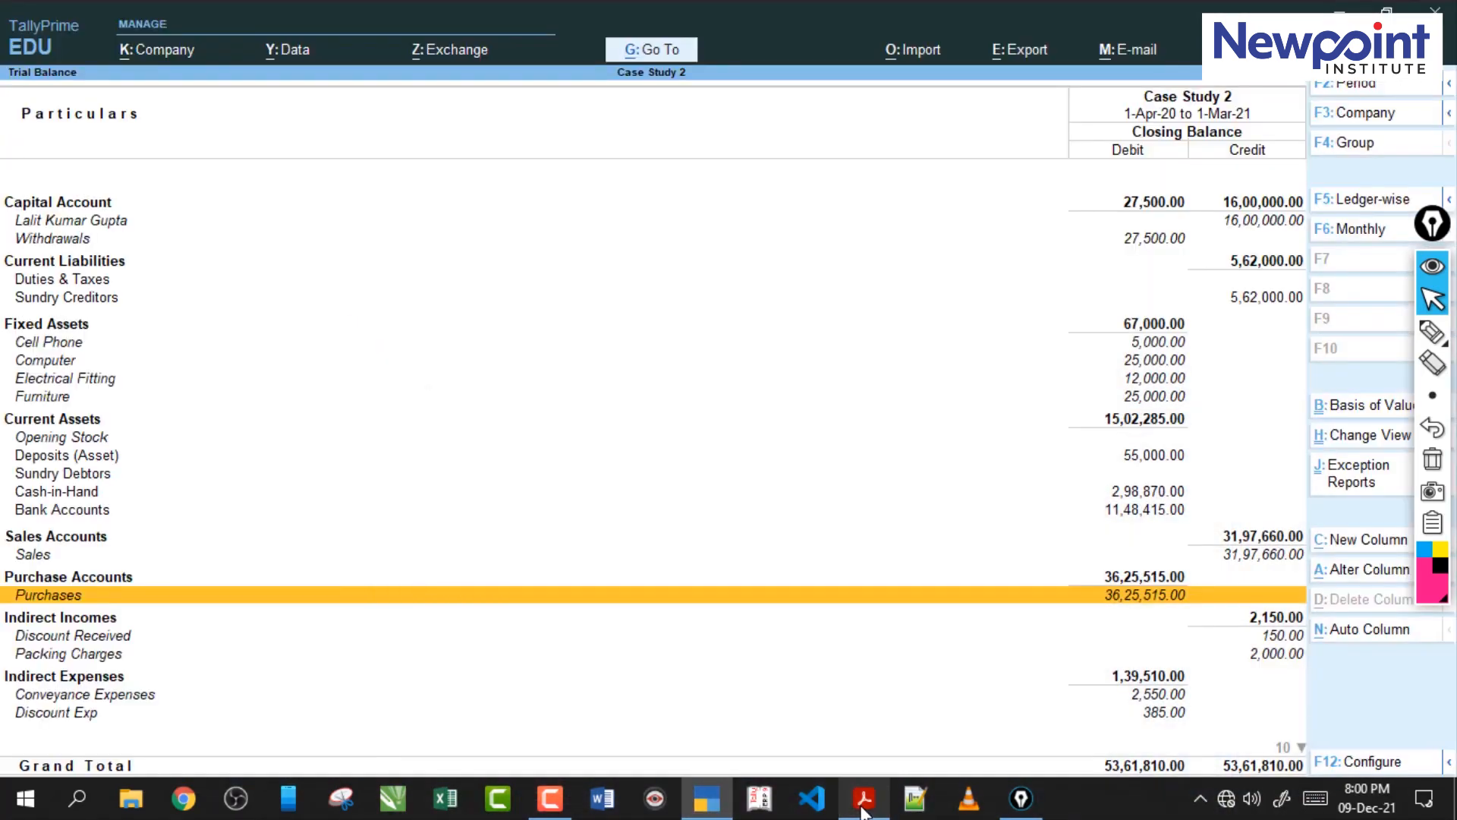
pyautogui.click(864, 809)
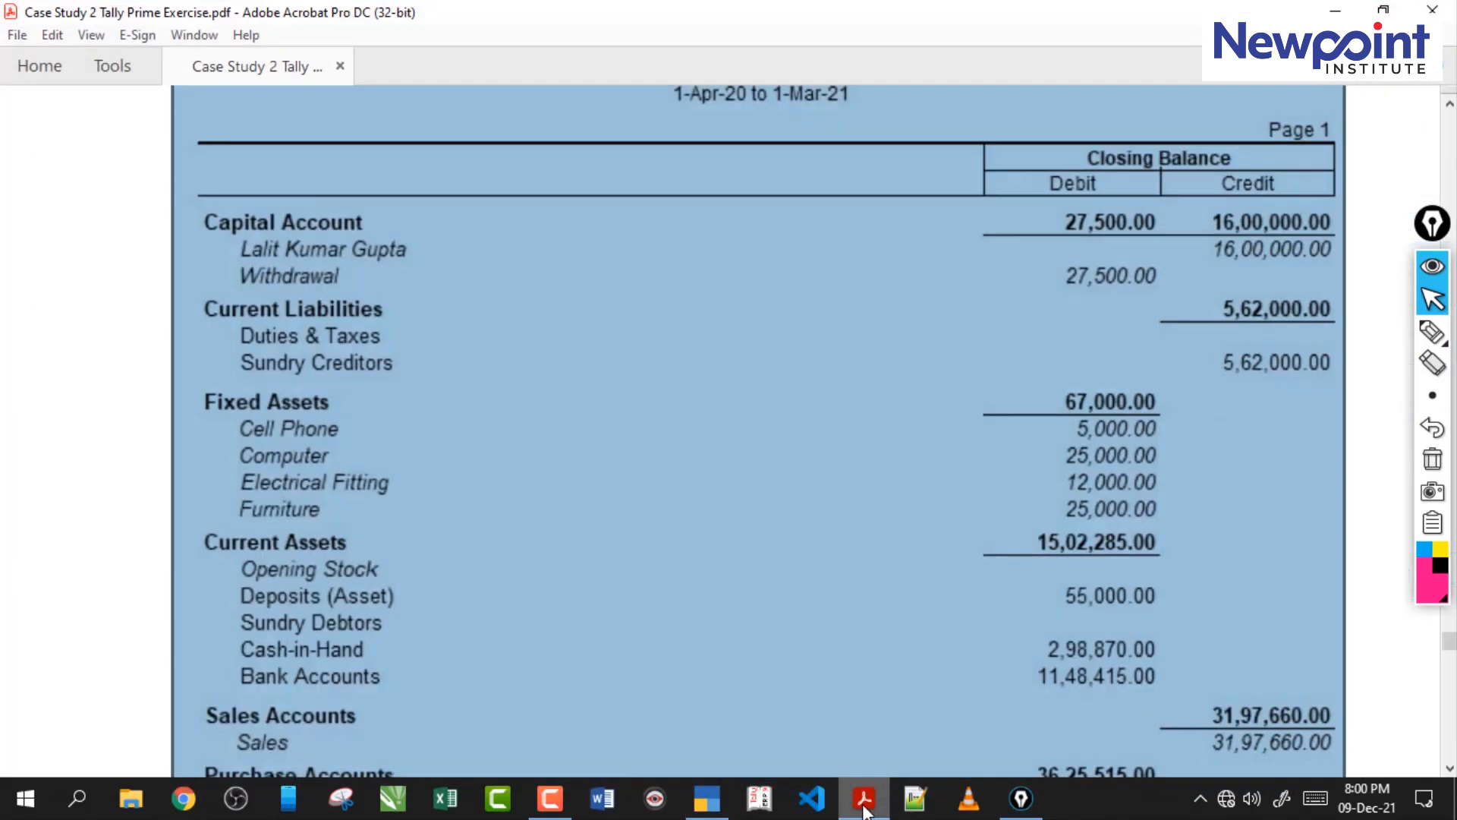
pyautogui.click(863, 809)
pyautogui.click(866, 809)
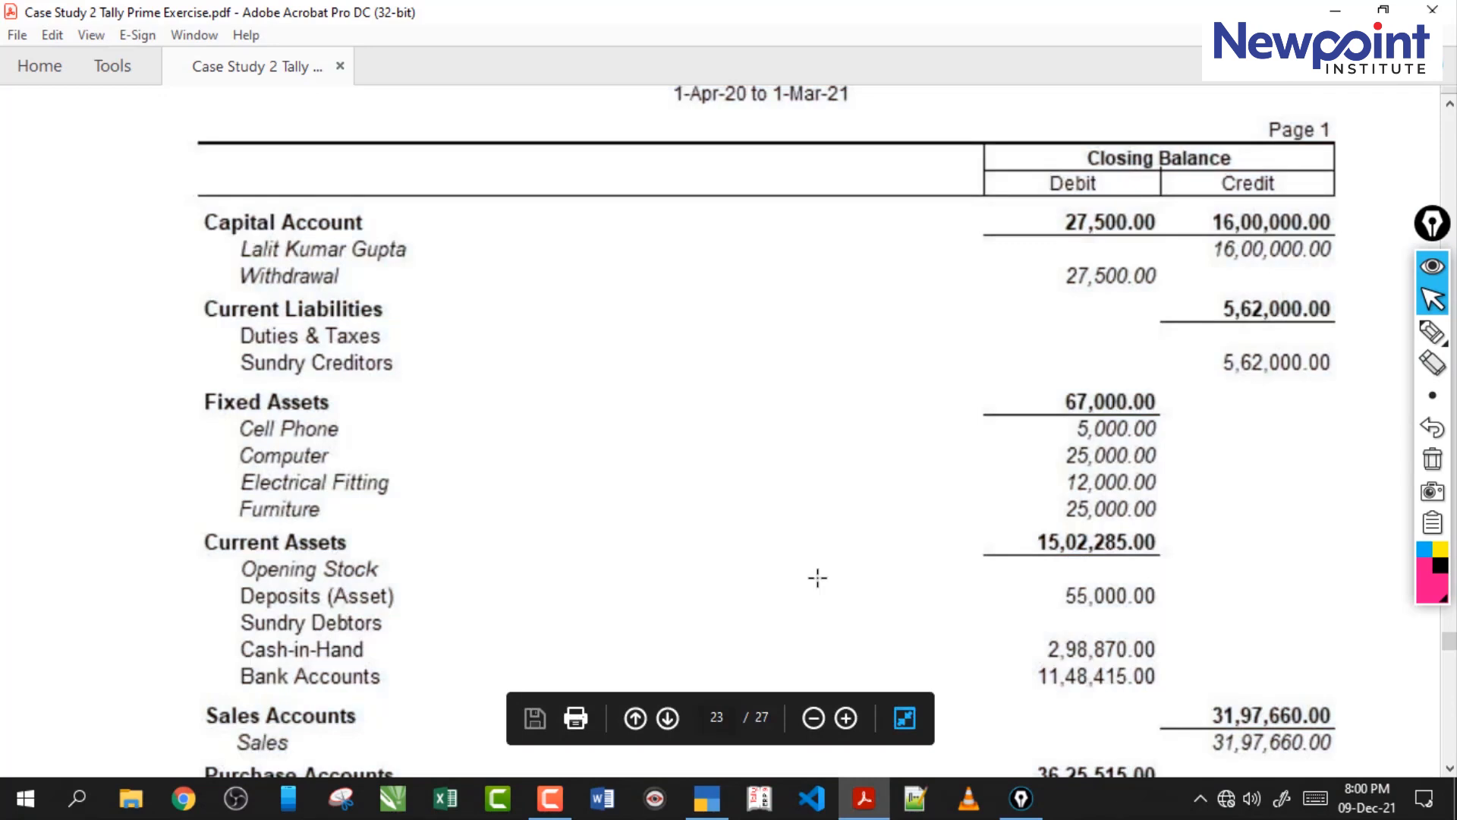
# Find the Profit & Loss statement with its Nett Profit and totals in the case study PDF.
pyautogui.scroll(-10, 818, 578)
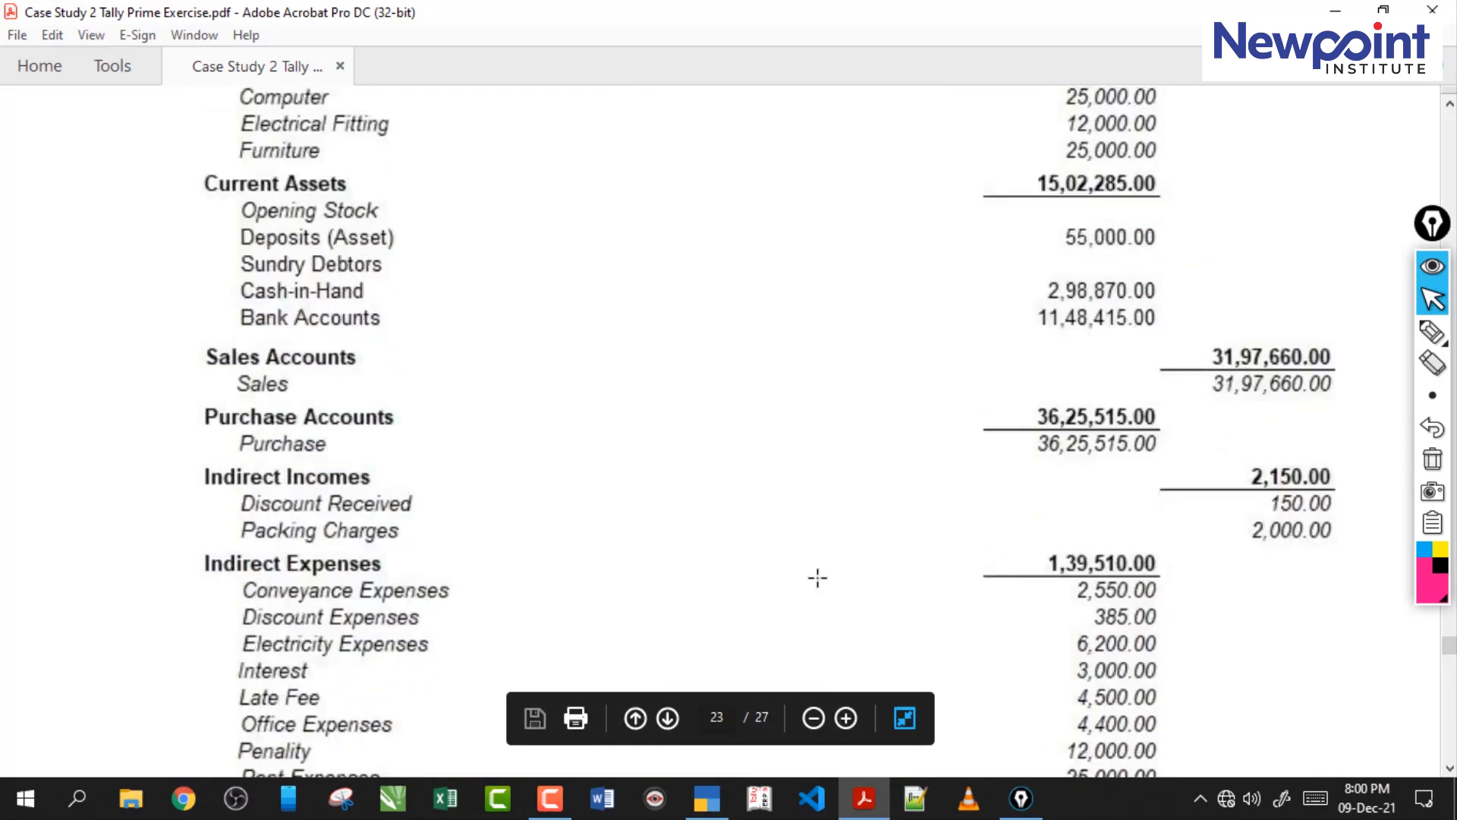
pyautogui.scroll(-15, 817, 578)
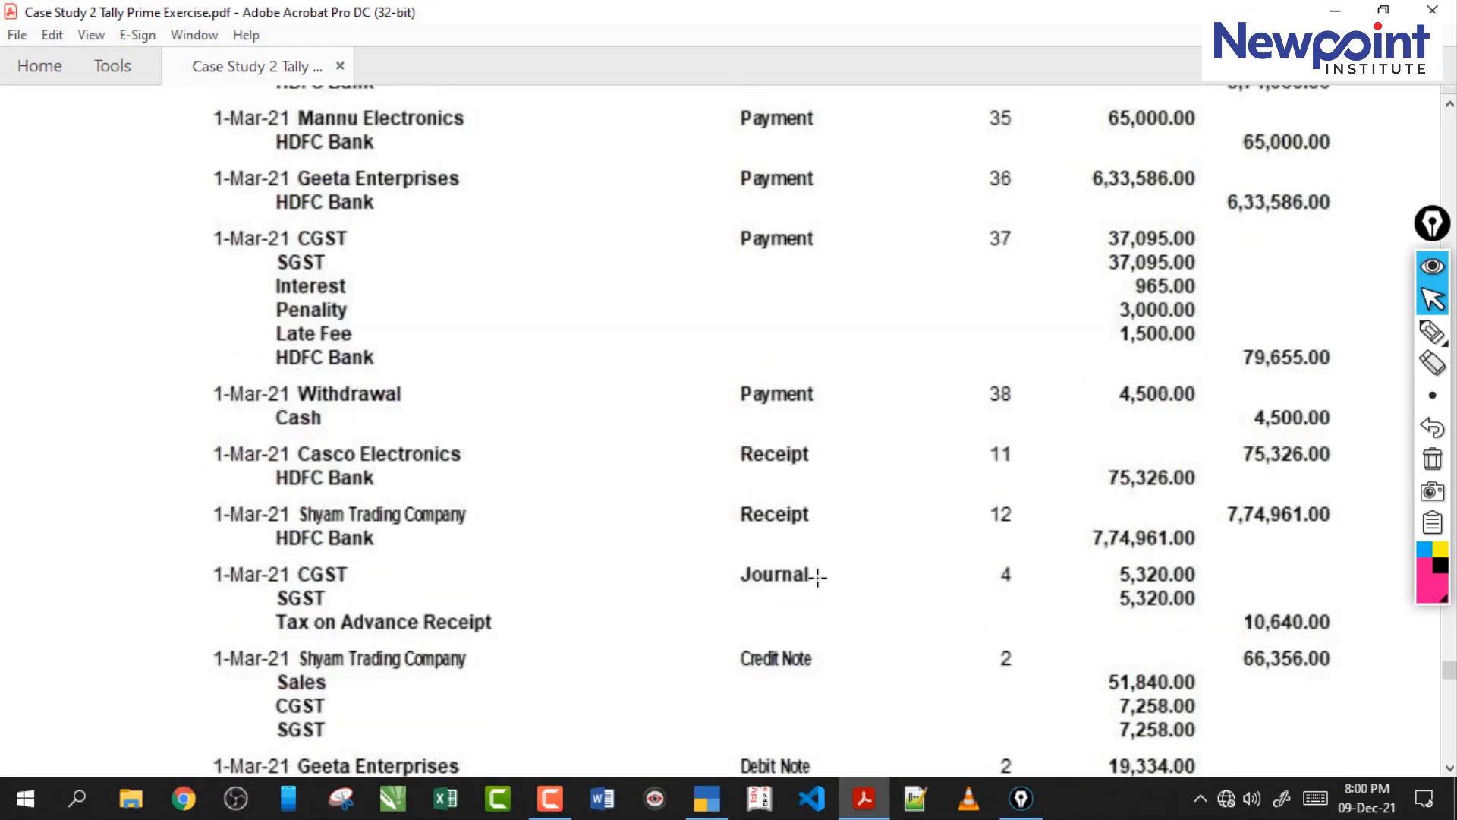
pyautogui.scroll(-12, 818, 579)
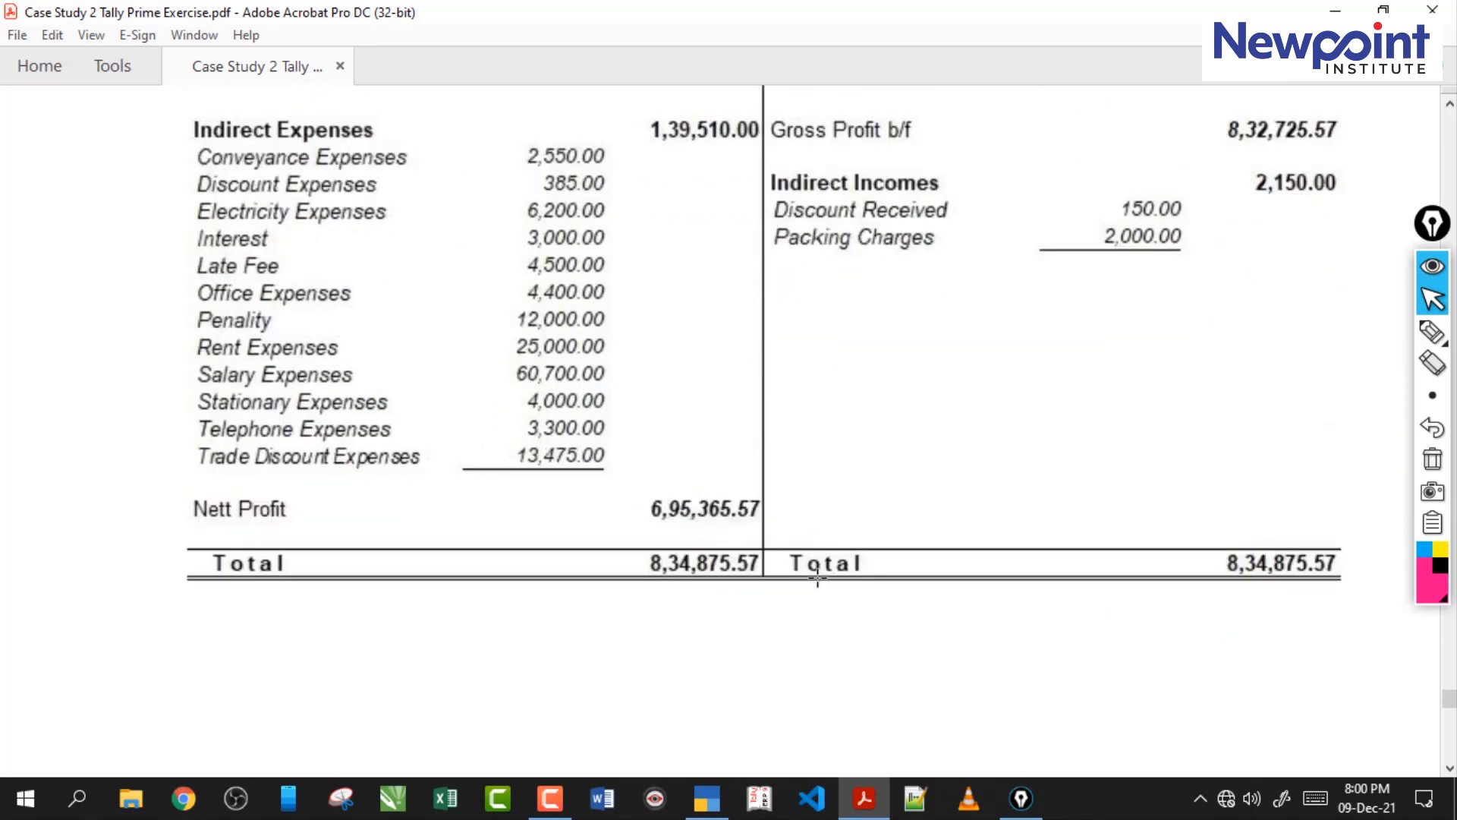
pyautogui.scroll(1, 817, 578)
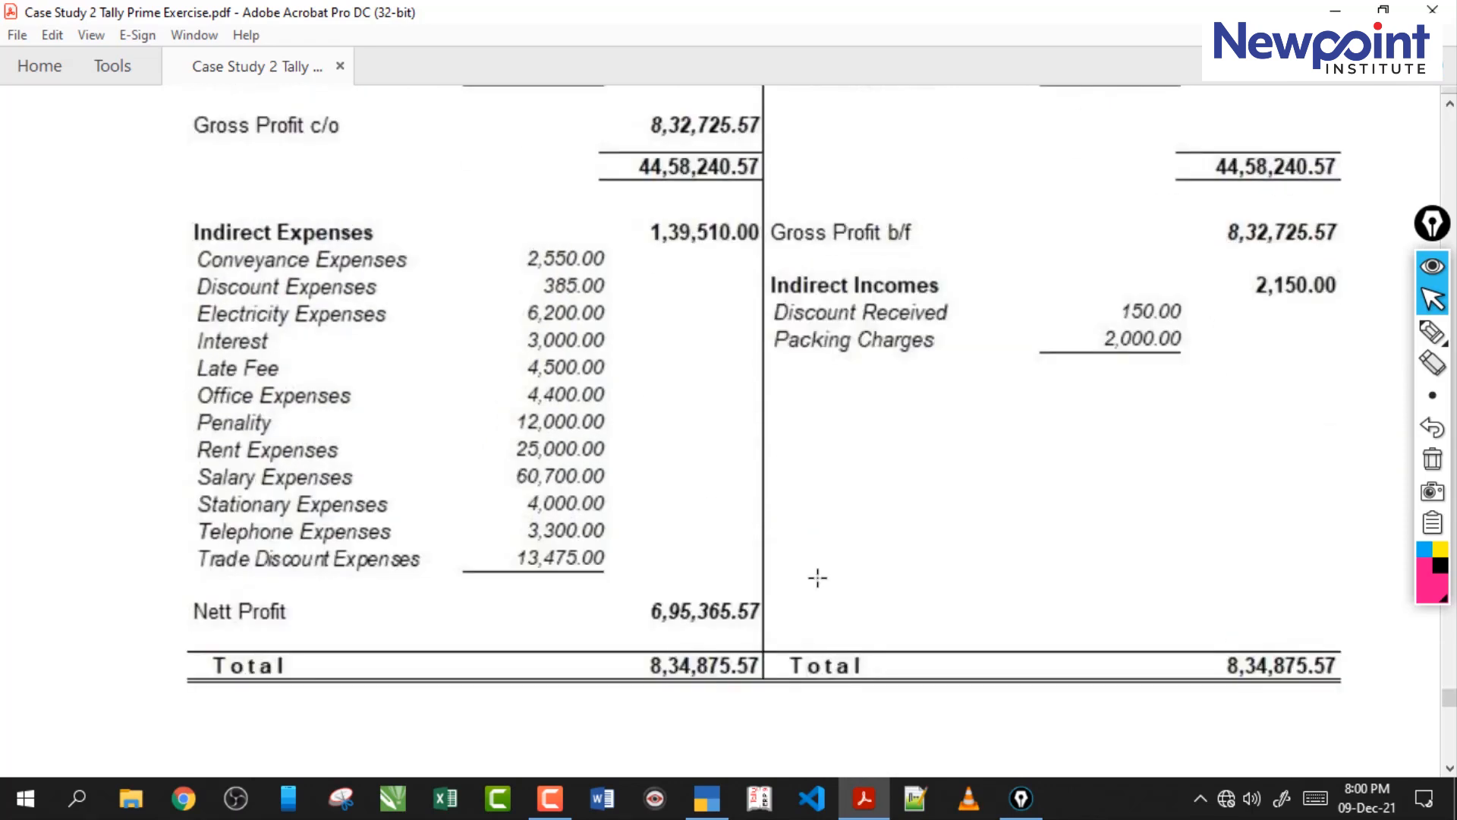
# Circle the Nett Profit amount on the PDF with the annotation pen, clear the drawing and return to the normal pointer.
pyautogui.click(1427, 338)
pyautogui.click(1401, 328)
pyautogui.moveTo(609, 585)
pyautogui.mouseDown()
pyautogui.moveTo(682, 643)
pyautogui.moveTo(618, 585)
pyautogui.mouseUp()
pyautogui.moveTo(672, 629); pyautogui.dragTo(857, 610)
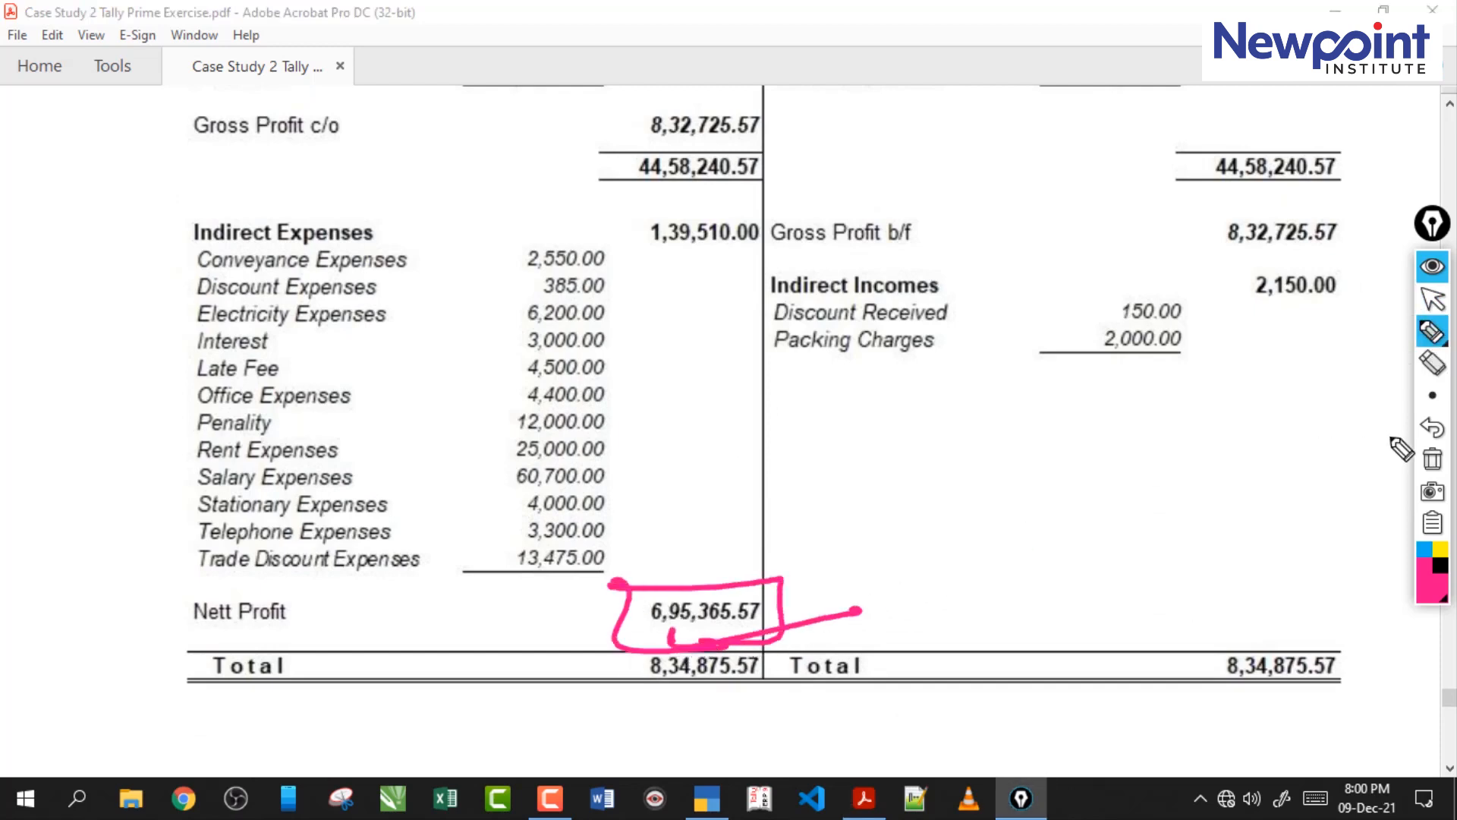
pyautogui.click(1432, 459)
pyautogui.click(1433, 298)
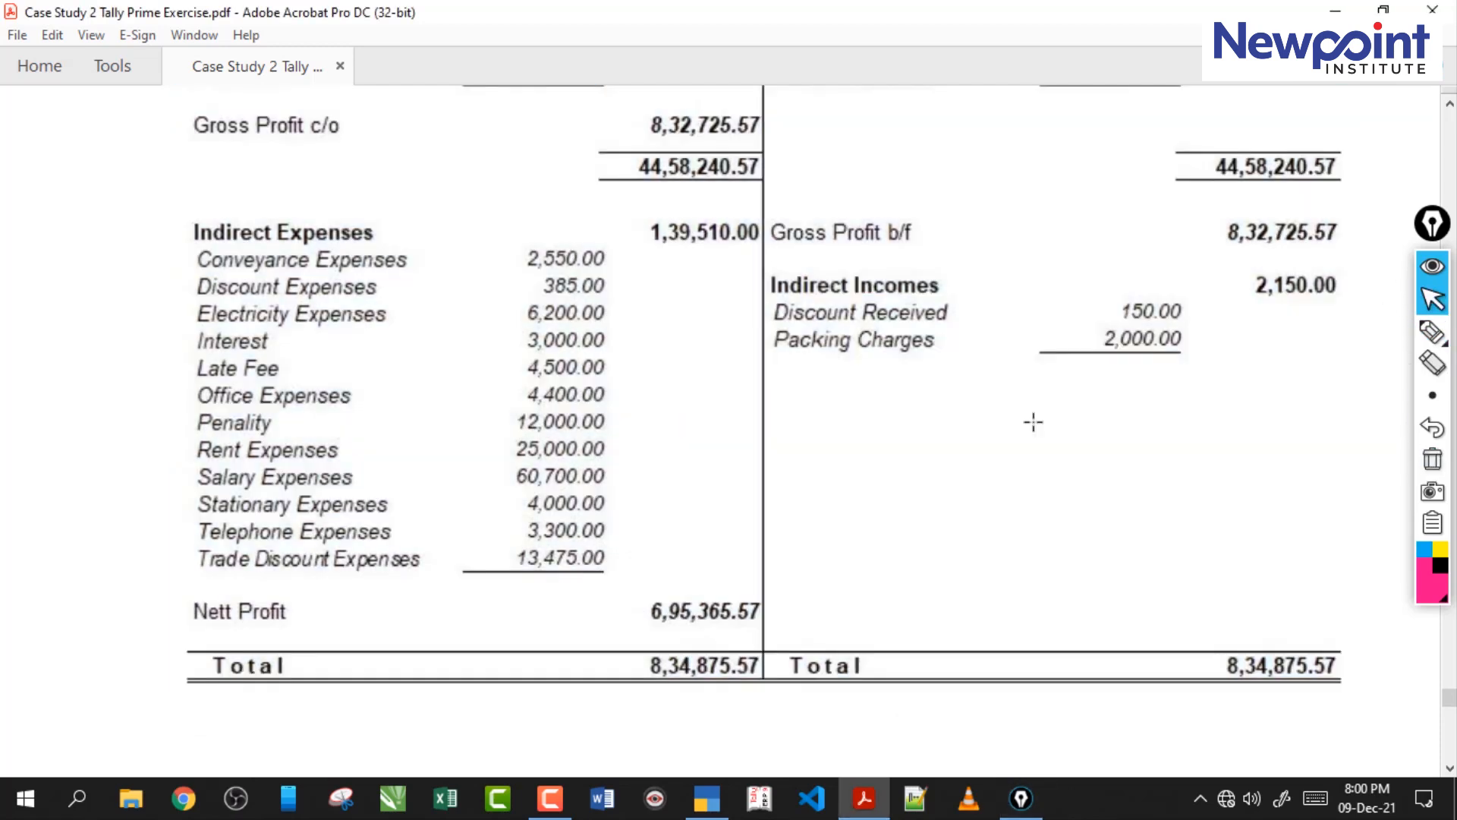
# Find the Stock Summary in the case study PDF, open TallyPrime's Stock Summary and compare the two.
pyautogui.scroll(-2, 1033, 422)
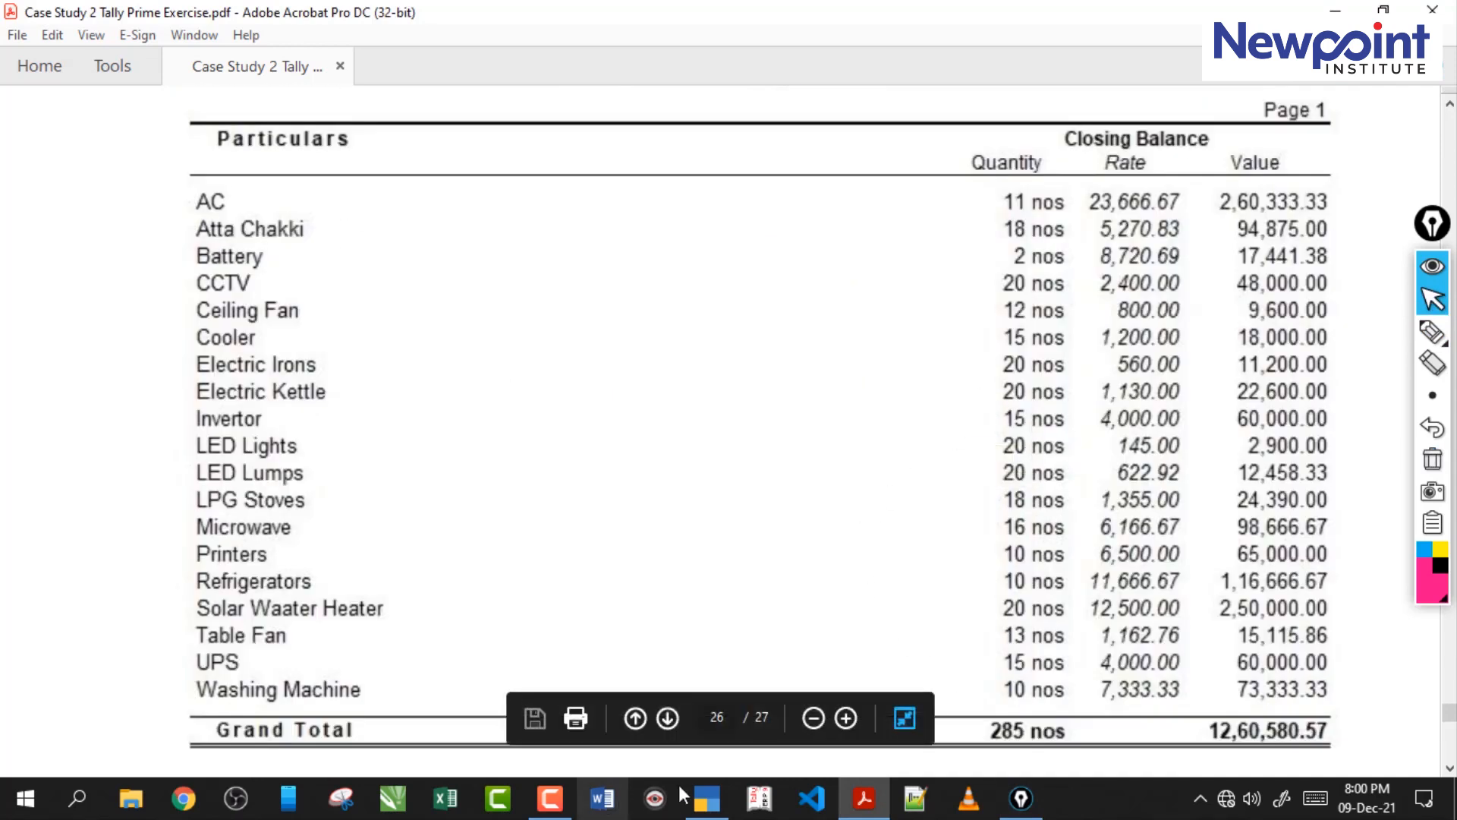
pyautogui.click(706, 797)
pyautogui.press('Escape')
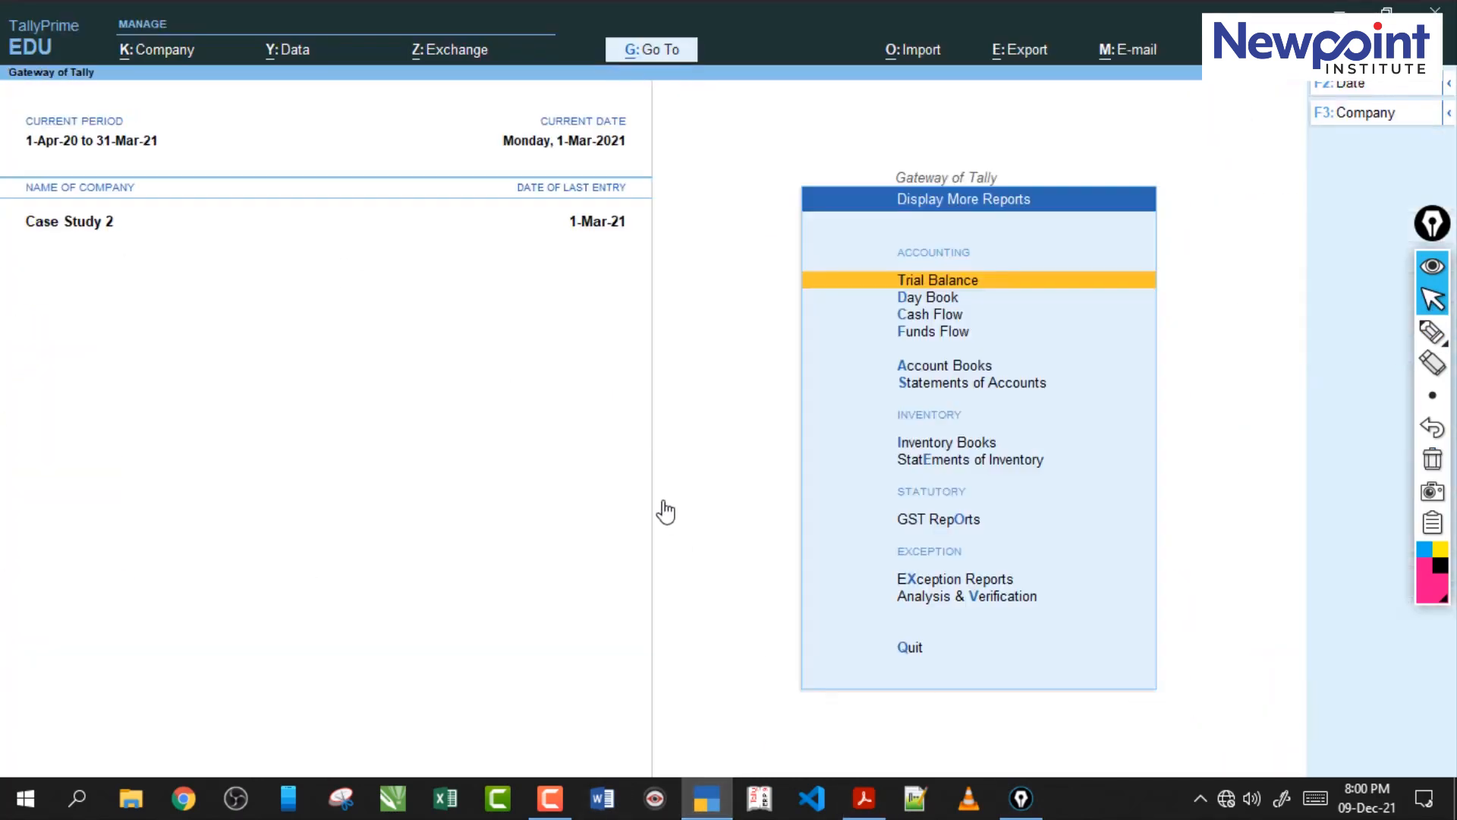
pyautogui.press('Escape')
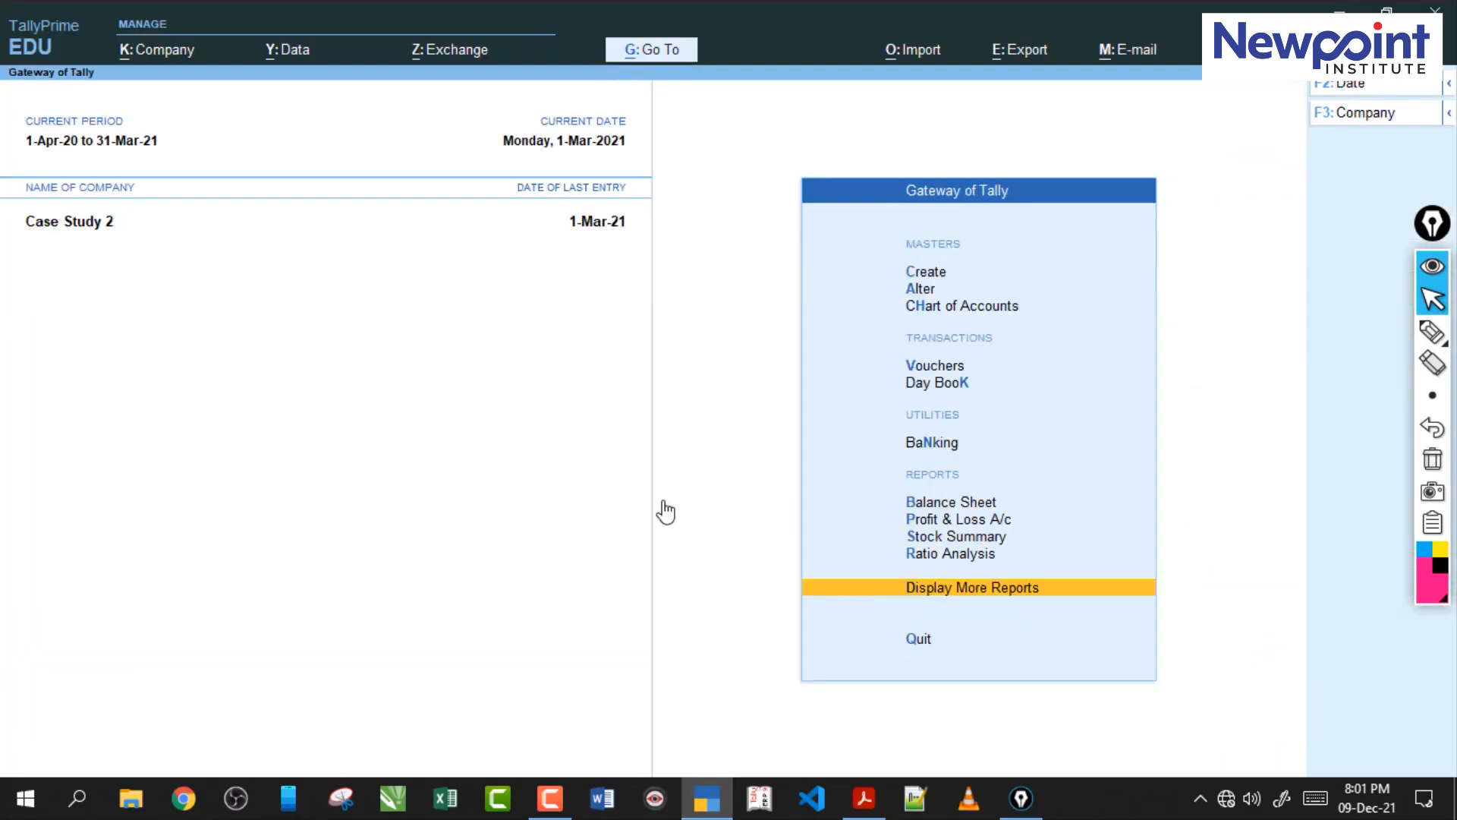
pyautogui.press('s')
pyautogui.click(863, 809)
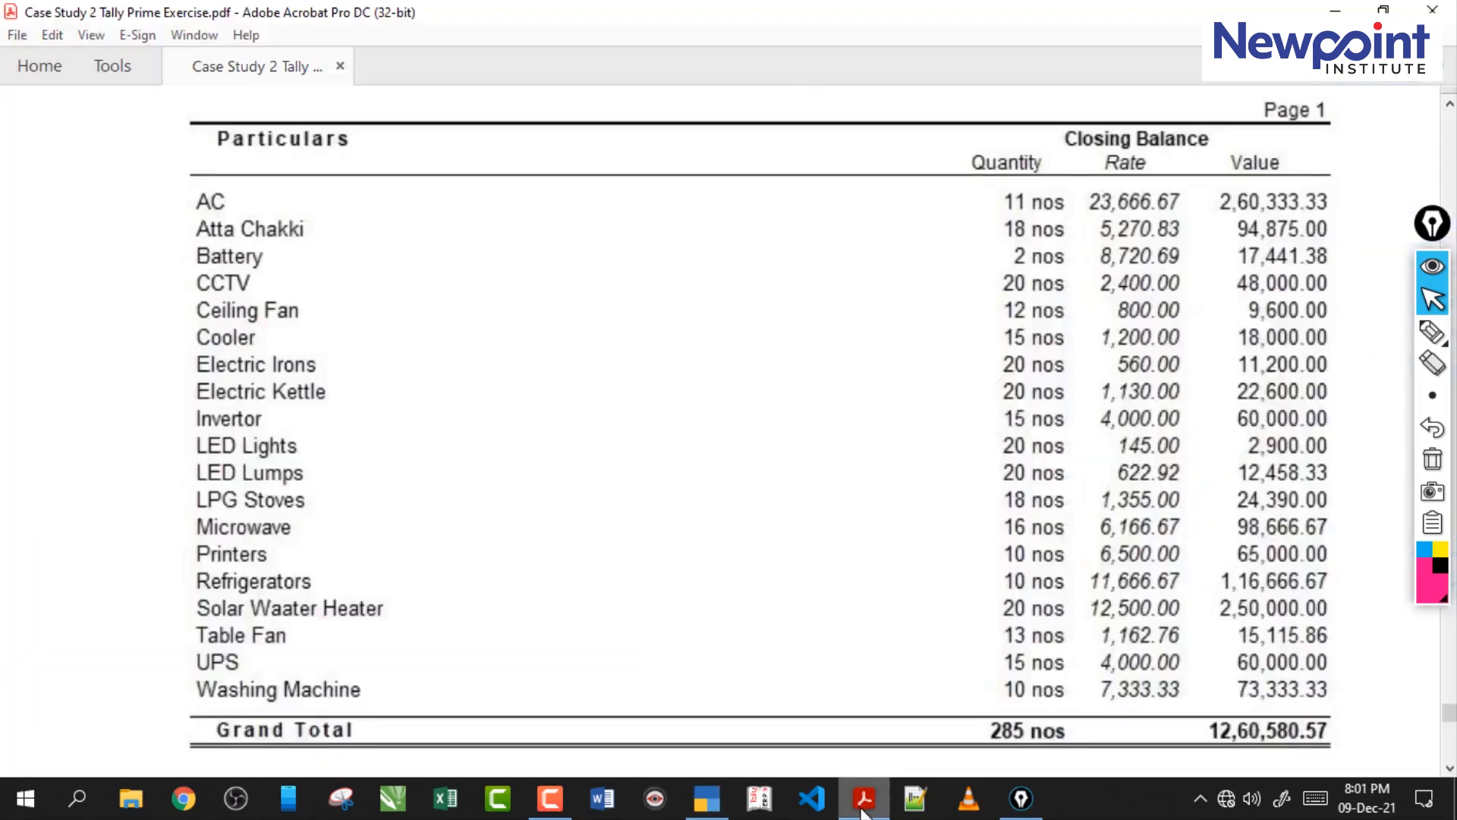
pyautogui.click(864, 808)
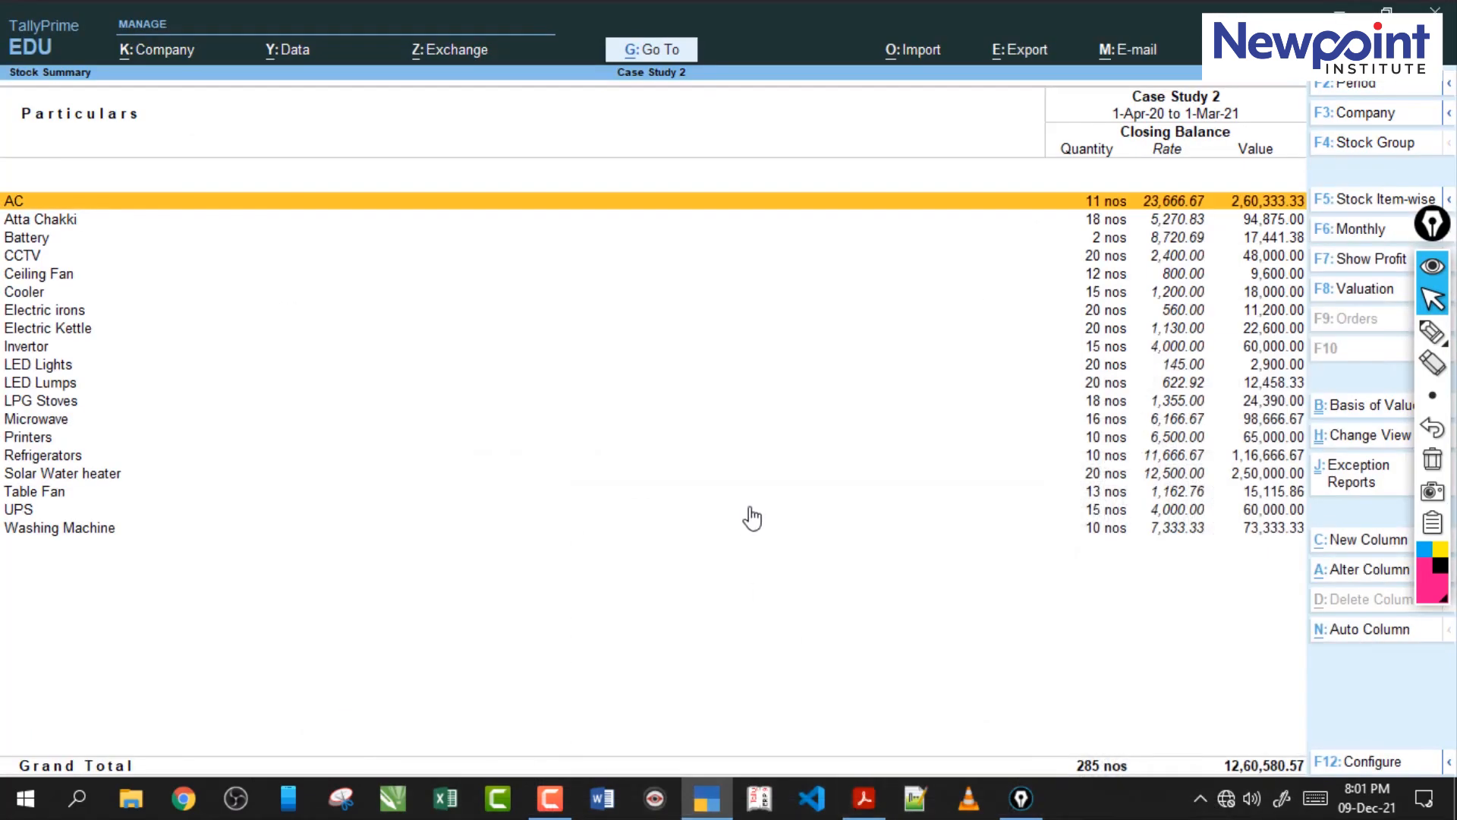
# Open TallyPrime's Balance Sheet and compare its liabilities, assets and totals with the Balance Sheet in the case study PDF.
pyautogui.press('Escape')
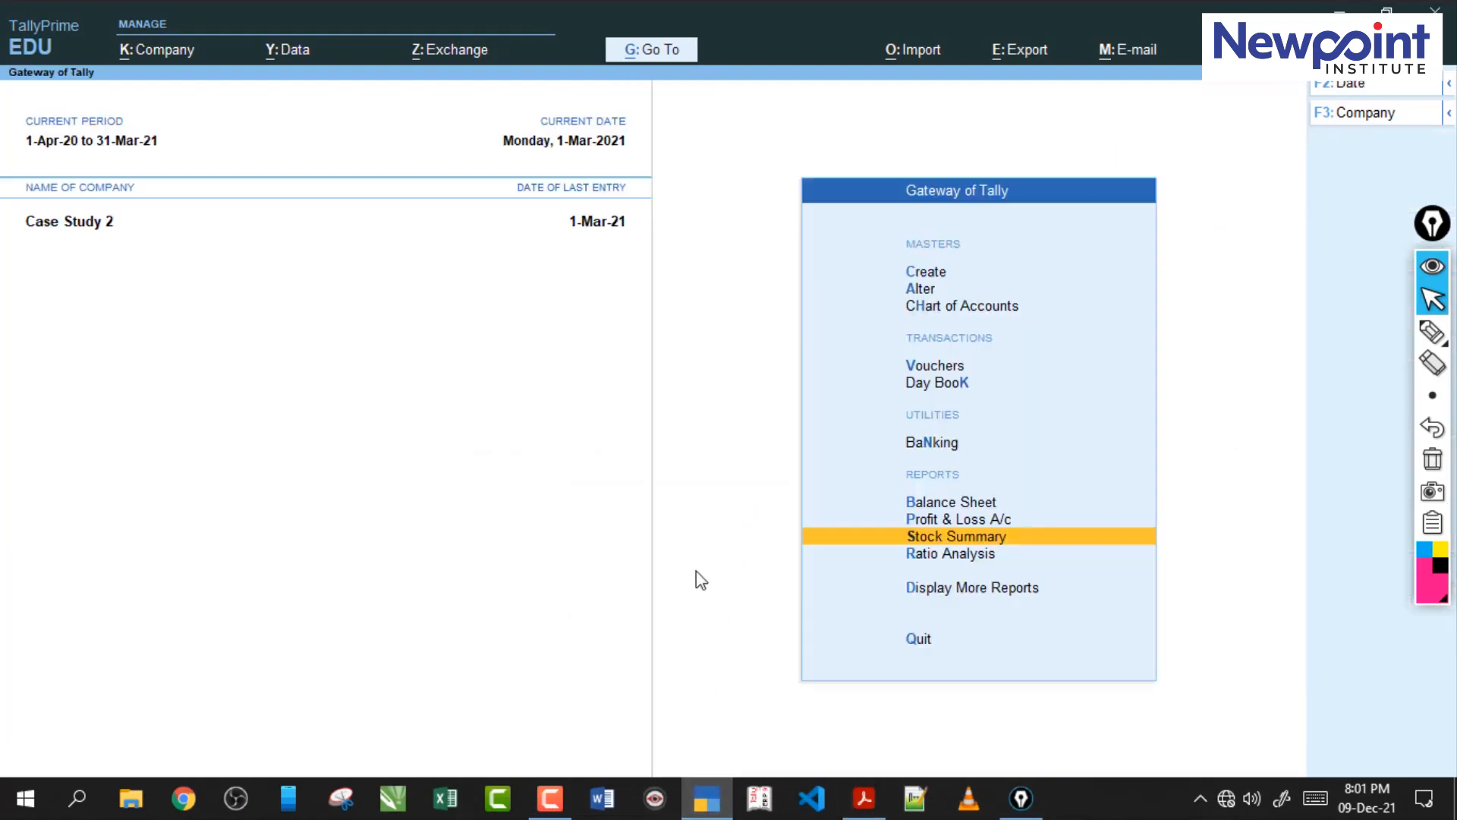
pyautogui.press('Up')
pyautogui.press('Up')
pyautogui.press('Return')
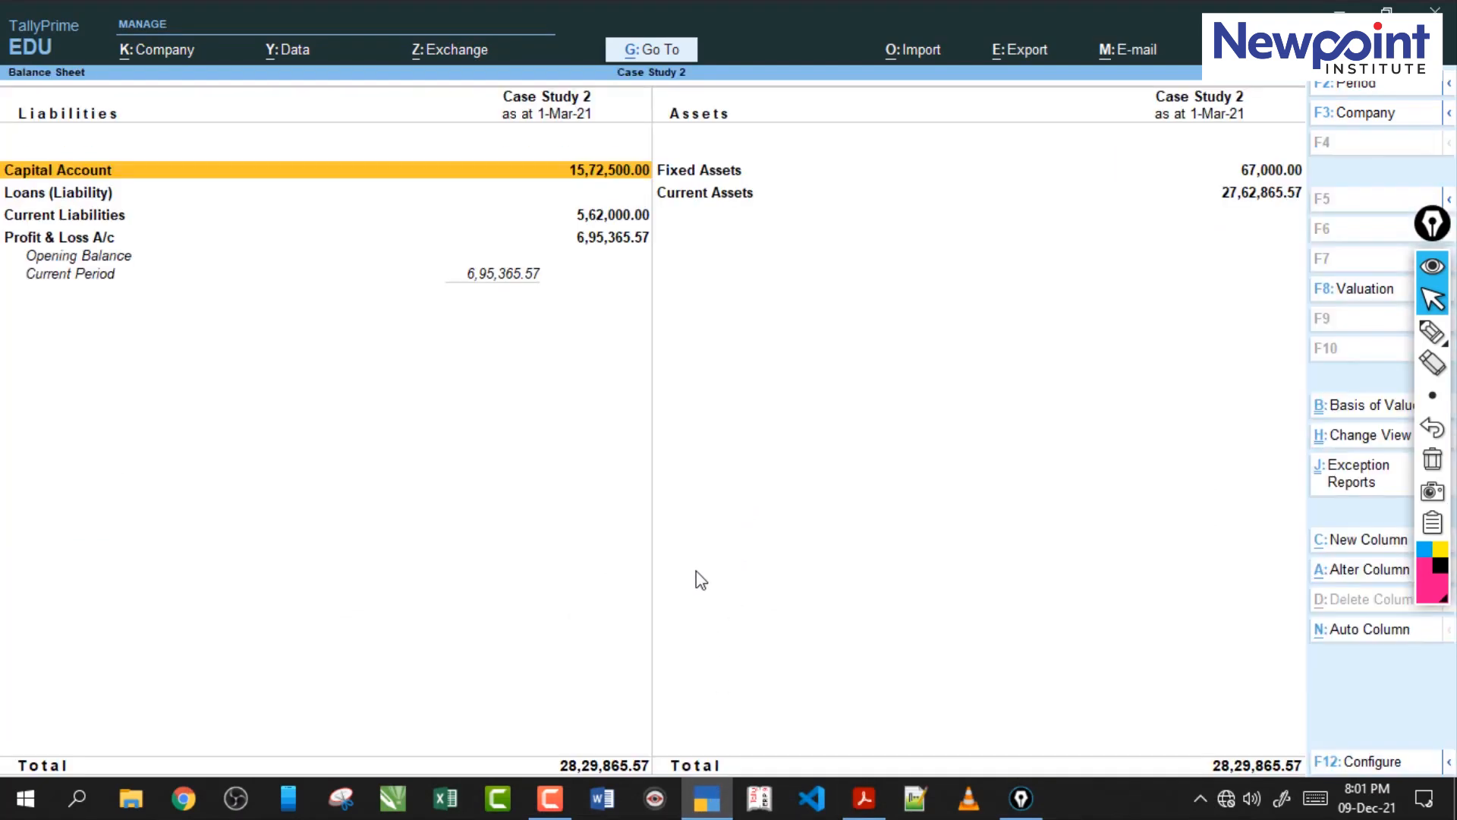
pyautogui.click(864, 798)
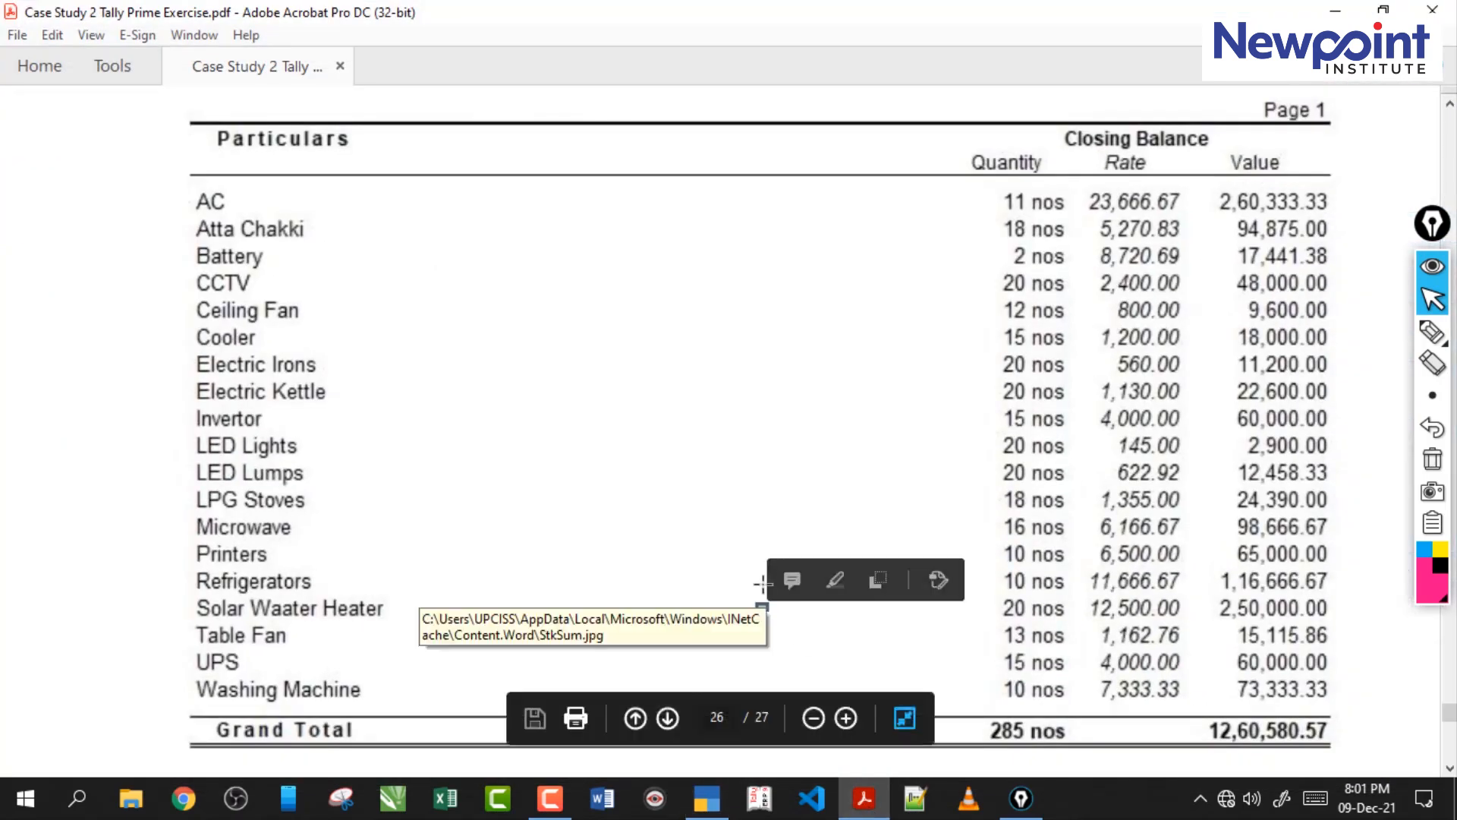
pyautogui.scroll(10, 763, 583)
pyautogui.scroll(15, 762, 583)
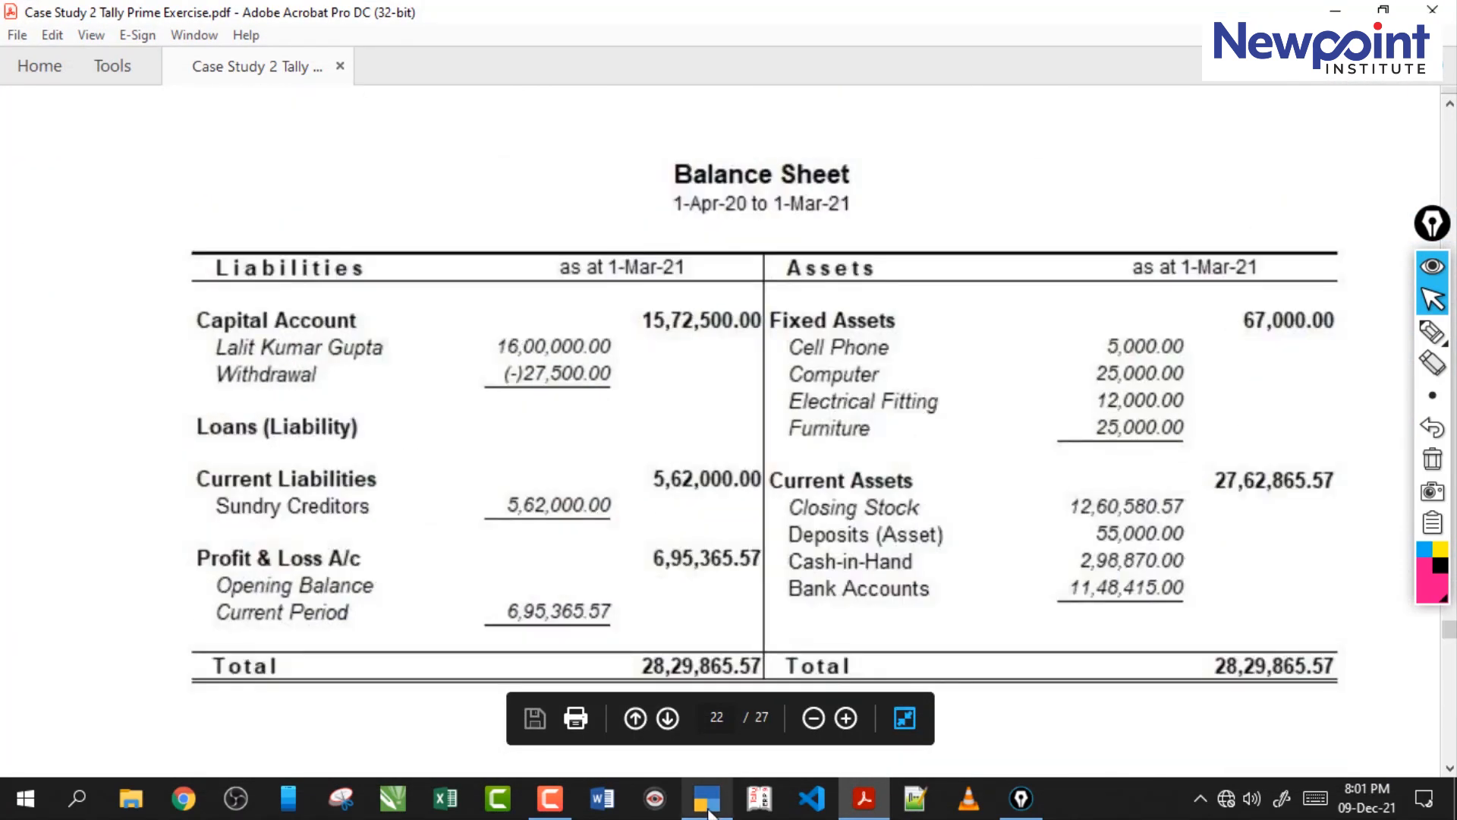
pyautogui.click(707, 801)
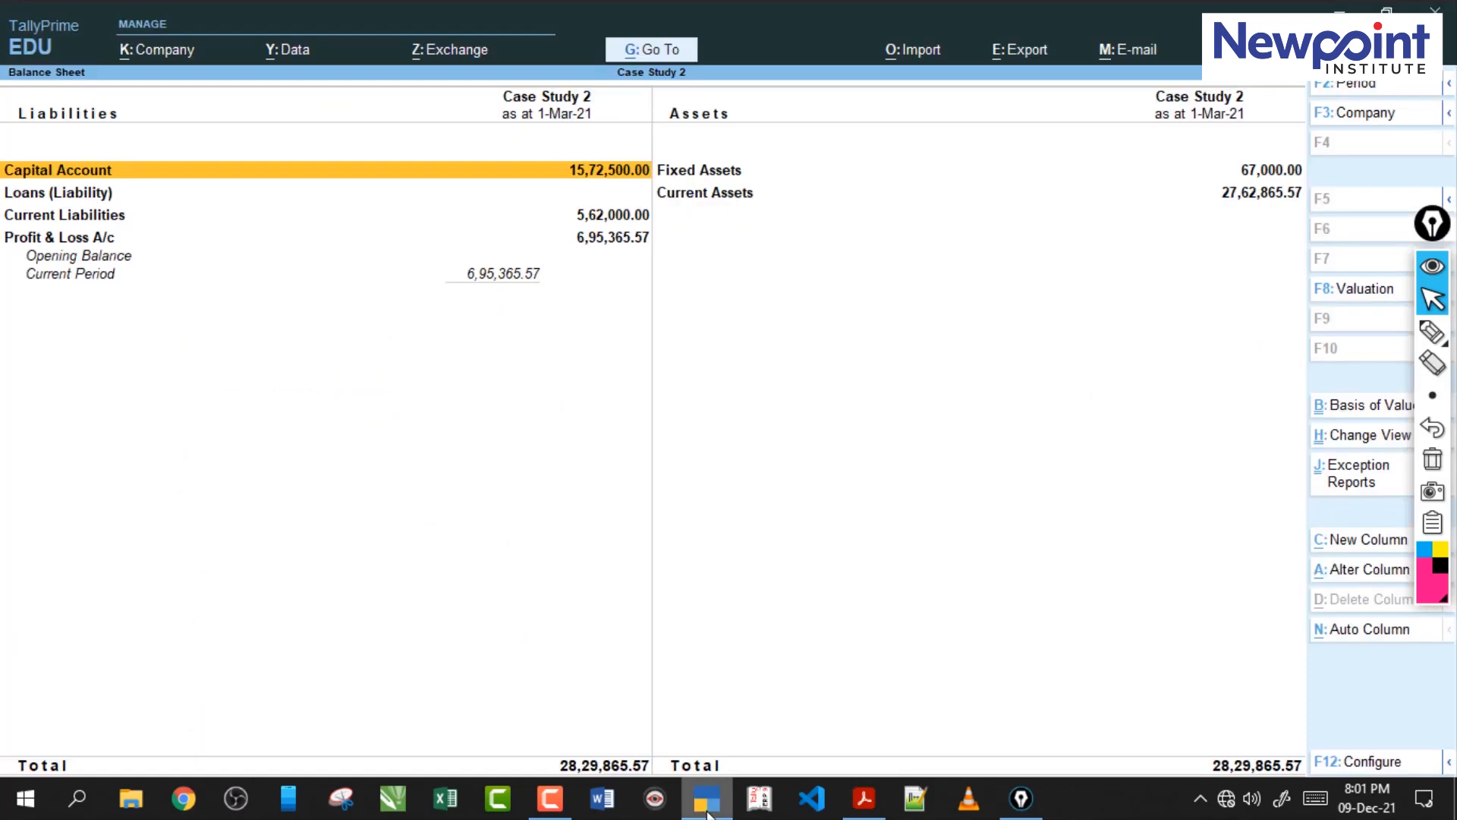
pyautogui.click(705, 805)
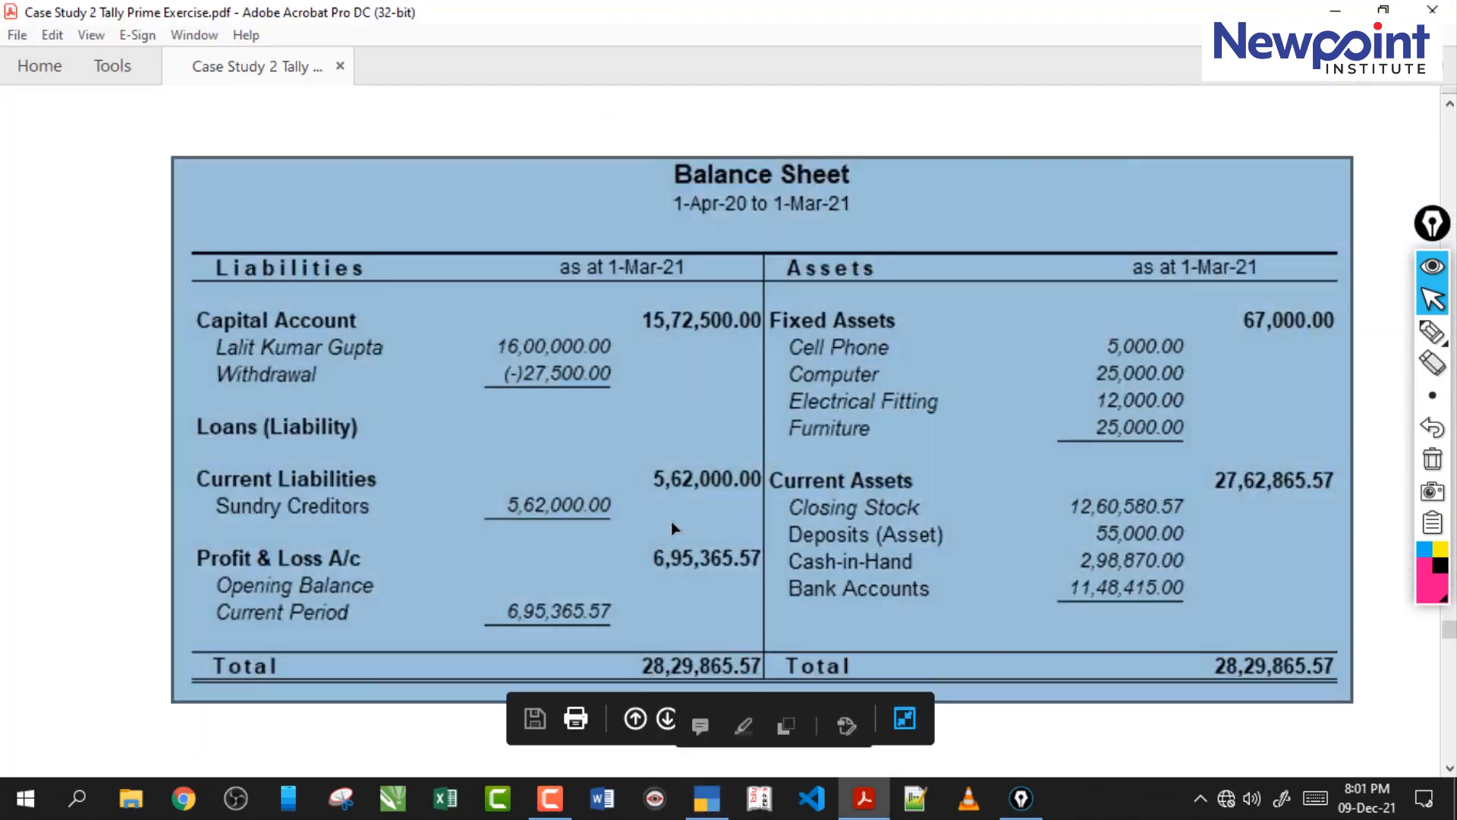
pyautogui.scroll(-15, 712, 536)
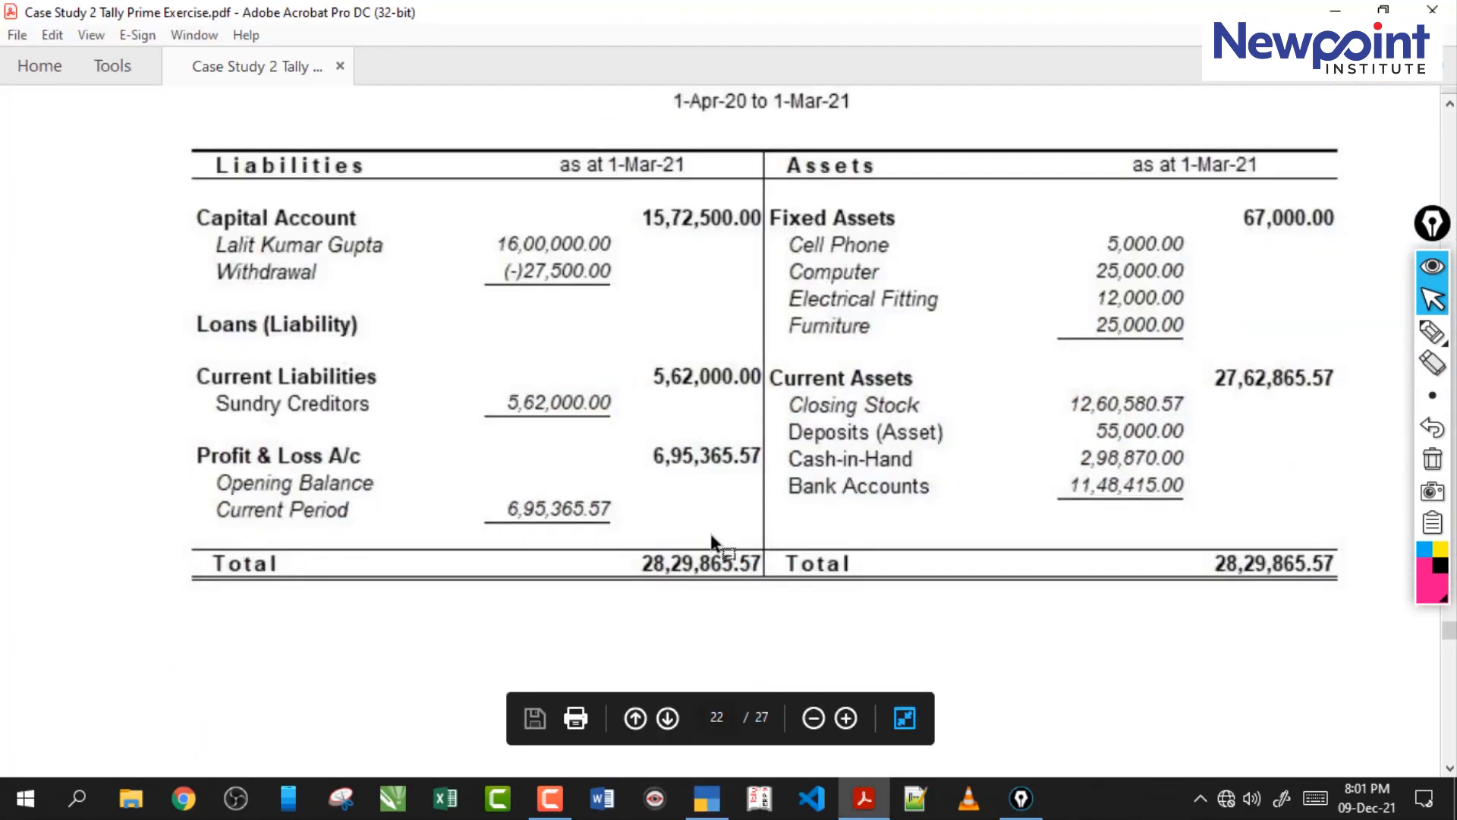
# Open TallyPrime's Profit & Loss A/c, check it against the case study PDF and look through the PDF's neighbouring reports.
pyautogui.hotkey('alt', 'Tab')
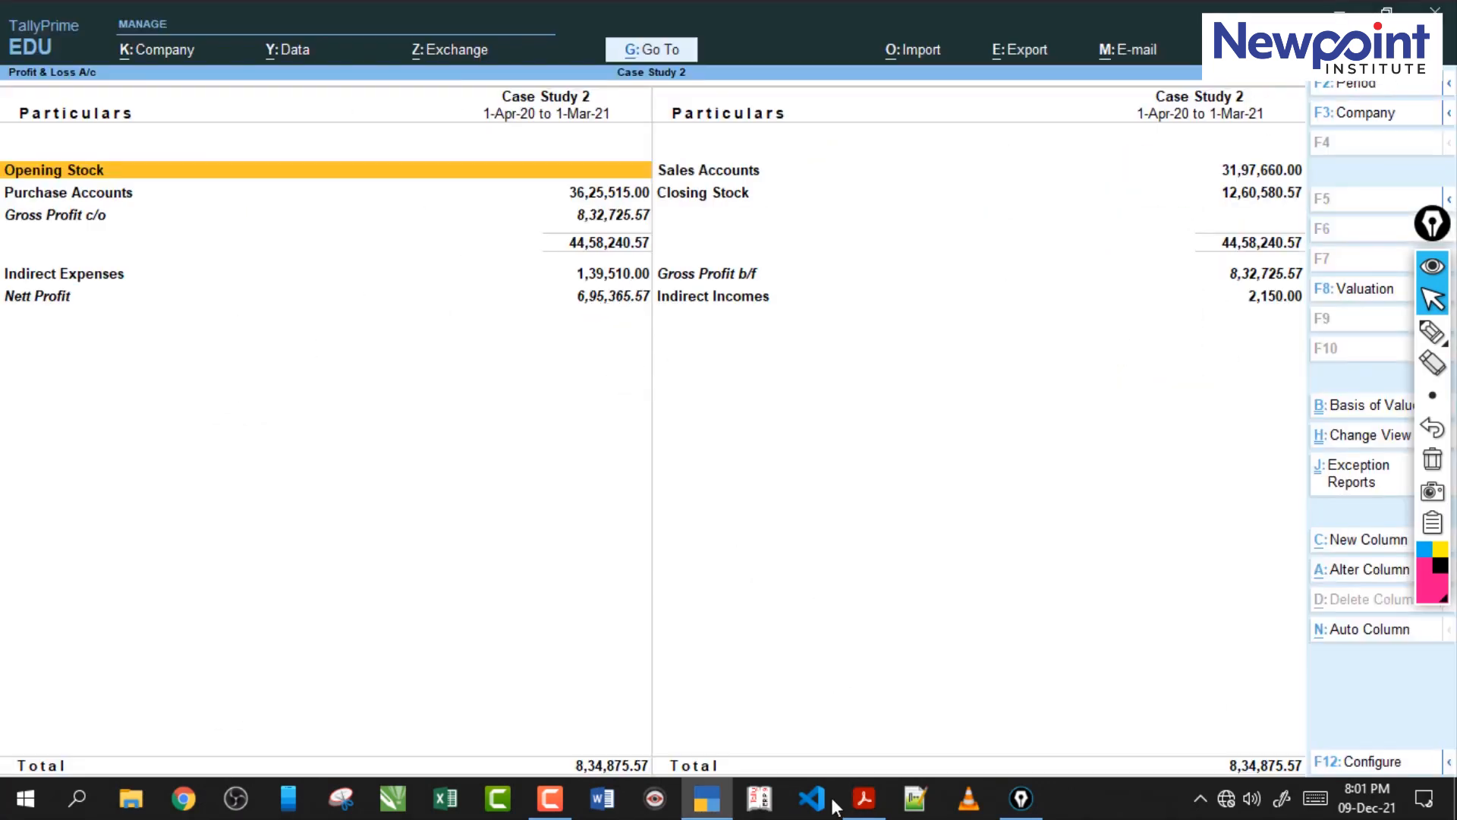
pyautogui.click(866, 809)
pyautogui.moveTo(624, 579); pyautogui.dragTo(799, 650)
pyautogui.click(723, 624)
pyautogui.scroll(-15, 759, 596)
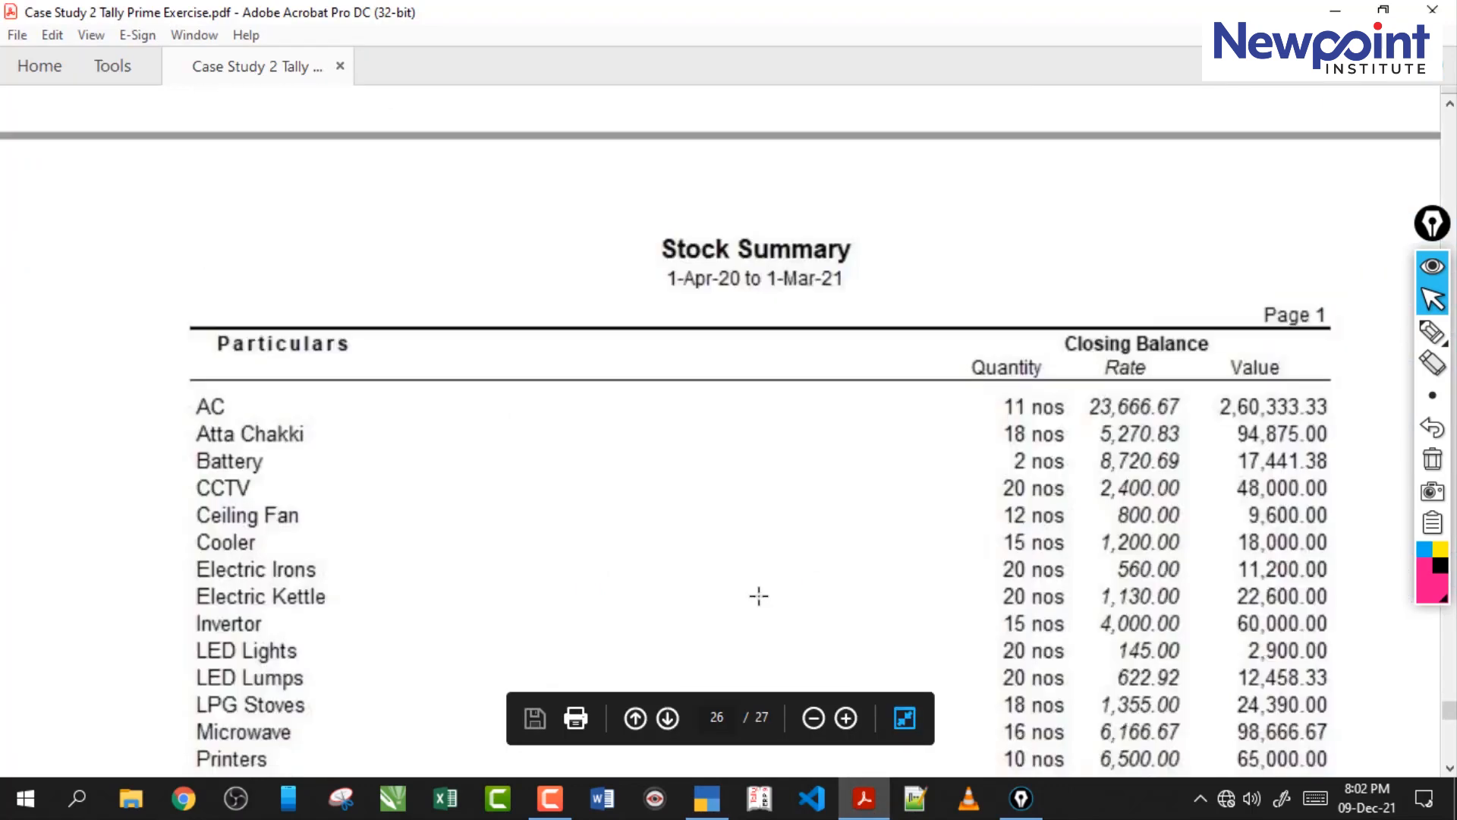
pyautogui.scroll(1, 759, 600)
pyautogui.scroll(15, 757, 594)
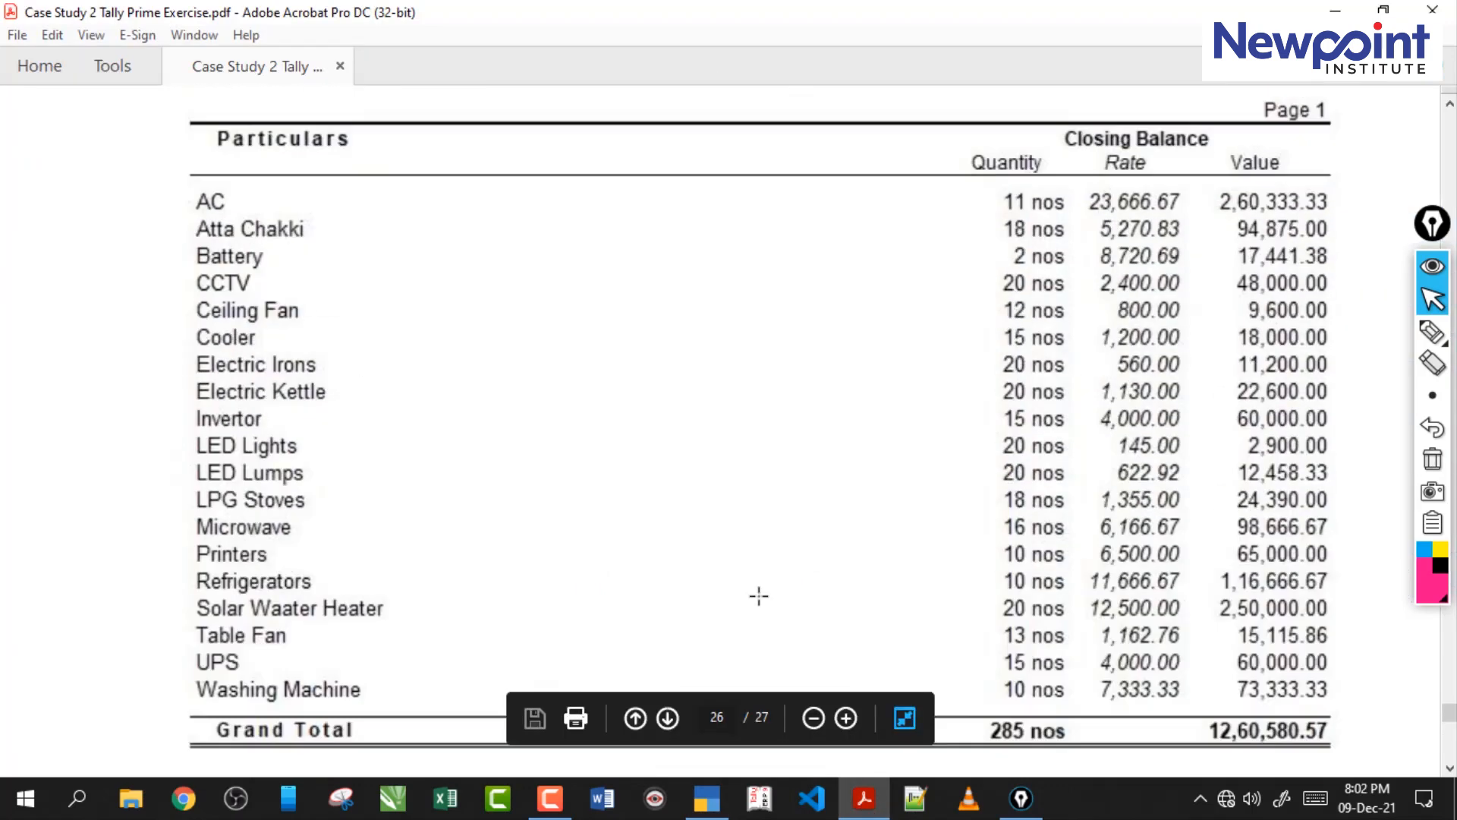
pyautogui.scroll(10, 758, 596)
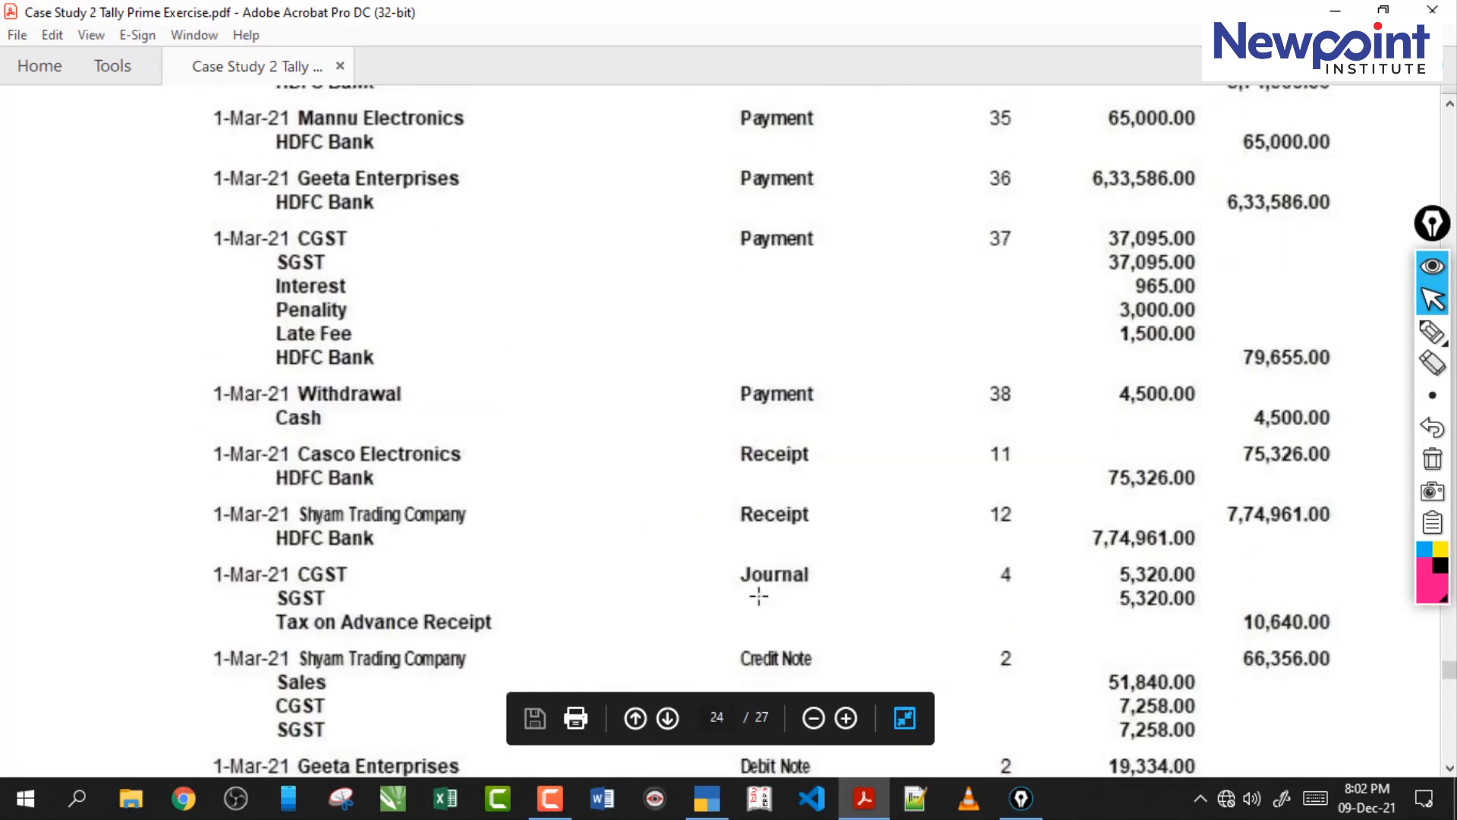
# Return to TallyPrime, leave the Profit & Loss A/c and open the company's detailed Trial Balance.
pyautogui.click(706, 799)
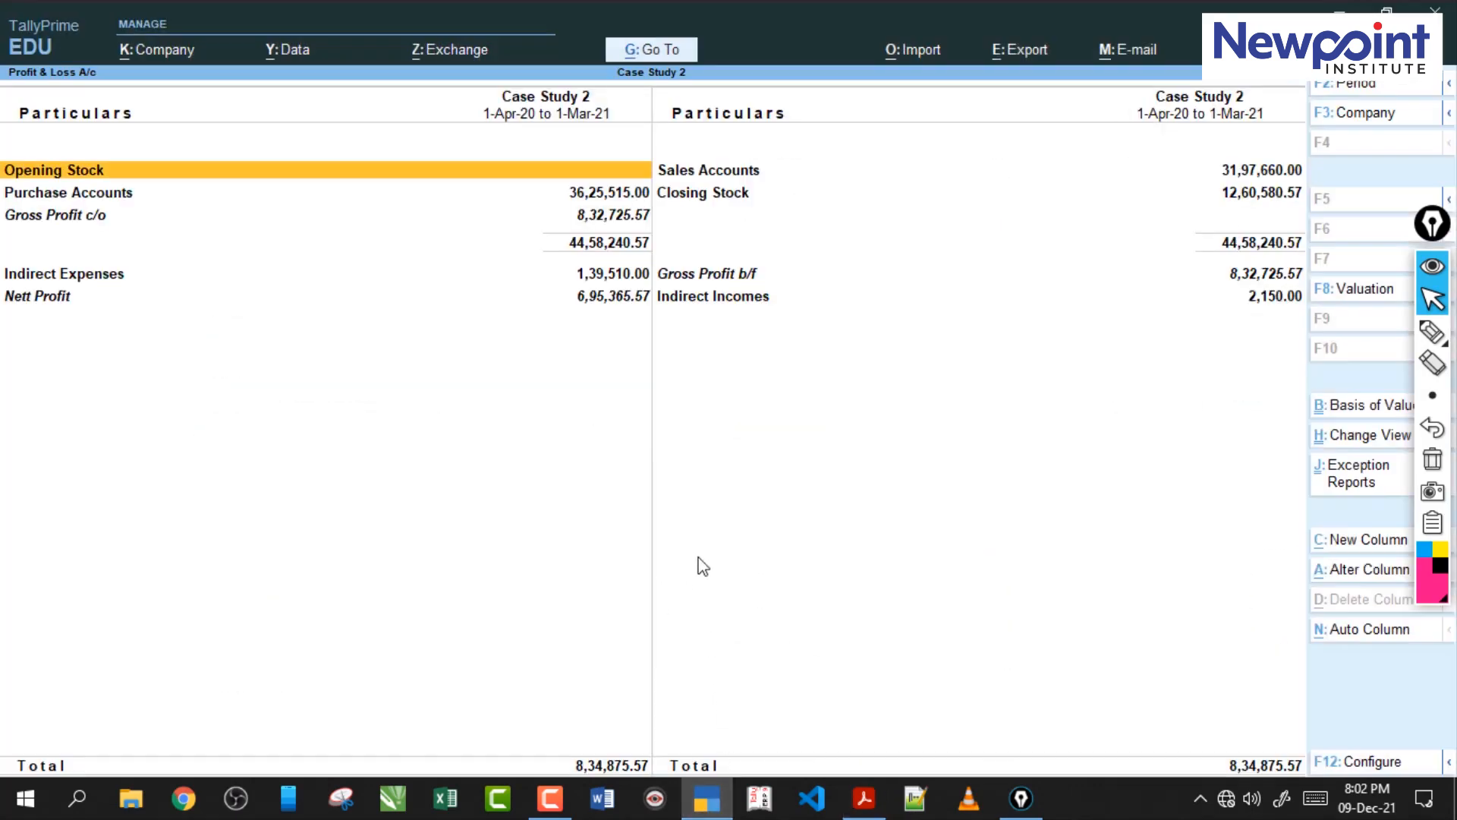
pyautogui.press('Escape')
pyautogui.press('Home')
pyautogui.press('d')
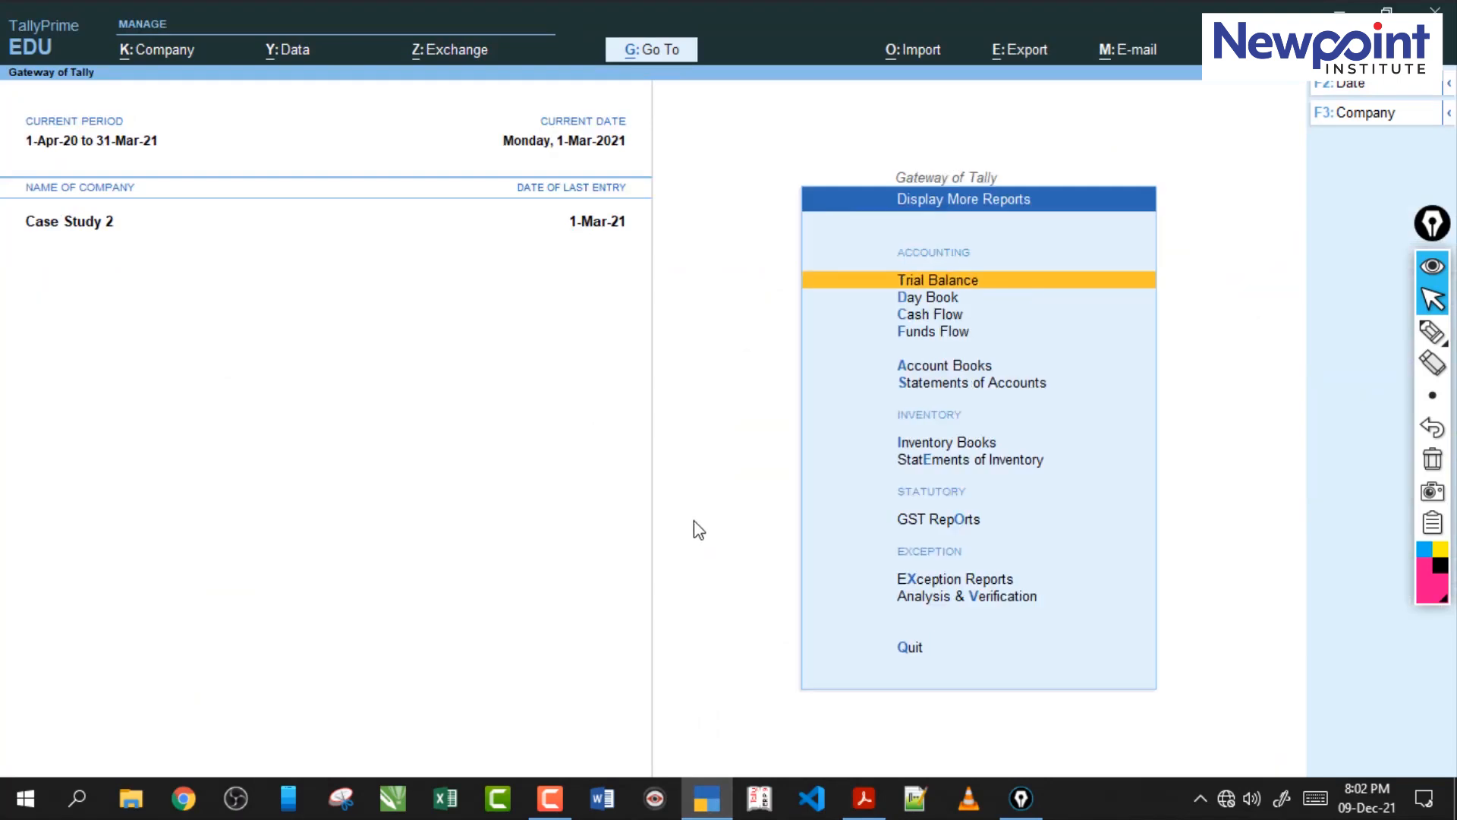
pyautogui.press('Return')
pyautogui.hotkey('alt', 'F5')
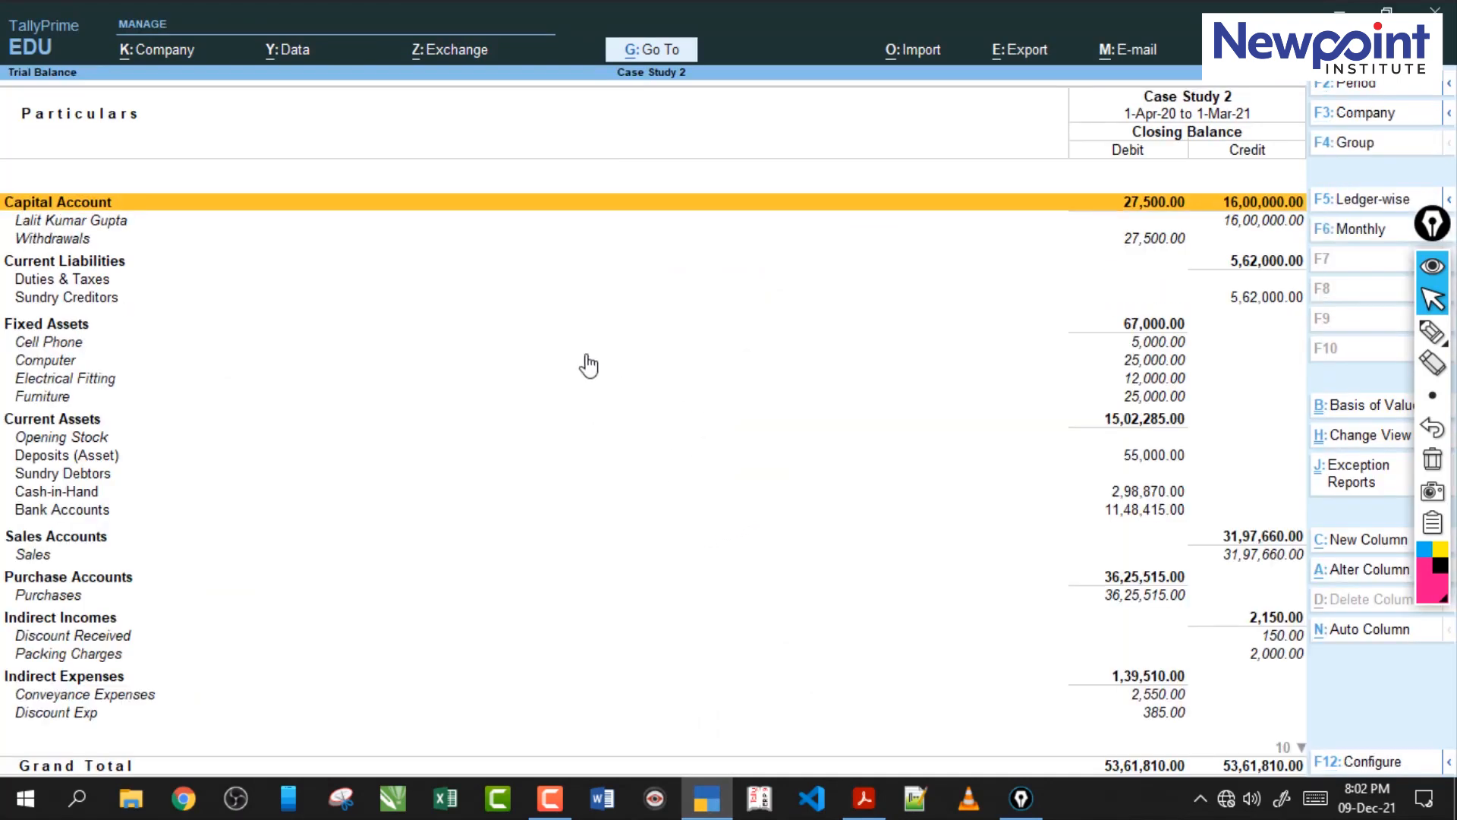
# Go down the Trial Balance past Duties & Taxes to review its entries and return to Capital Account.
pyautogui.press('Down')
pyautogui.press('Down')
pyautogui.press('Down')
pyautogui.press('Down')
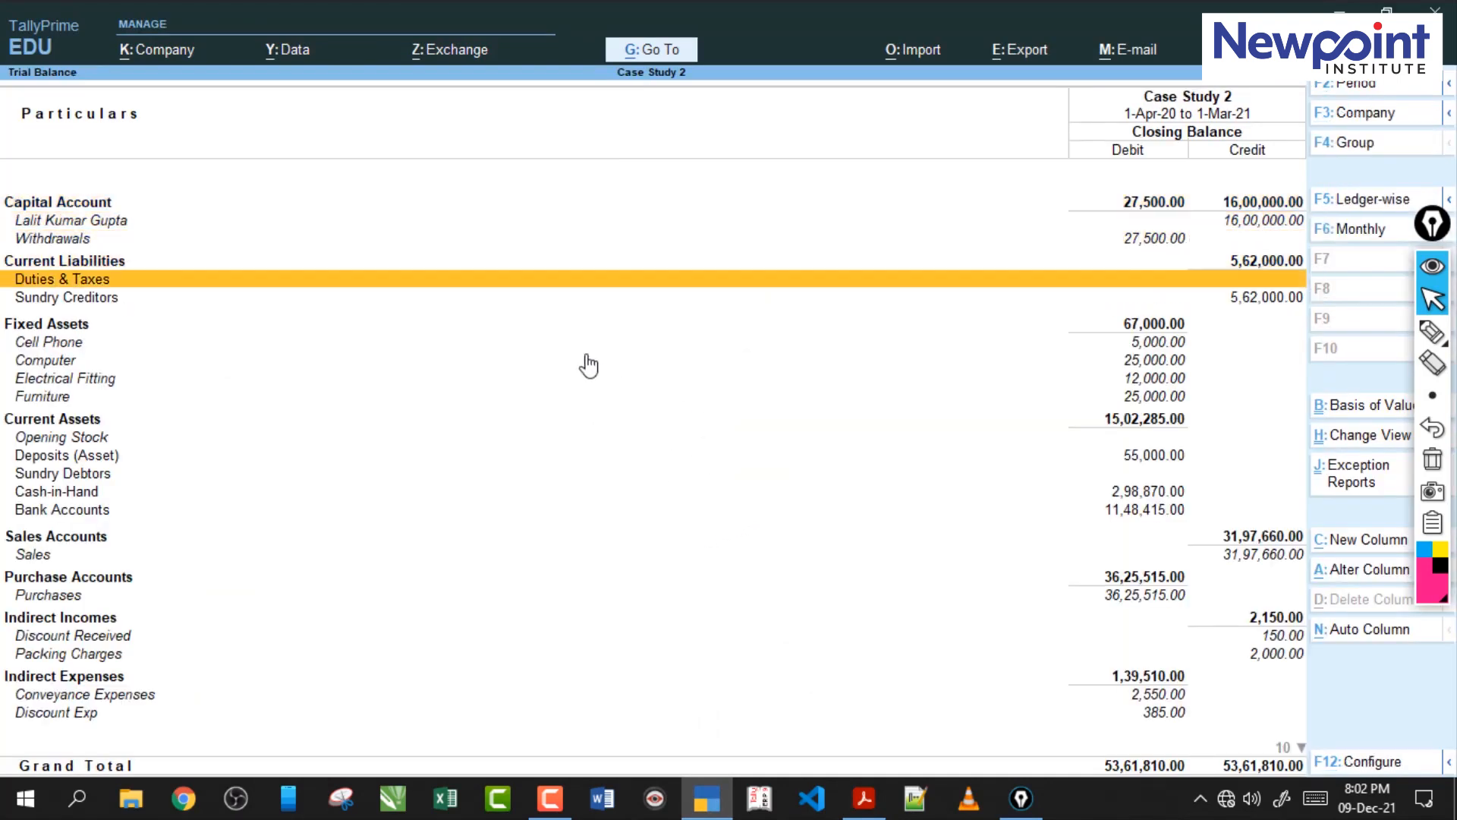
pyautogui.press('Down')
pyautogui.press('Down')
pyautogui.press('Down')
pyautogui.press('Down')
pyautogui.press('Down')
pyautogui.press('Down')
pyautogui.press('Down')
pyautogui.press('Down')
pyautogui.press('Down')
pyautogui.press('Down')
pyautogui.press('Down')
pyautogui.press('Down')
pyautogui.press('Down')
pyautogui.press('Down')
pyautogui.press('Down')
pyautogui.press('Down')
pyautogui.press('Down')
pyautogui.press('Down')
pyautogui.press('Down')
pyautogui.press('Down')
pyautogui.press('Up')
pyautogui.press('Up')
pyautogui.press('Up')
pyautogui.press('Up')
pyautogui.press('Up')
pyautogui.press('Up')
pyautogui.press('Up')
pyautogui.press('Up')
pyautogui.press('Up')
pyautogui.press('Up')
pyautogui.press('Up')
pyautogui.press('Up')
pyautogui.press('Up')
pyautogui.press('Up')
pyautogui.press('Up')
pyautogui.press('Up')
pyautogui.press('Up')
pyautogui.press('Up')
pyautogui.press('Up')
pyautogui.press('Up')
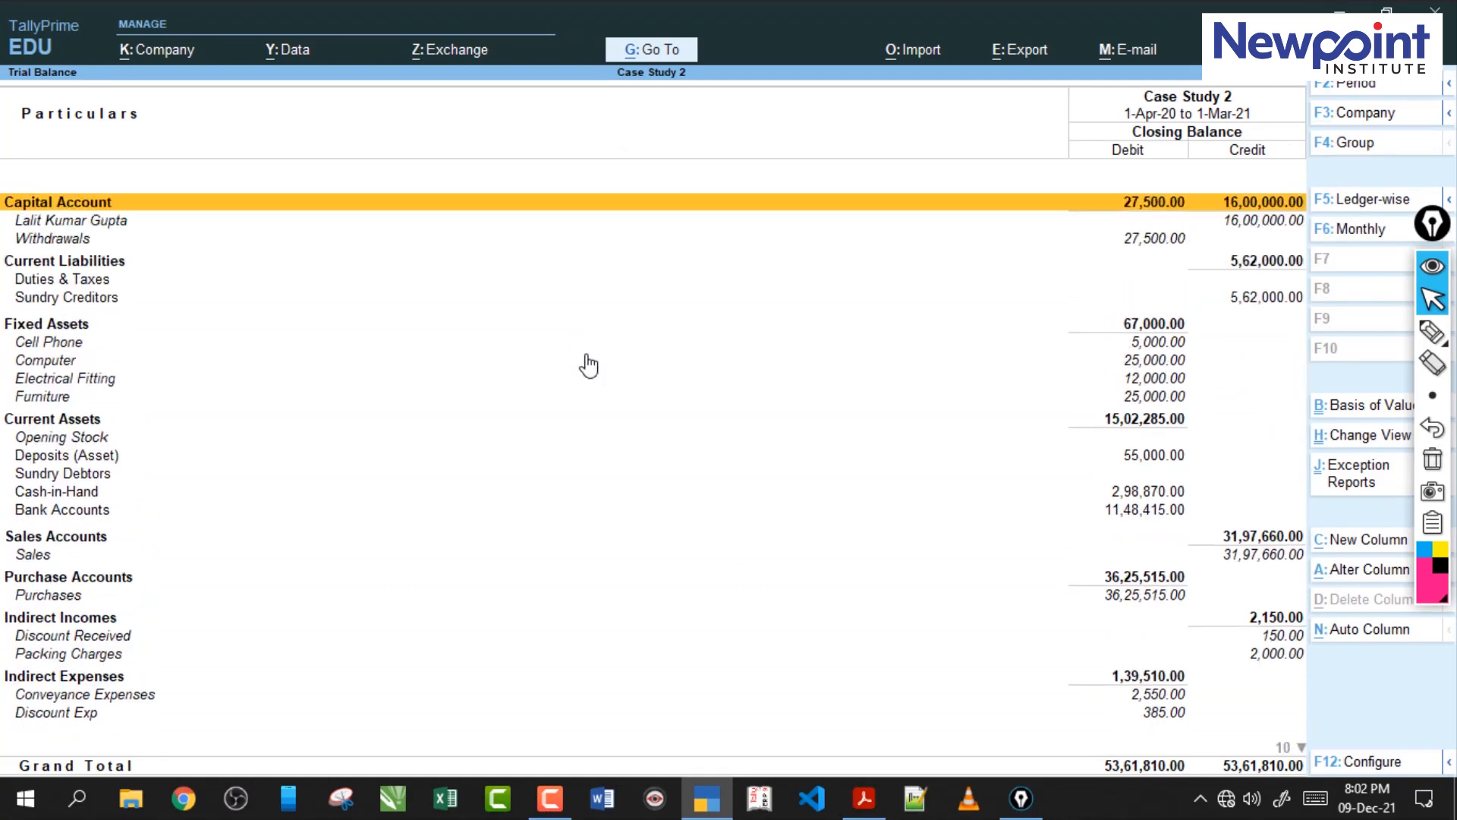
# Close the Trial Balance and return to the Gateway of Tally, declining to quit the program.
pyautogui.press('Escape')
pyautogui.press('Escape')
pyautogui.press('Escape')
pyautogui.press('n')
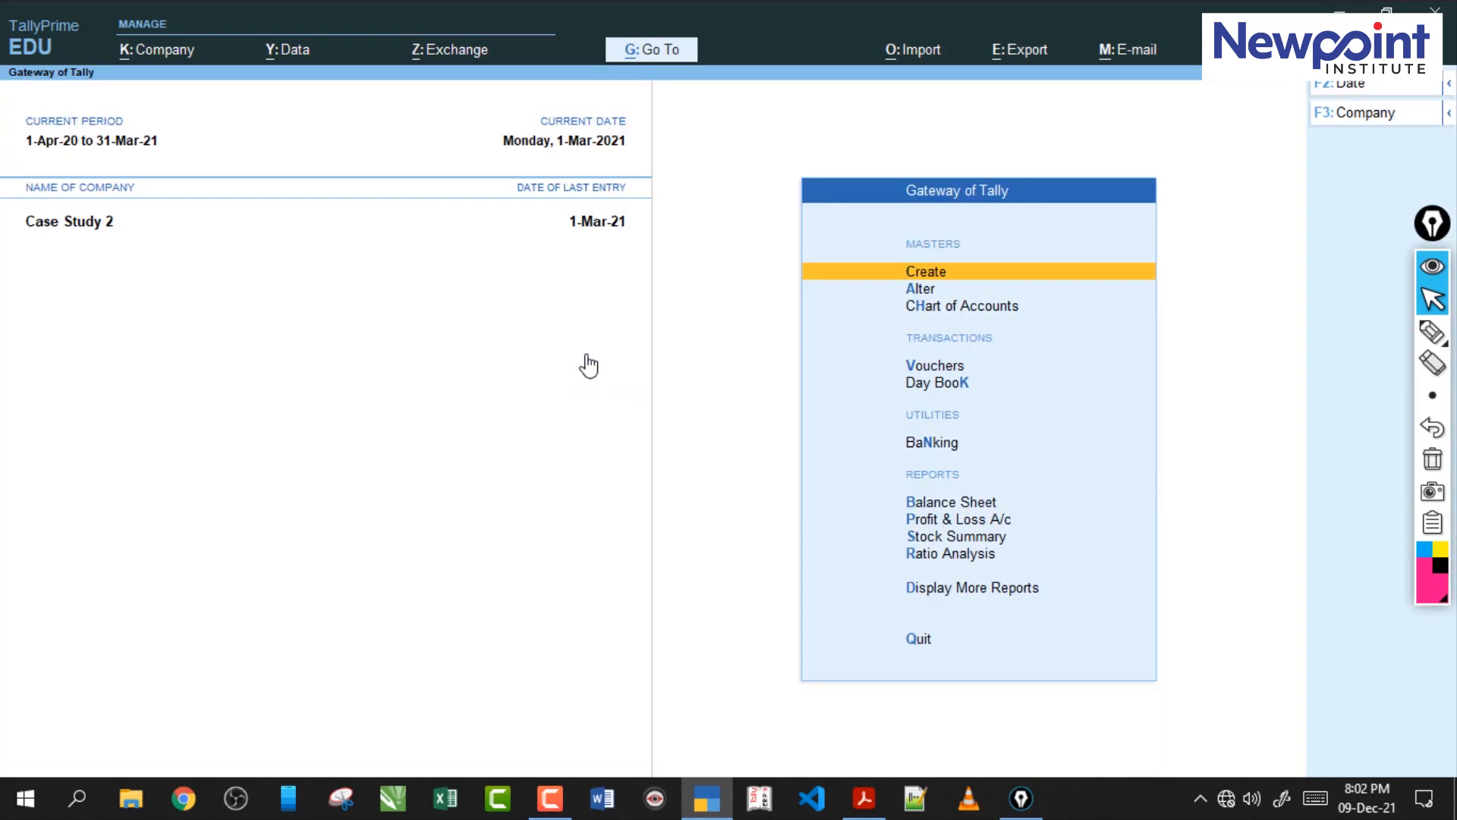